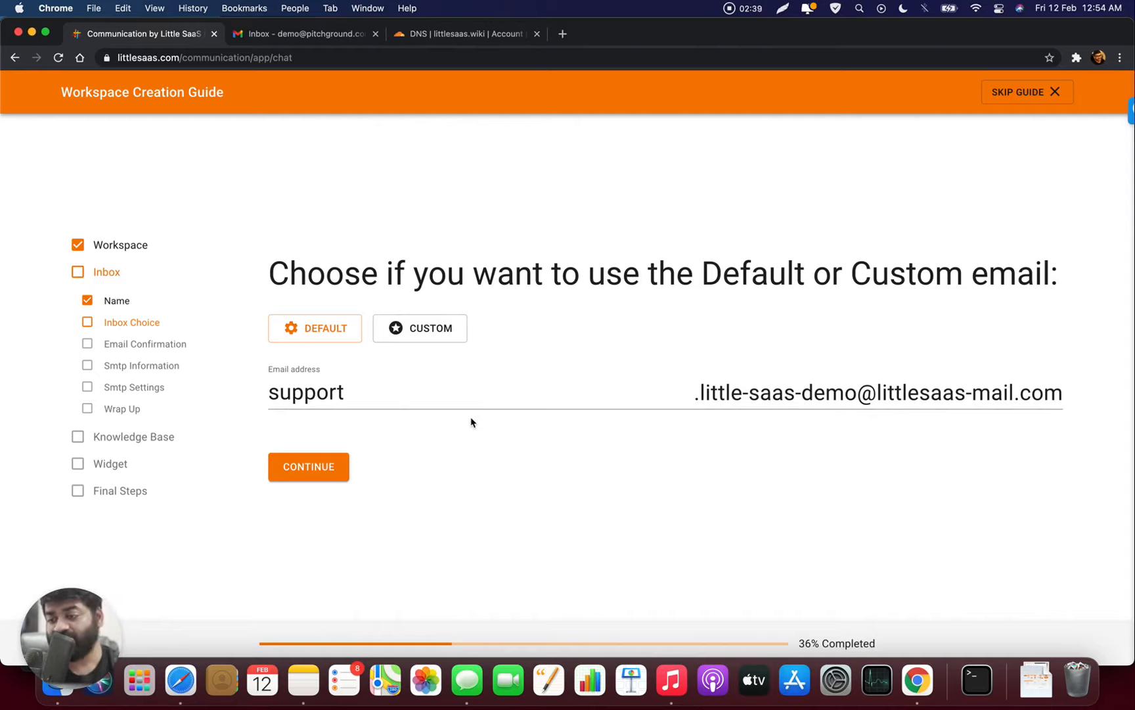
# - Keep the default support email and skip the Knowledge Base and Widget setup questions
pyautogui.click(326, 468)
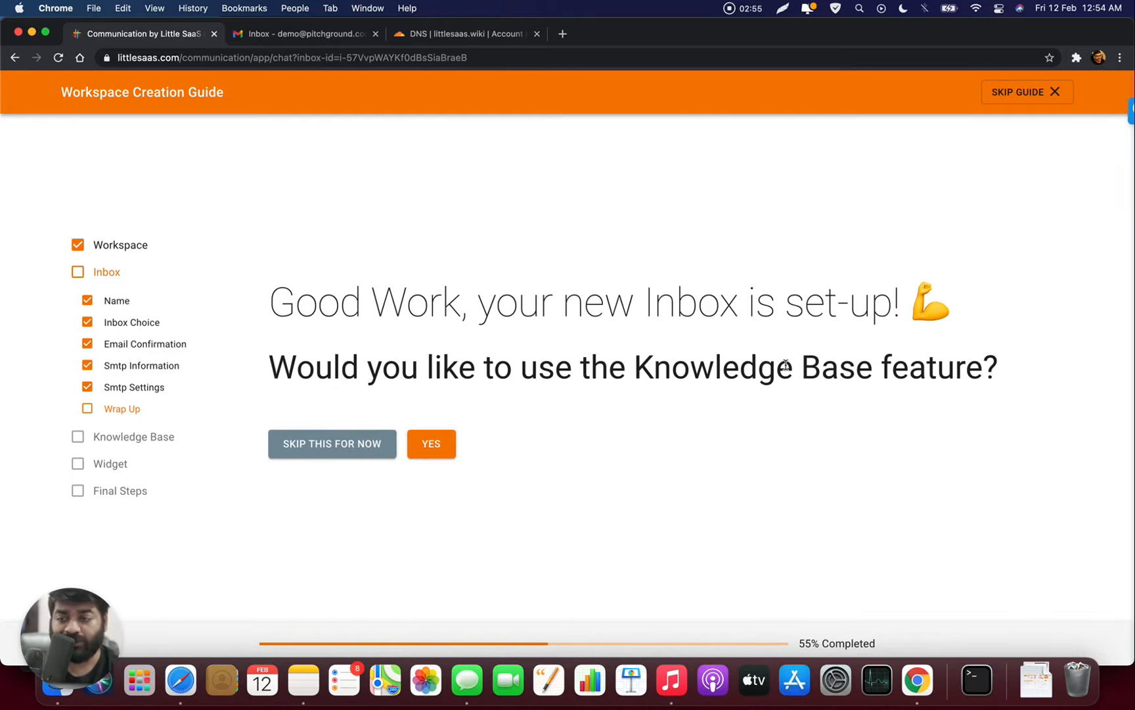
pyautogui.click(368, 454)
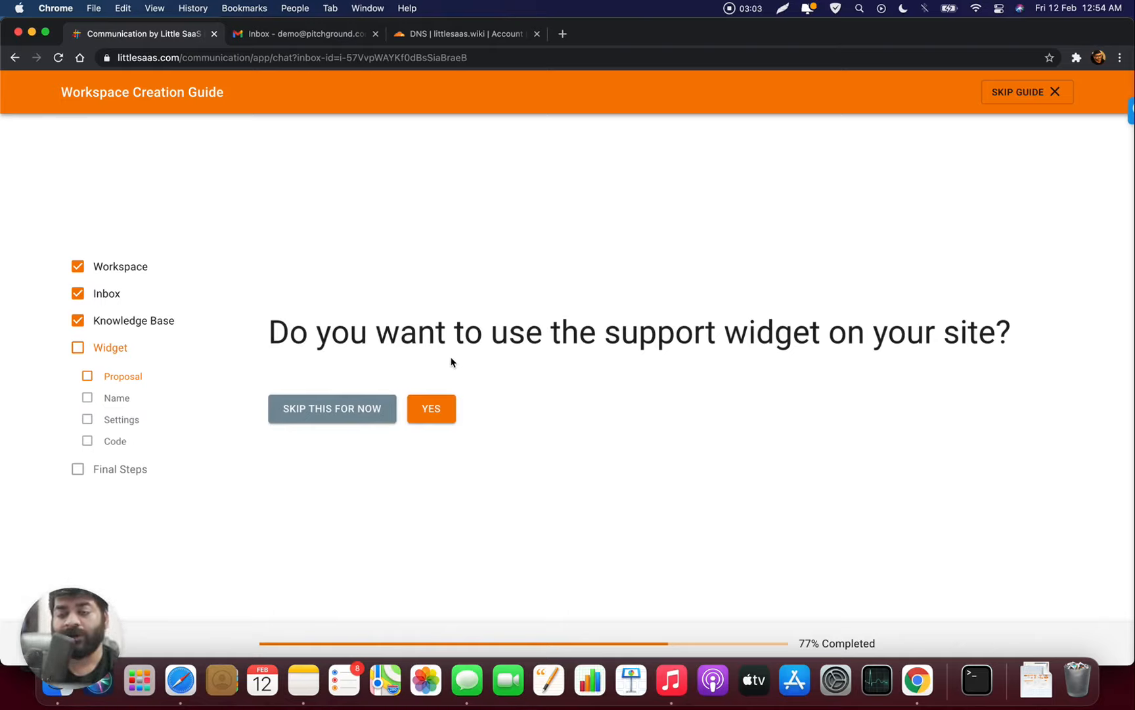
pyautogui.click(337, 412)
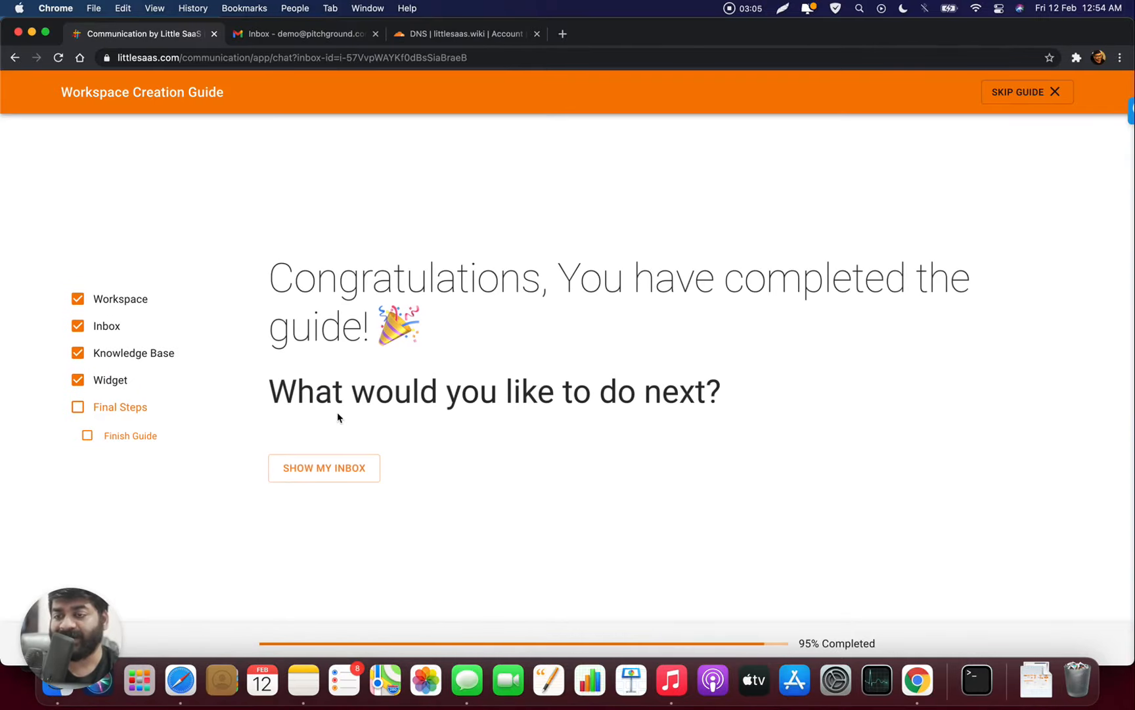
# - Go to the Support inbox's Sending Setup and resend the custom address confirmation email
pyautogui.click(347, 464)
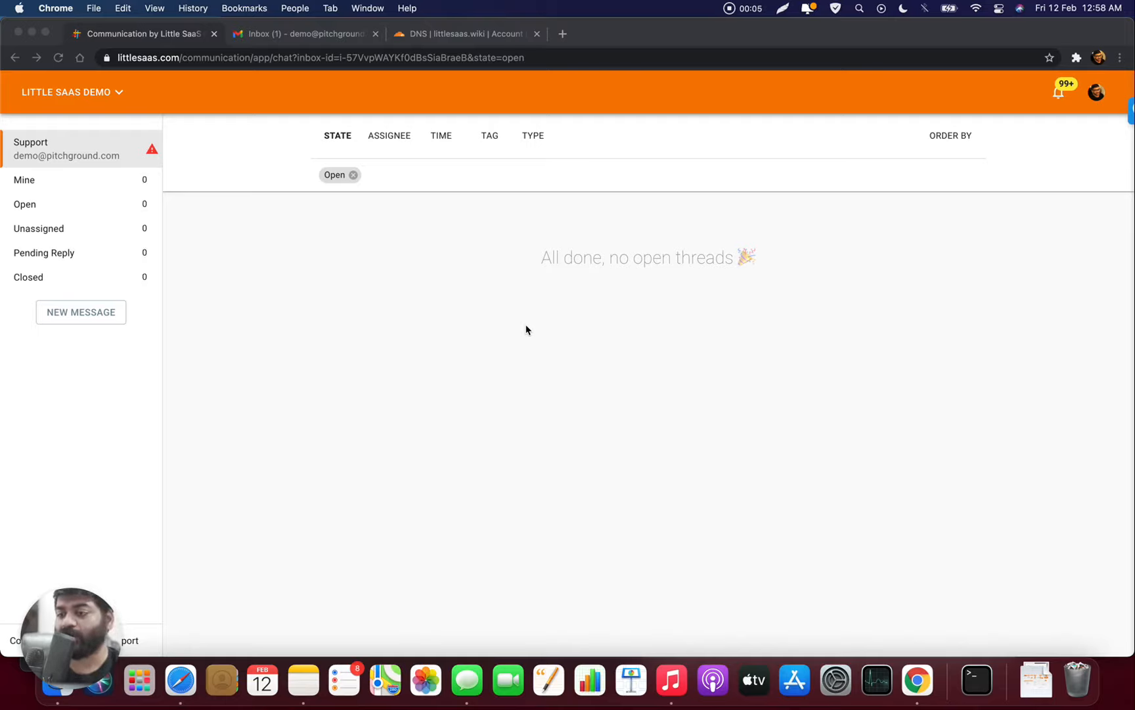
pyautogui.click(101, 94)
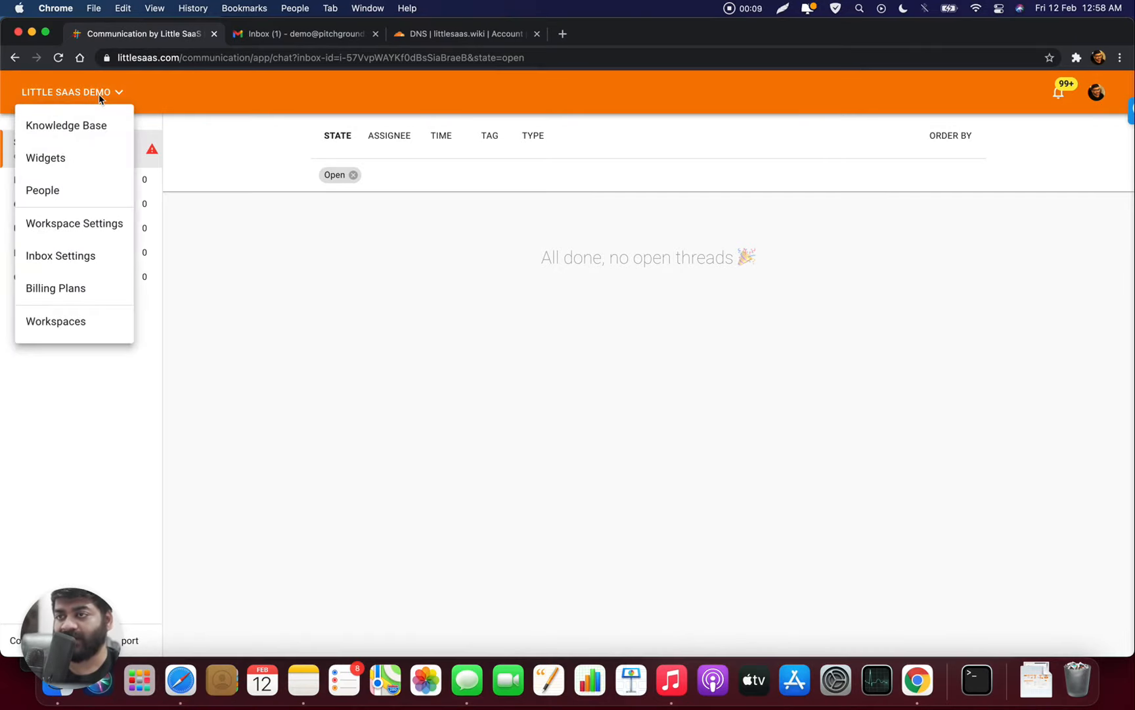
pyautogui.click(99, 259)
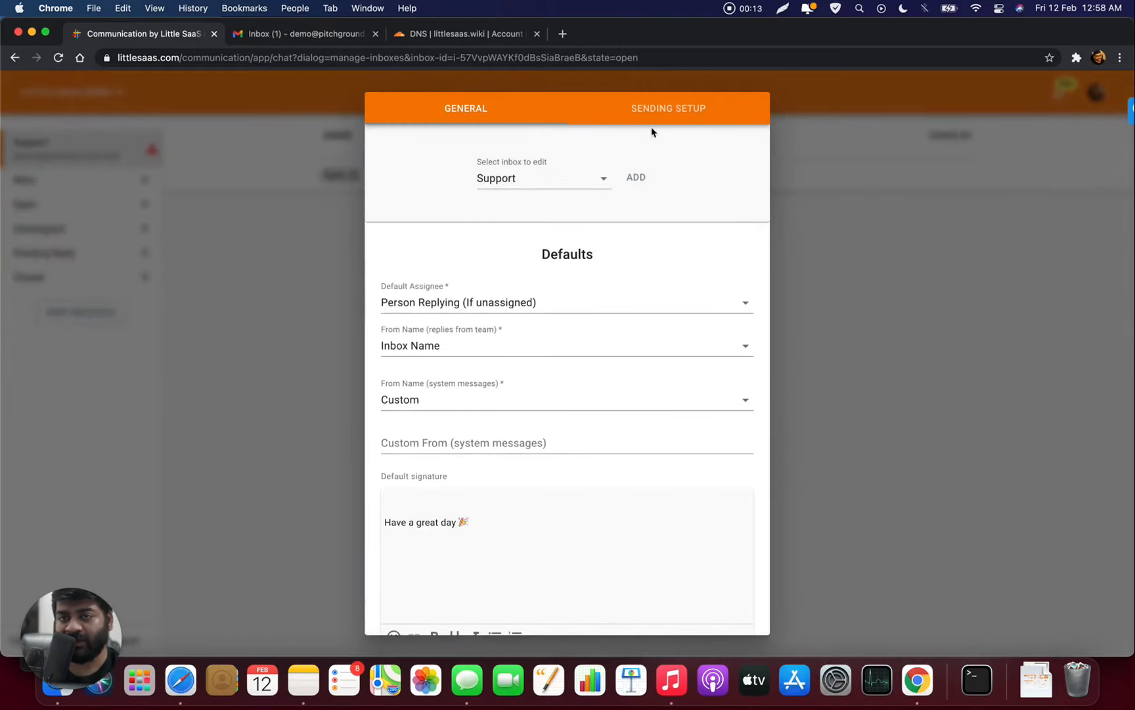
pyautogui.click(667, 120)
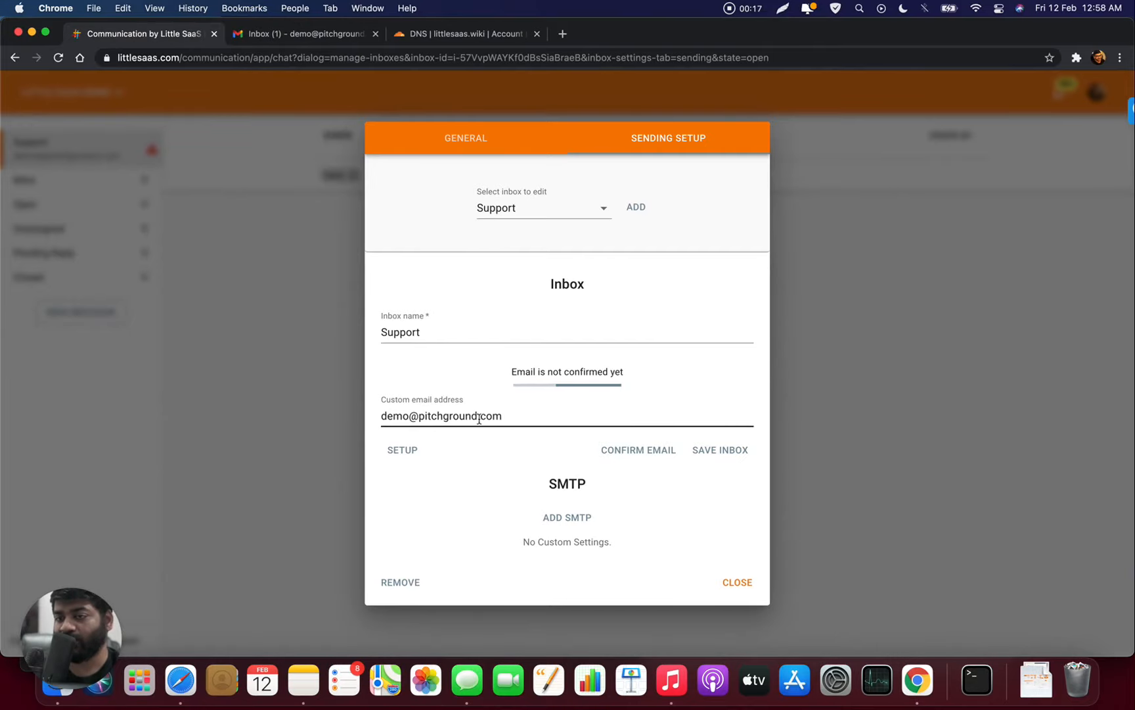
pyautogui.click(639, 458)
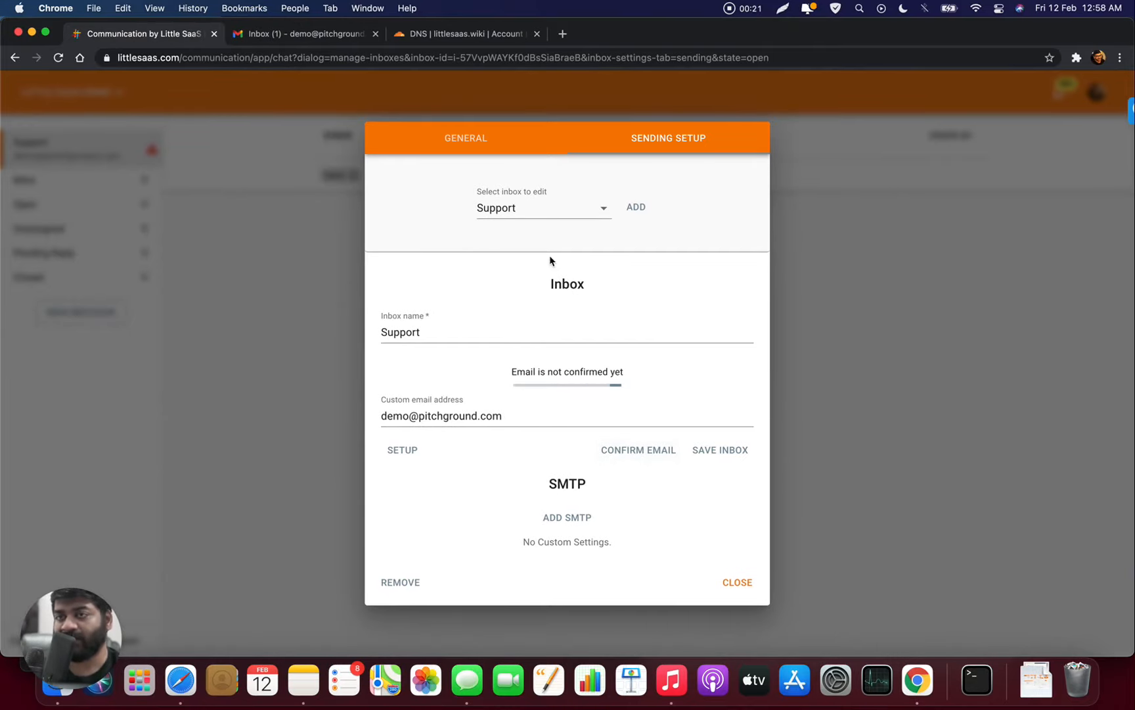
# - Confirm ownership of the custom address from the Gmail confirmation email, then return to Communication
pyautogui.click(314, 35)
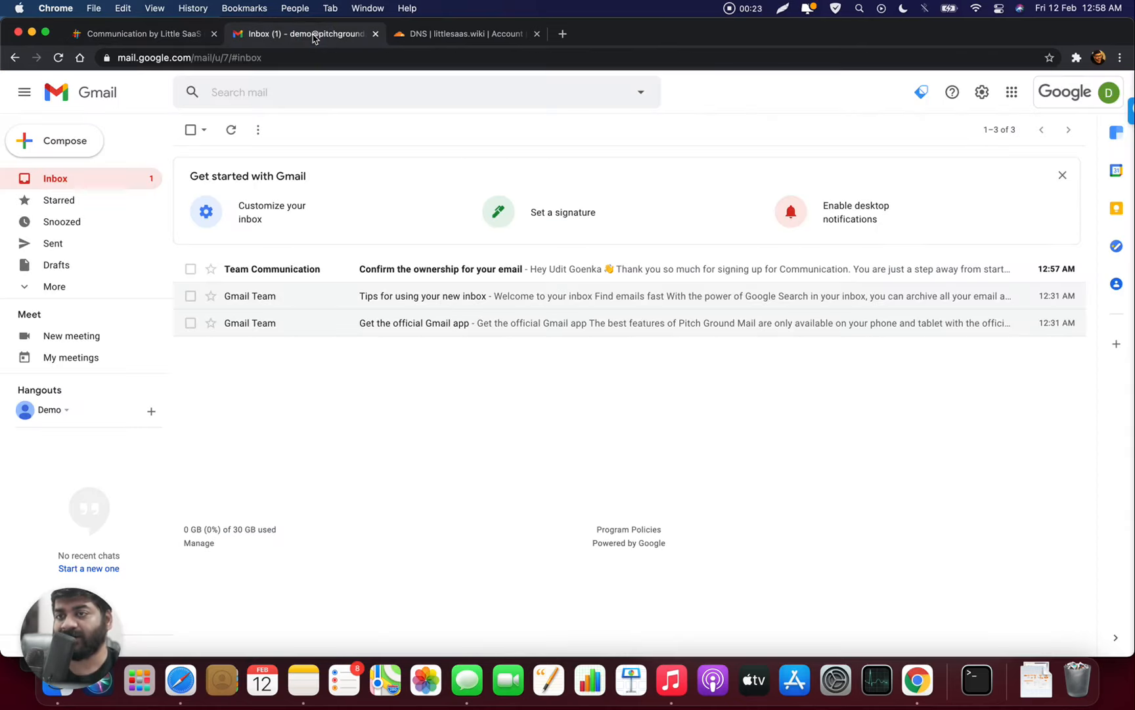
pyautogui.click(421, 270)
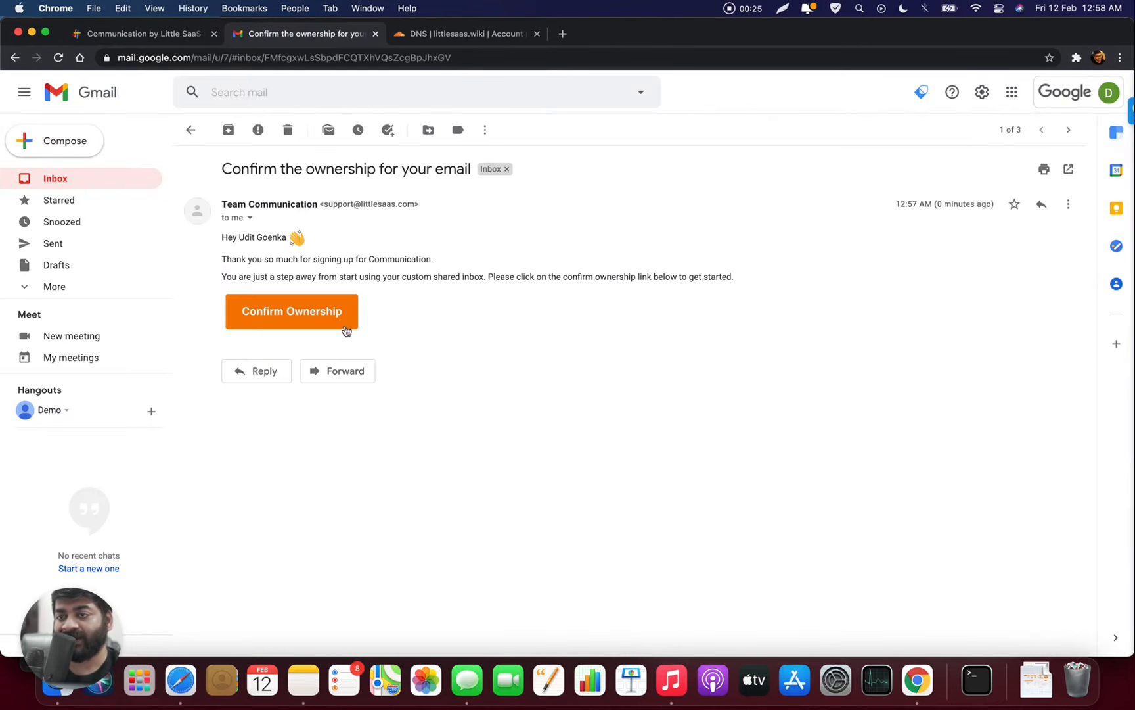
pyautogui.click(322, 320)
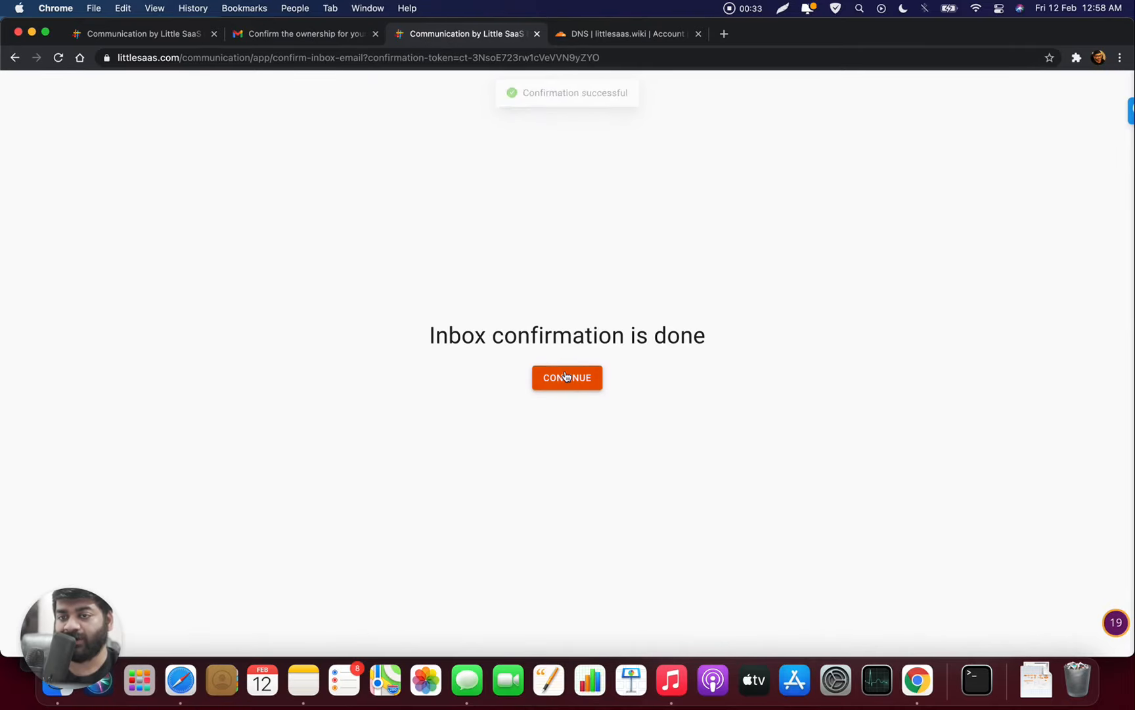
pyautogui.click(183, 34)
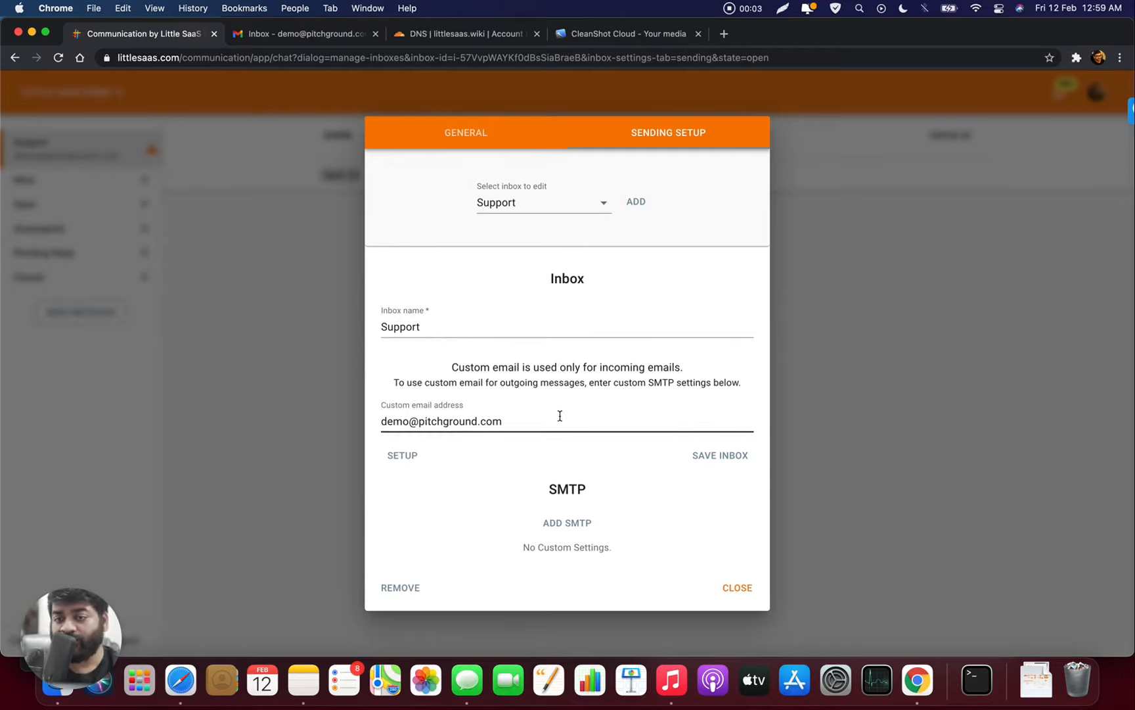
# - Add a Gmail SMTP with the account's email address and pasted password; it fails with error 535
pyautogui.click(568, 524)
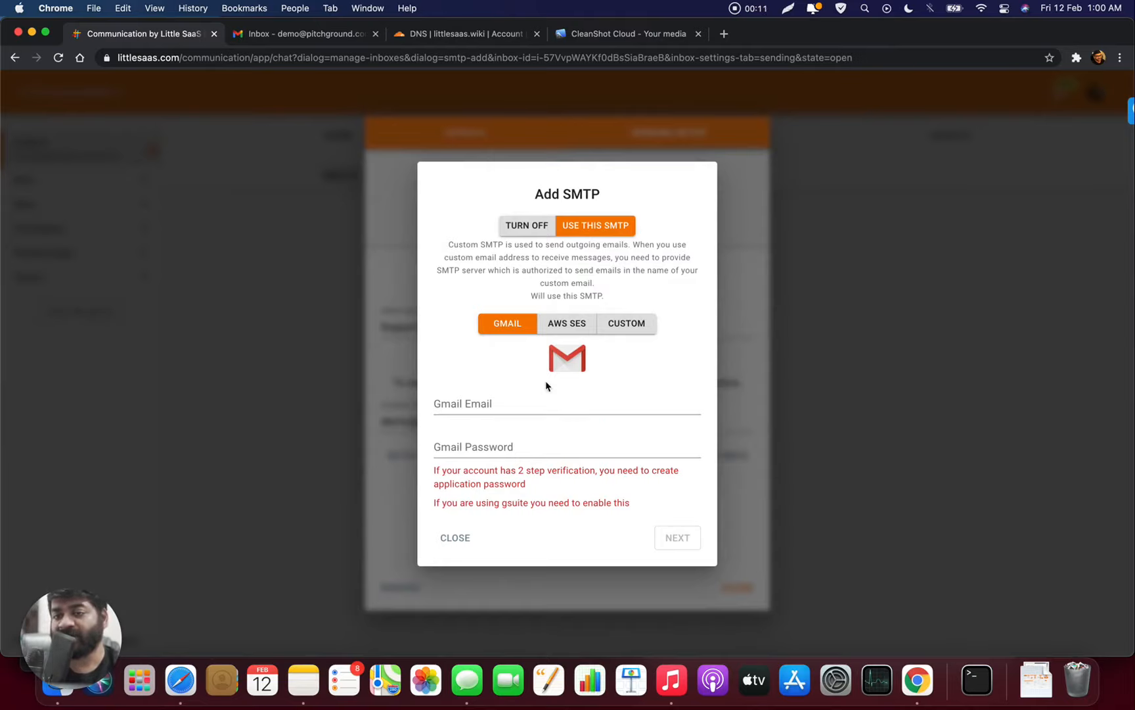
pyautogui.click(584, 395)
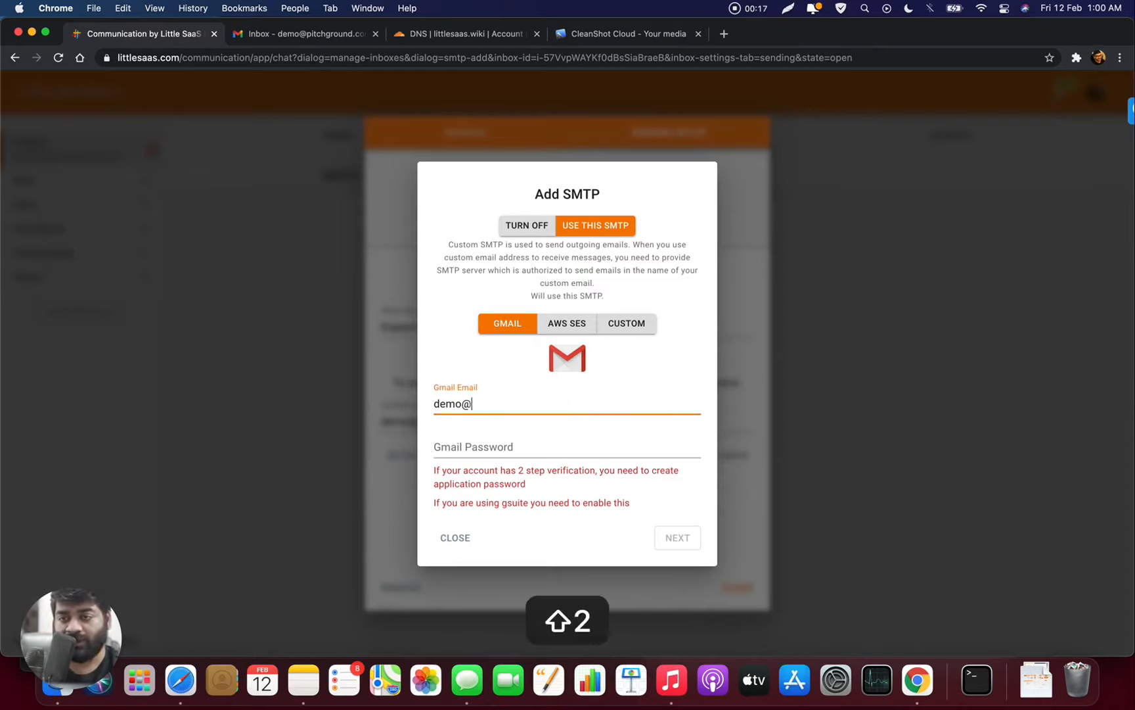
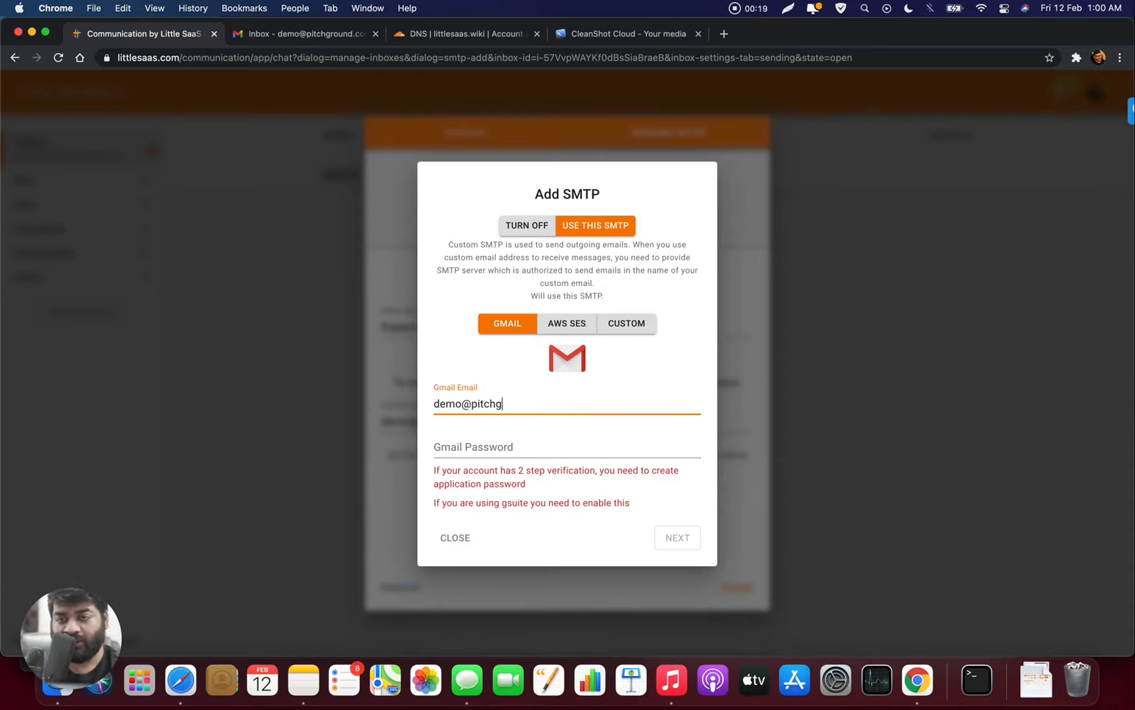
pyautogui.press('Tab')
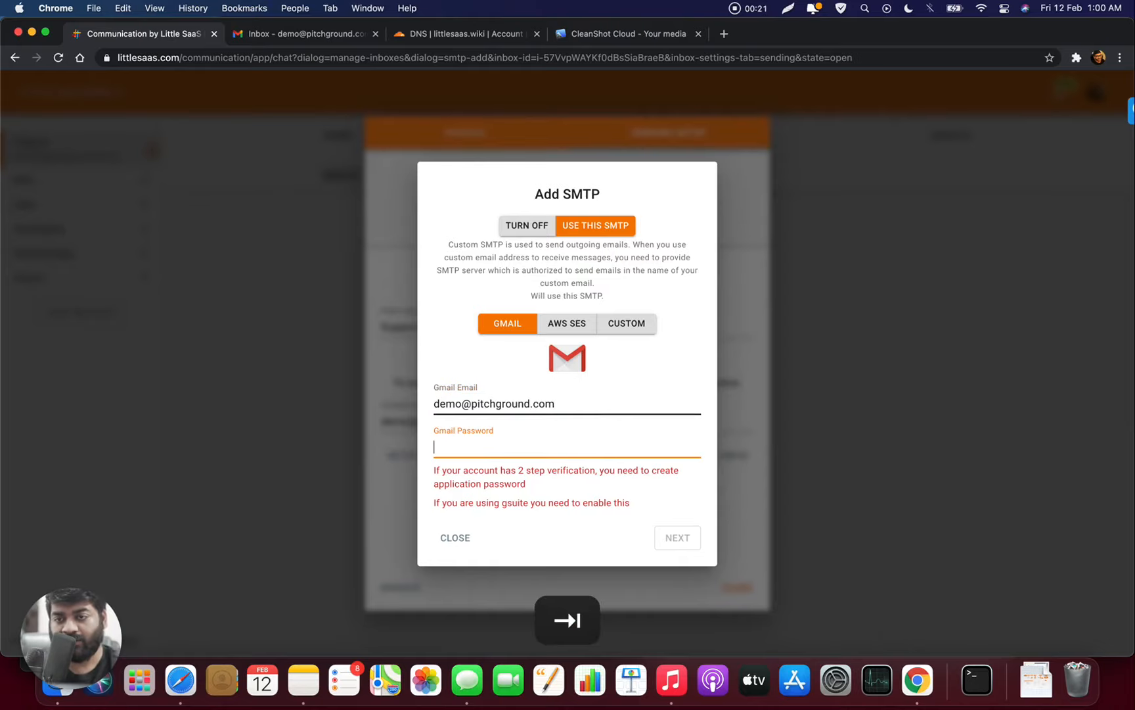
pyautogui.press('super+v')
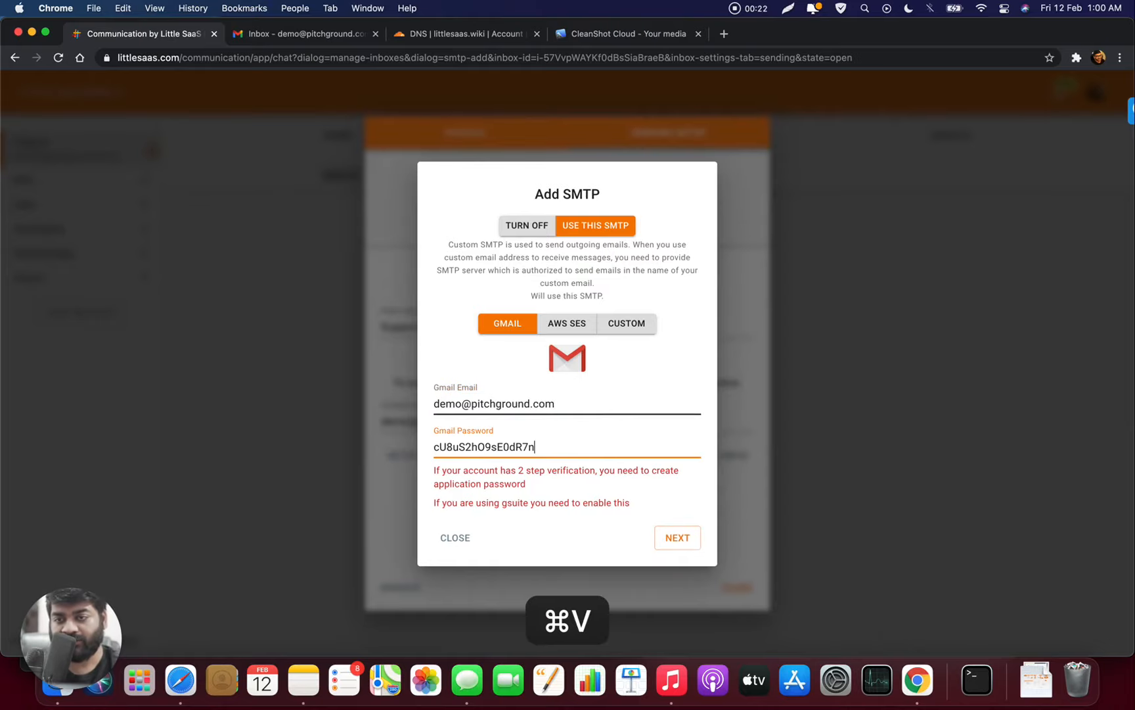
pyautogui.click(675, 538)
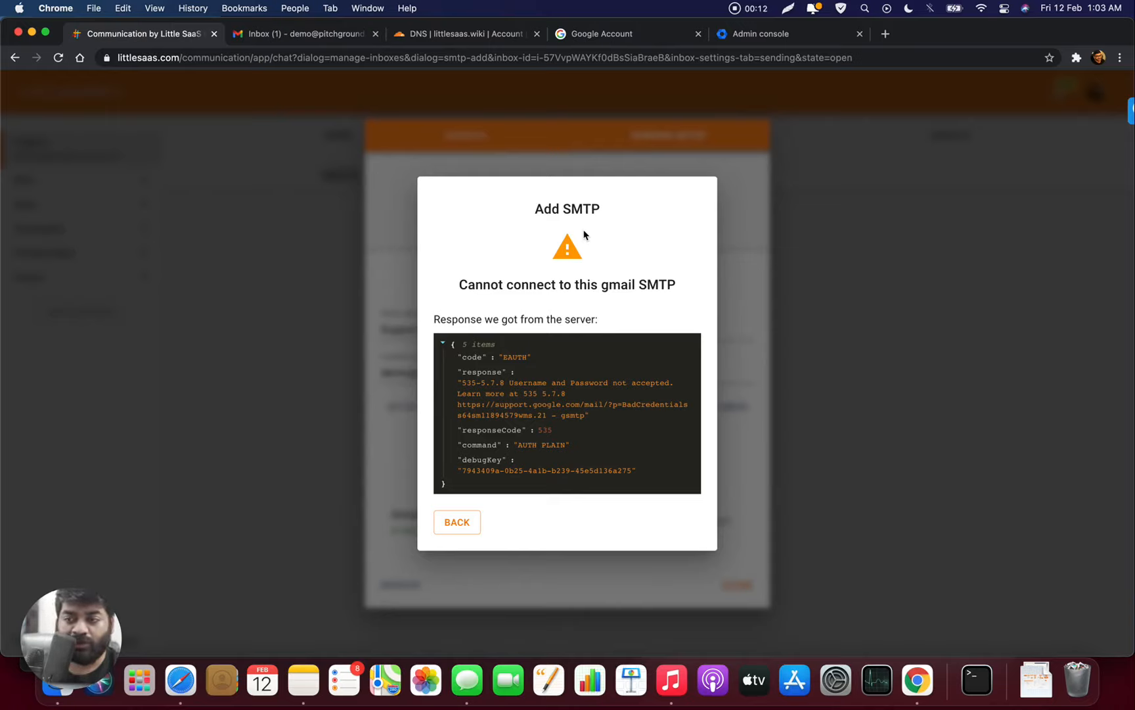
# - Turn on less secure app access in the Google Account after re-entering the password
pyautogui.click(647, 38)
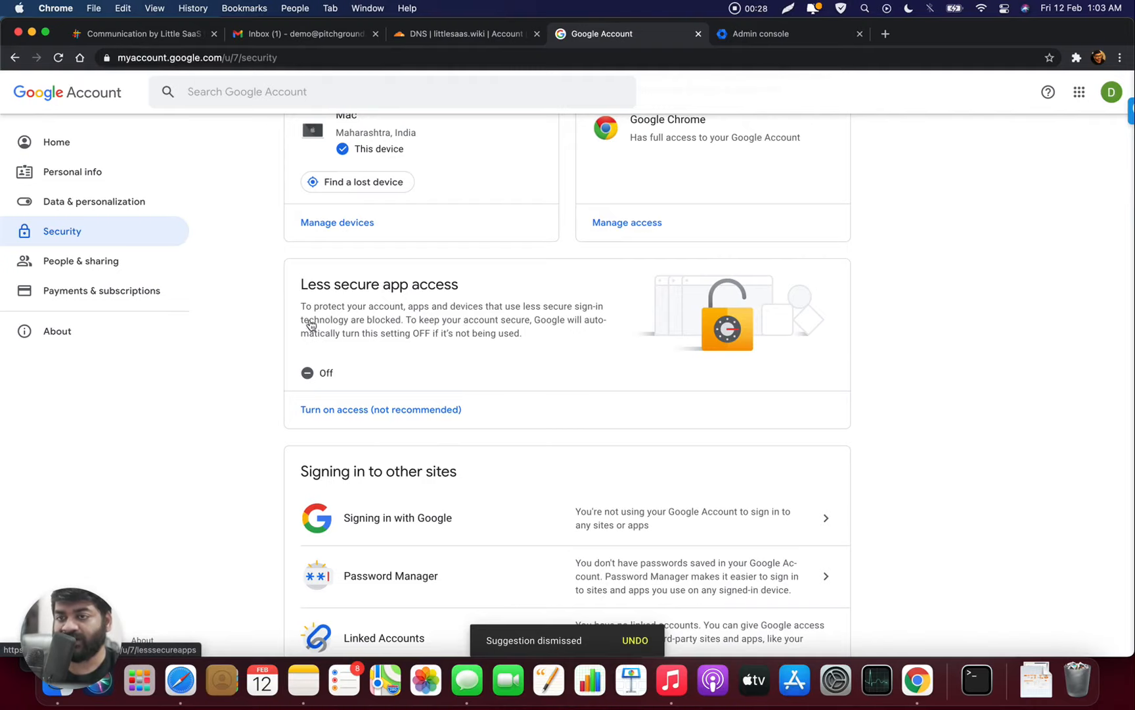
pyautogui.click(457, 312)
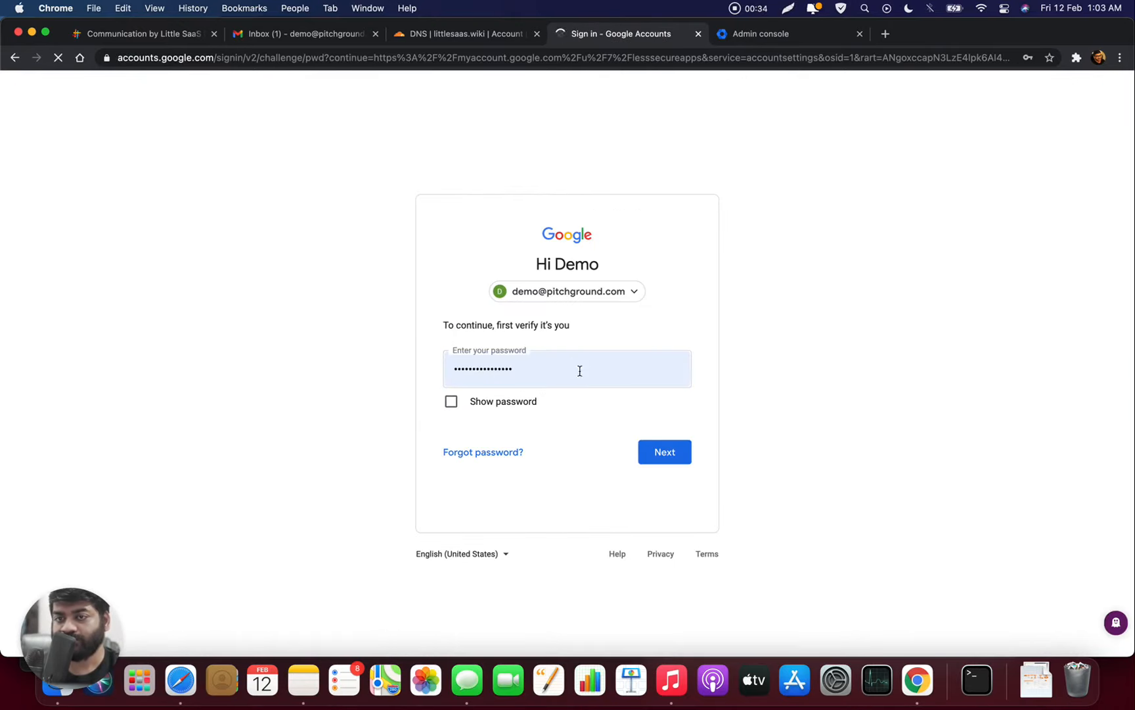
pyautogui.click(672, 454)
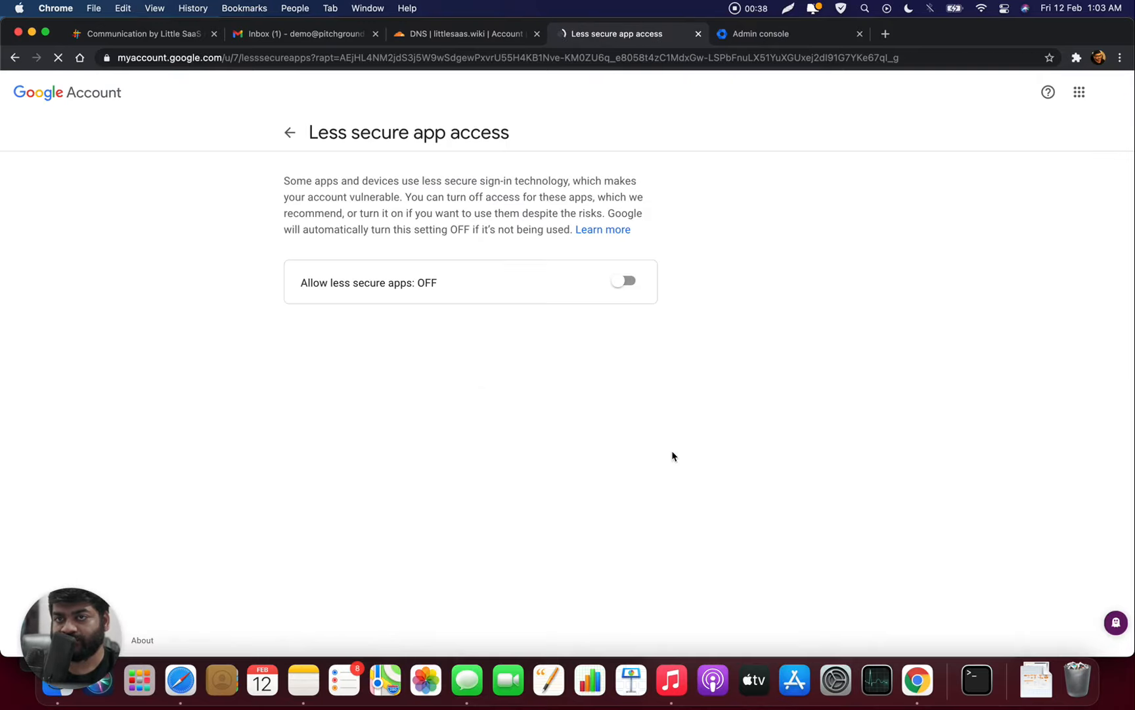
pyautogui.click(627, 283)
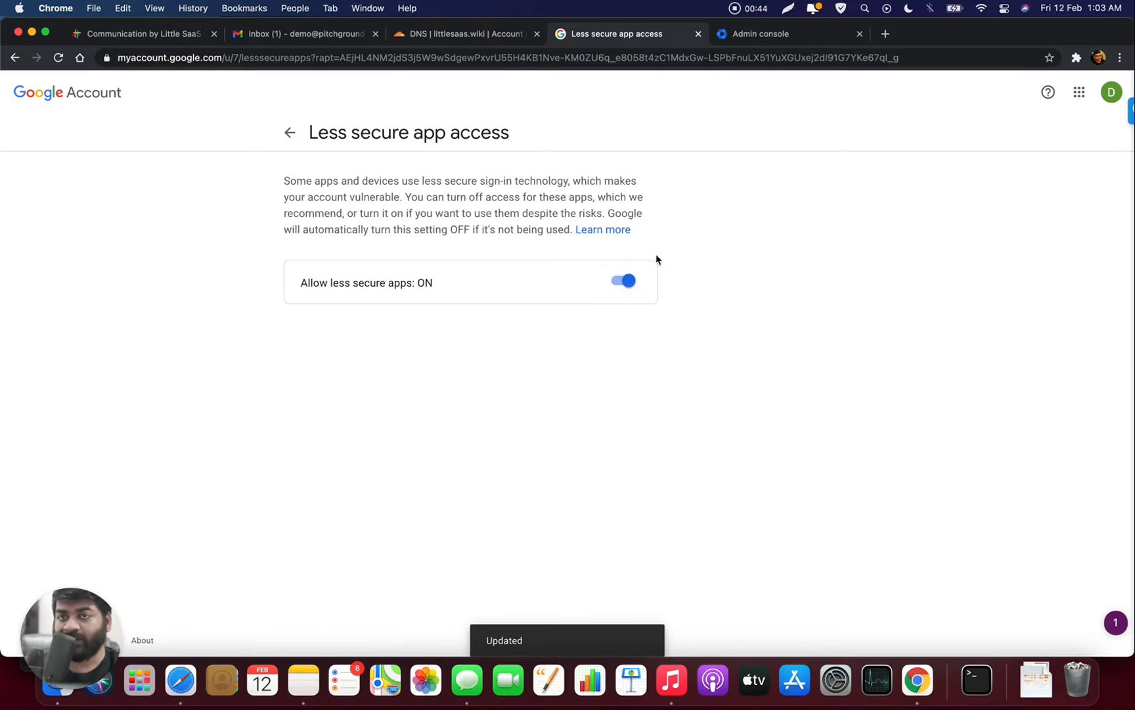
pyautogui.click(754, 44)
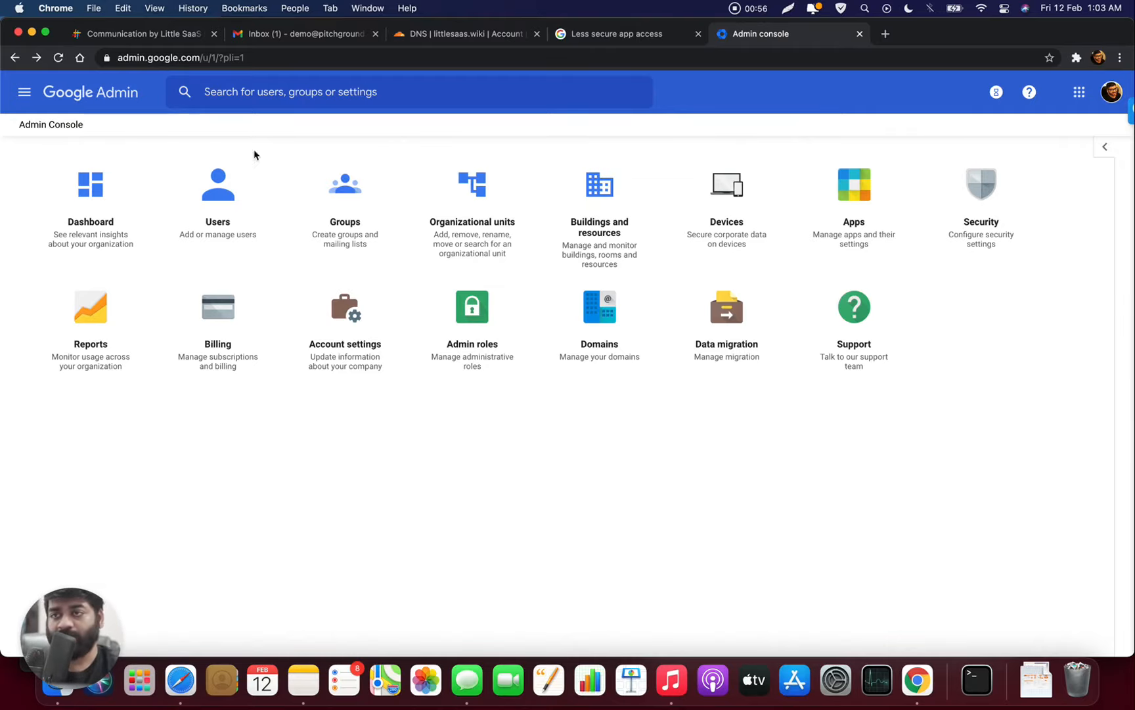
# - Search 'smtp' in Google Admin and open 'Allow per-user outbound gateways' for editing
pyautogui.click(354, 93)
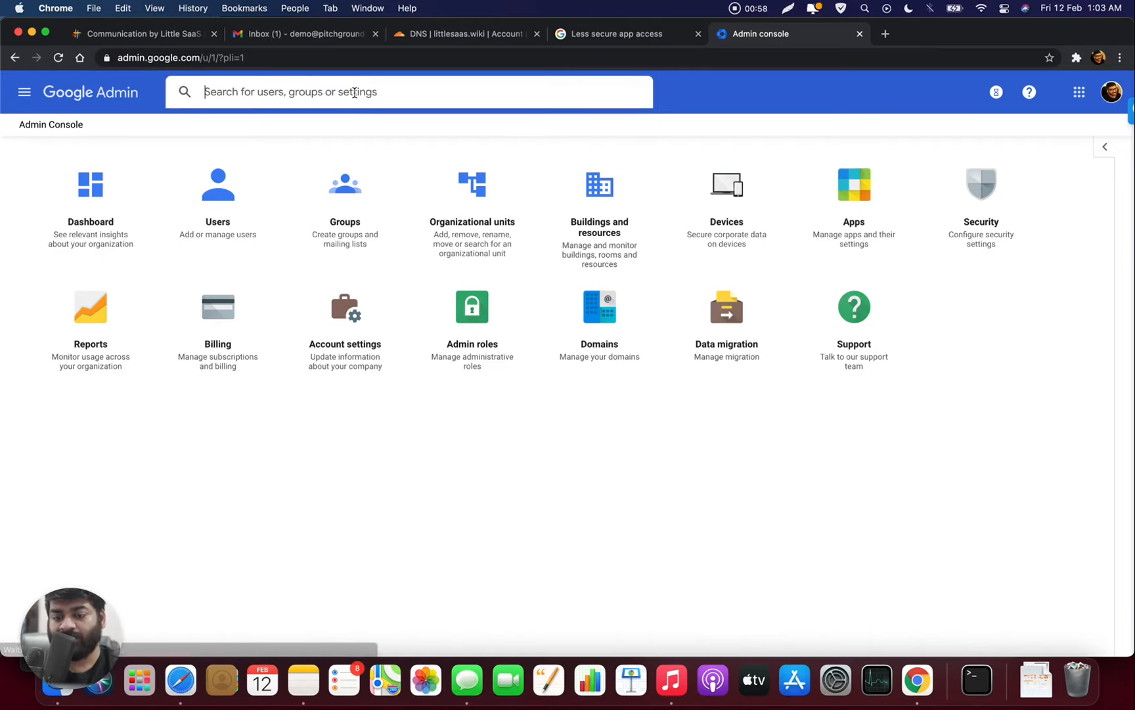
pyautogui.write('smtp')
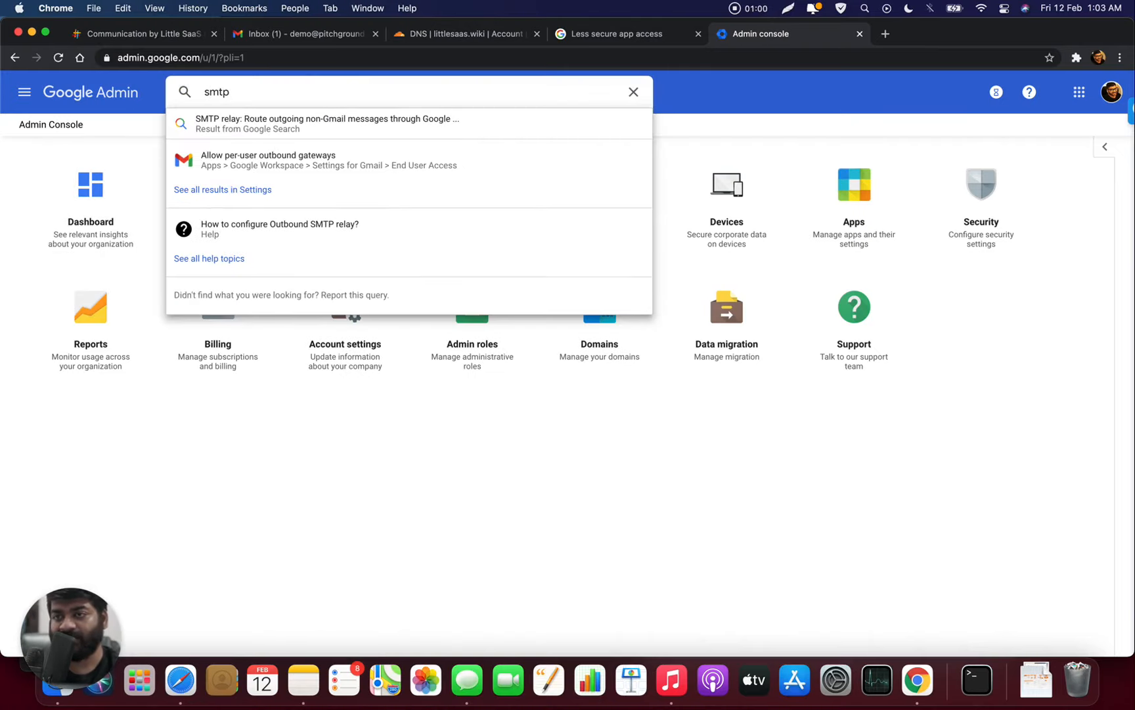
pyautogui.click(366, 171)
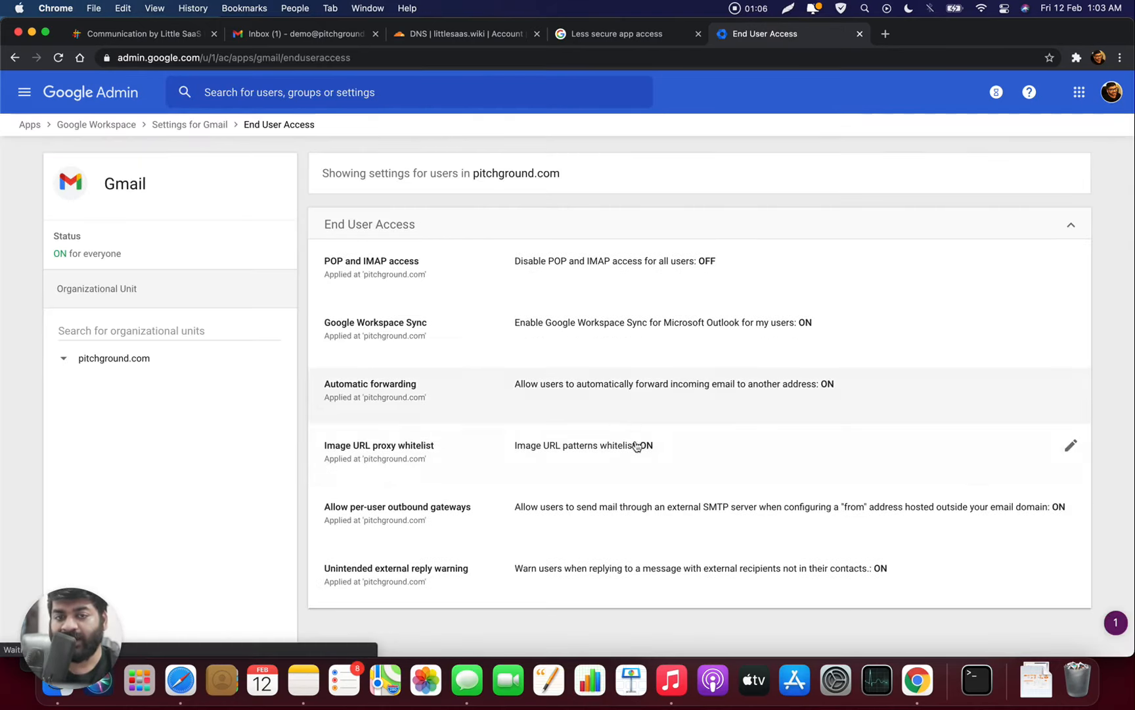
pyautogui.click(627, 514)
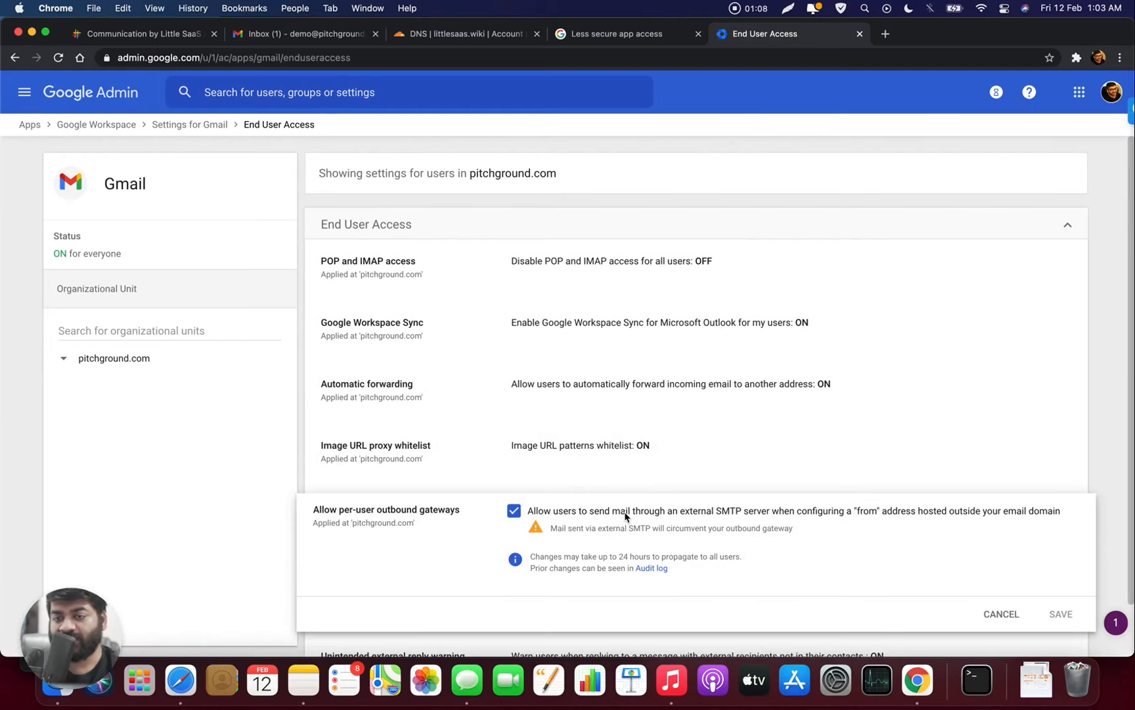
pyautogui.scroll(-1, 625, 516)
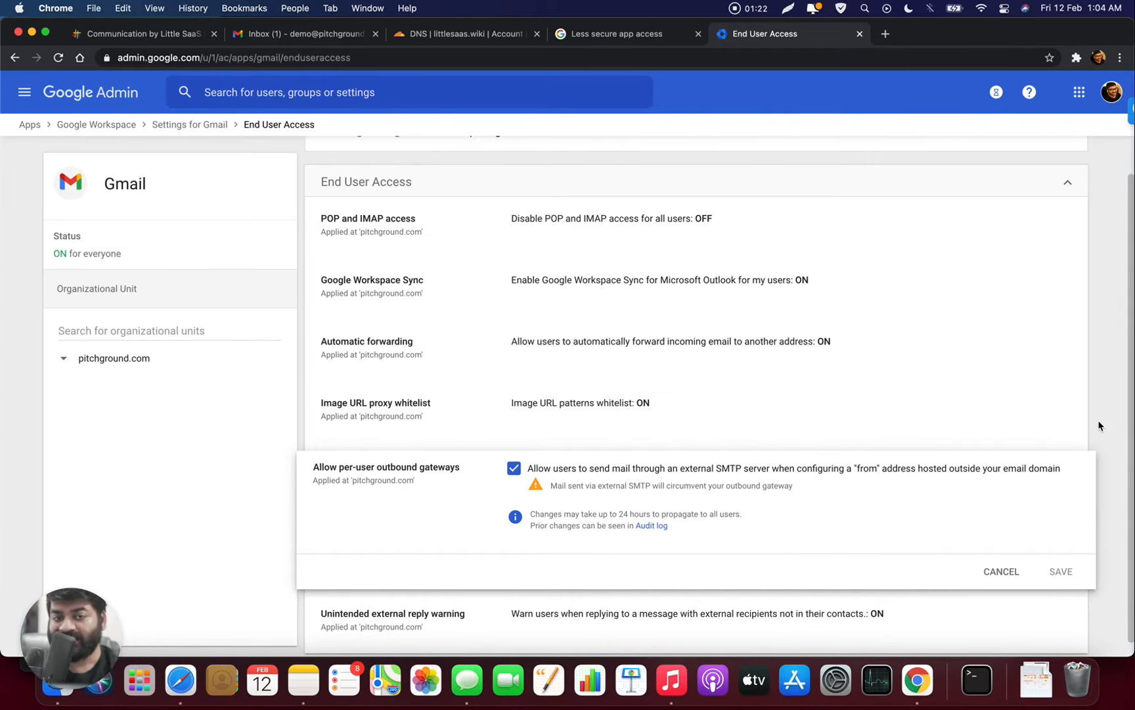
# - Reopen the Gmail SMTP settings and start changing its password, undoing a wrongly pasted link
pyautogui.click(139, 35)
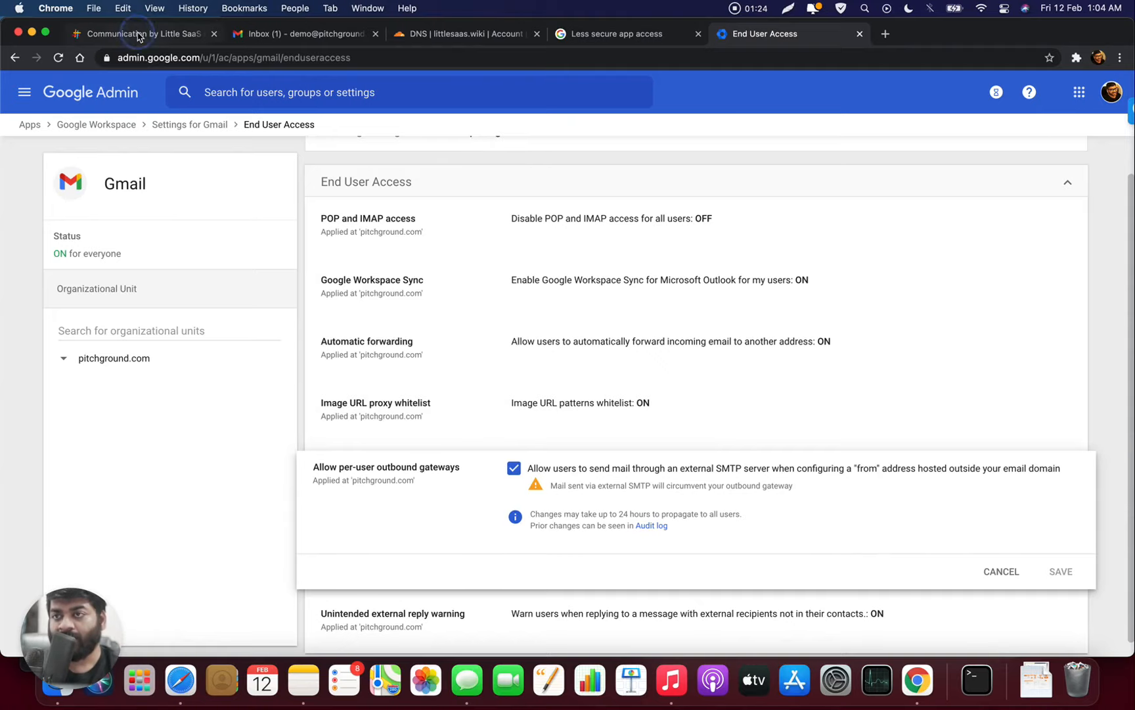
pyautogui.click(458, 523)
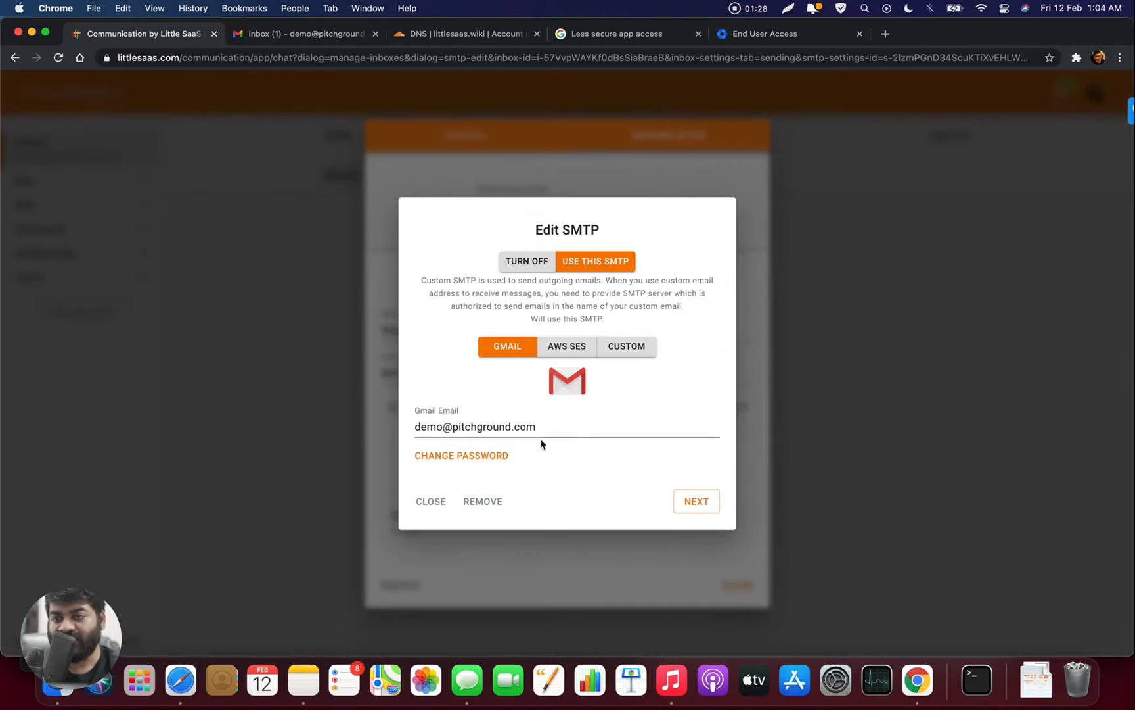
pyautogui.click(493, 457)
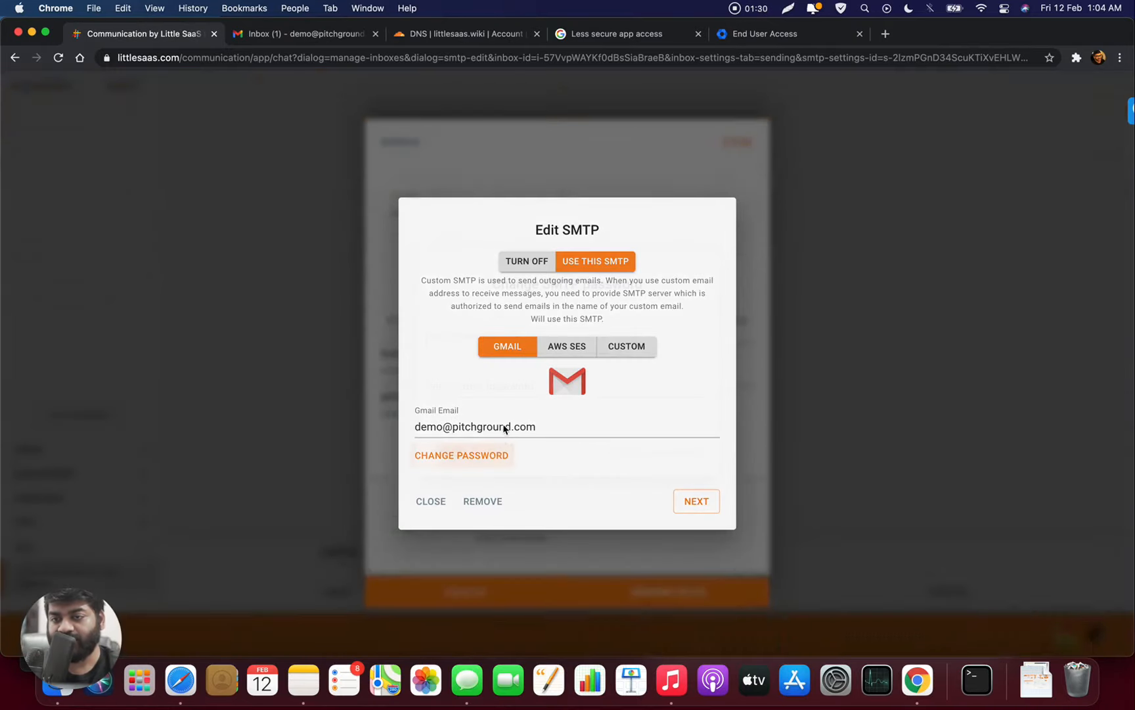
pyautogui.press('super+v')
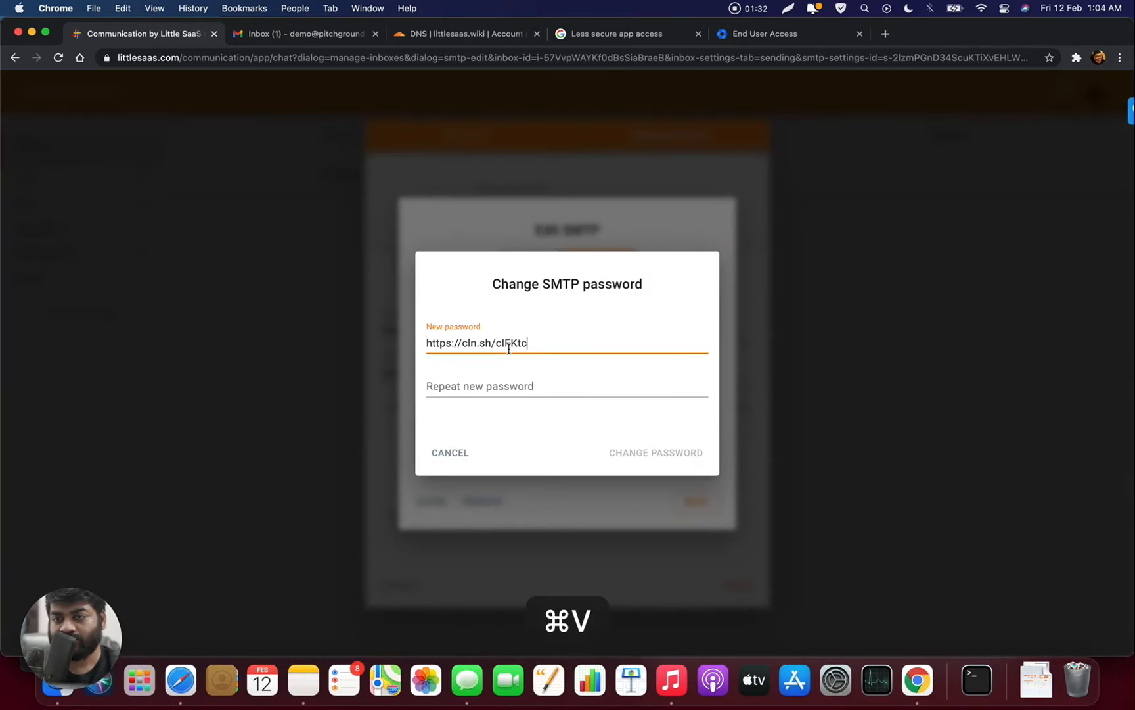
pyautogui.press('super+z')
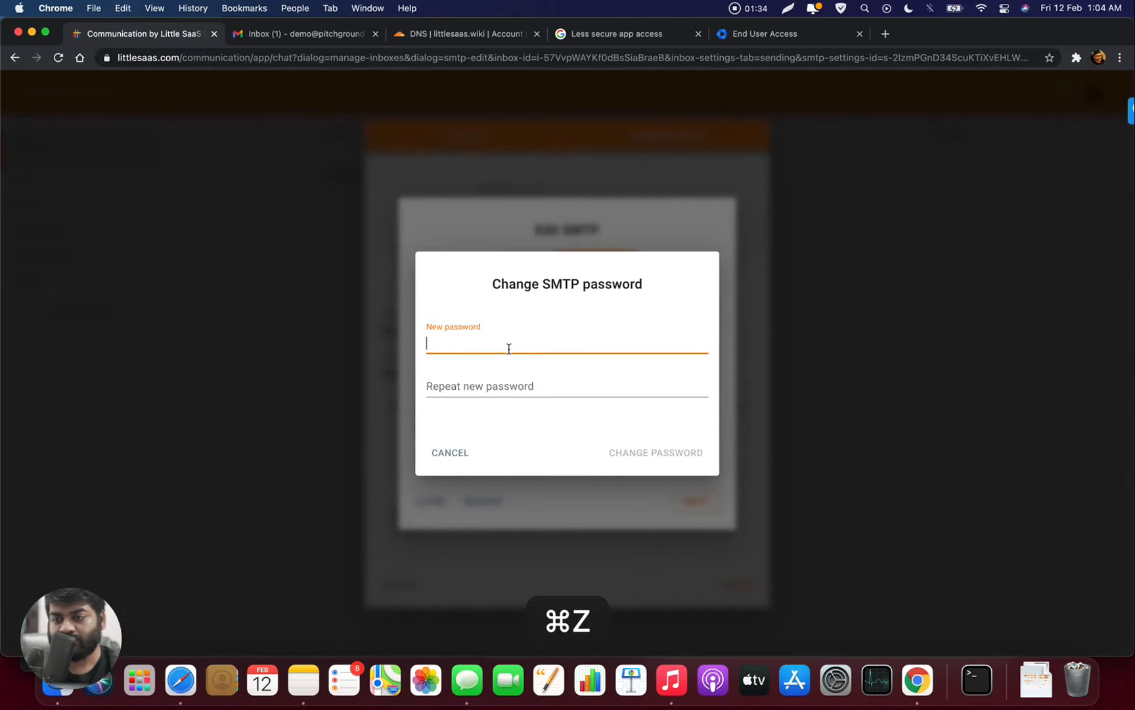
# - Paste the password copied from Notes into both password fields, apply it, and save the SMTP
pyautogui.click(307, 677)
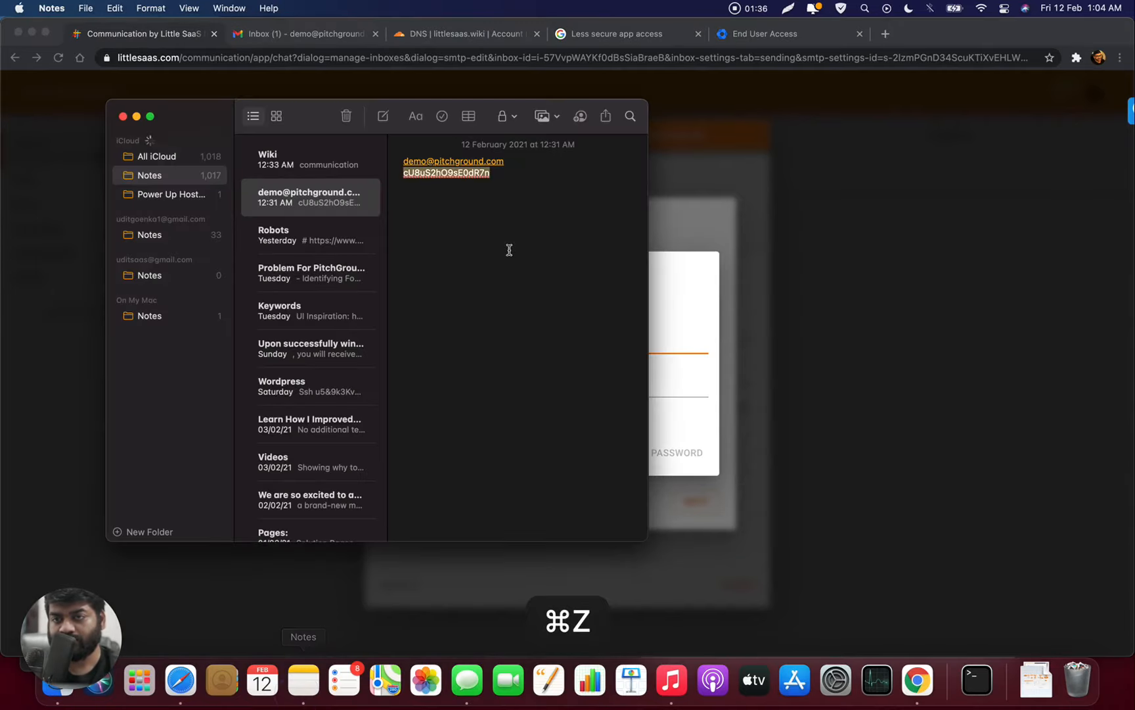
pyautogui.press('super+c')
pyautogui.press('super+Tab')
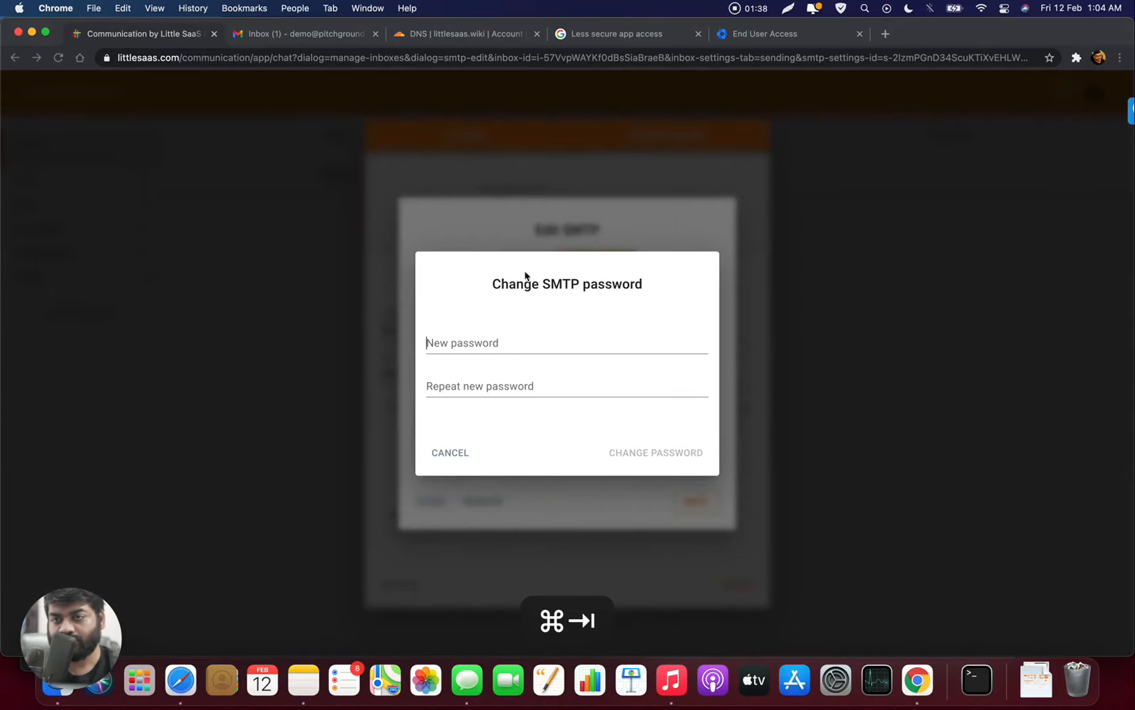
pyautogui.click(522, 345)
pyautogui.press('super+v')
pyautogui.click(518, 387)
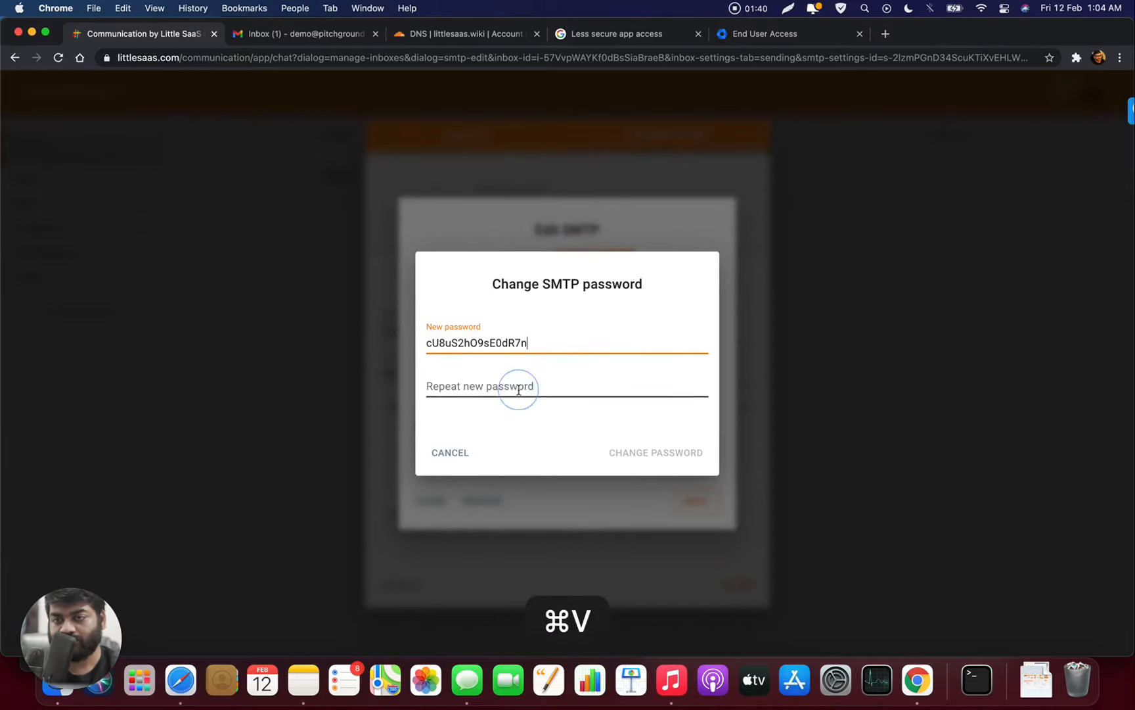
pyautogui.press('super+v')
pyautogui.click(630, 455)
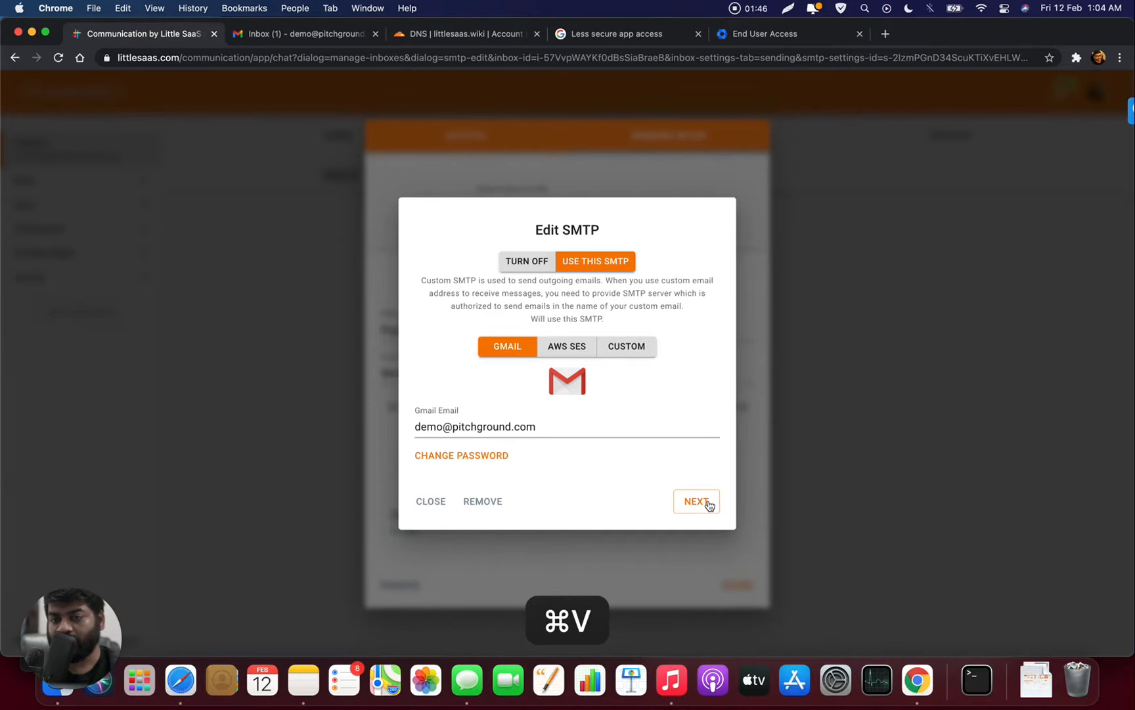
pyautogui.click(707, 503)
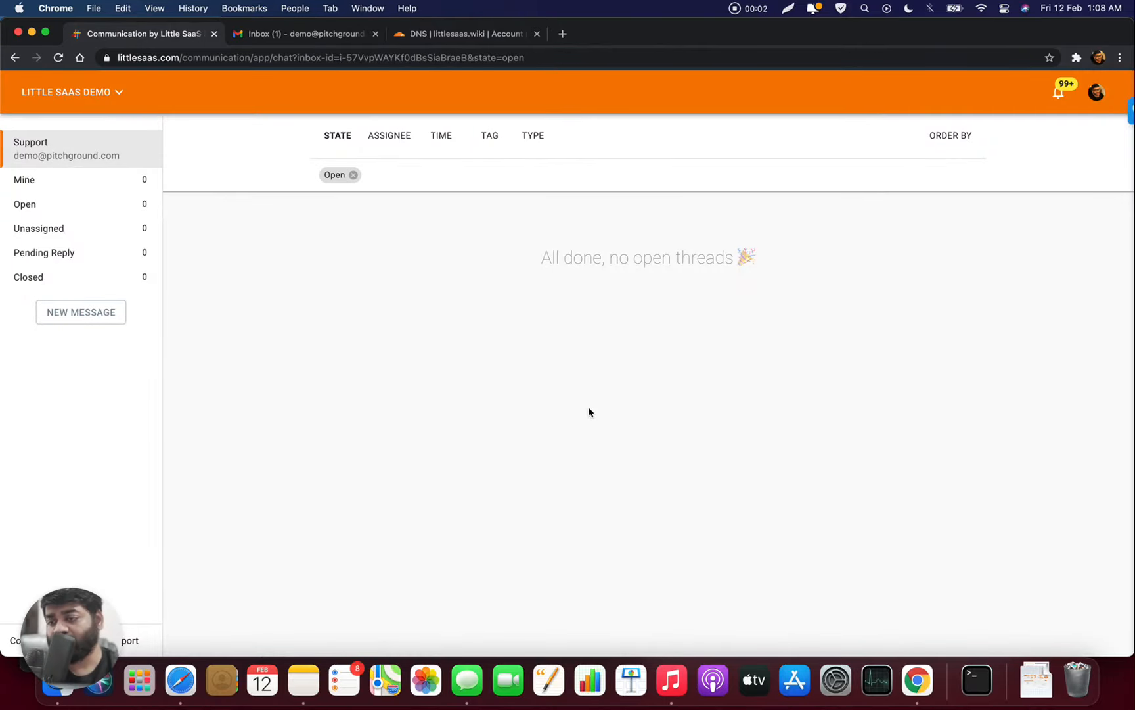
# - Create a new knowledge base titled 'Demo' in the Knowledge Base section
pyautogui.click(108, 91)
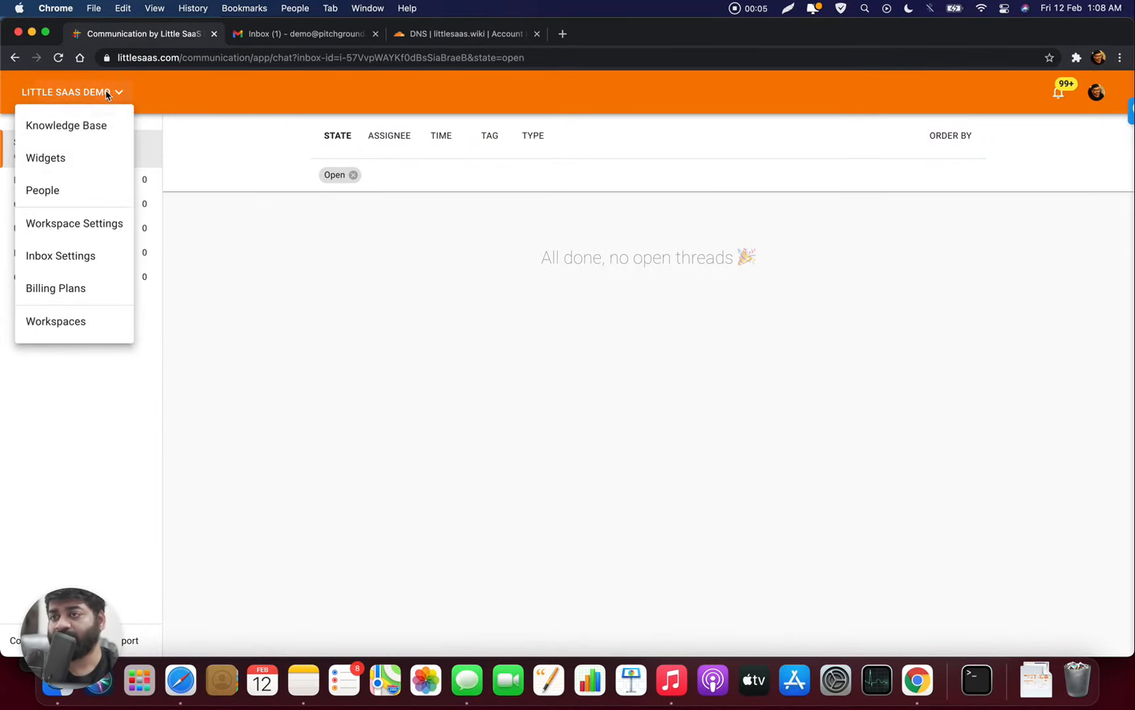
pyautogui.click(99, 125)
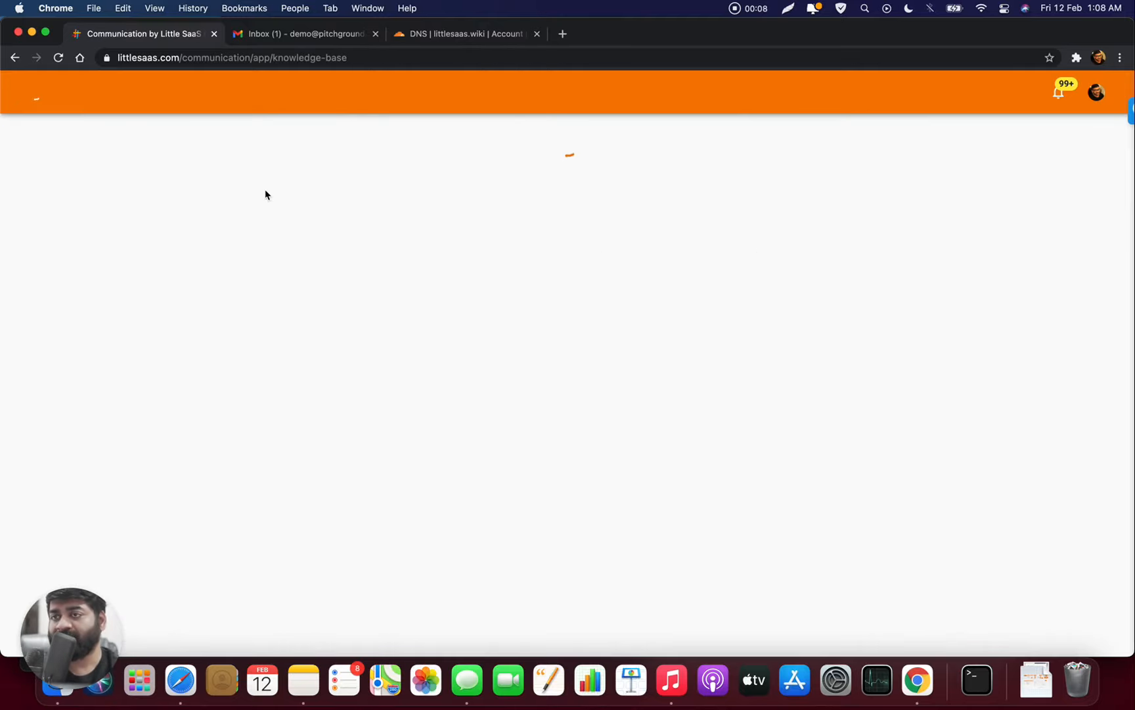
pyautogui.click(599, 263)
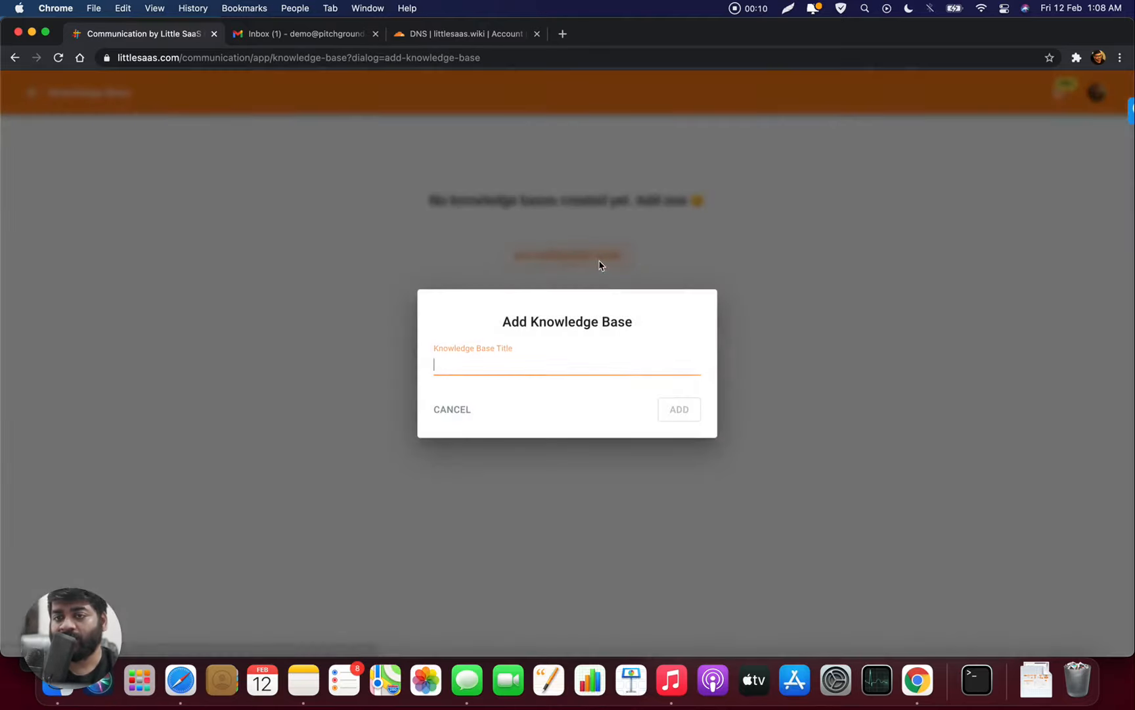
pyautogui.write('Demo')
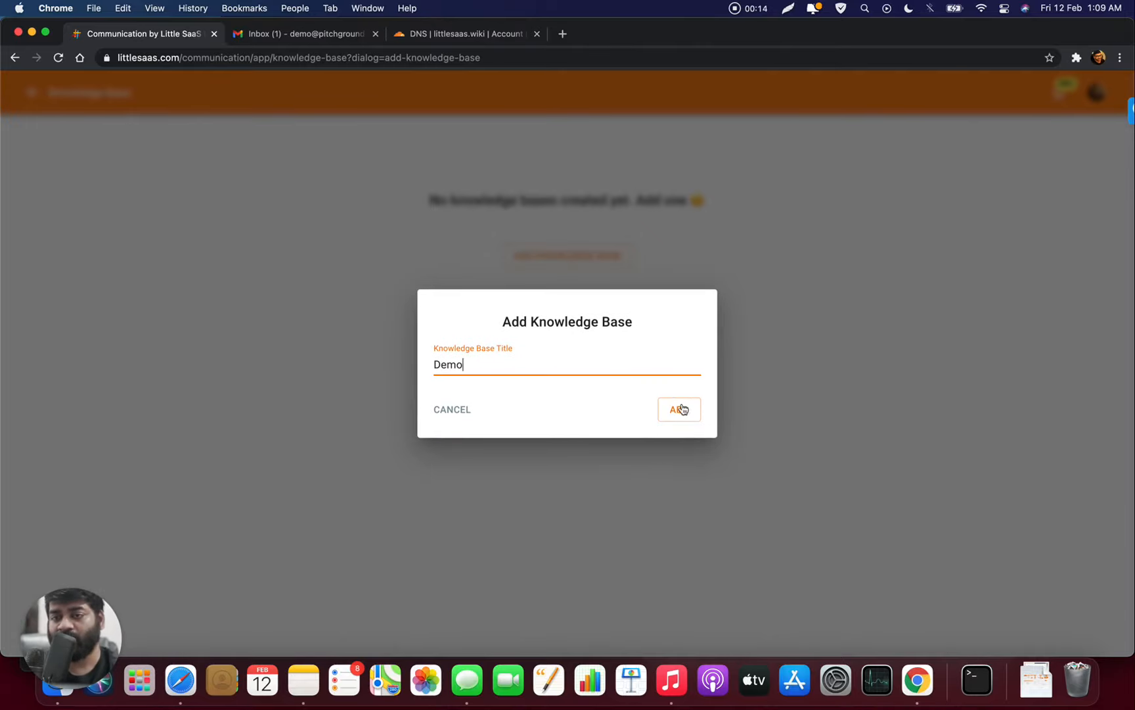
pyautogui.click(682, 409)
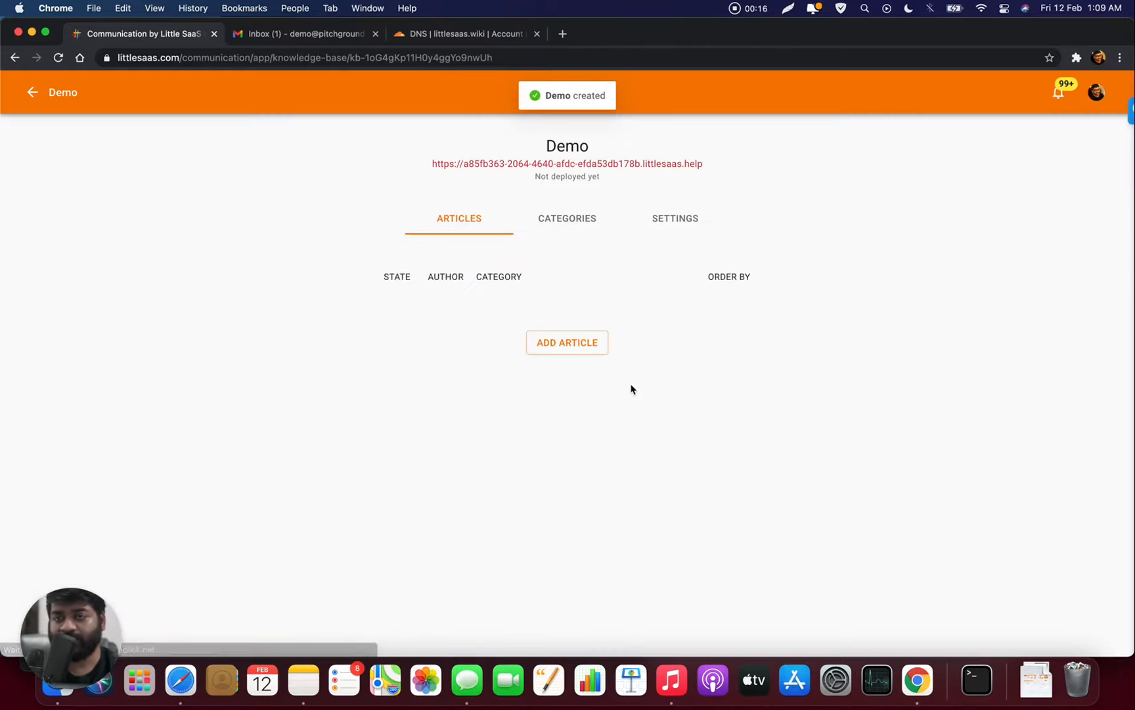
# - Open the Demo knowledge base settings, checking its categories before returning
pyautogui.click(694, 222)
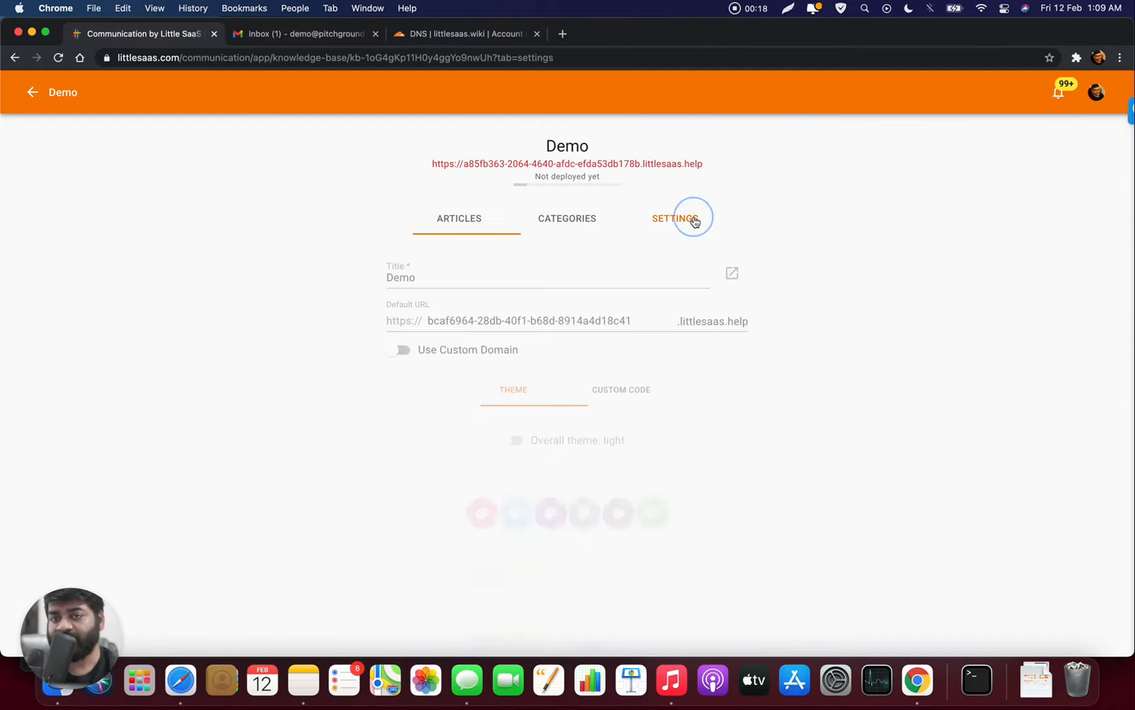
pyautogui.scroll(-2, 542, 248)
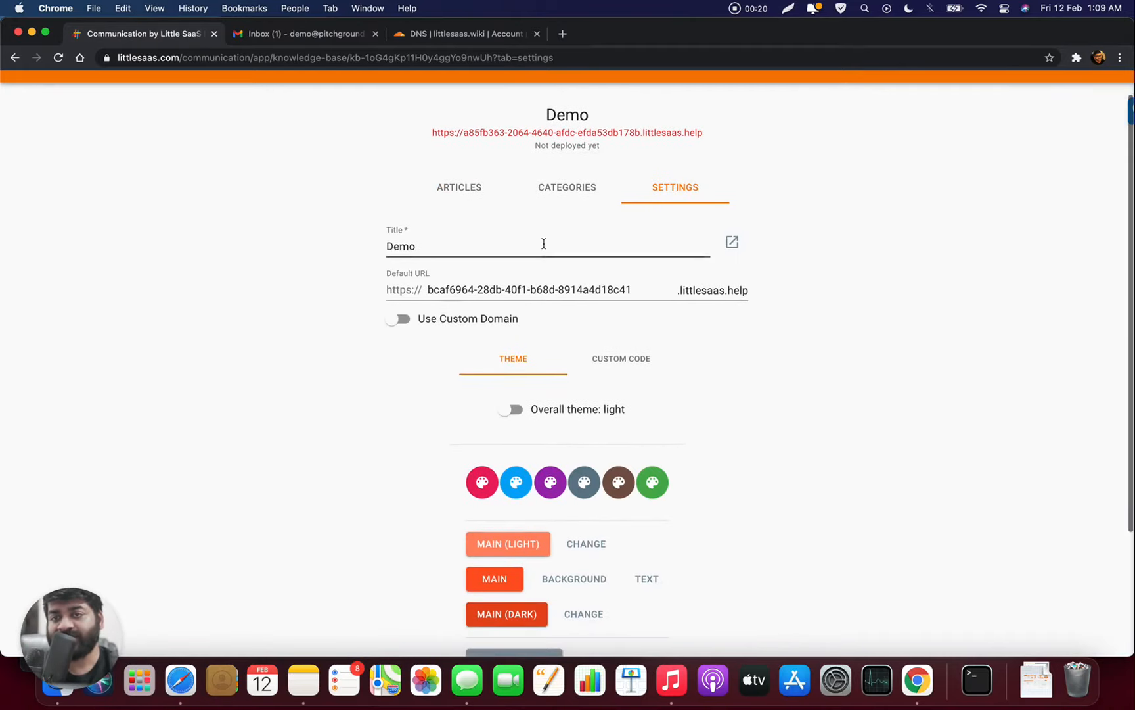
pyautogui.click(561, 211)
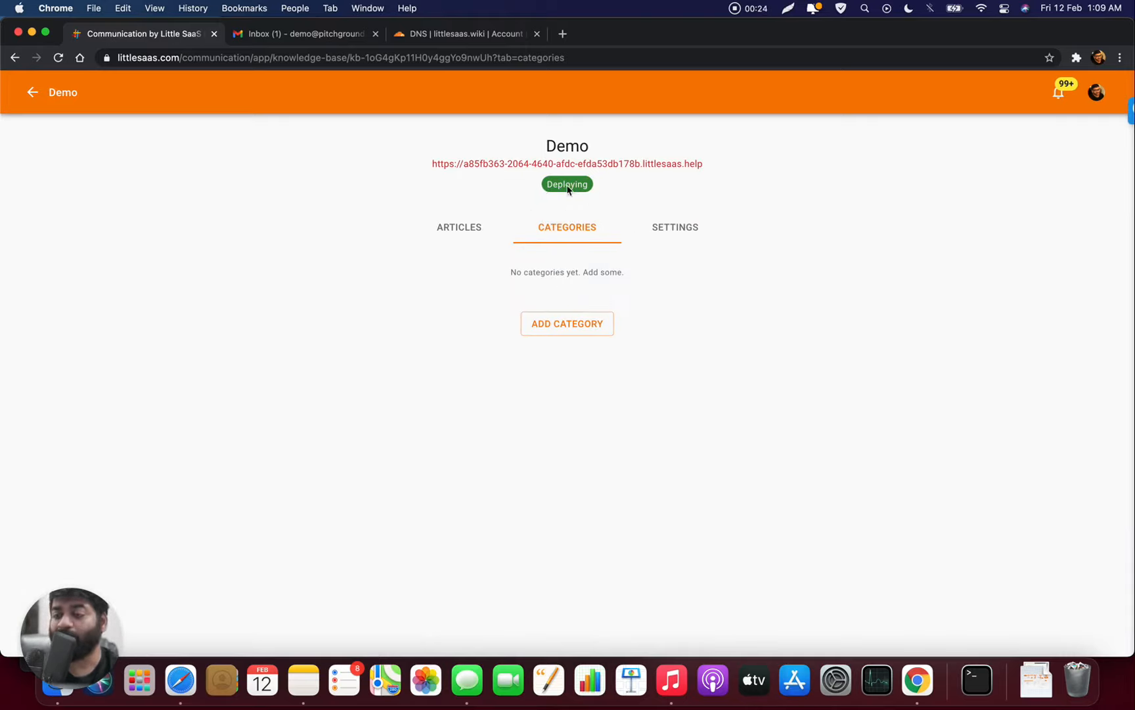
pyautogui.click(679, 239)
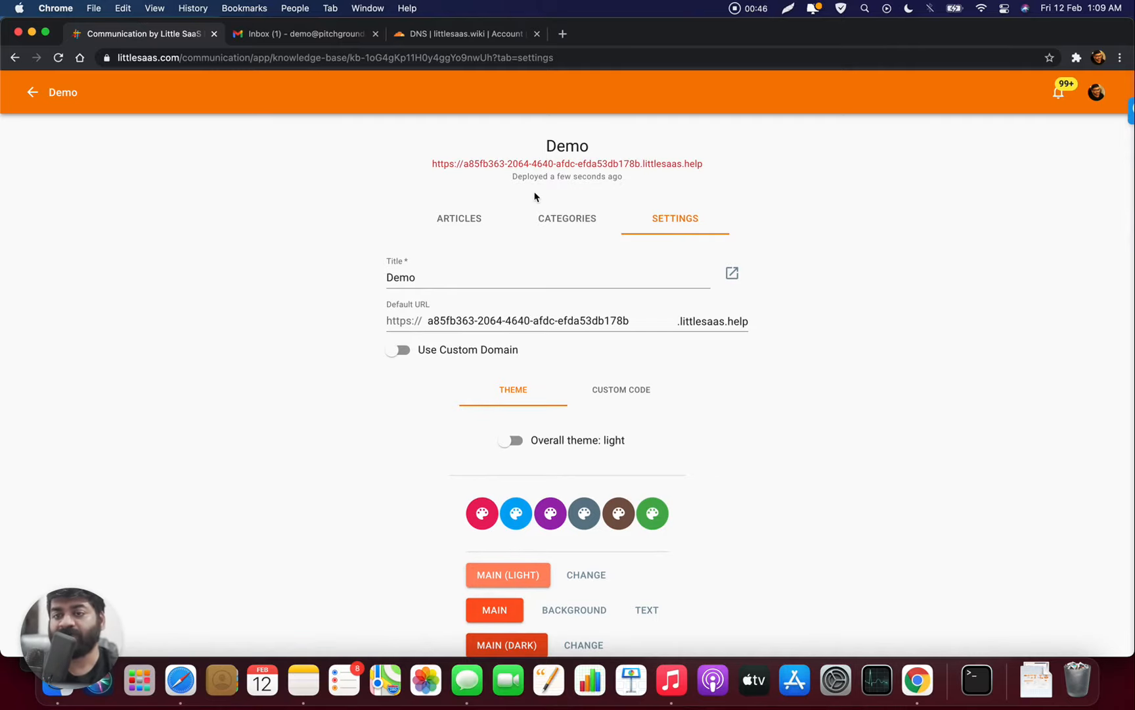
# - Switch on Use Custom Domain for Demo and view Cloudflare's littlesaas.wiki DNS records
pyautogui.scroll(-1, 401, 406)
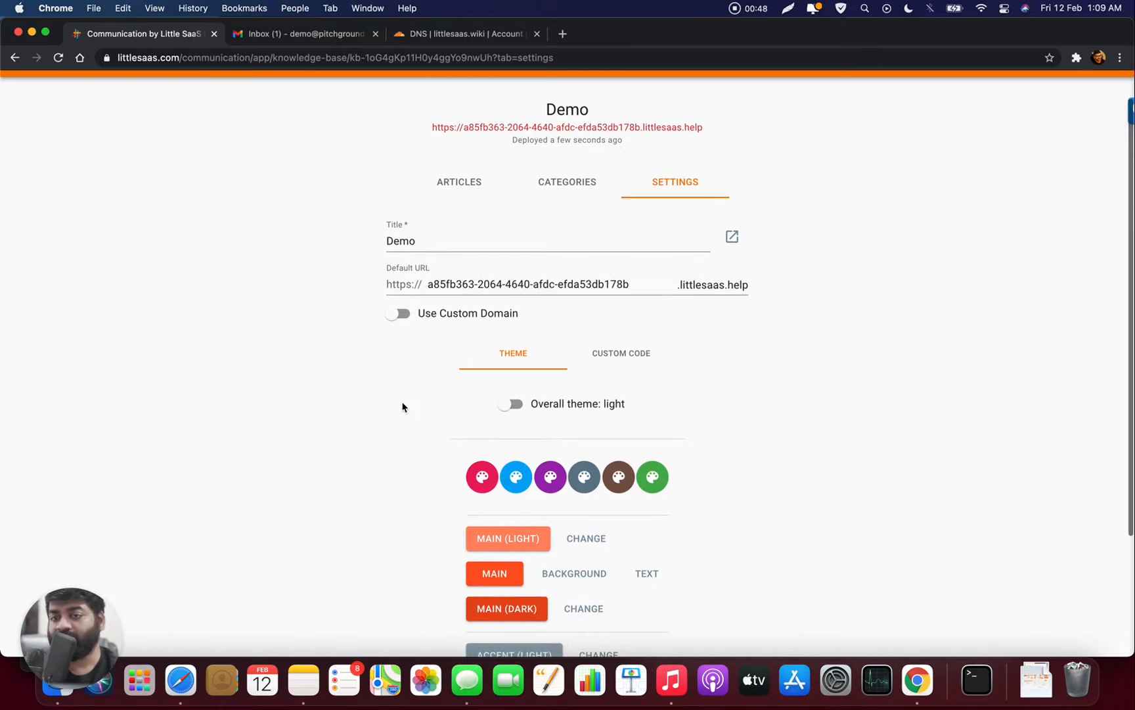
pyautogui.click(400, 314)
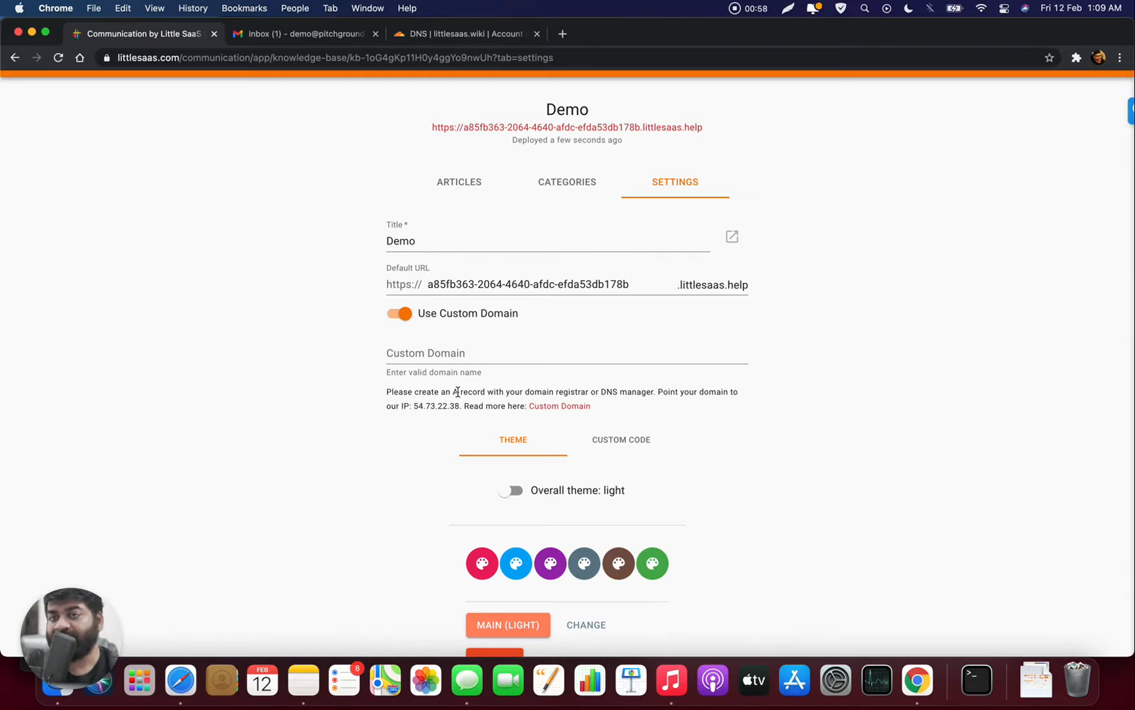
pyautogui.click(470, 35)
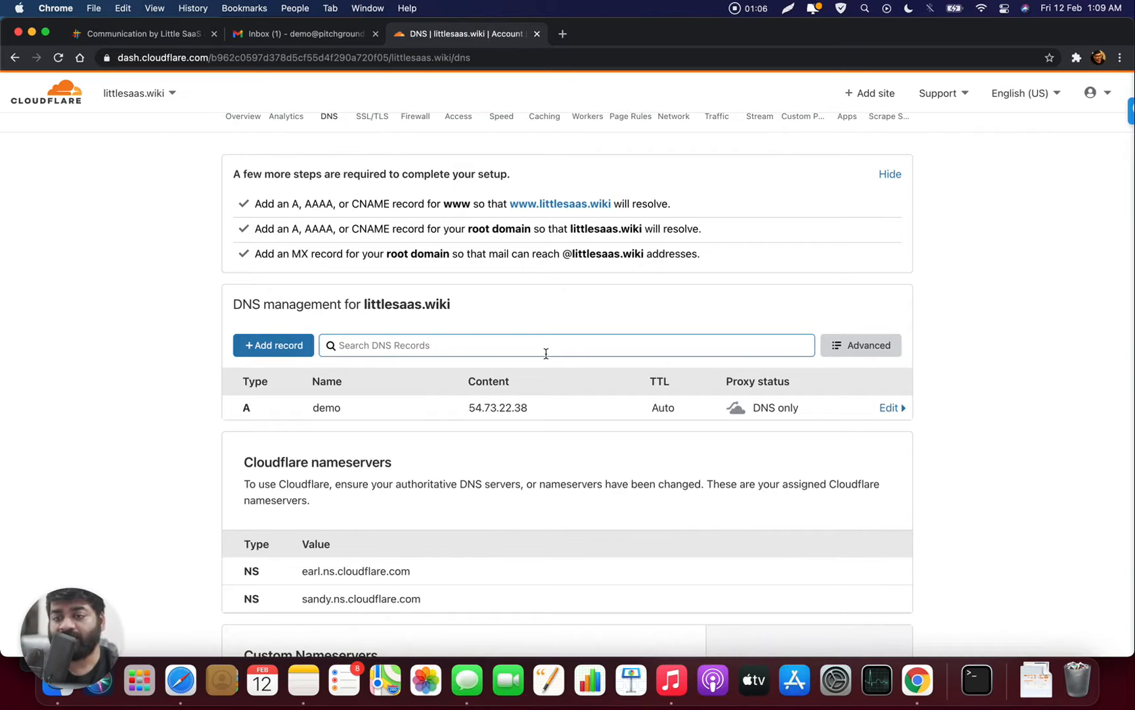
# - Open and cancel Cloudflare's Add record form, then return to the Demo knowledge base settings
pyautogui.click(296, 349)
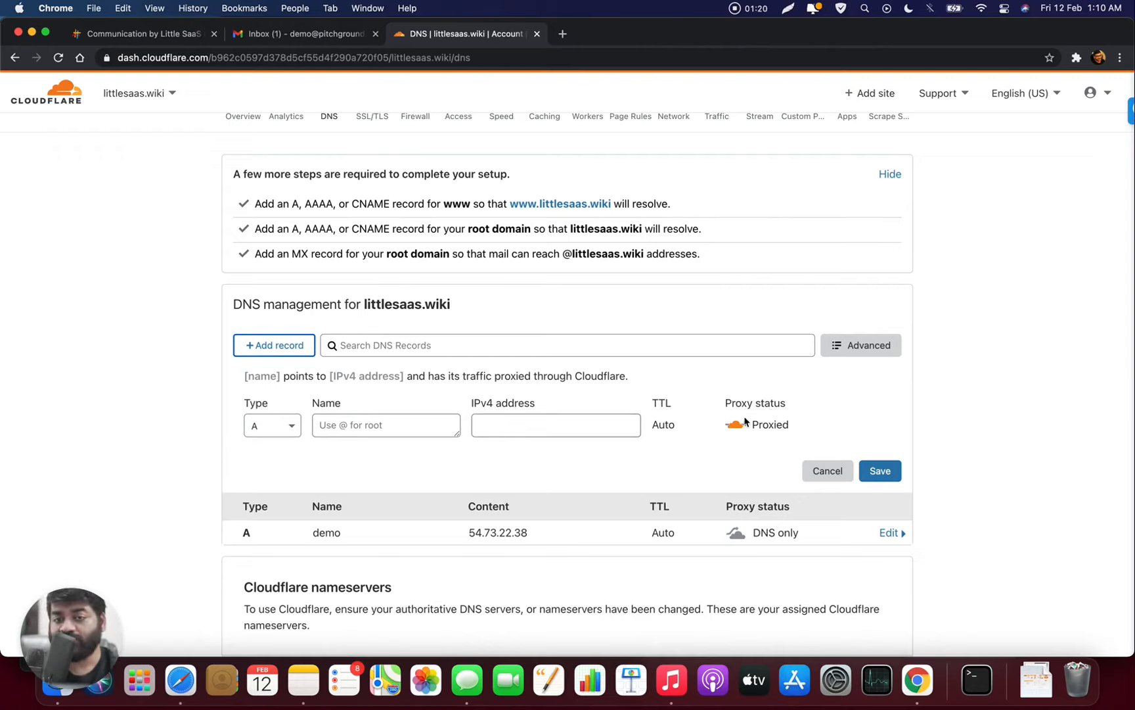
pyautogui.click(818, 470)
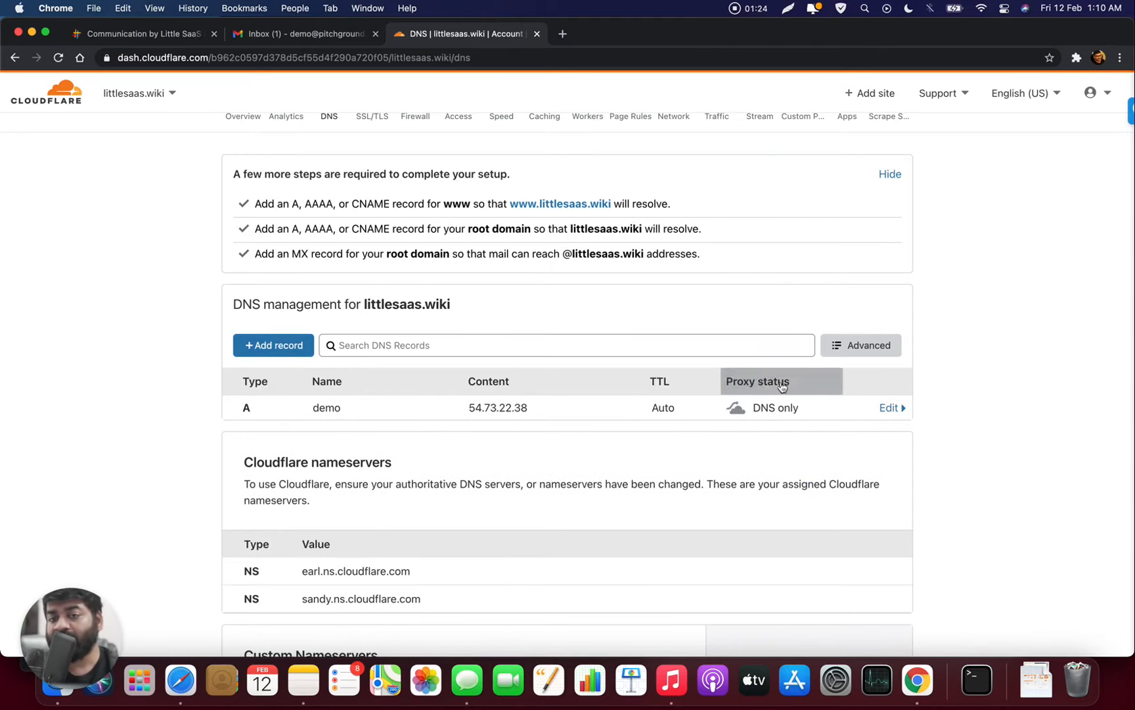
pyautogui.click(176, 37)
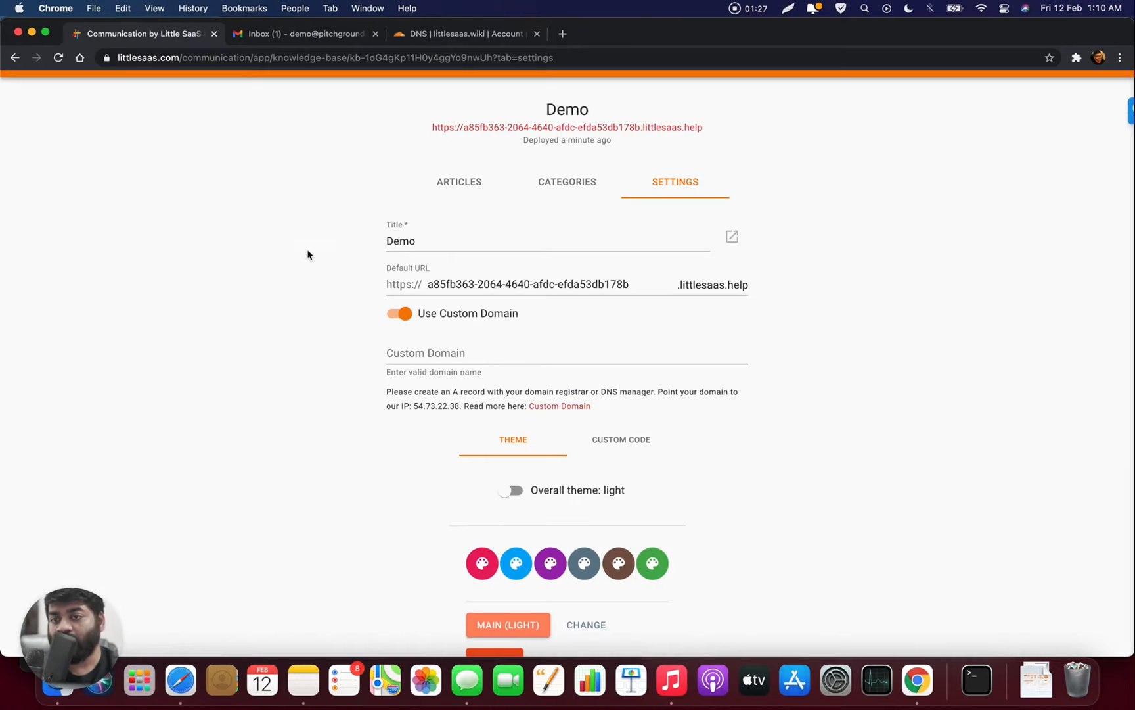
# - Enter demo.littlesaas.wiki as the Demo knowledge base's custom domain and save it
pyautogui.click(415, 352)
pyautogui.write('demo')
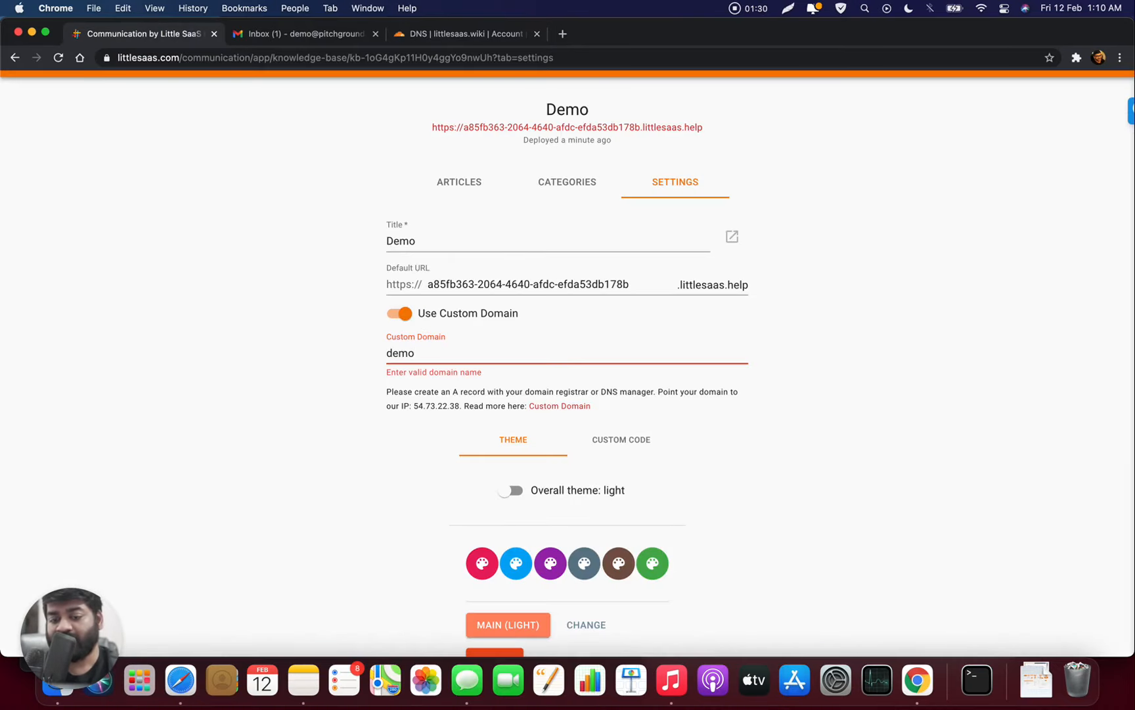
pyautogui.write('.little')
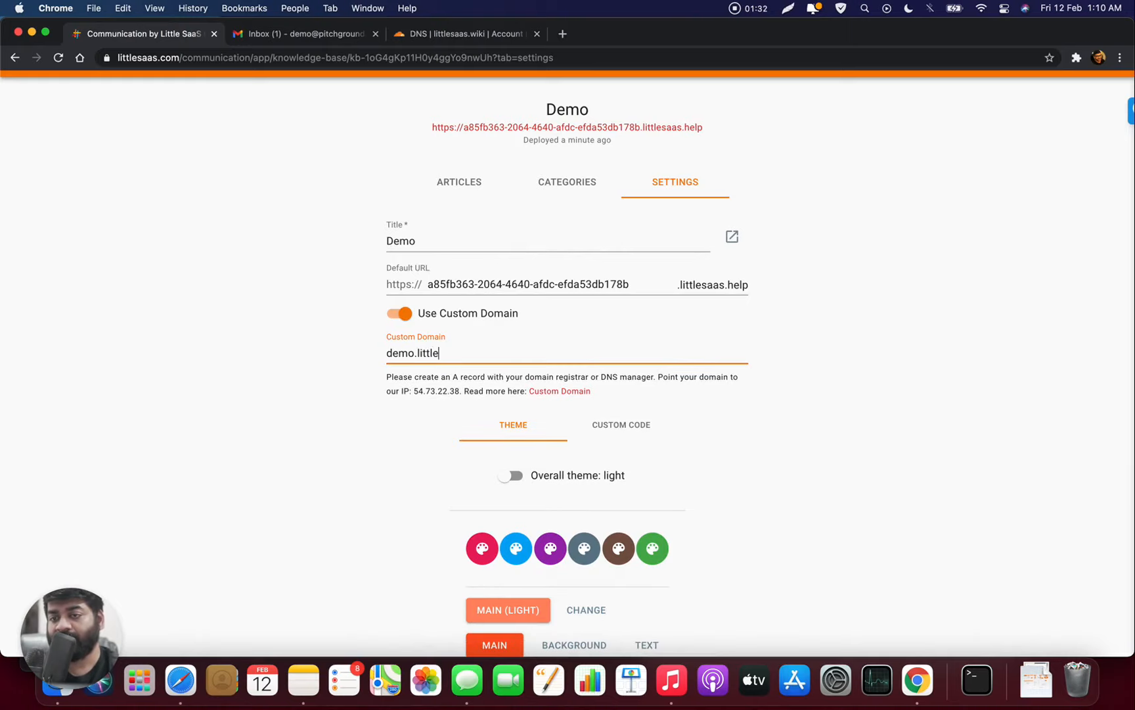
pyautogui.write('saas.wiki')
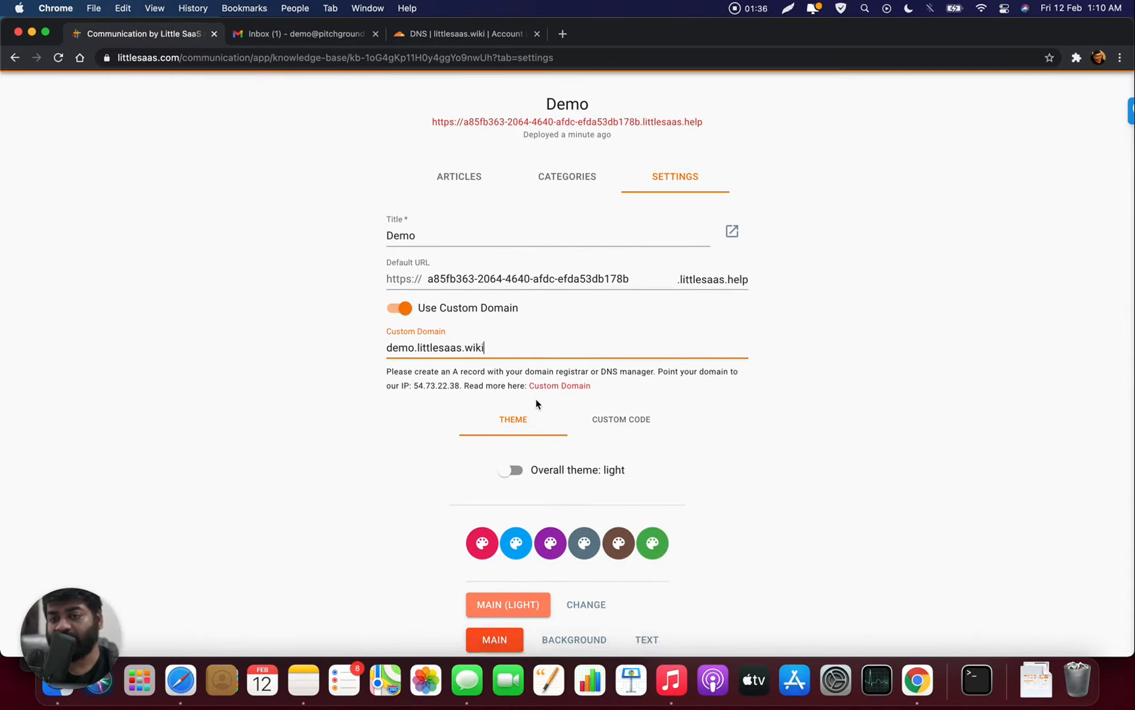
pyautogui.scroll(-4, 535, 398)
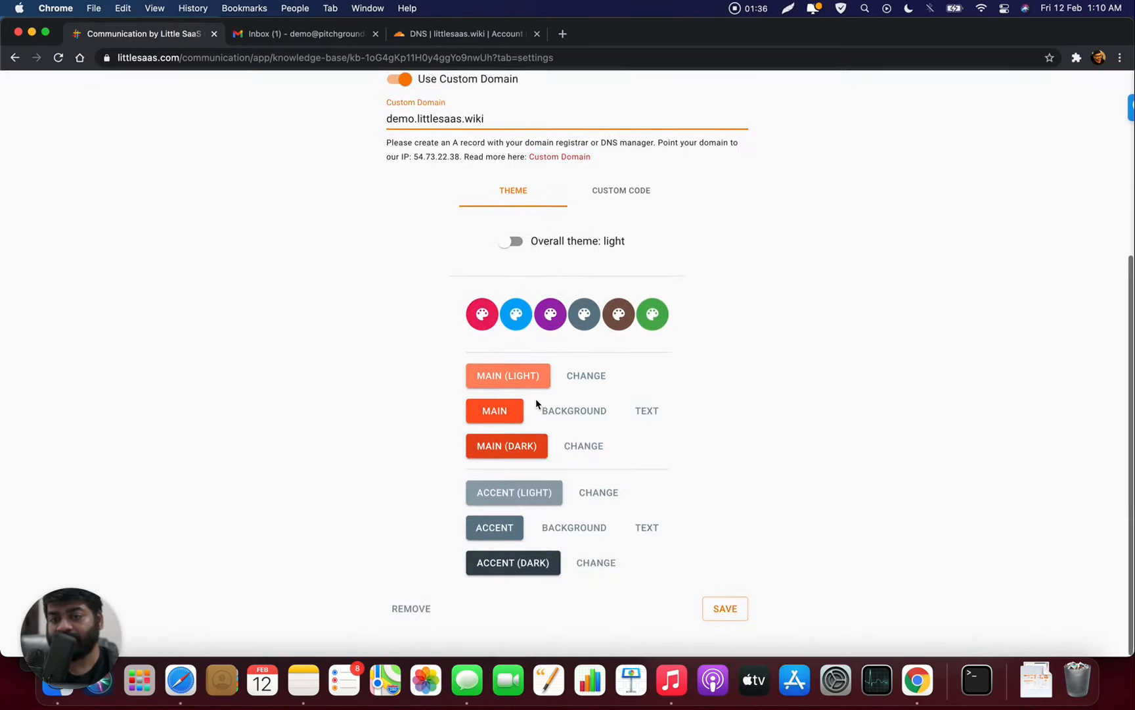
pyautogui.click(726, 612)
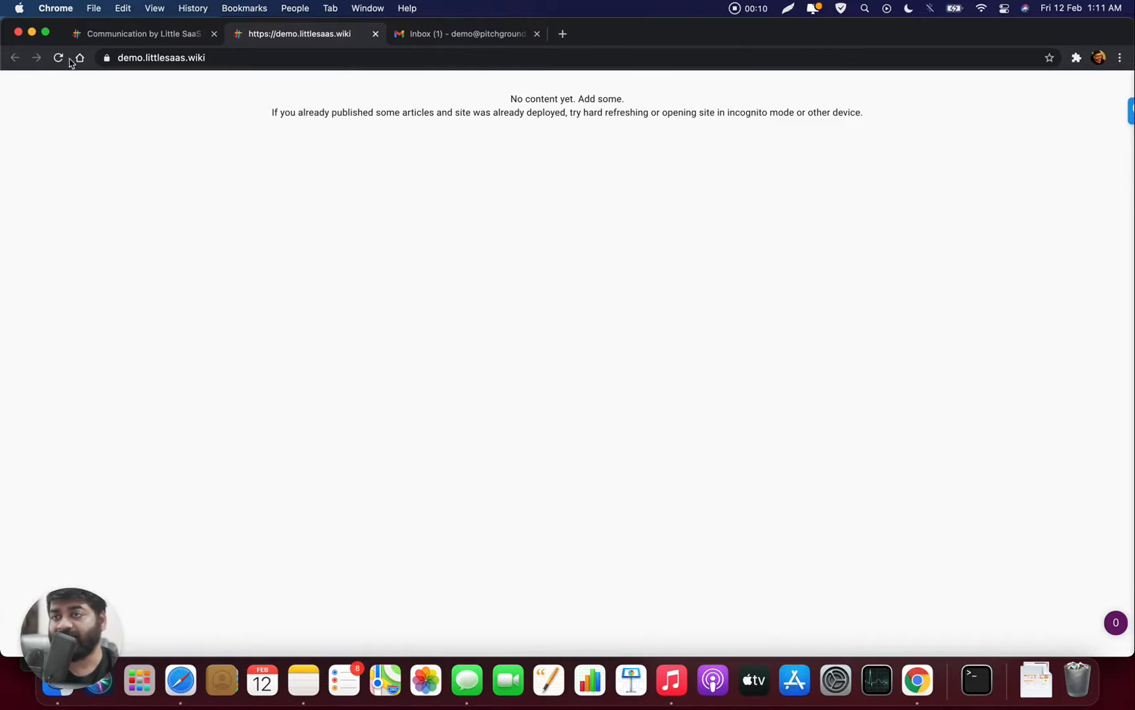
# - Check the live site's connection info, then go back to the Demo knowledge base settings
pyautogui.click(107, 59)
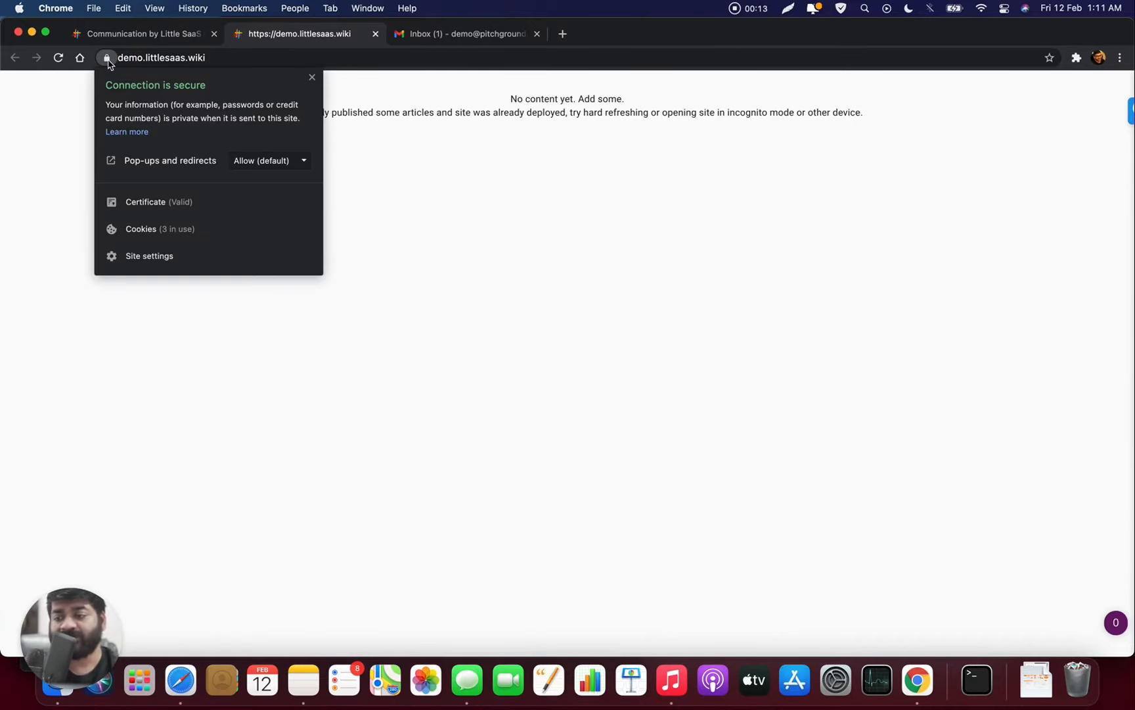
pyautogui.click(447, 184)
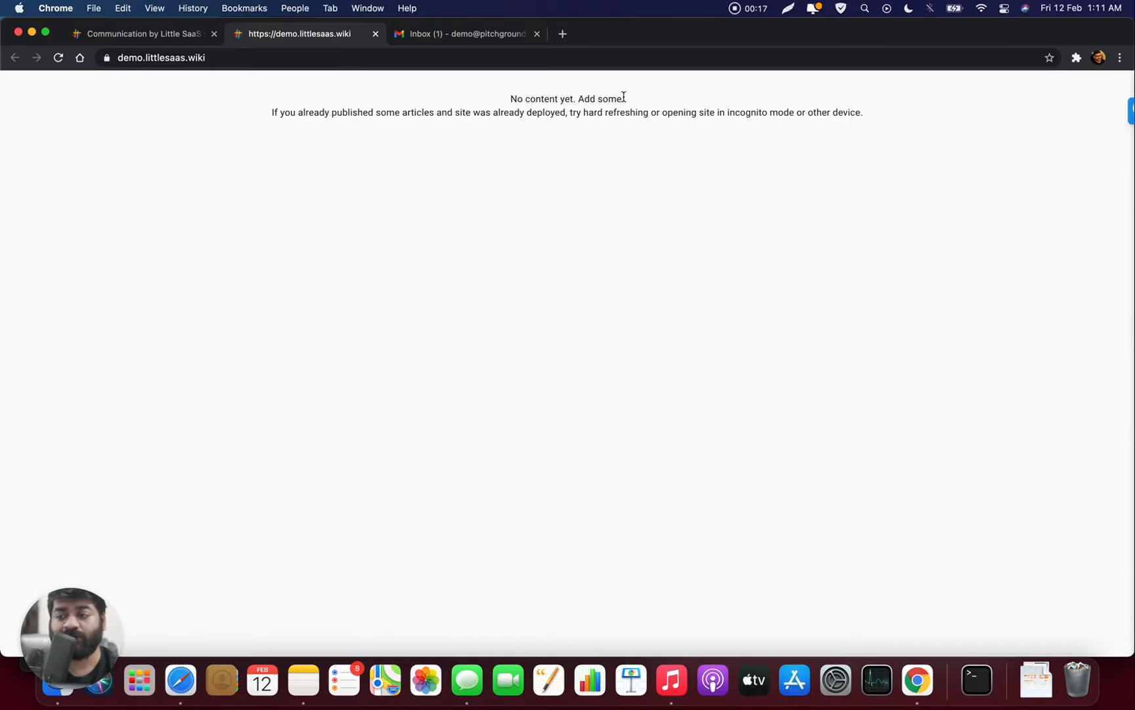
pyautogui.click(171, 41)
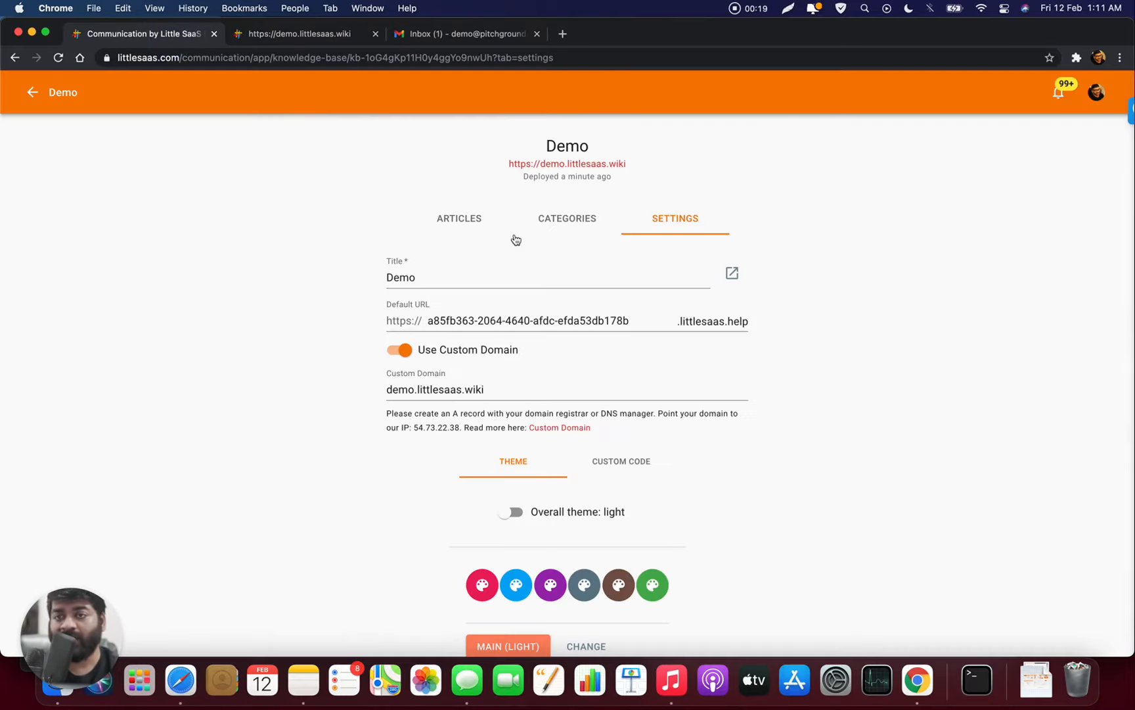
# - Add a category titled 'Billing' to the Demo knowledge base, then view its articles
pyautogui.click(588, 226)
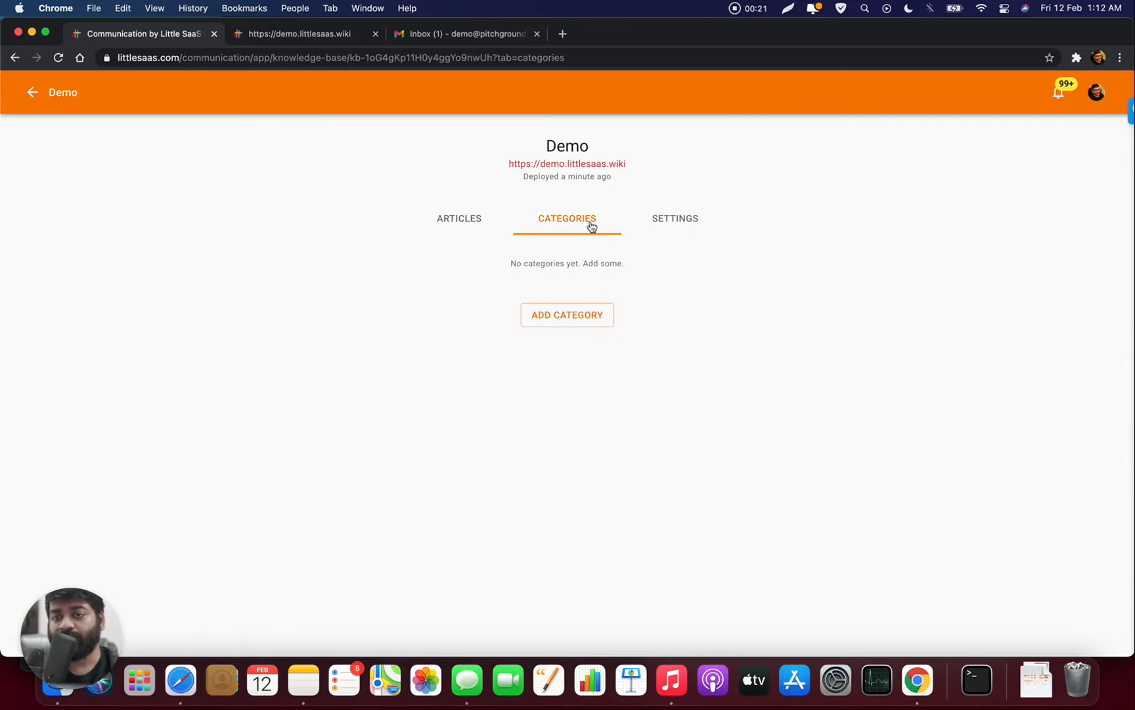
pyautogui.click(584, 318)
pyautogui.click(544, 340)
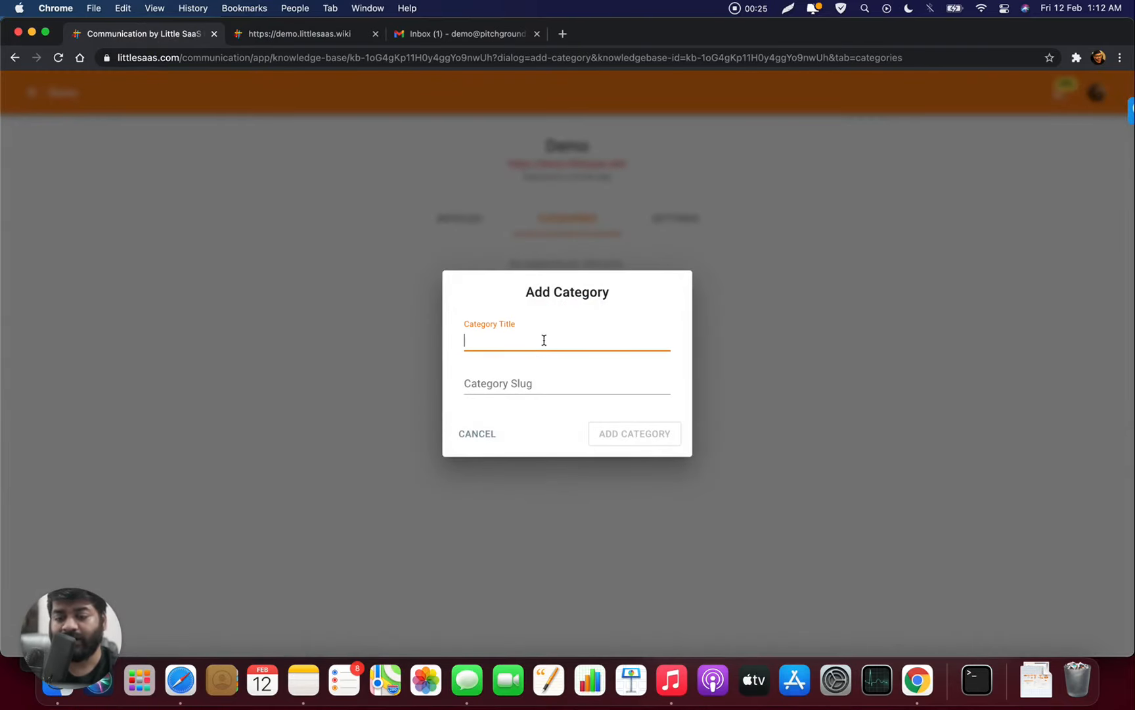
pyautogui.write('Billing')
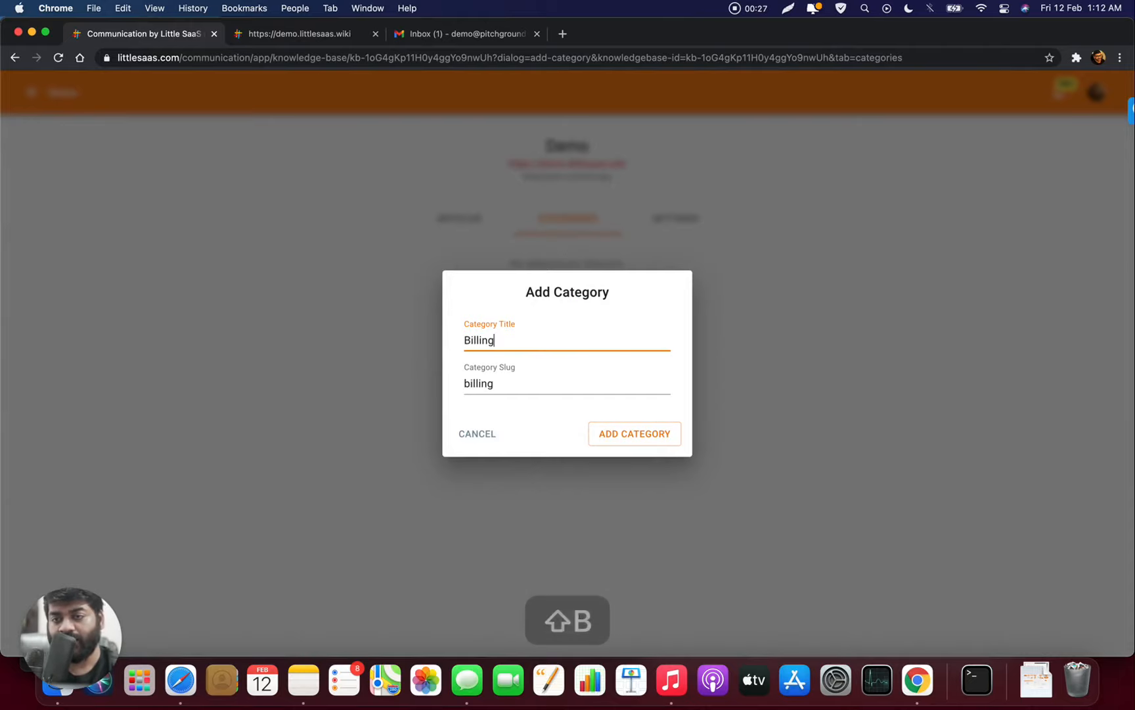
pyautogui.click(659, 439)
pyautogui.click(468, 218)
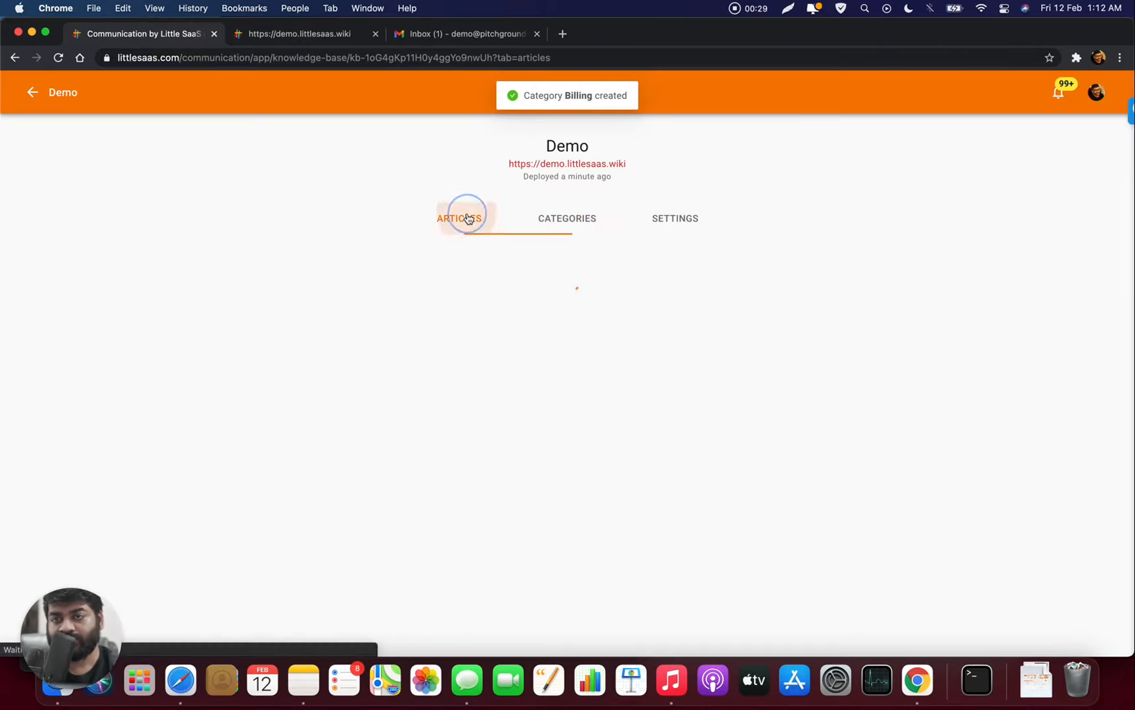
# - Add a Billing article titled 'How to make your purchase'
pyautogui.click(569, 345)
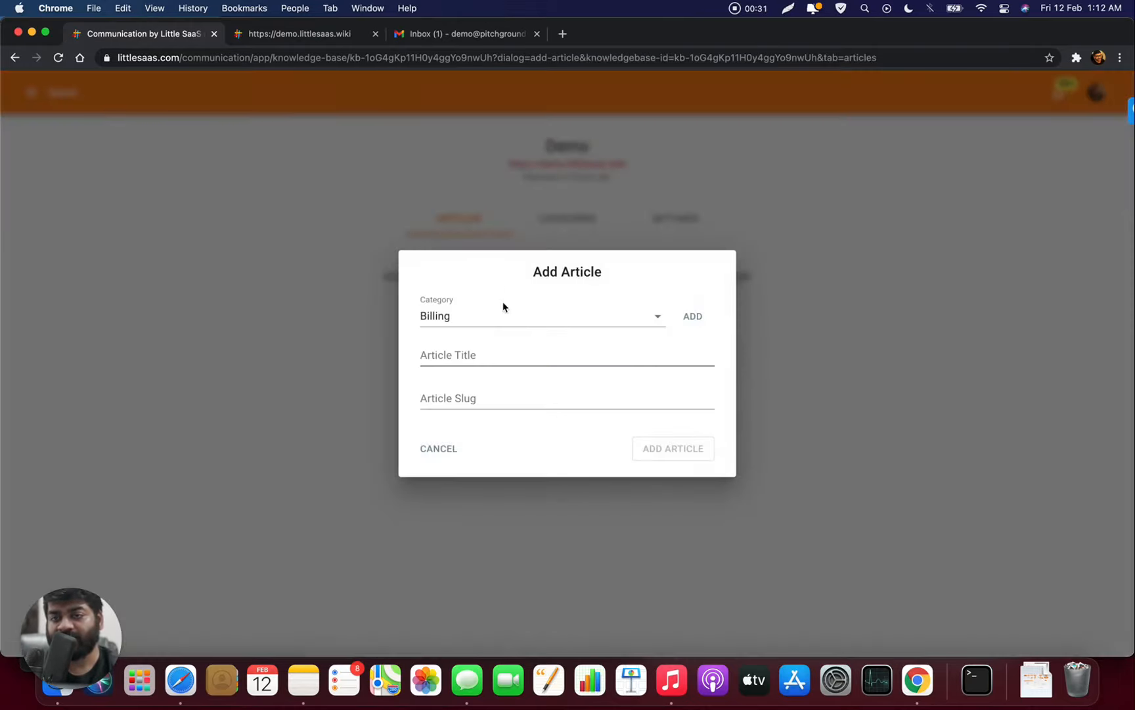
pyautogui.click(493, 356)
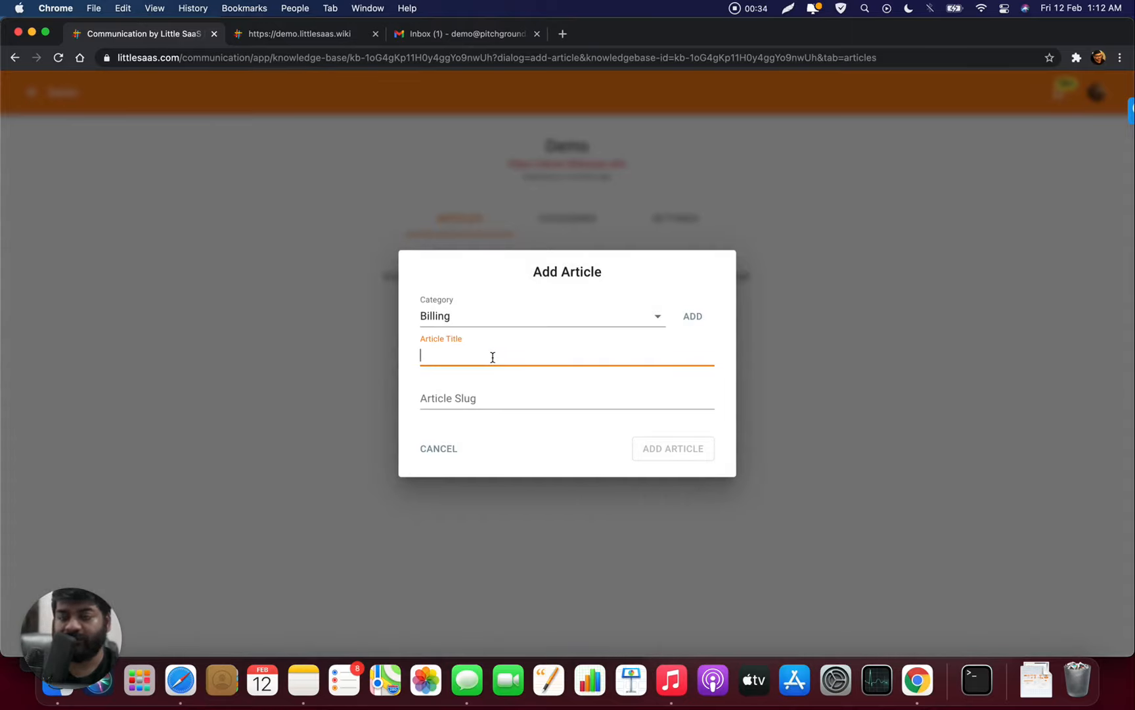
pyautogui.write('How to m')
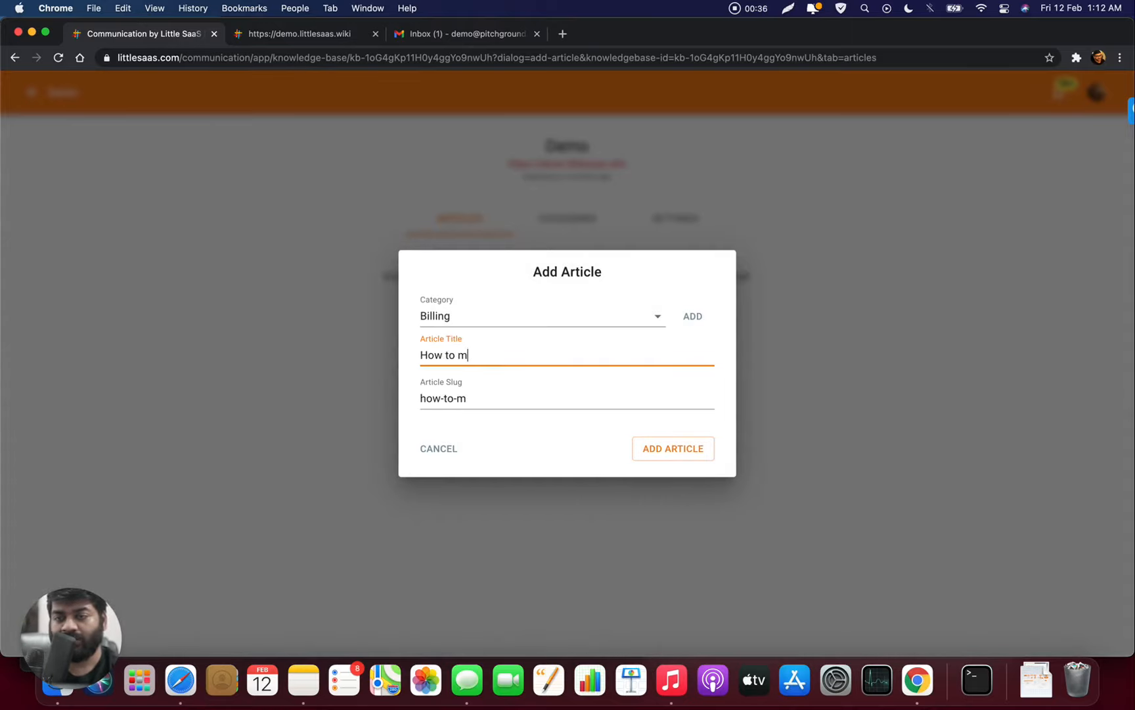
pyautogui.write('ake your pur')
pyautogui.write('chase')
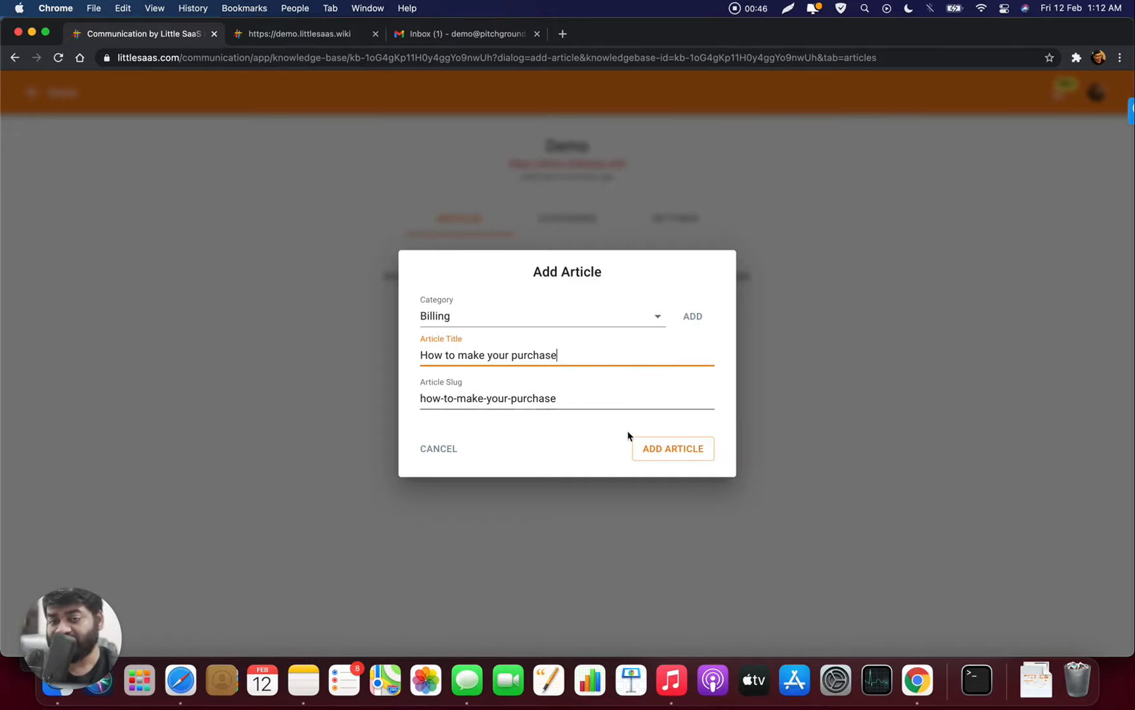
pyautogui.click(661, 452)
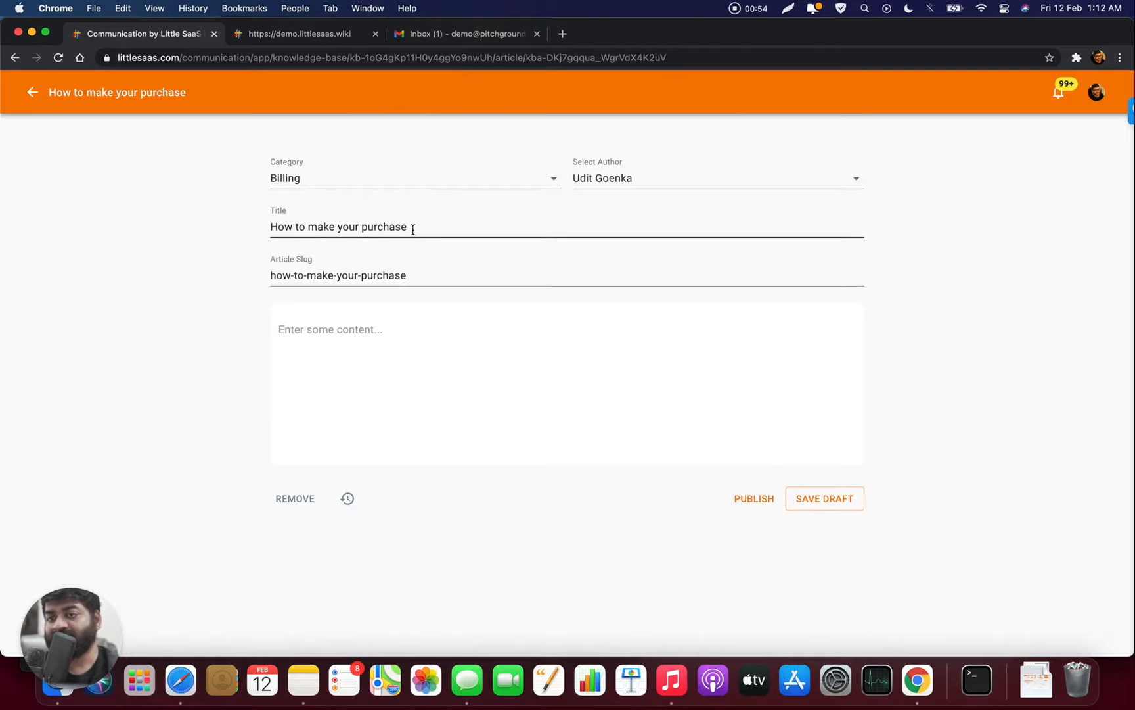
# - Write 'In order to make your purchase, head to the billing or pricing page and select your plan', selecting 'pricing'
pyautogui.click(419, 342)
pyautogui.click(389, 330)
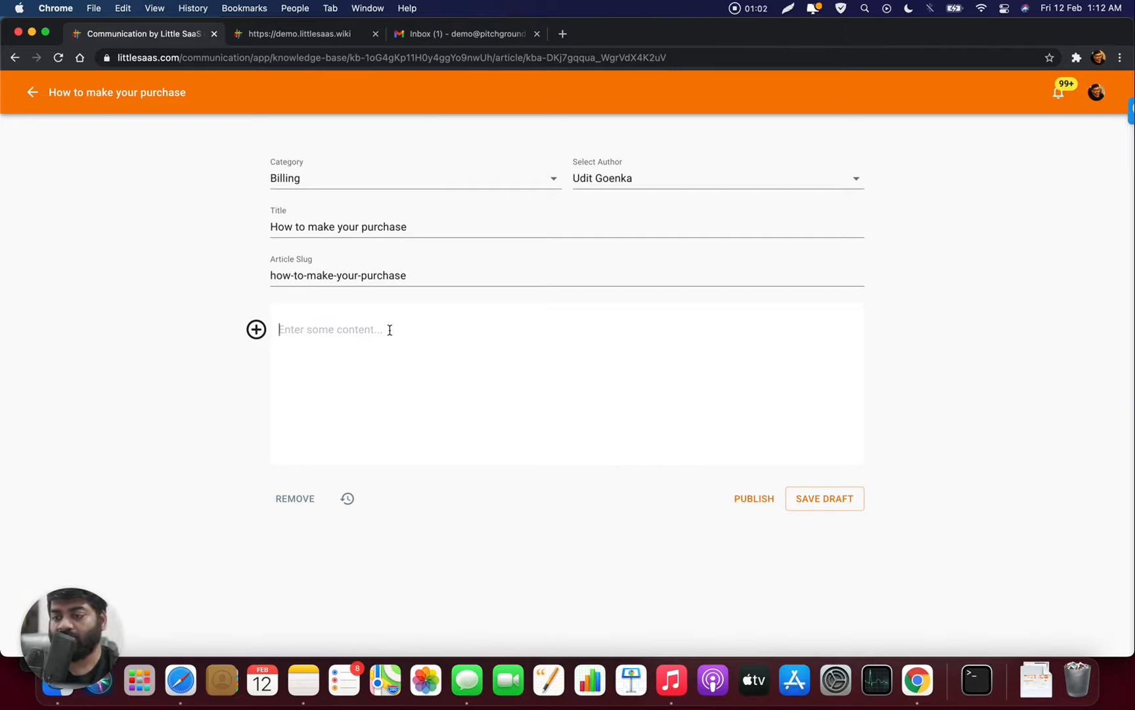
pyautogui.press('shift')
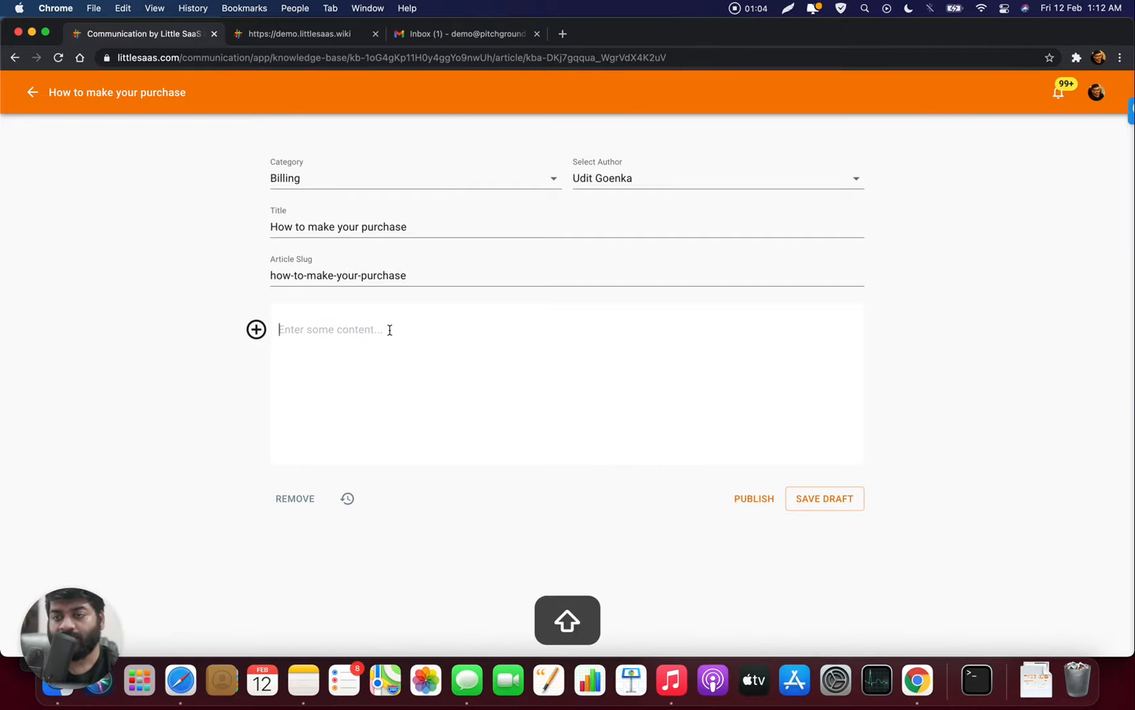
pyautogui.write('In o')
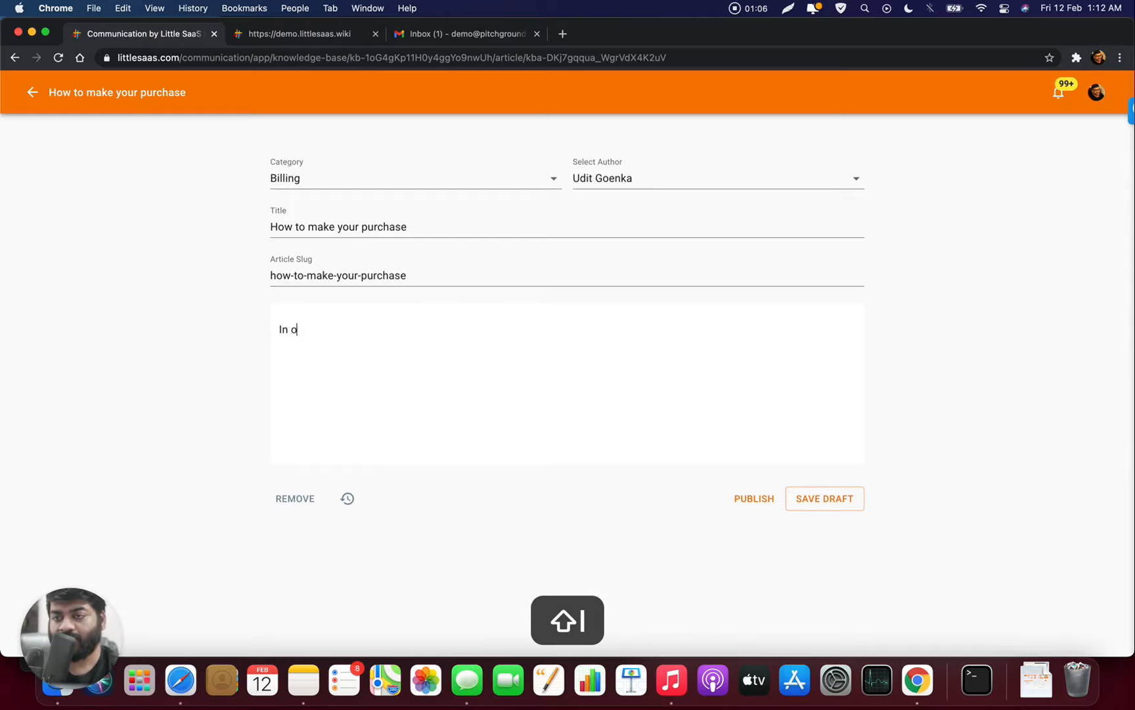
pyautogui.write('rder to make your pu')
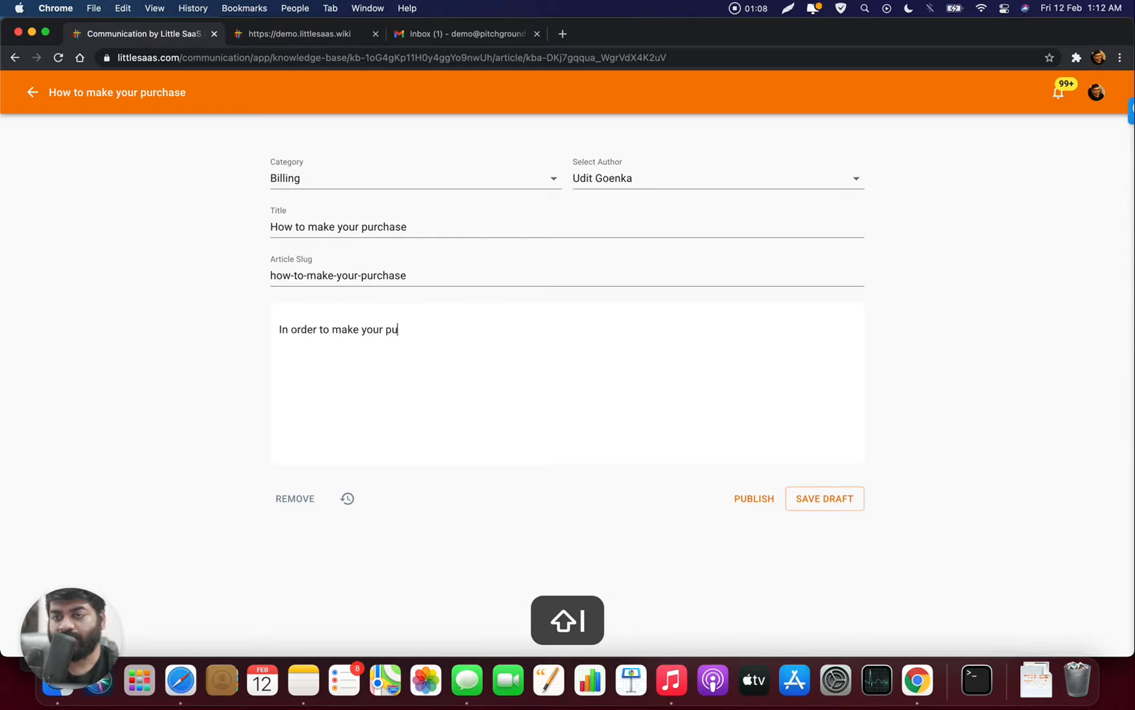
pyautogui.write('rchase, head to the bil')
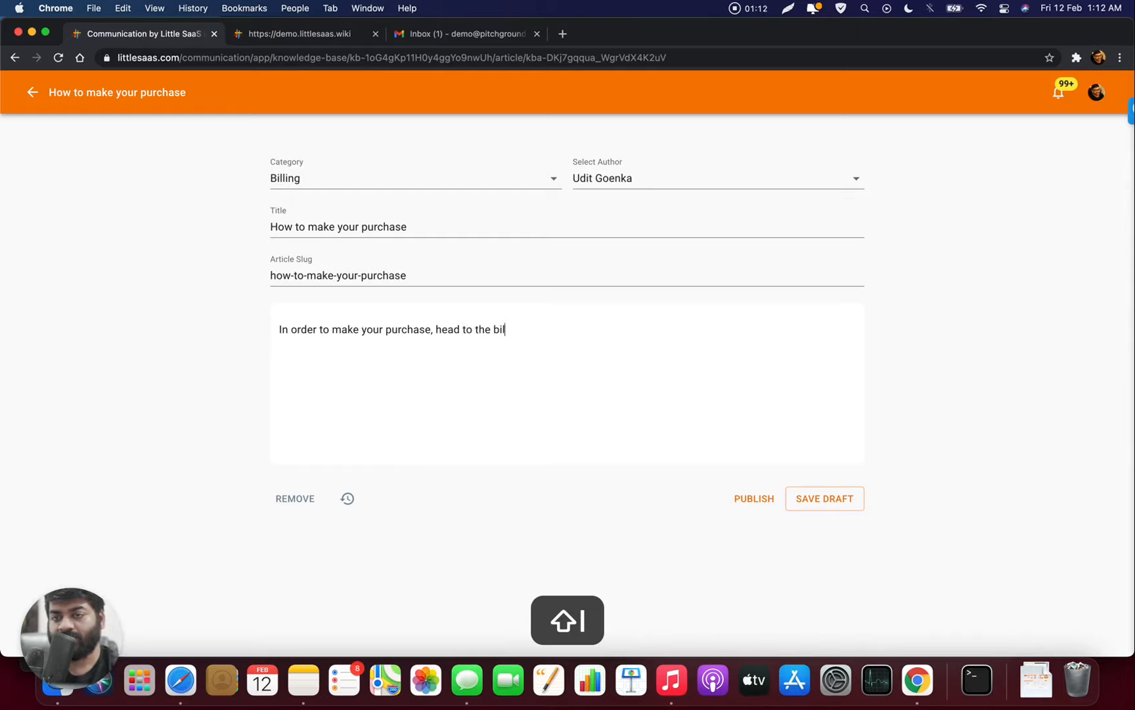
pyautogui.write('ling or pr')
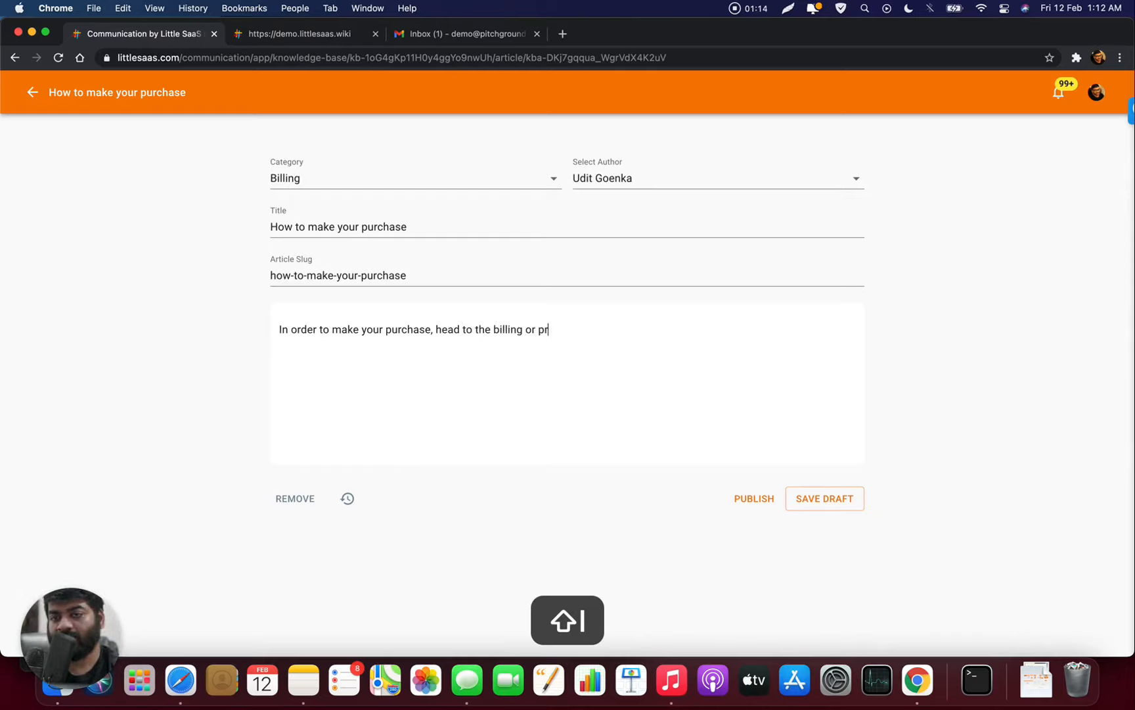
pyautogui.write('icing page and sele')
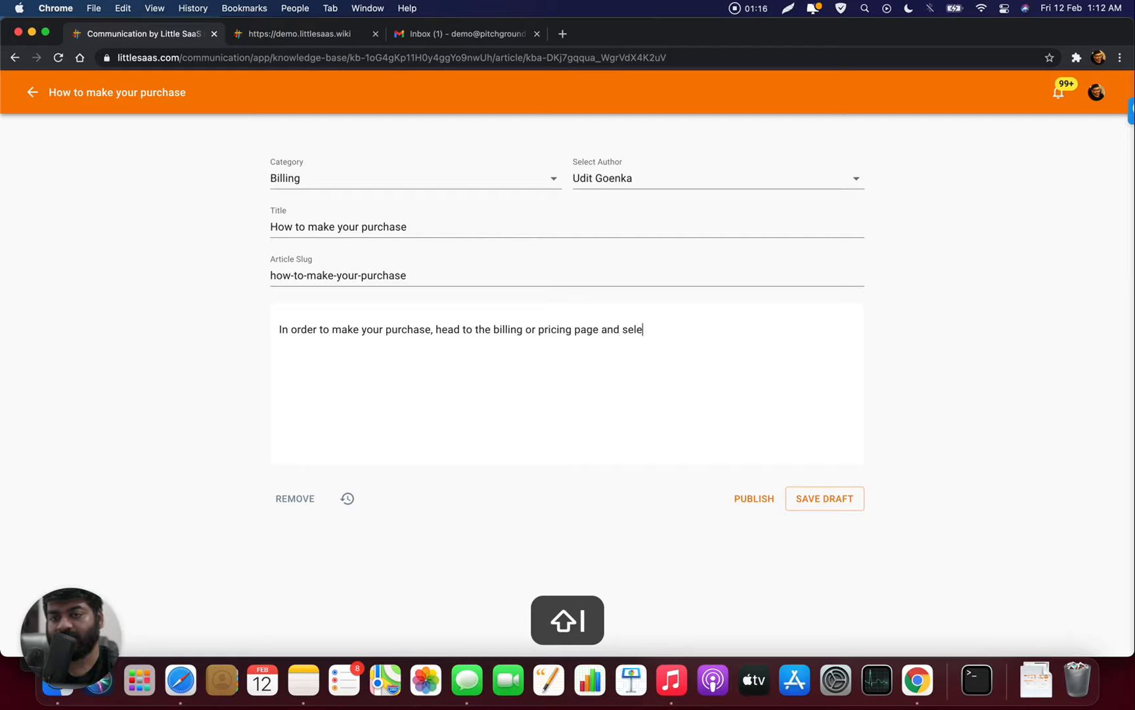
pyautogui.write('ct your plan.')
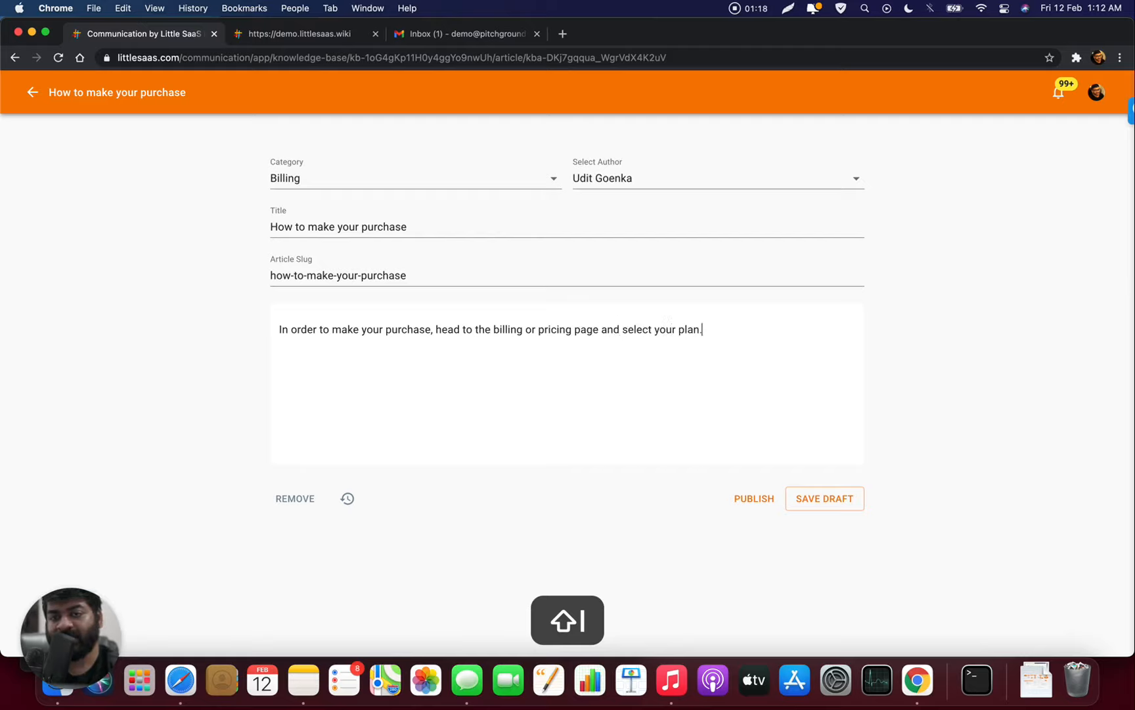
pyautogui.doubleClick(558, 329)
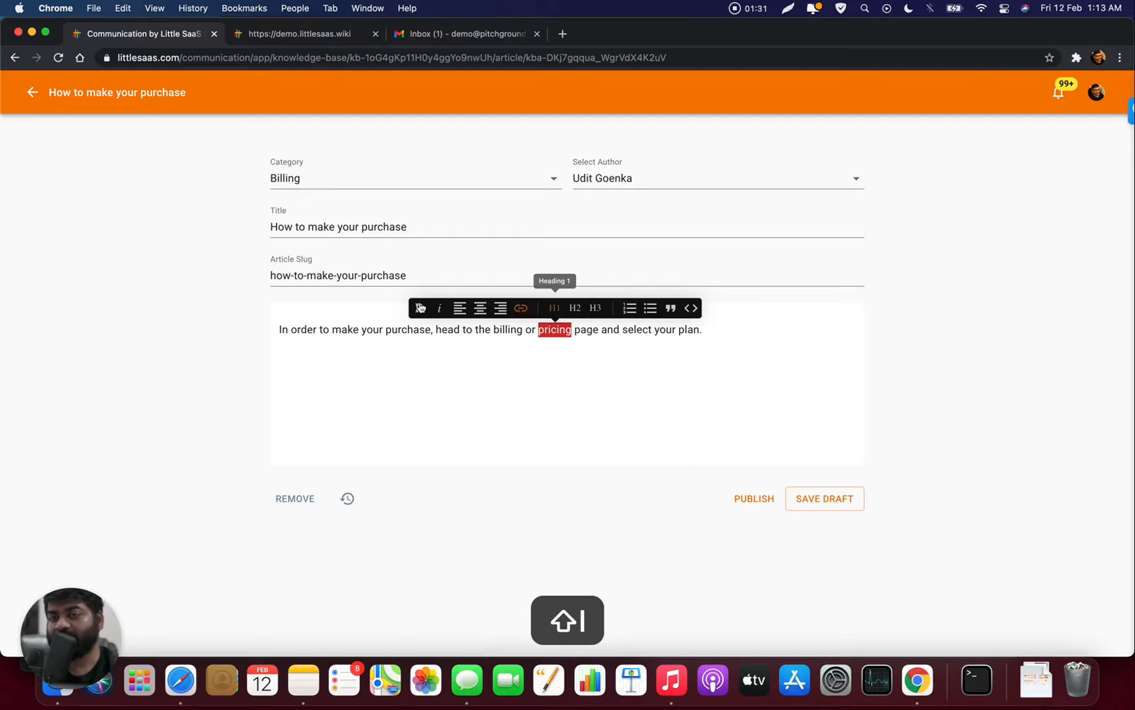
pyautogui.click(522, 307)
pyautogui.click(510, 393)
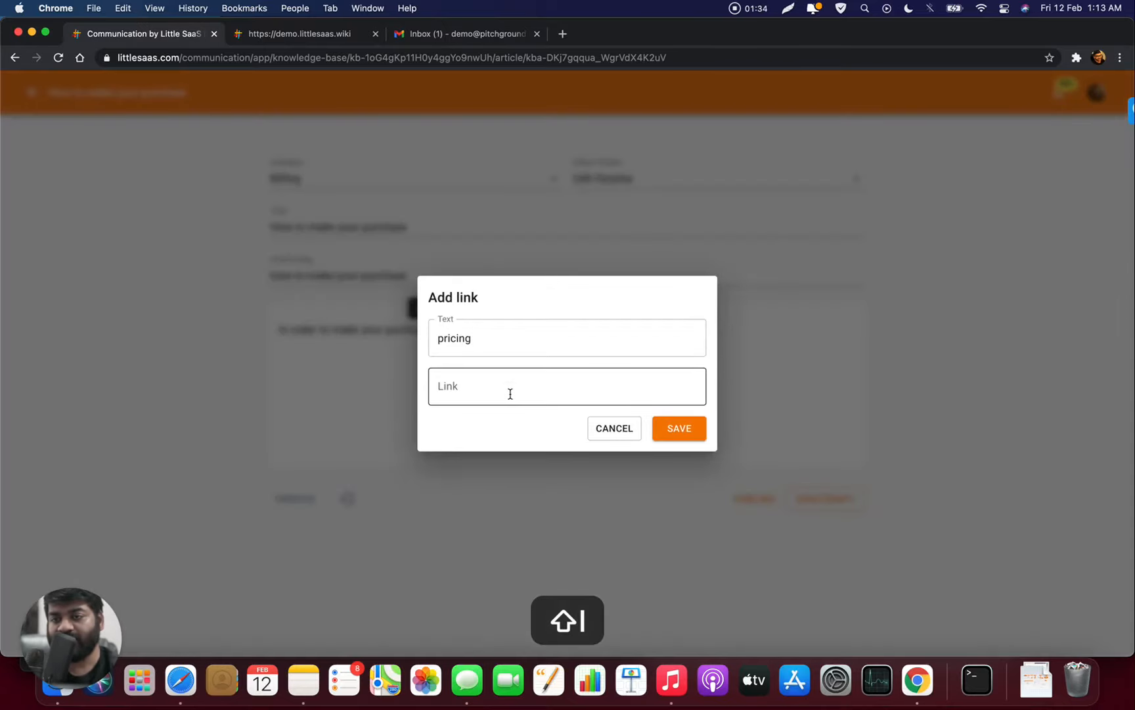
pyautogui.write('https:')
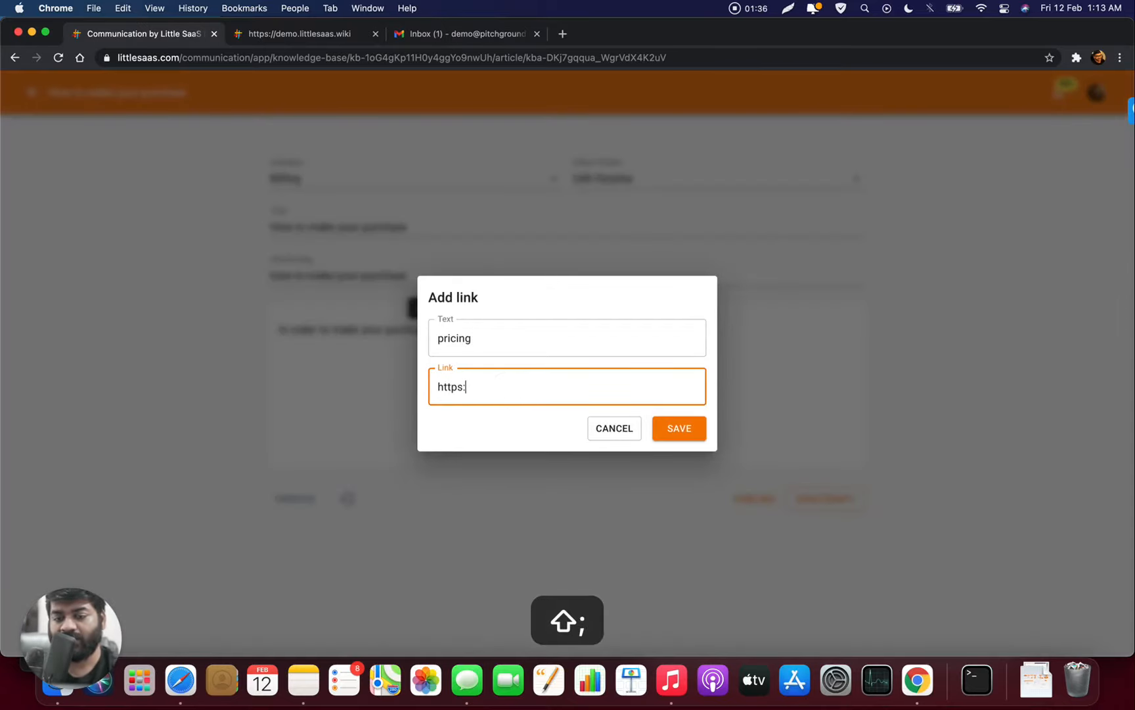
pyautogui.write('//littlesaa')
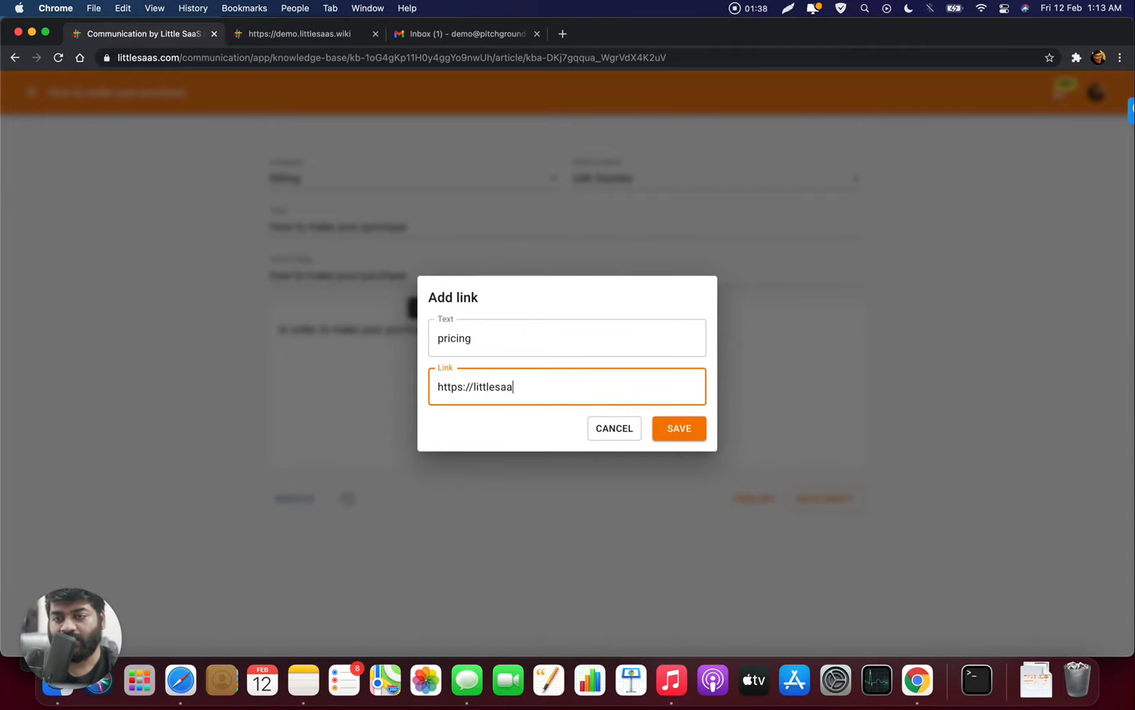
pyautogui.write('s.com/priing')
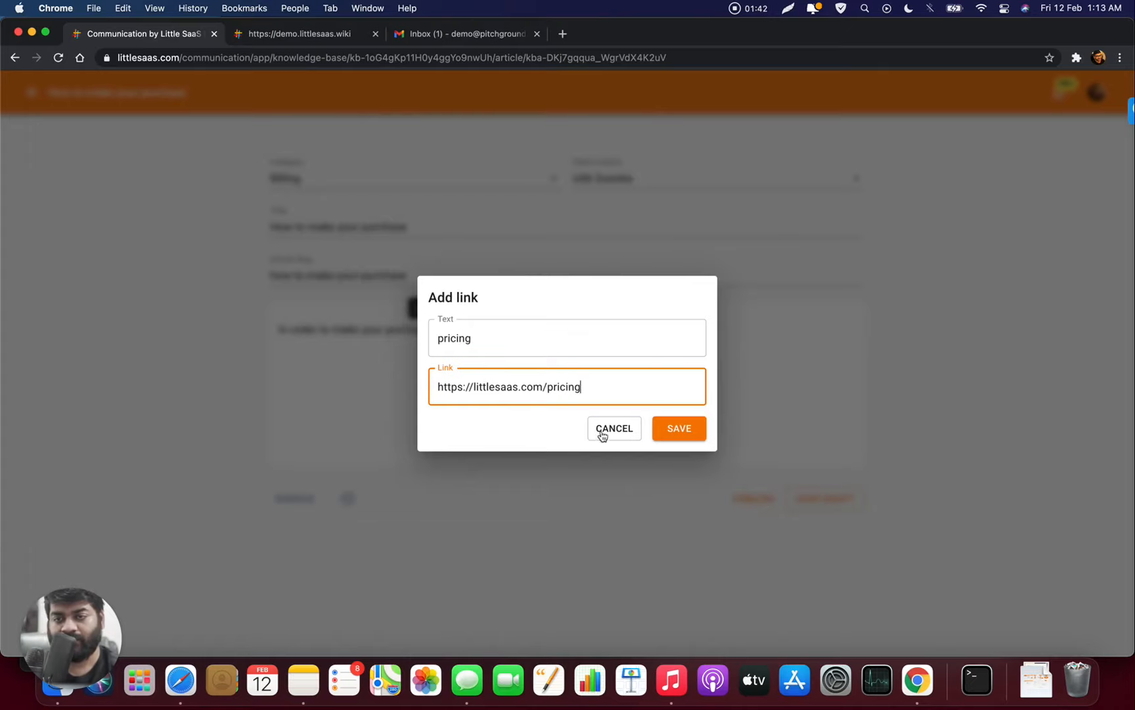
pyautogui.click(675, 432)
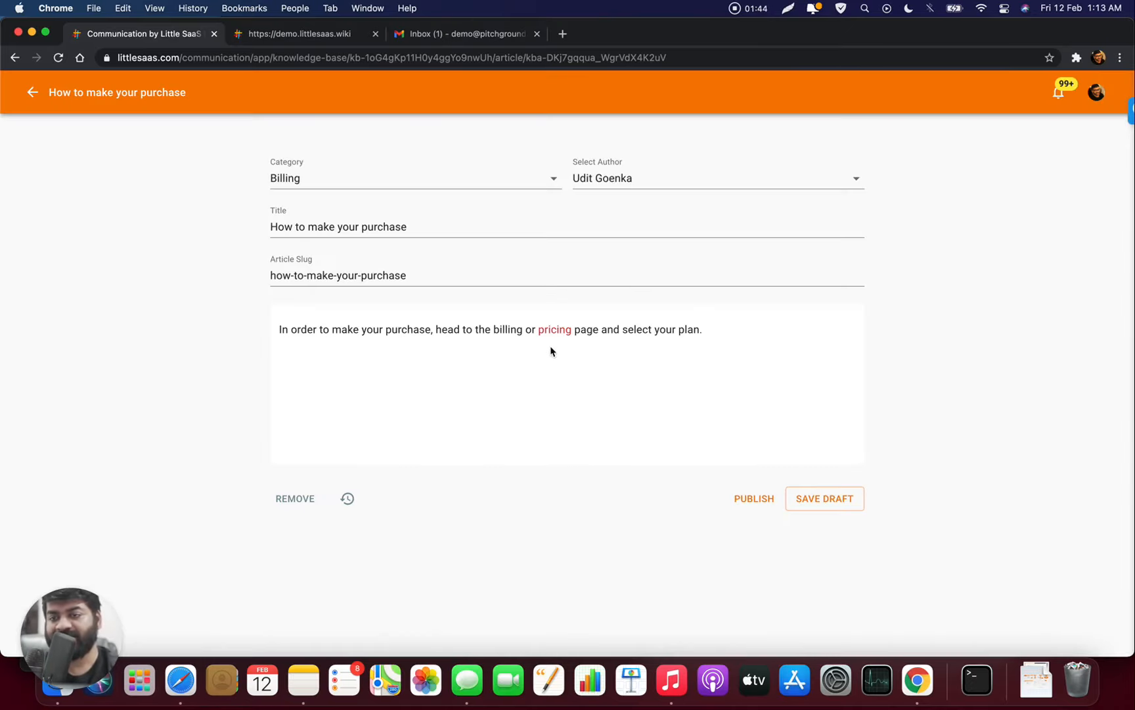
# - Insert the blue-hat kitten GIF in a new paragraph below the sentence
pyautogui.click(727, 334)
pyautogui.press('Return')
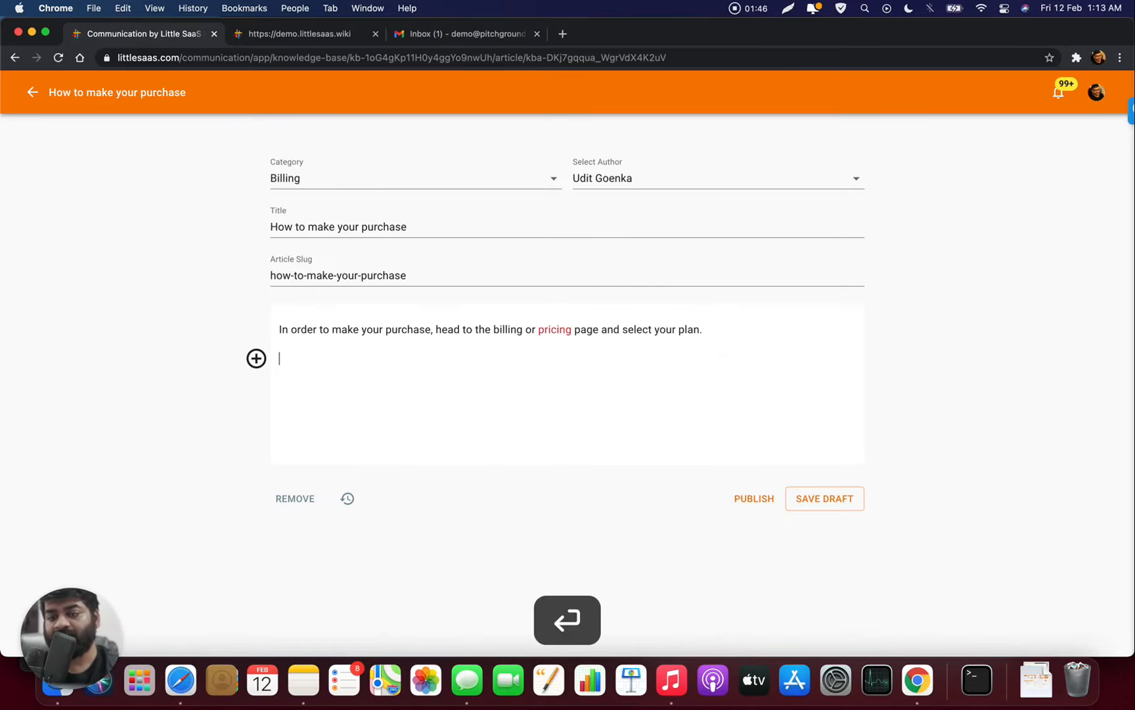
pyautogui.click(256, 358)
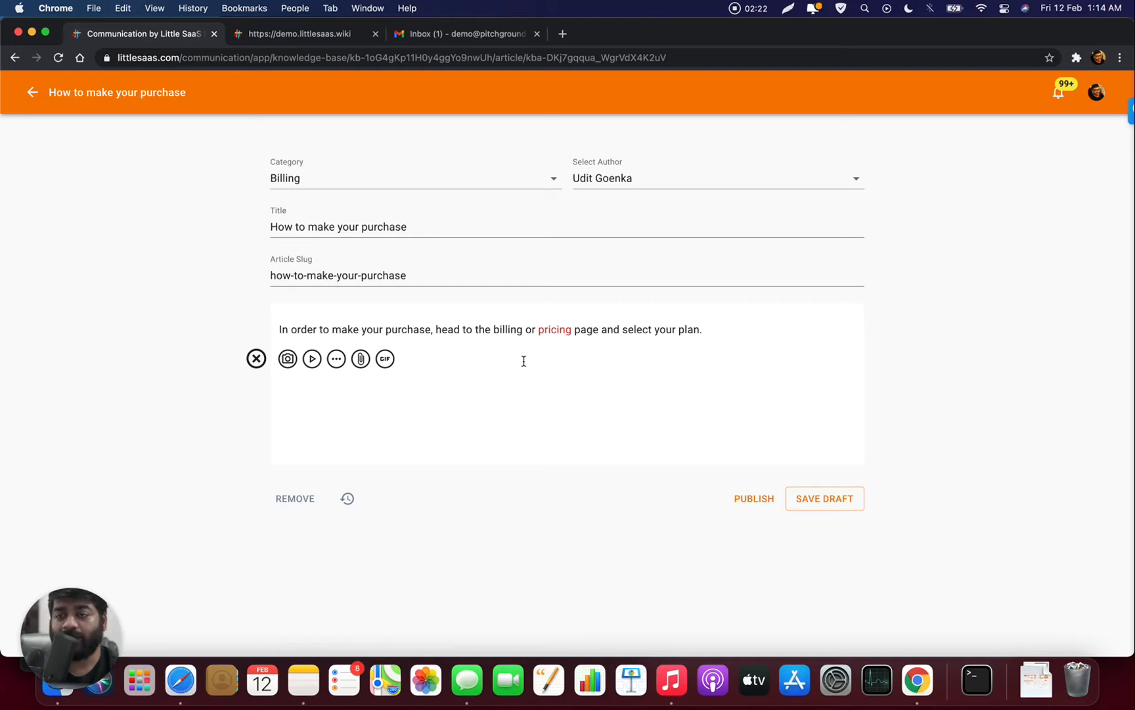
pyautogui.click(385, 358)
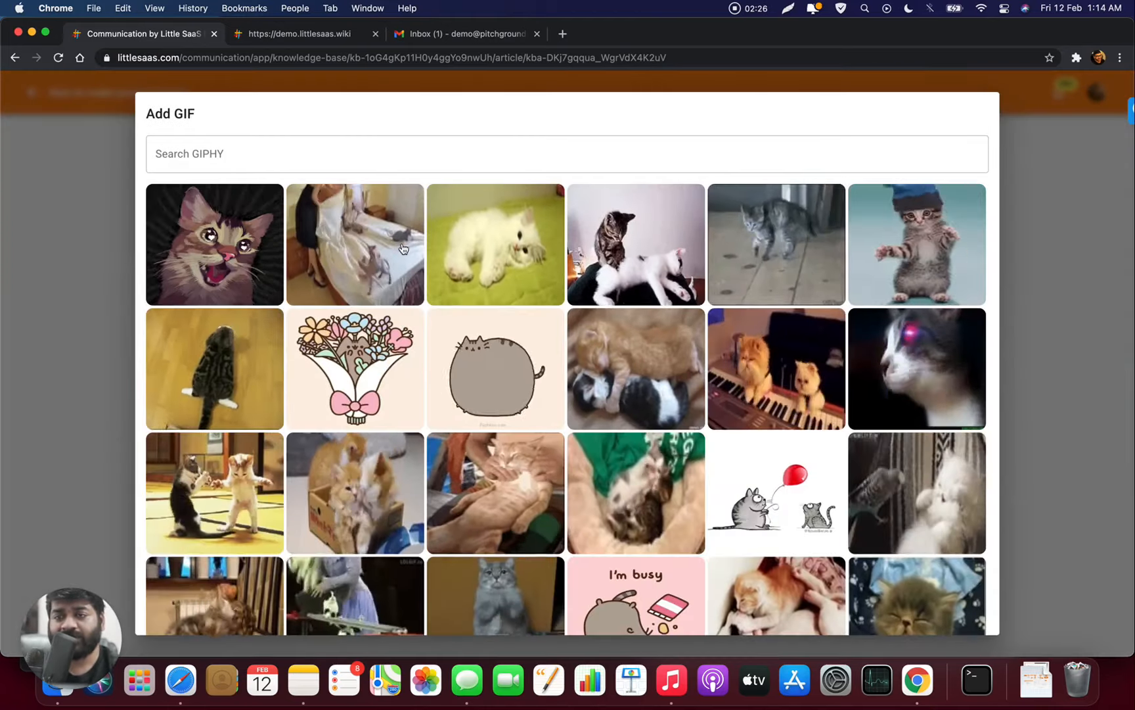
pyautogui.click(947, 238)
# - Try left, centre and right alignment on the kitten GIF
pyautogui.scroll(-2, 634, 304)
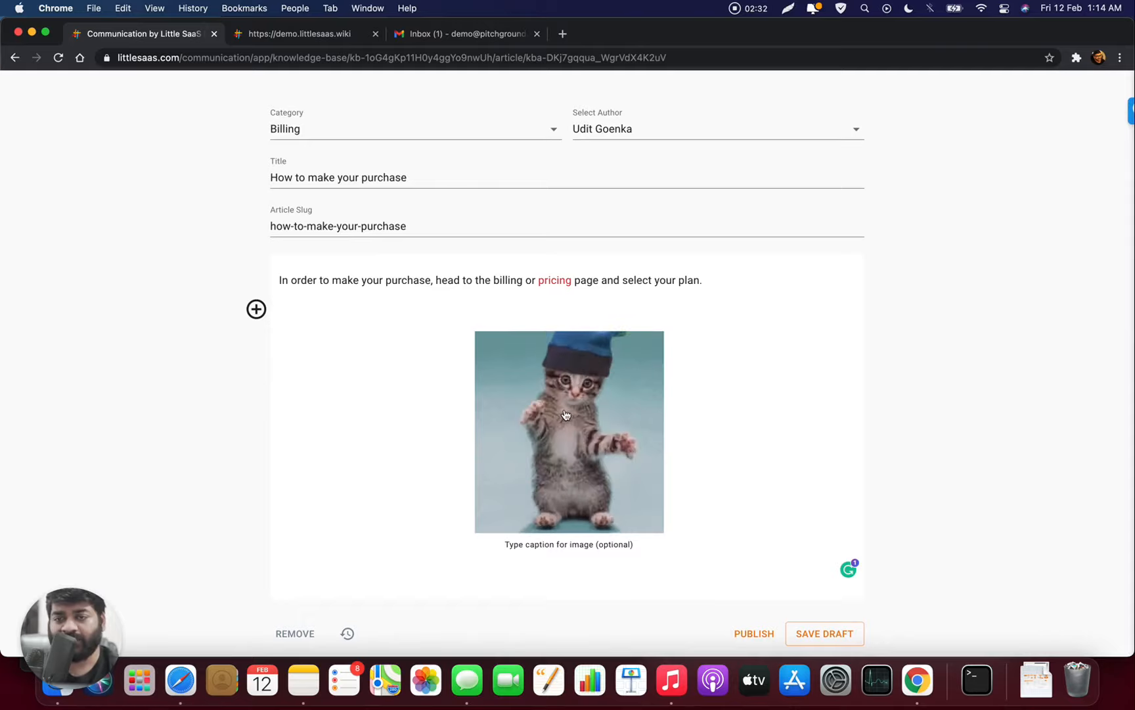
pyautogui.click(648, 355)
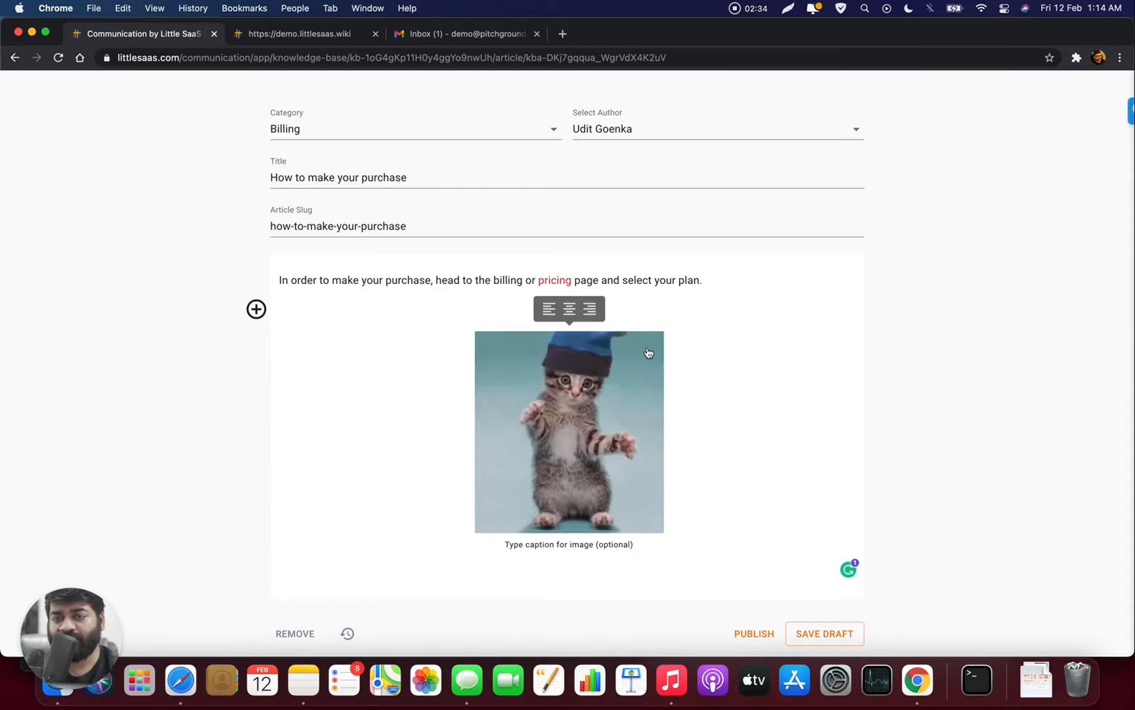
pyautogui.click(551, 310)
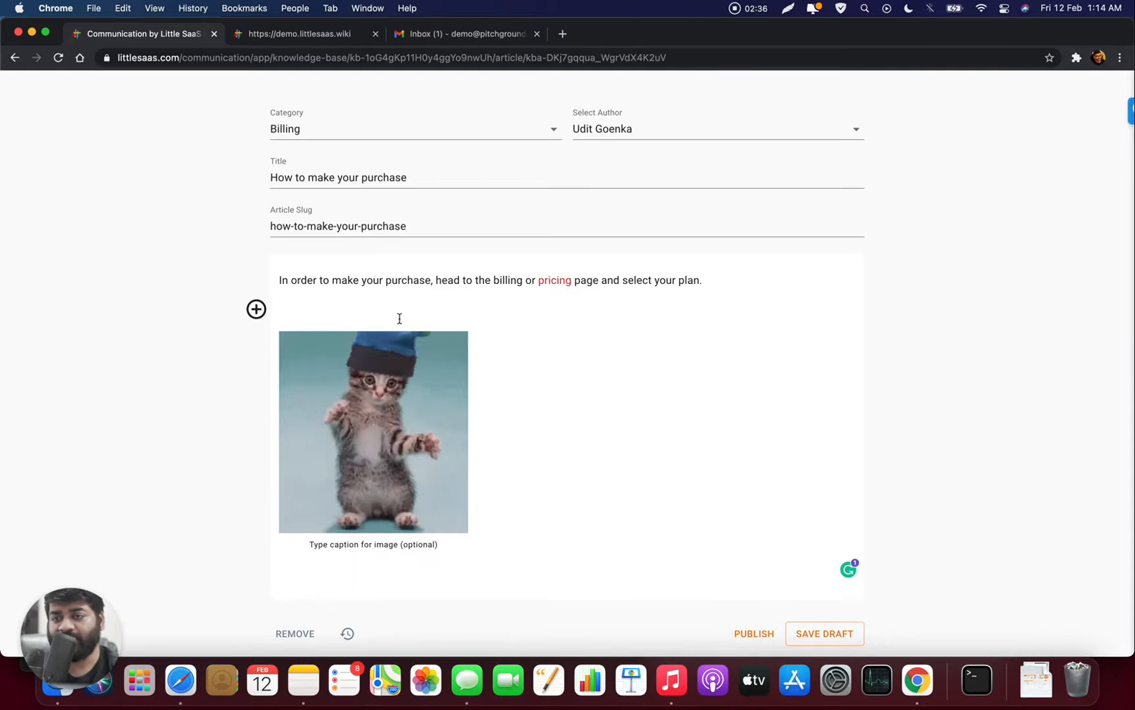
pyautogui.click(373, 308)
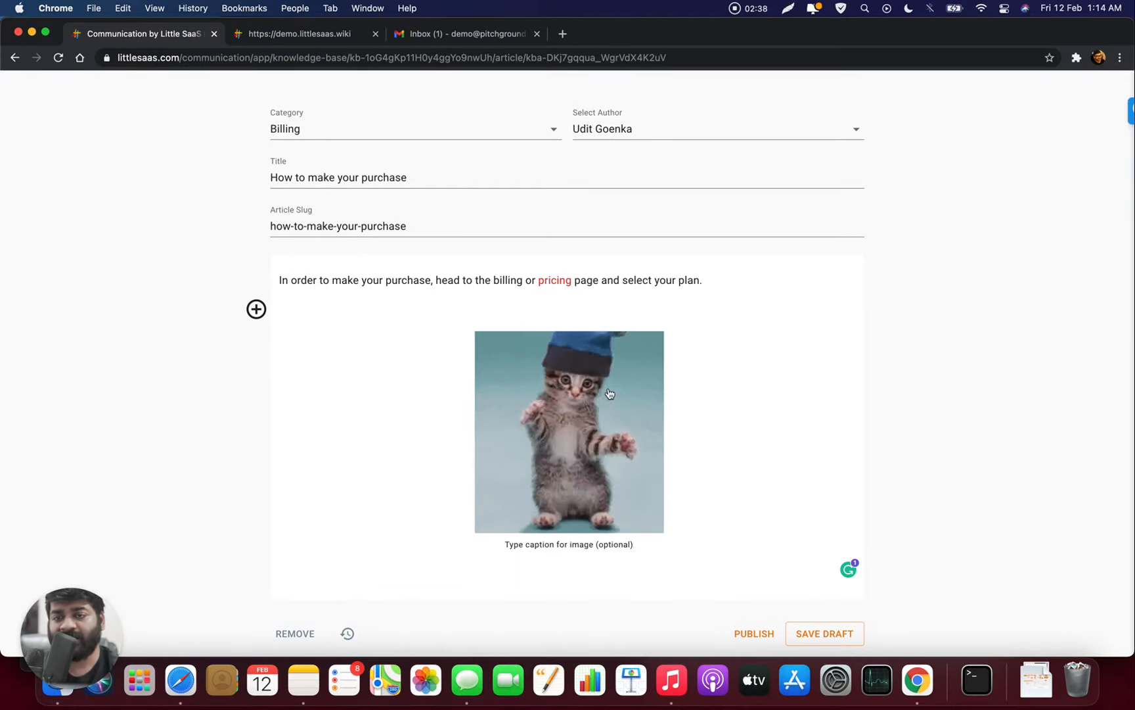
pyautogui.click(591, 309)
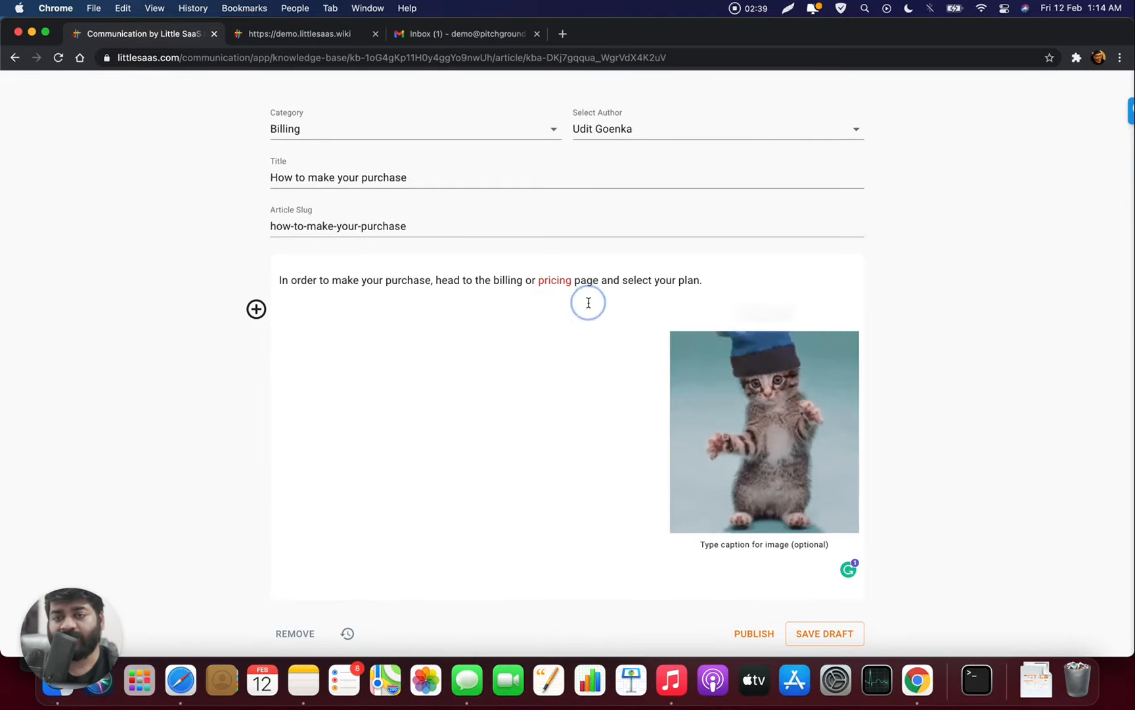
# - Re-centre the kitten GIF, publish the article, and view its previous snapshots
pyautogui.click(765, 310)
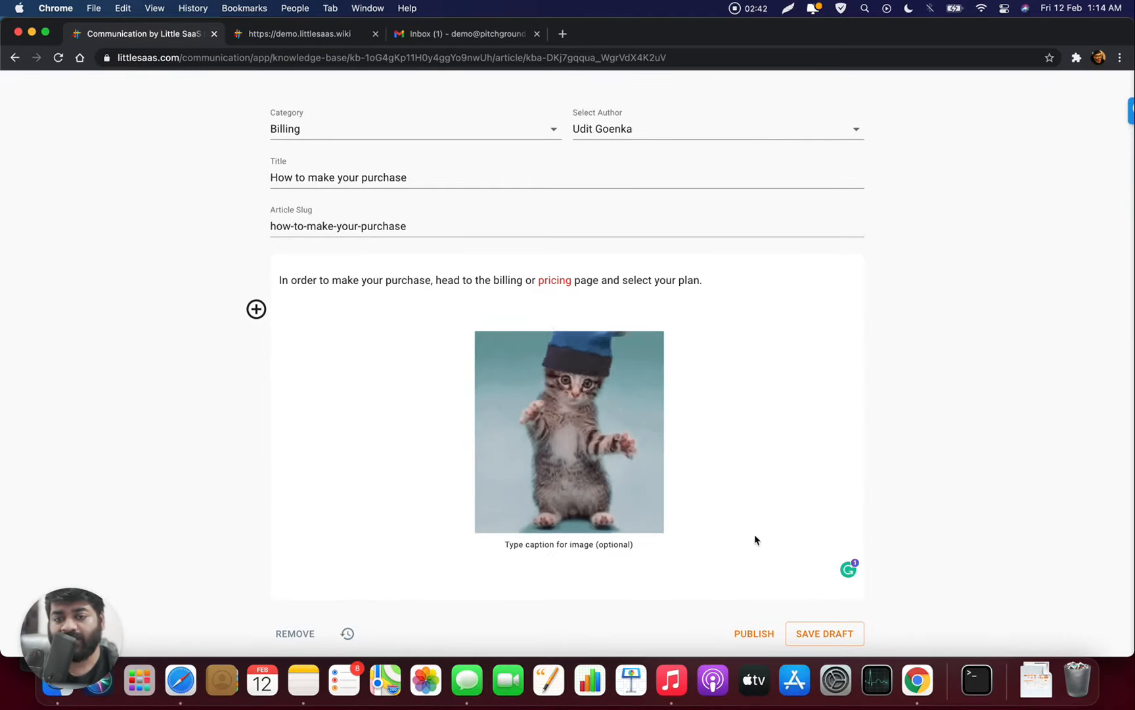
pyautogui.click(749, 633)
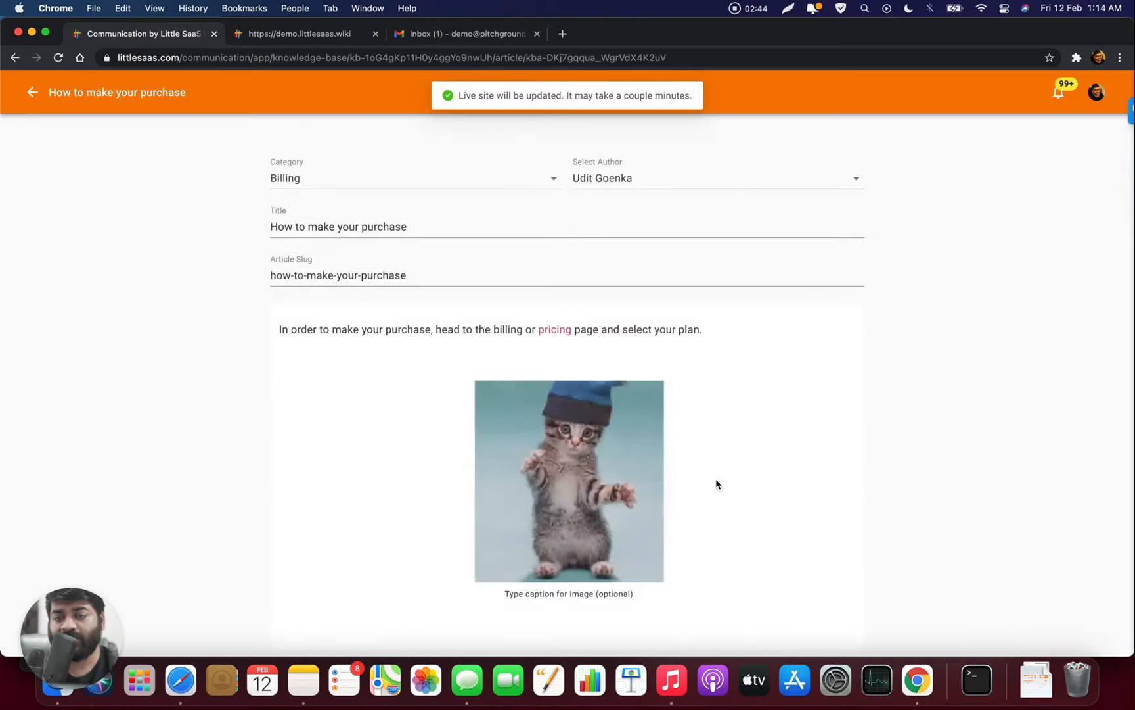
pyautogui.scroll(-2, 716, 483)
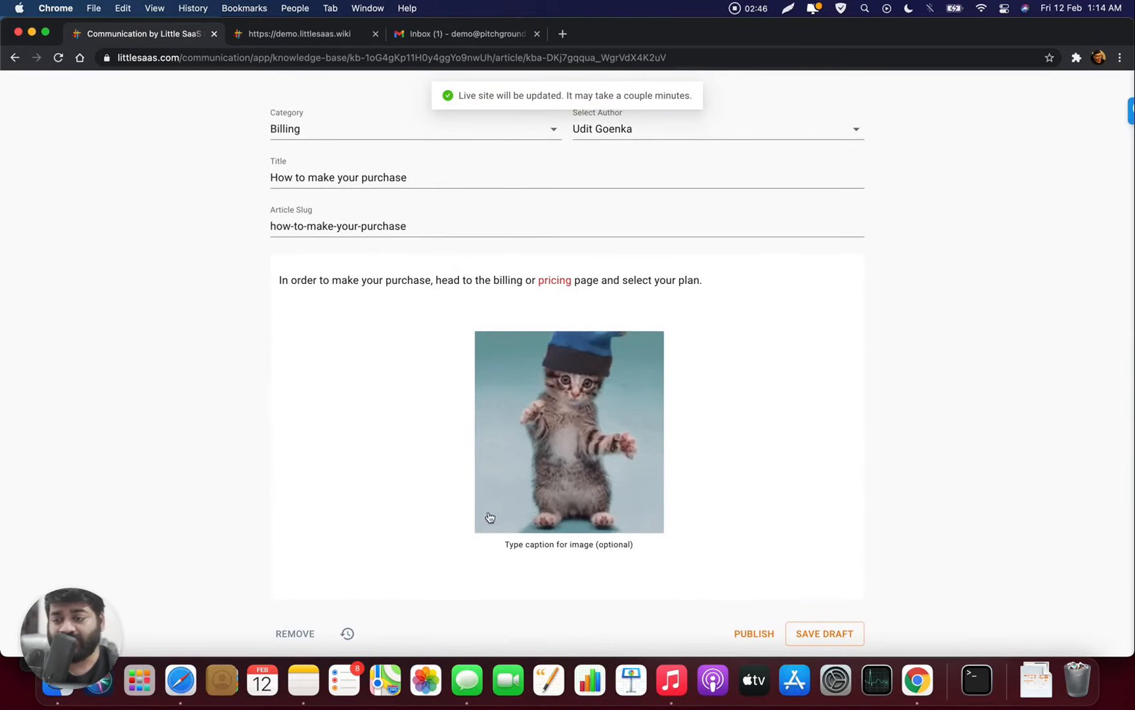
pyautogui.click(350, 635)
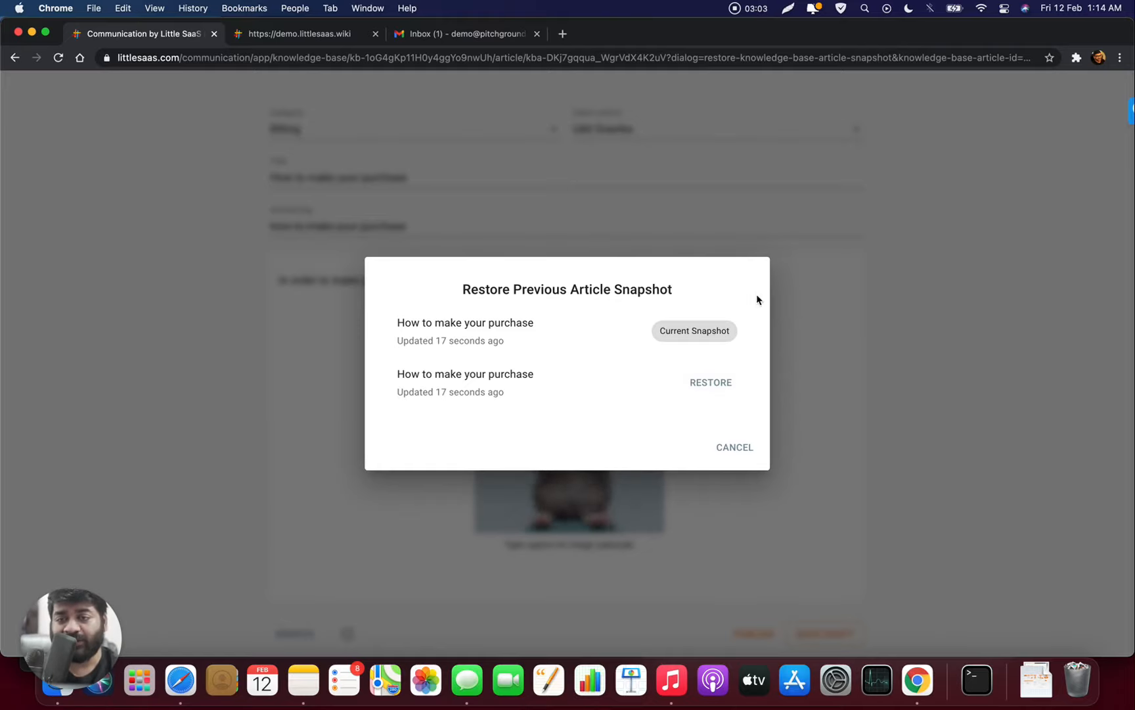
# - Cancel the snapshot list without restoring and return to the Demo articles list
pyautogui.click(740, 447)
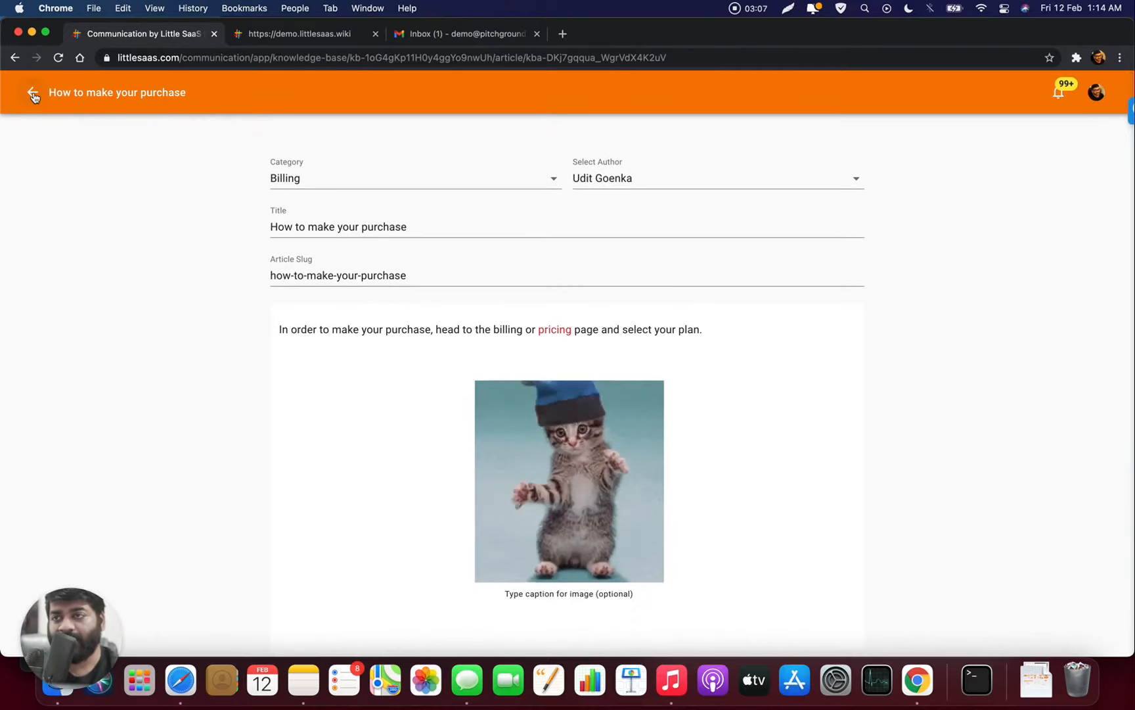
pyautogui.click(33, 94)
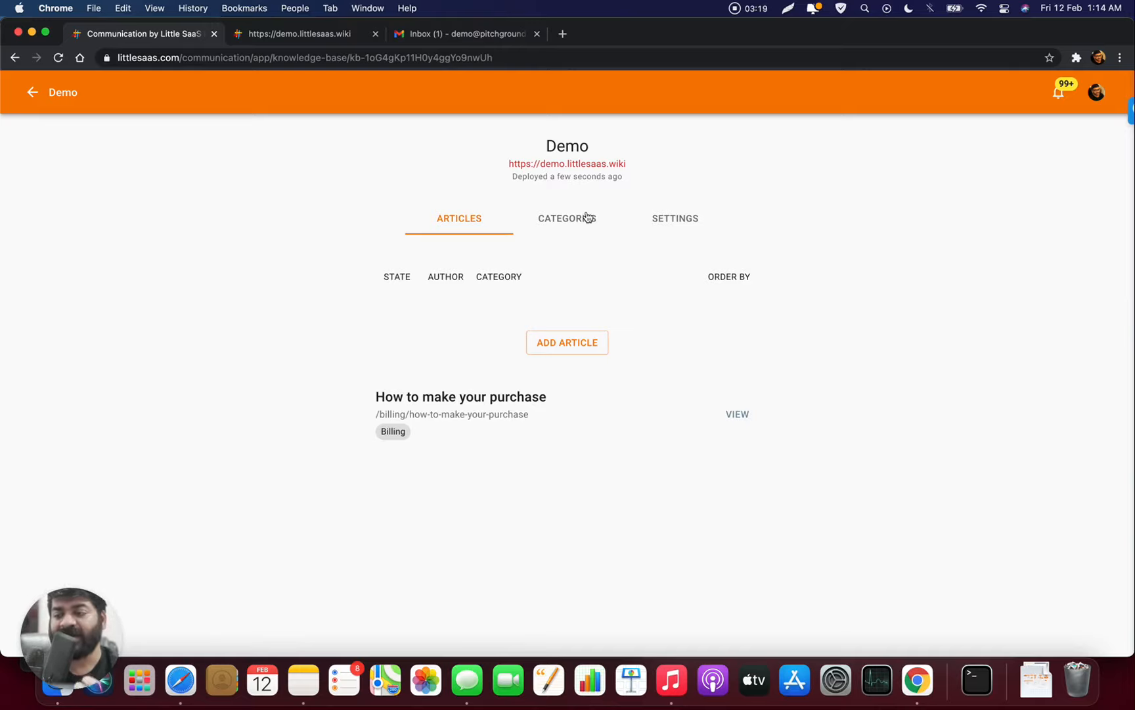
# - Reload demo.littlesaas.wiki to show the published Billing article with its pricing link and kitten GIF
pyautogui.click(327, 29)
pyautogui.press('super+r')
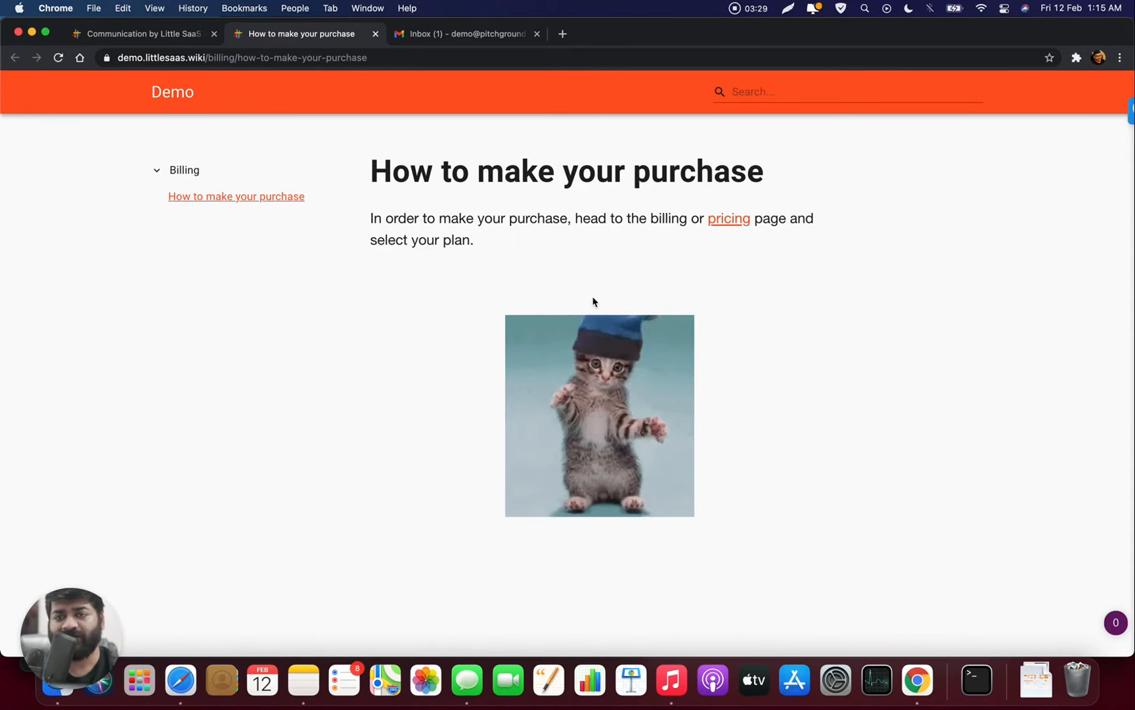
pyautogui.click(159, 170)
pyautogui.click(159, 170)
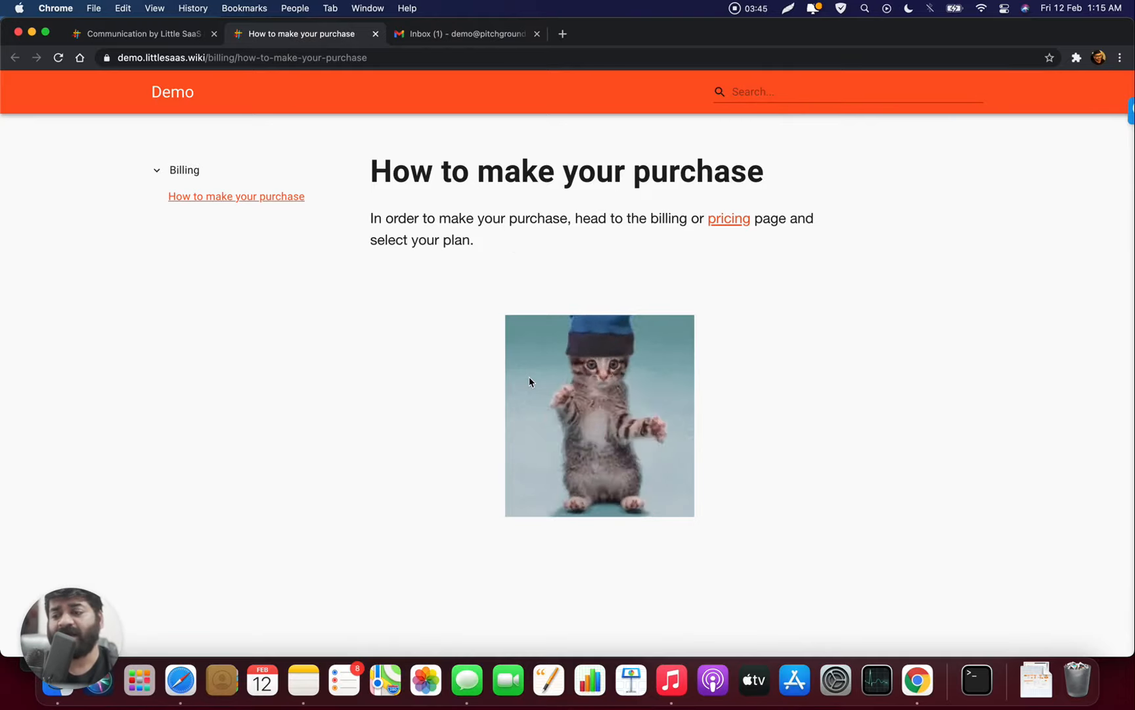
pyautogui.press('super+r')
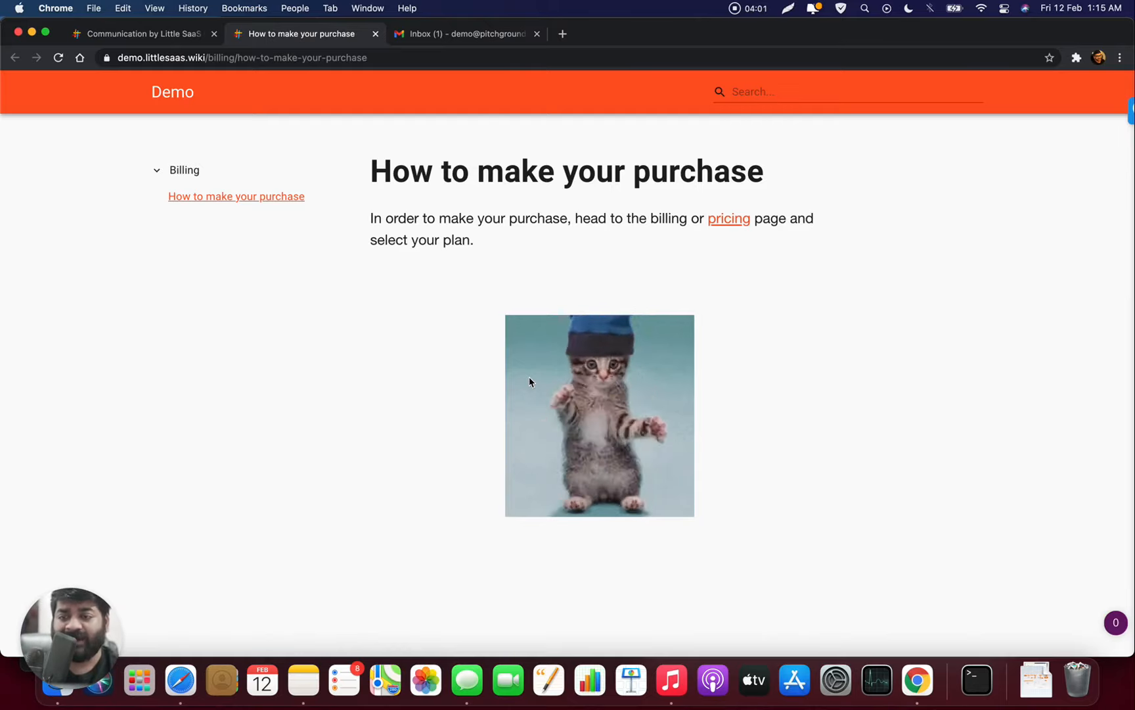
pyautogui.click(765, 101)
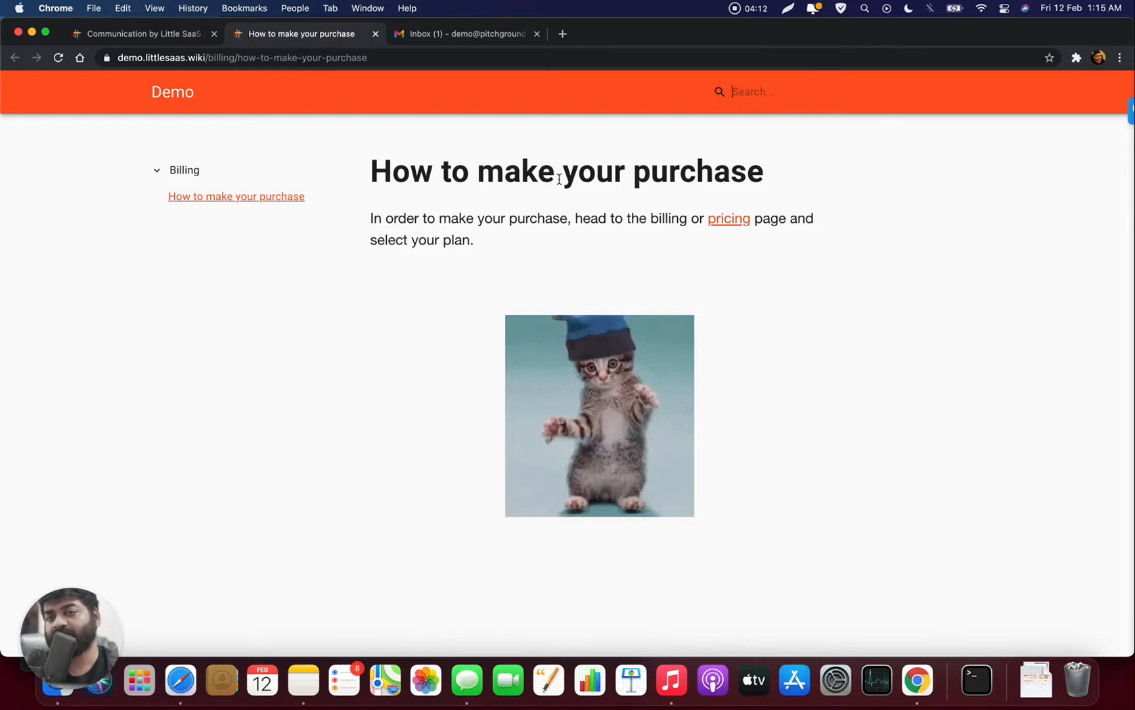
pyautogui.write('how')
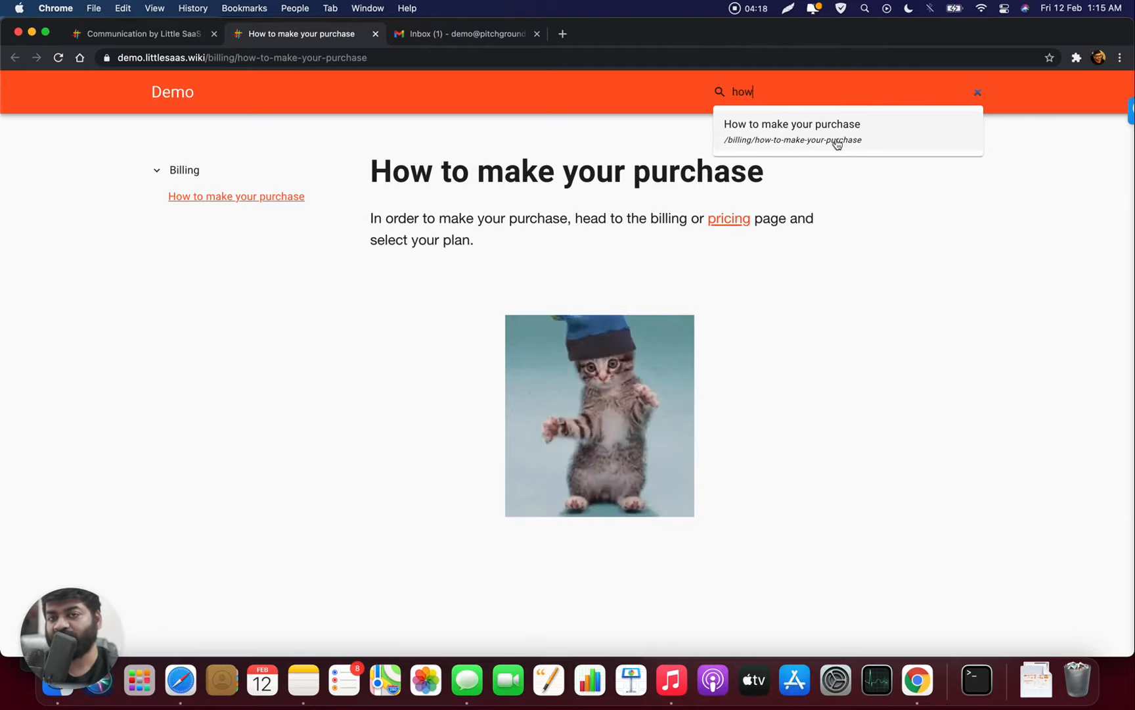
pyautogui.press('super+a')
pyautogui.write('bill')
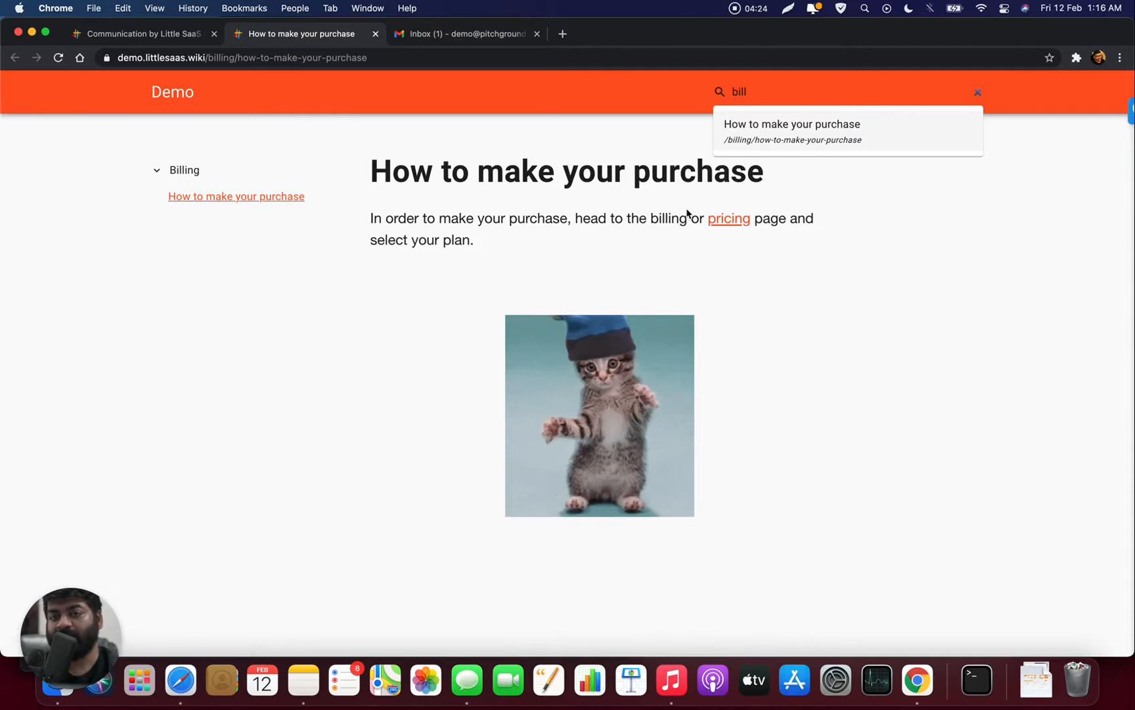
pyautogui.press('super+a')
pyautogui.press('BackSpace')
pyautogui.write('pricing')
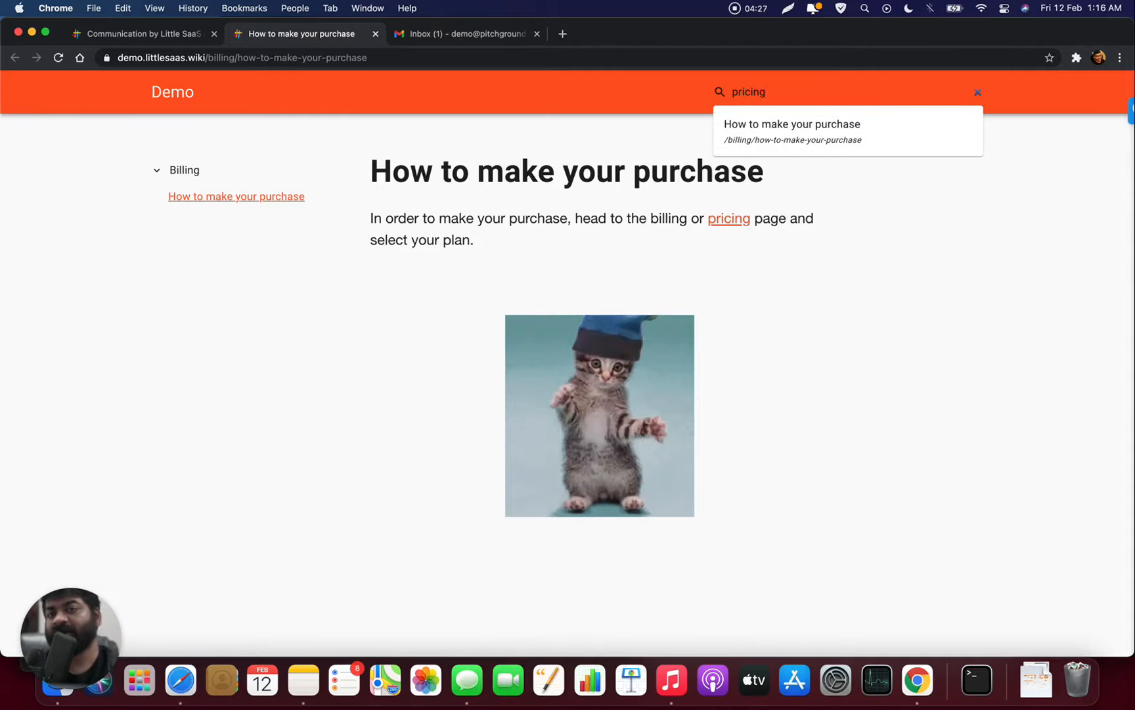
pyautogui.press('super+a')
pyautogui.press('super+x')
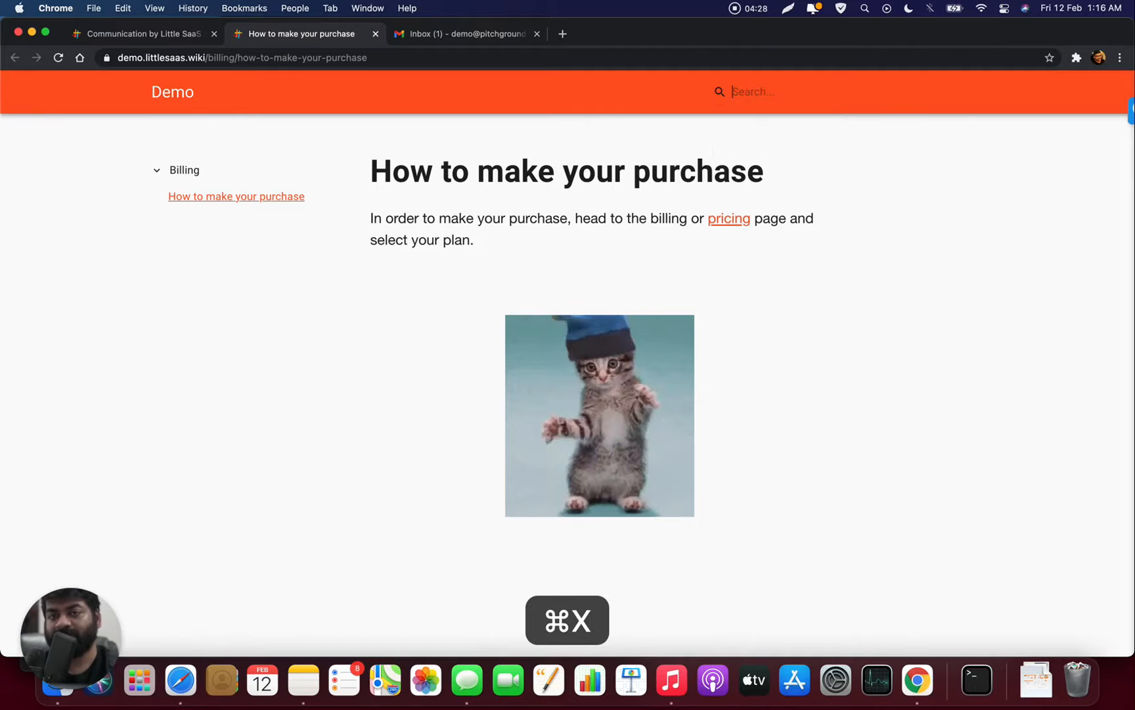
pyautogui.write('demo')
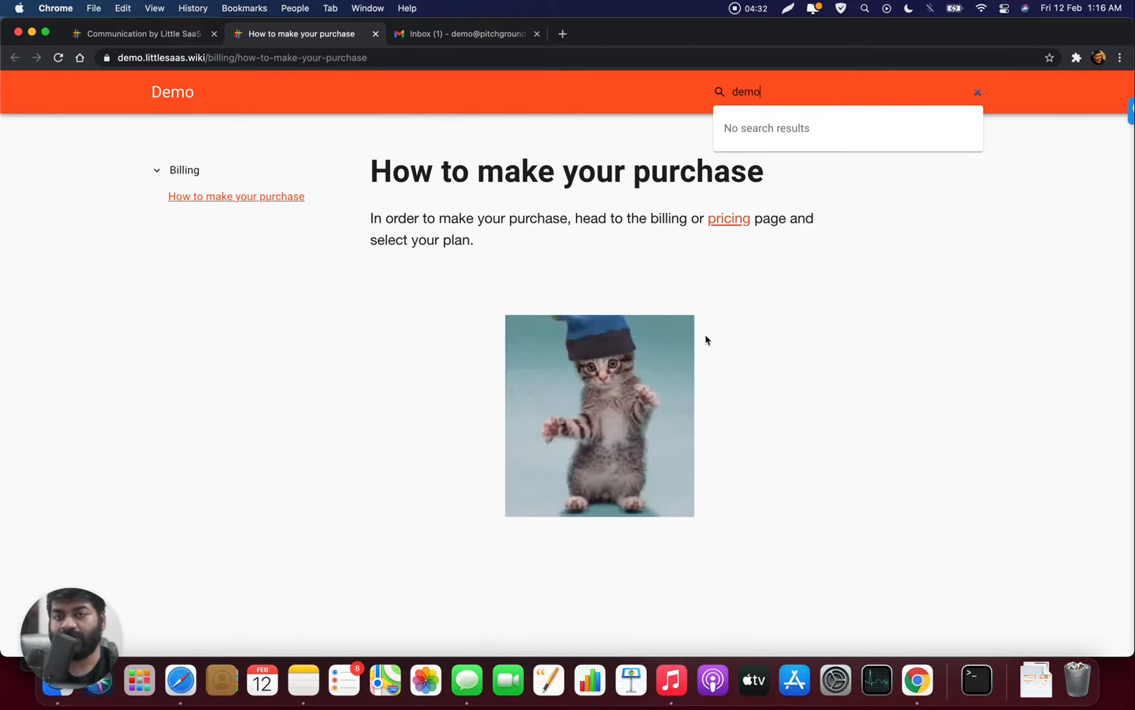
pyautogui.press('super+a')
pyautogui.press('super+x')
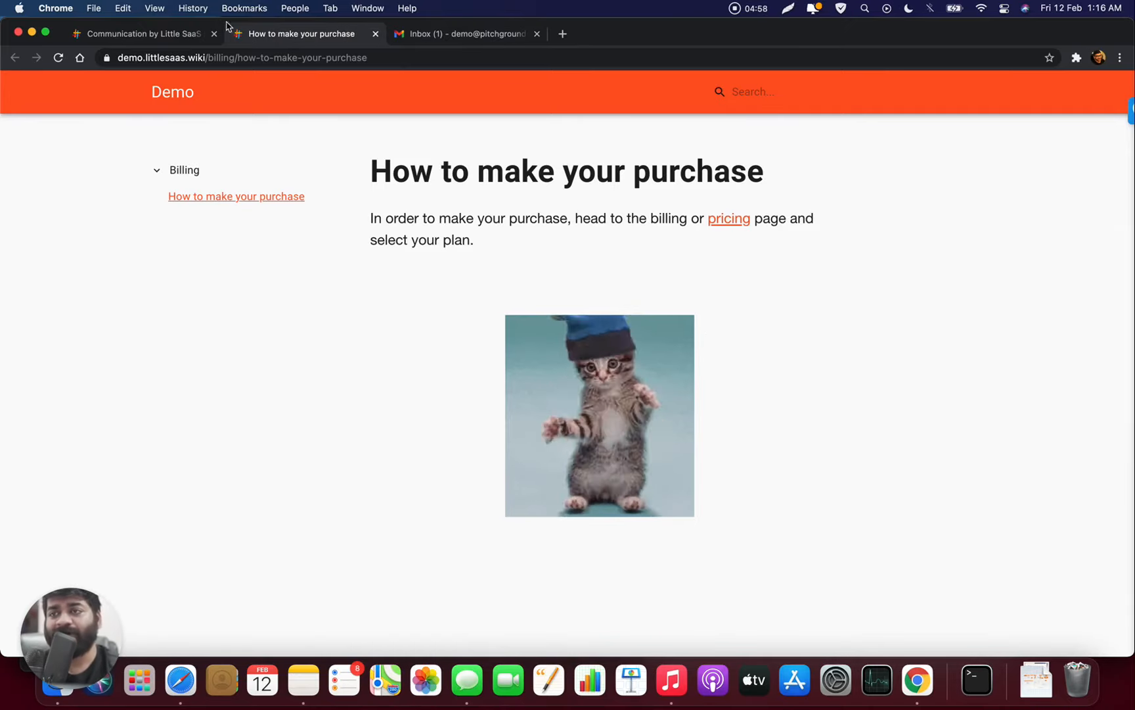
# - Try the Not Published state and author filters on the Demo articles list, then clear them
pyautogui.click(158, 37)
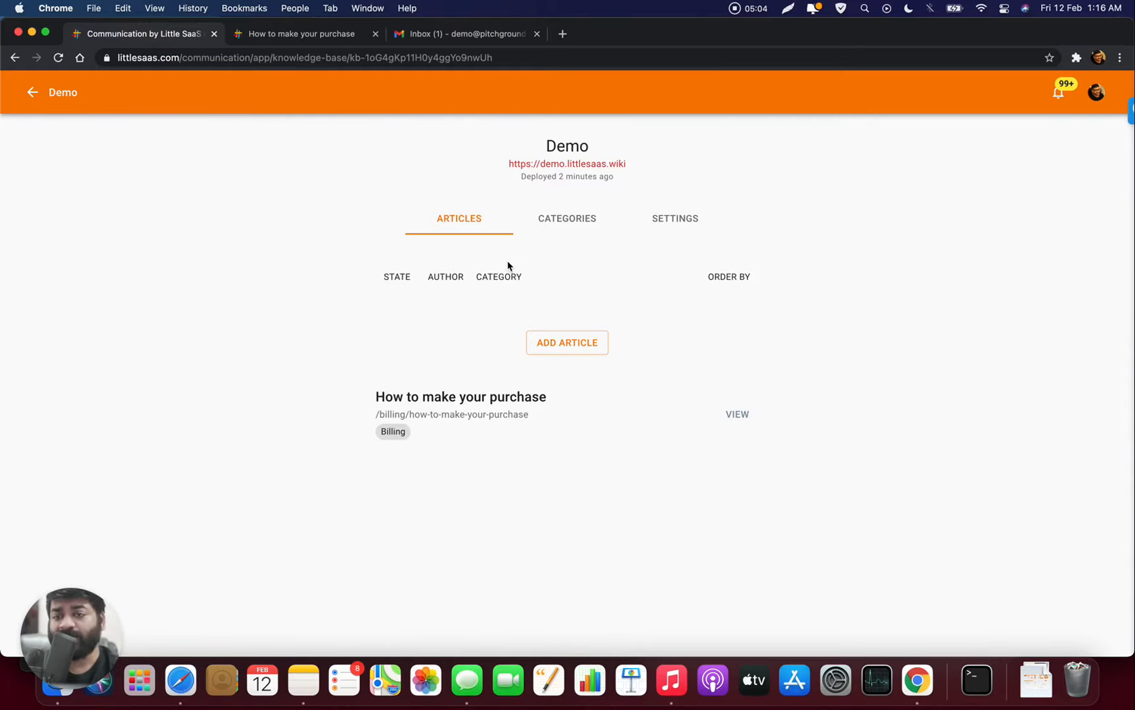
pyautogui.click(401, 284)
pyautogui.click(413, 300)
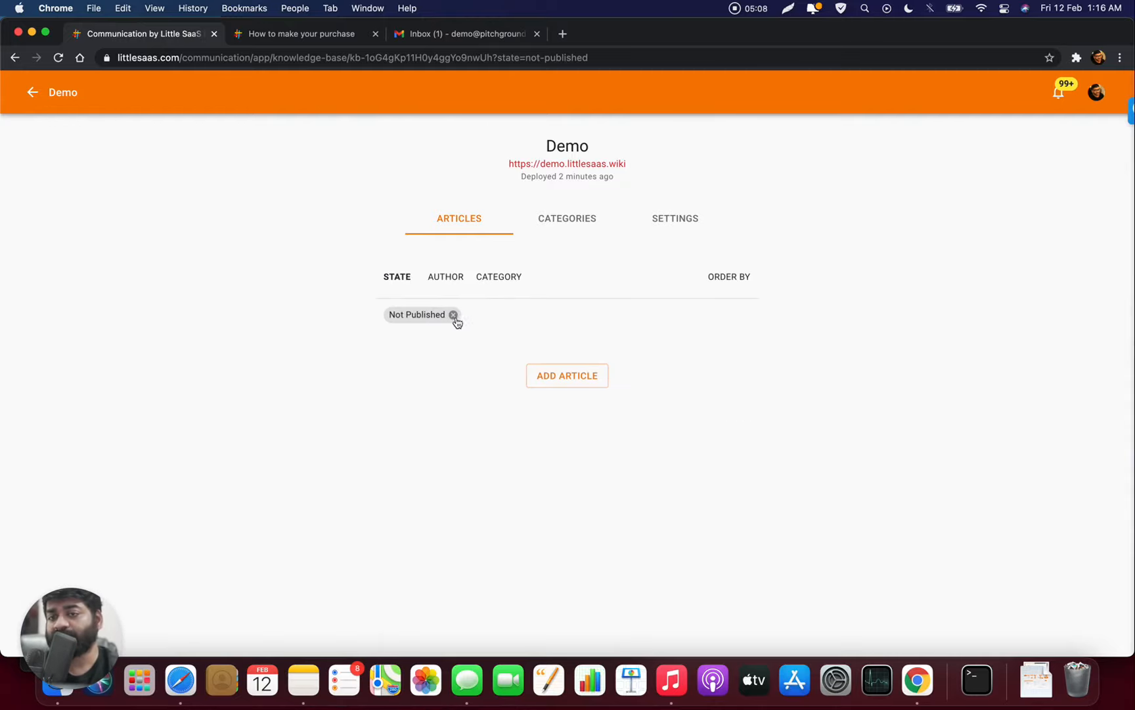
pyautogui.click(454, 315)
pyautogui.click(446, 276)
pyautogui.click(493, 375)
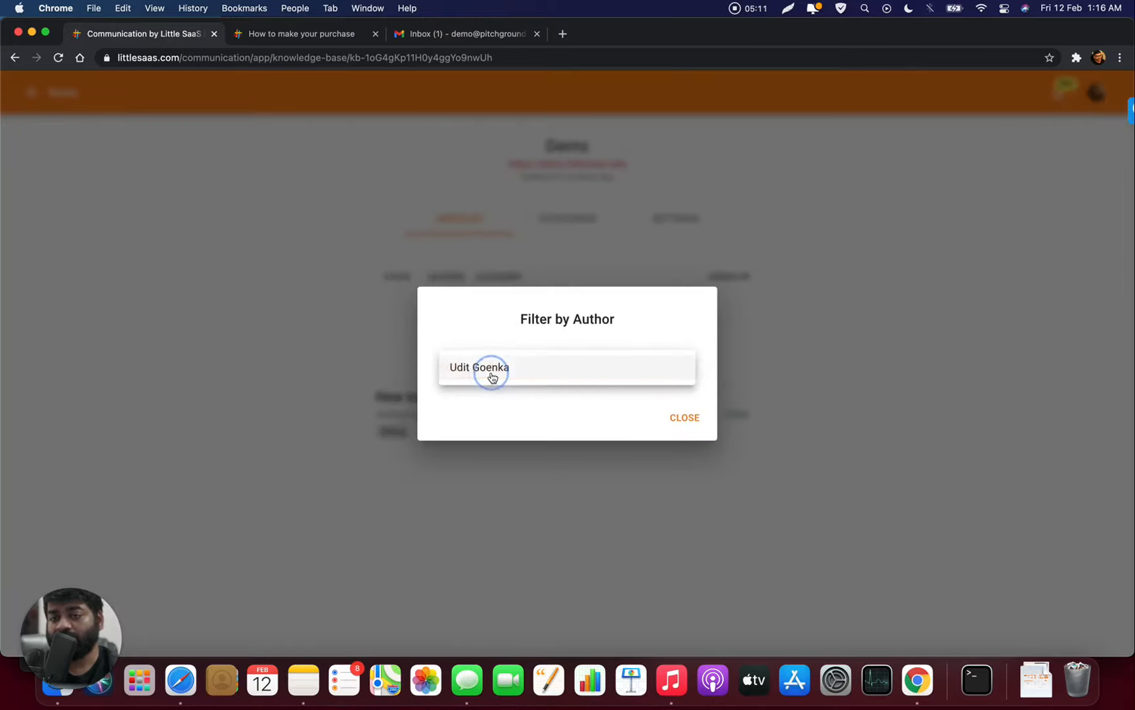
pyautogui.click(347, 335)
pyautogui.click(390, 282)
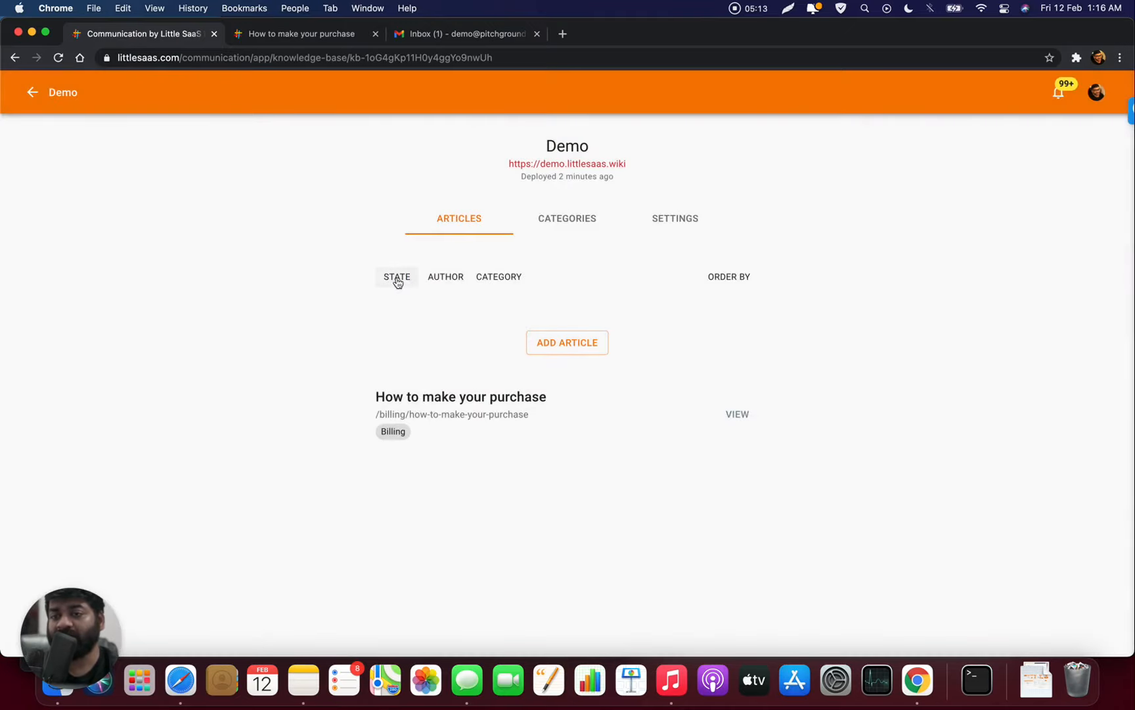
# - Filter Demo articles to Published by the sole listed author, then view the knowledge base settings
pyautogui.click(397, 279)
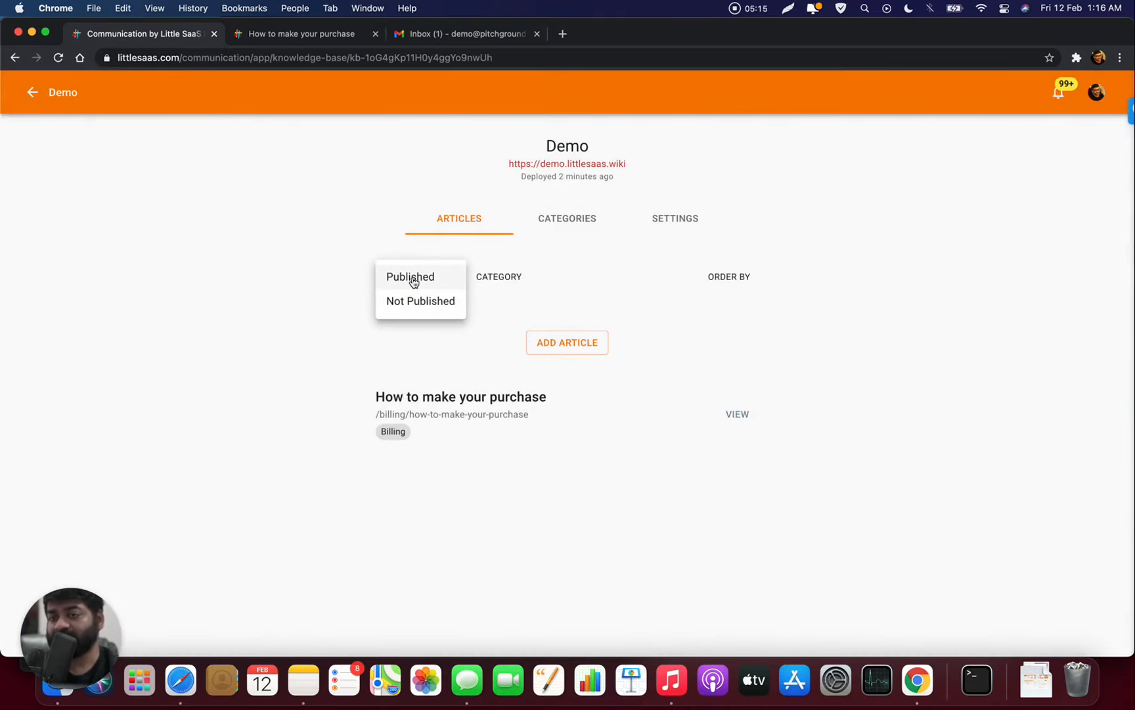
pyautogui.click(413, 277)
pyautogui.click(445, 277)
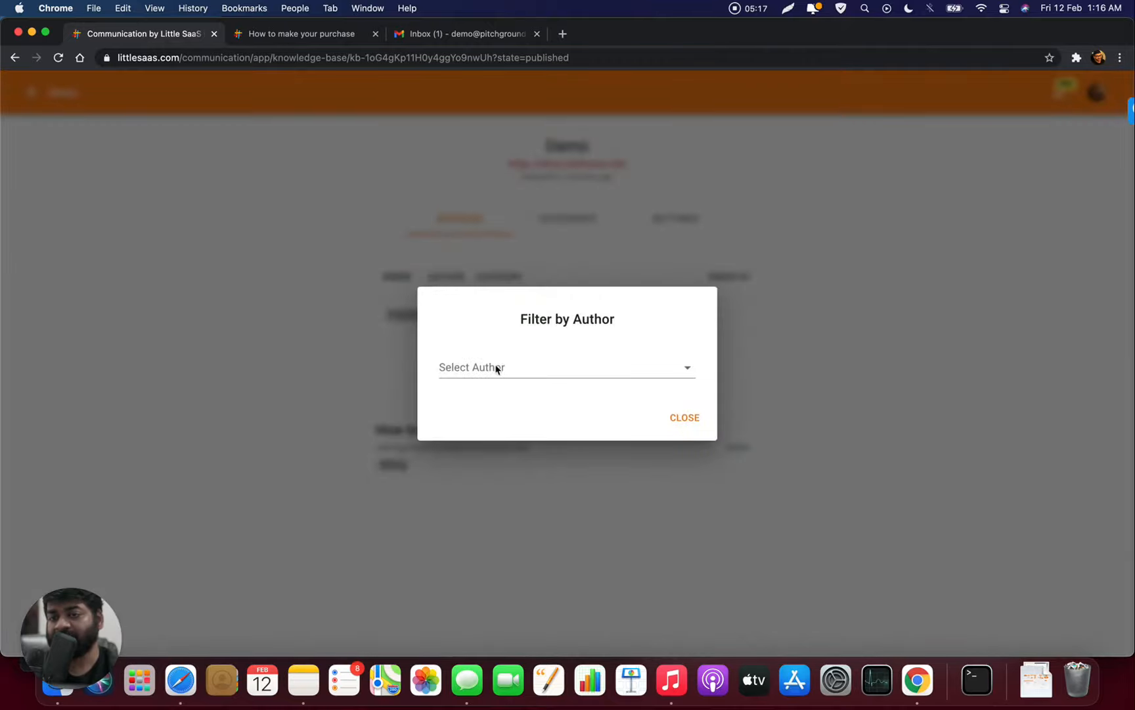
pyautogui.click(496, 369)
pyautogui.click(502, 376)
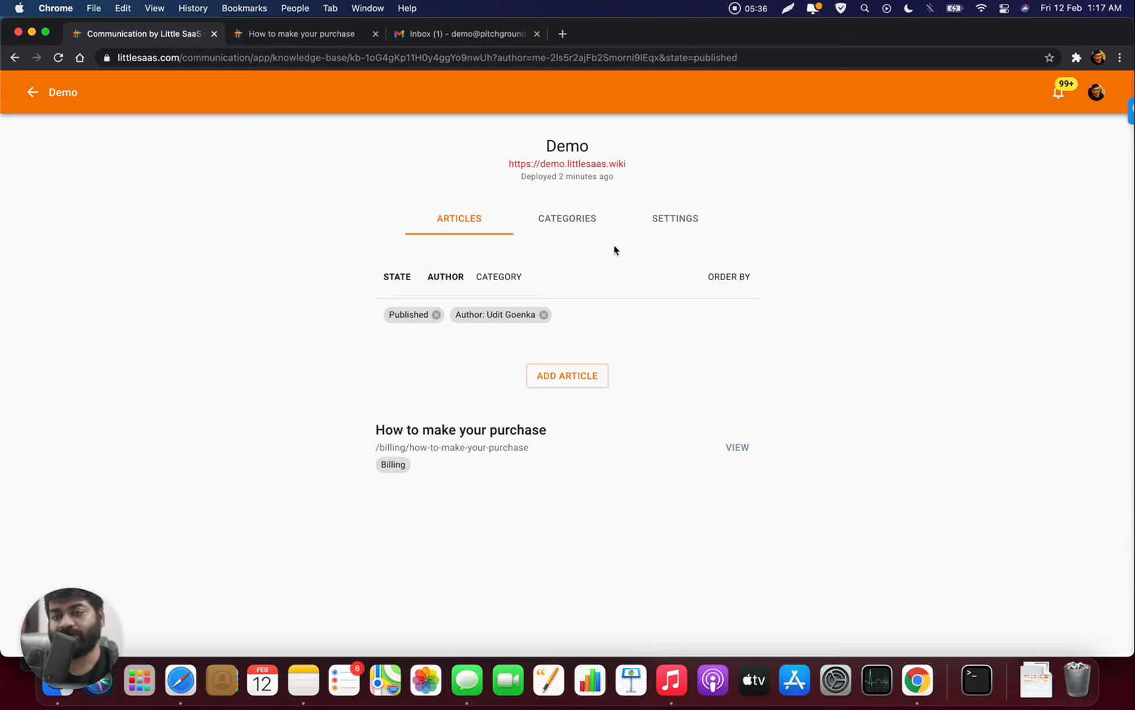
pyautogui.click(677, 218)
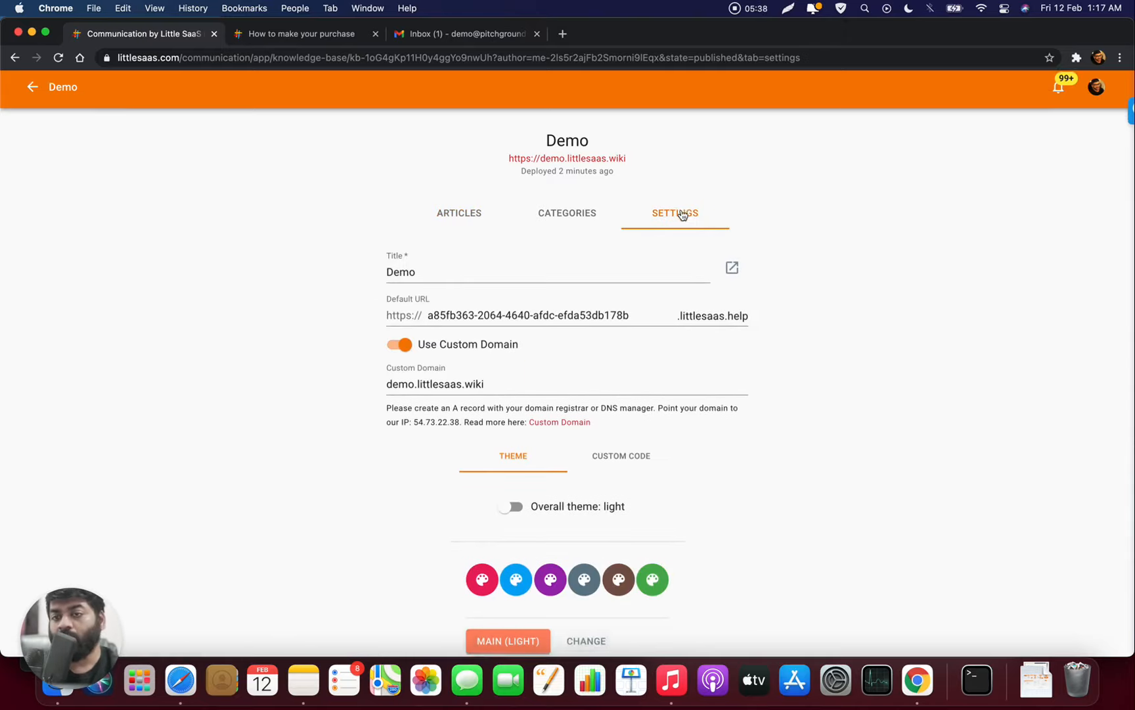
# - Choose the purple theme palette for the Demo knowledge base and save it
pyautogui.scroll(-1, 682, 215)
pyautogui.scroll(-5, 682, 215)
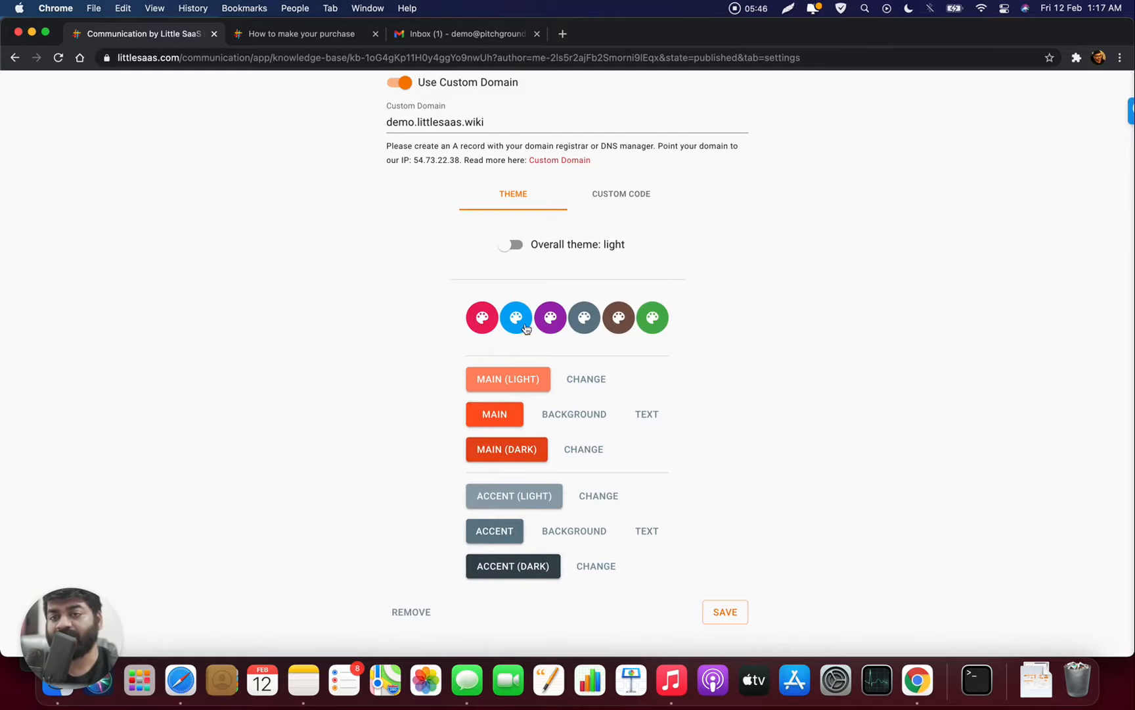
pyautogui.click(549, 319)
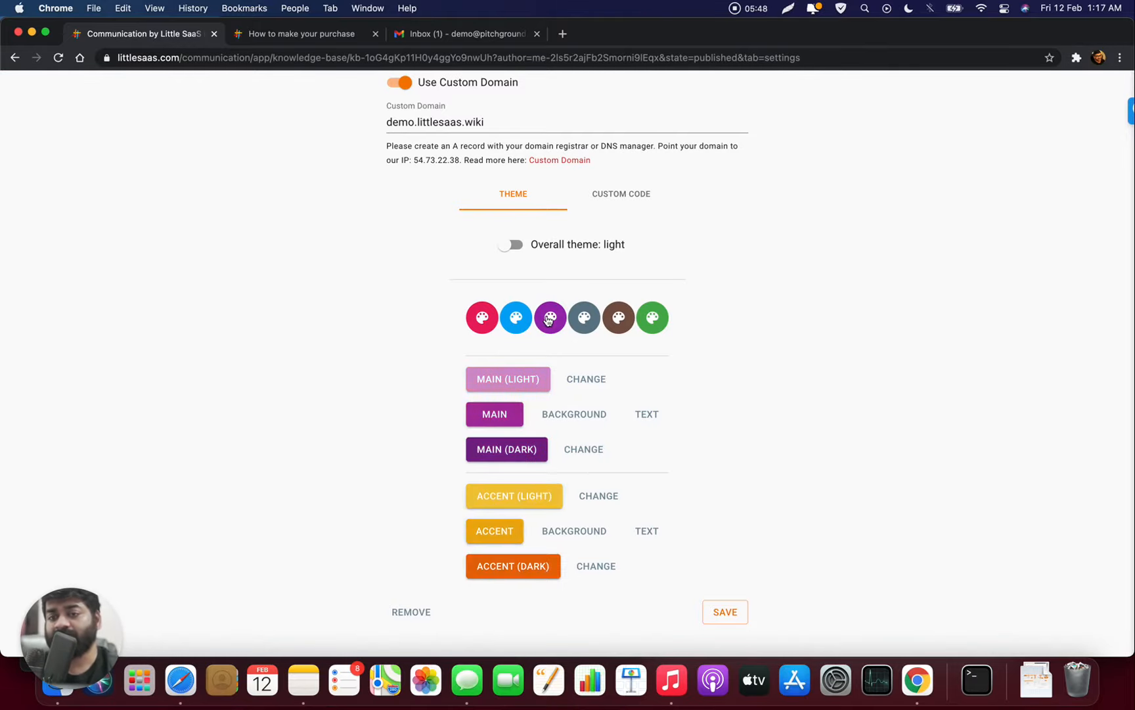
pyautogui.click(726, 612)
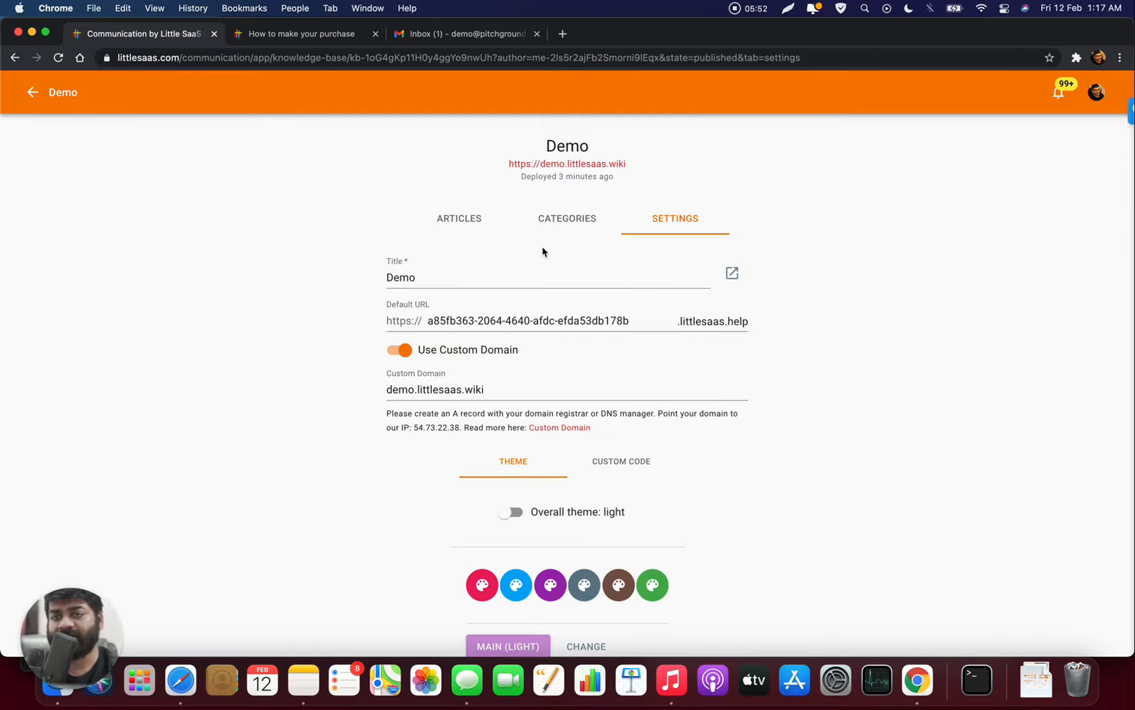
# - Check the Categories and Articles lists, then return to Settings while the site redeploys
pyautogui.click(552, 226)
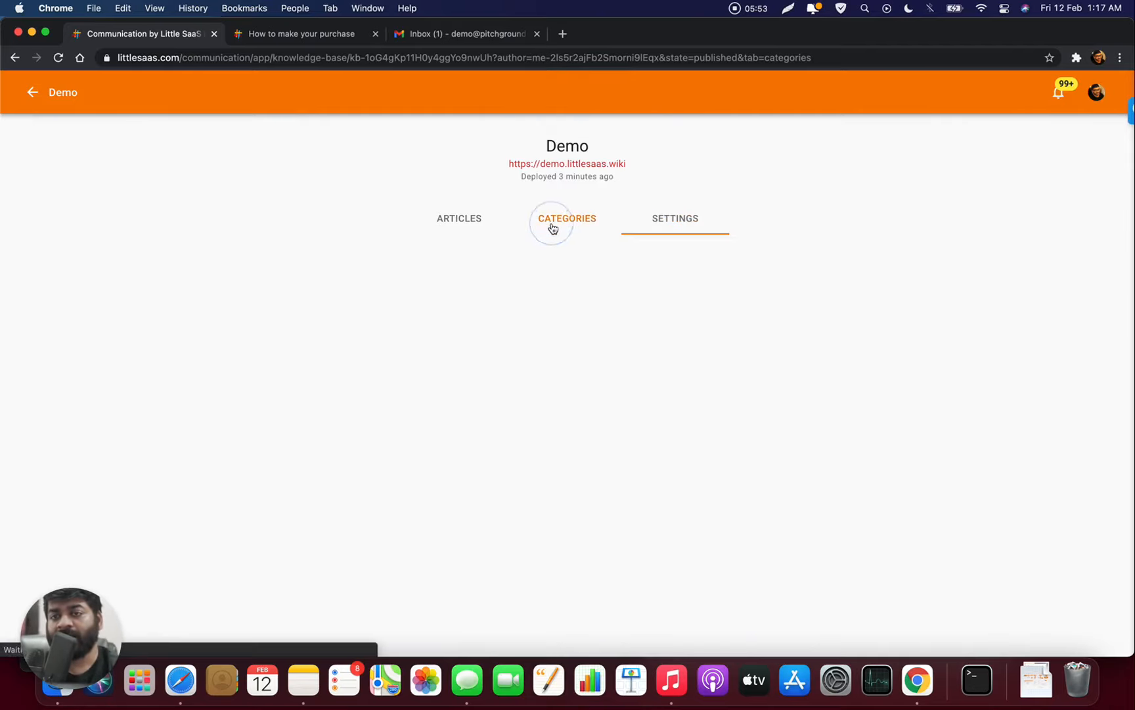
pyautogui.click(489, 219)
pyautogui.click(698, 222)
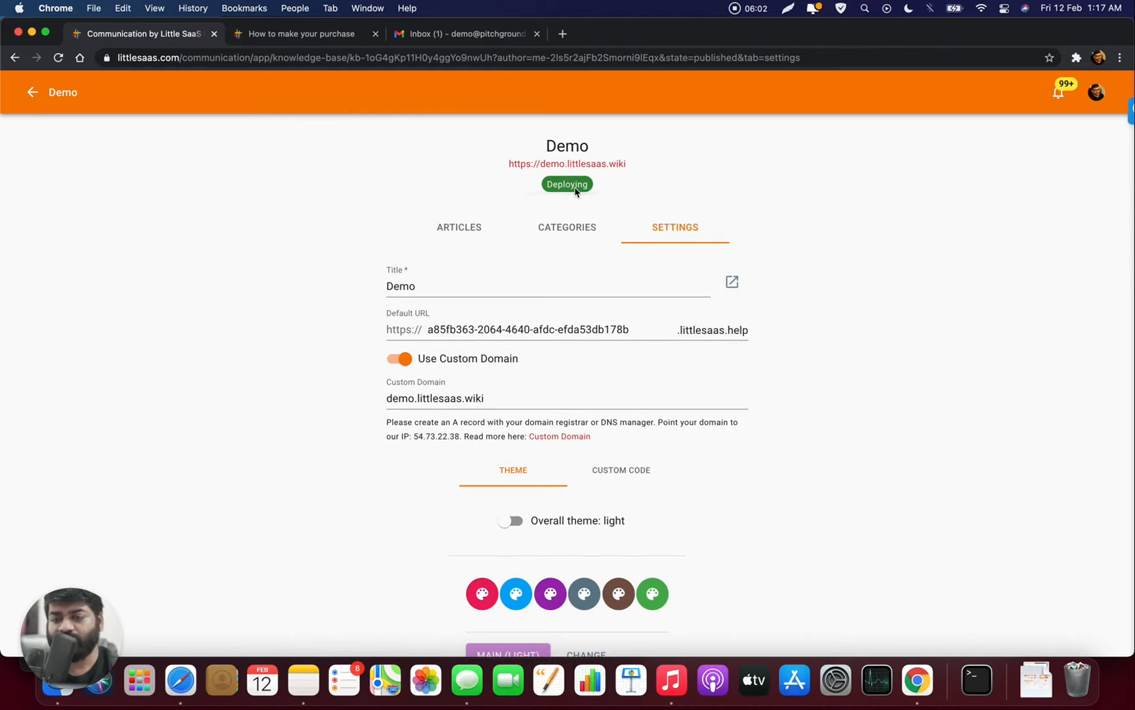
pyautogui.scroll(-2, 579, 225)
pyautogui.scroll(2, 578, 220)
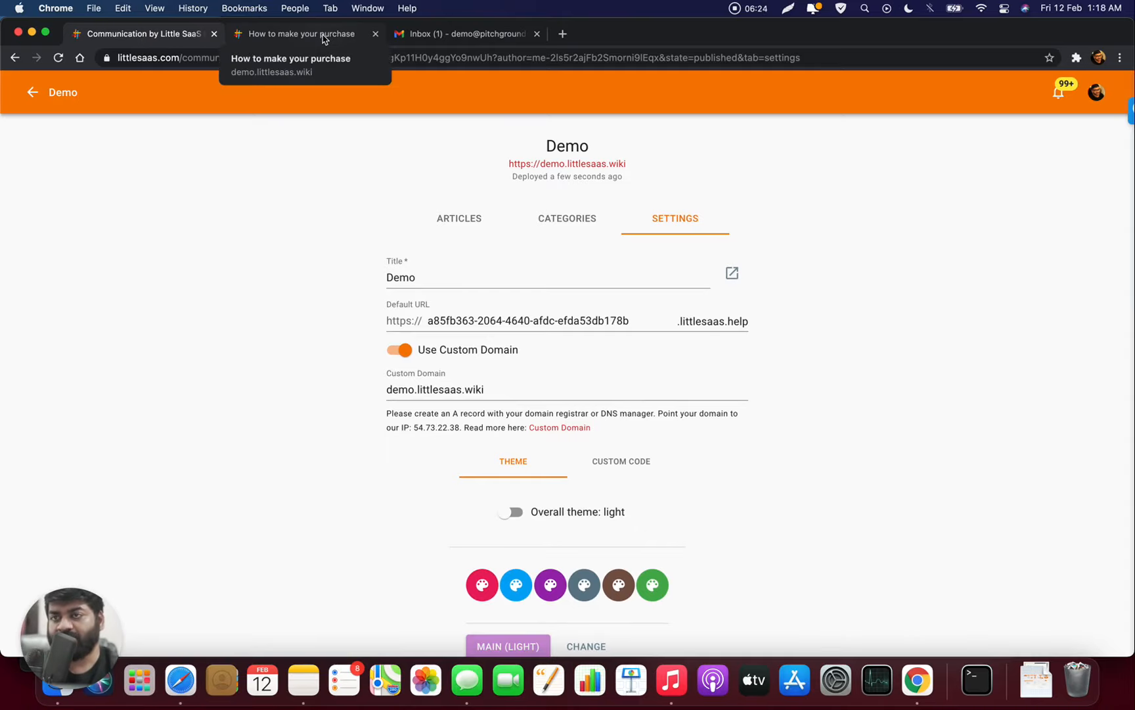
# - Reload the live 'How to make your purchase' article to see the purple header, then return to admin
pyautogui.click(322, 34)
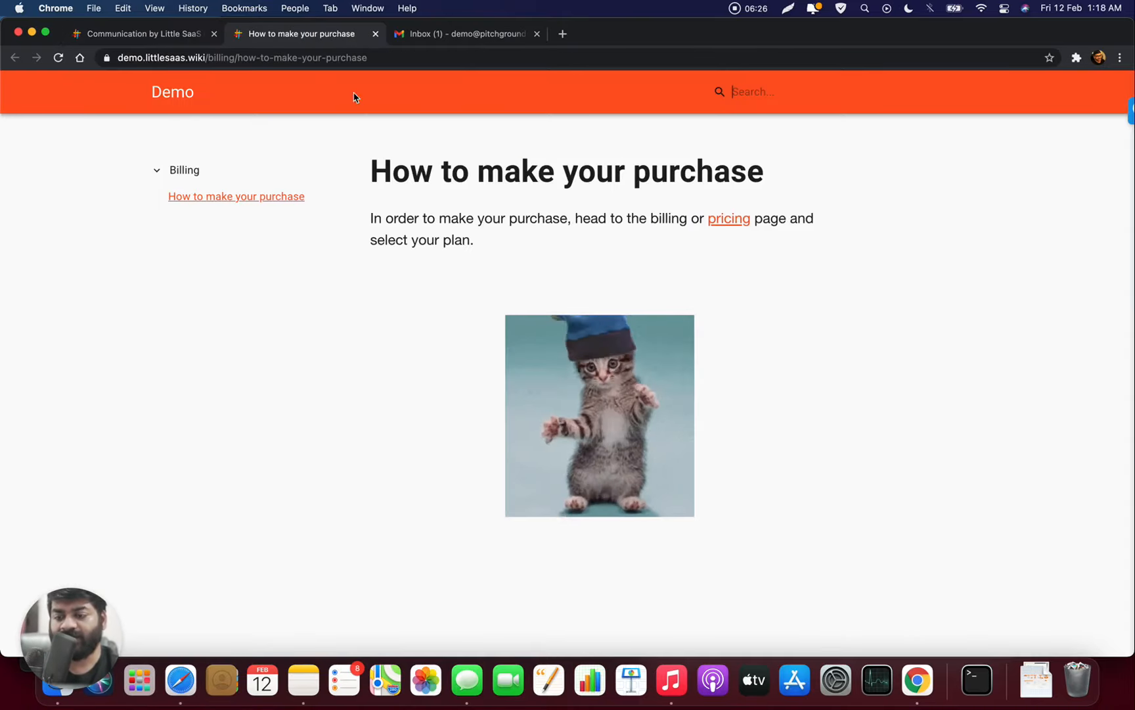
pyautogui.press('super+r')
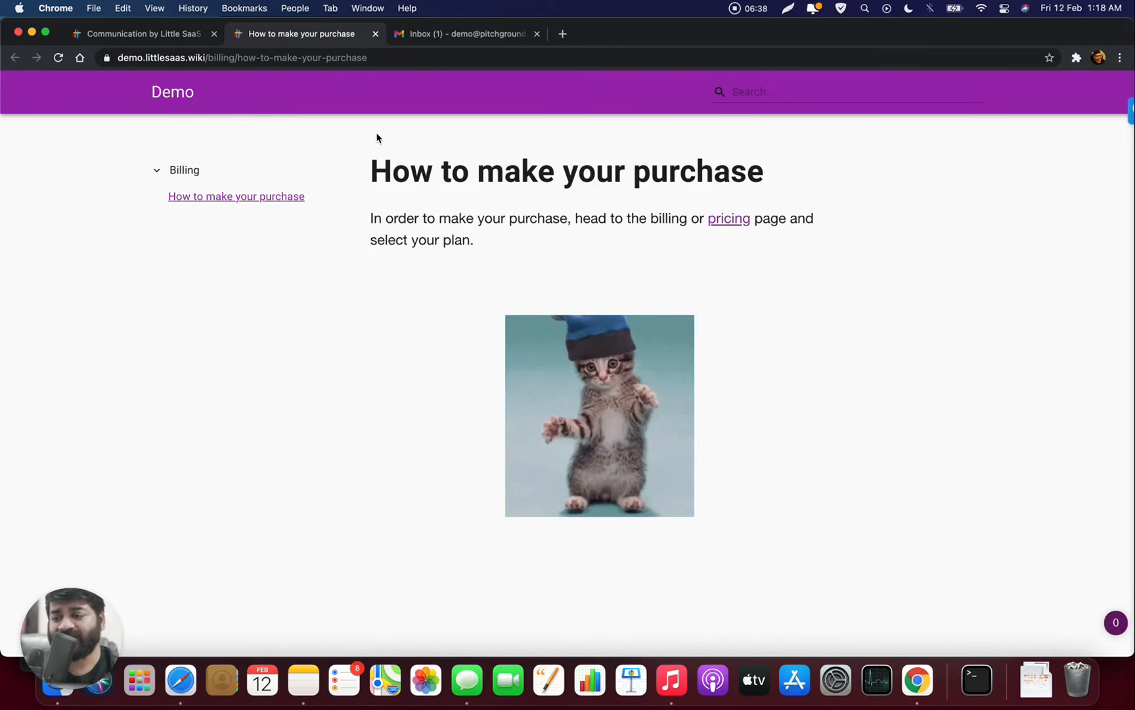
pyautogui.click(113, 38)
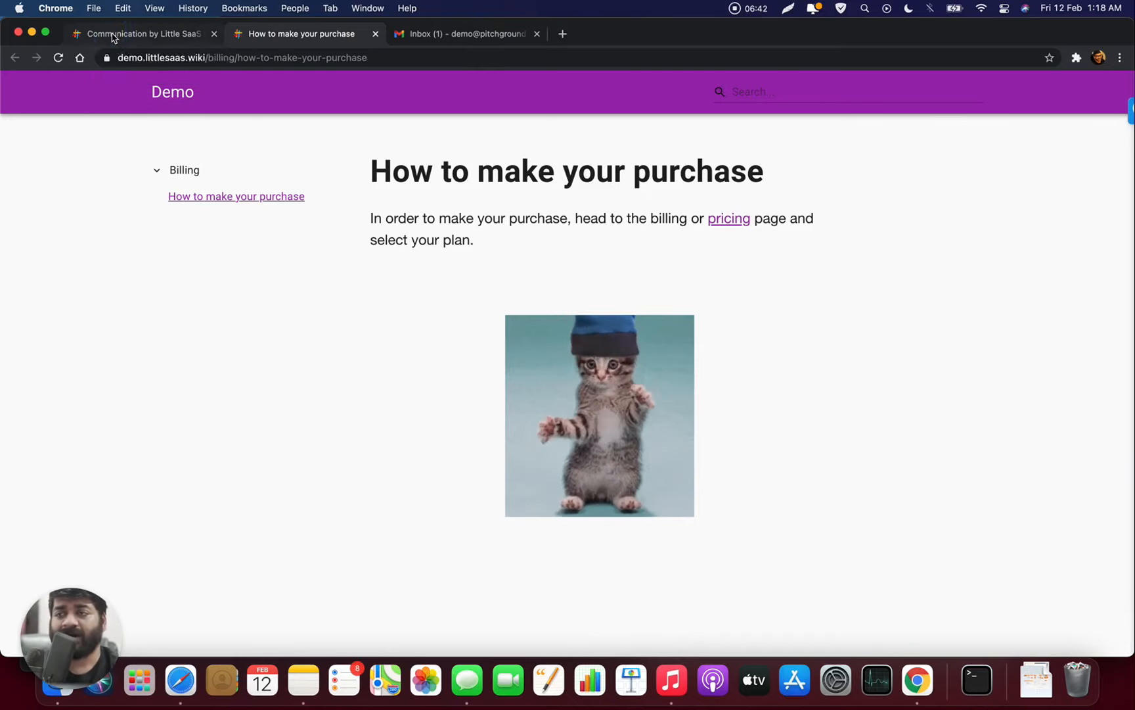
# - Glance over the Demo knowledge base's Custom Code, Articles and Categories sections
pyautogui.scroll(-5, 506, 283)
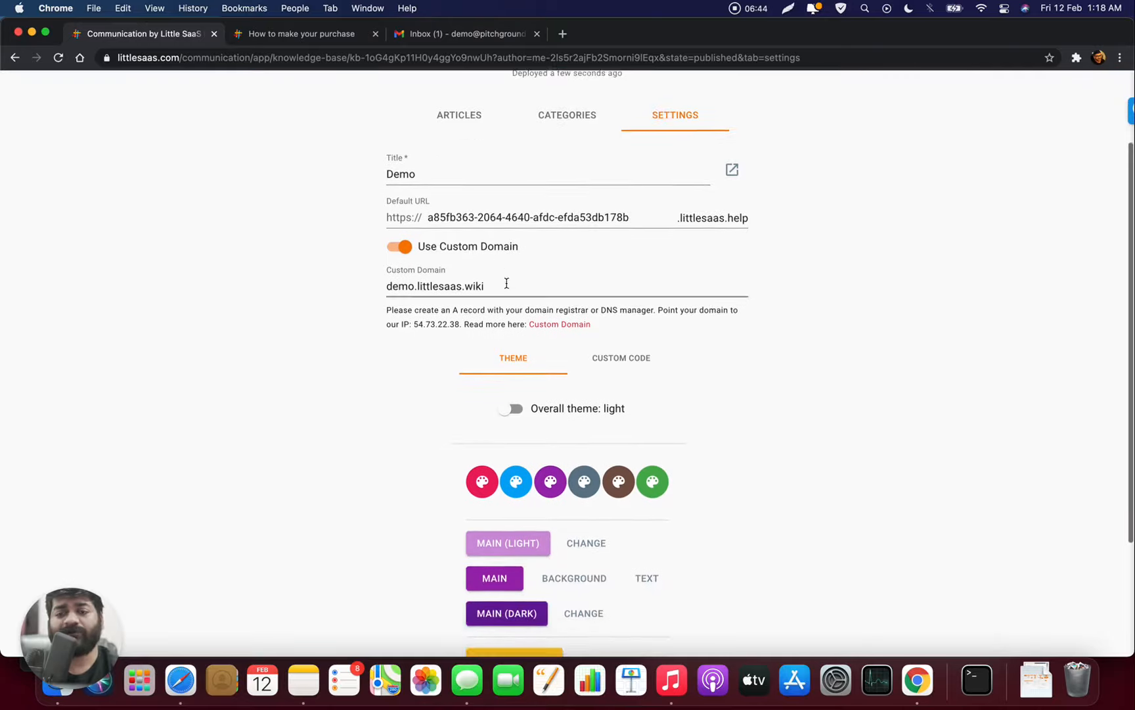
pyautogui.click(611, 245)
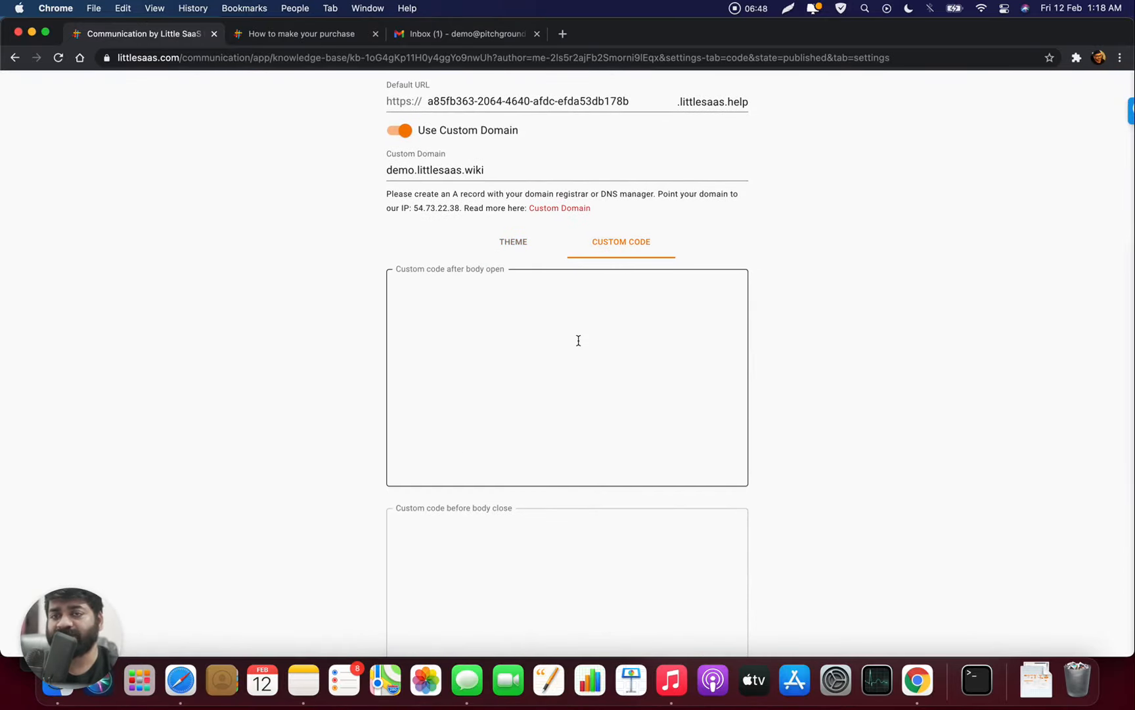
pyautogui.scroll(6, 578, 341)
pyautogui.click(468, 220)
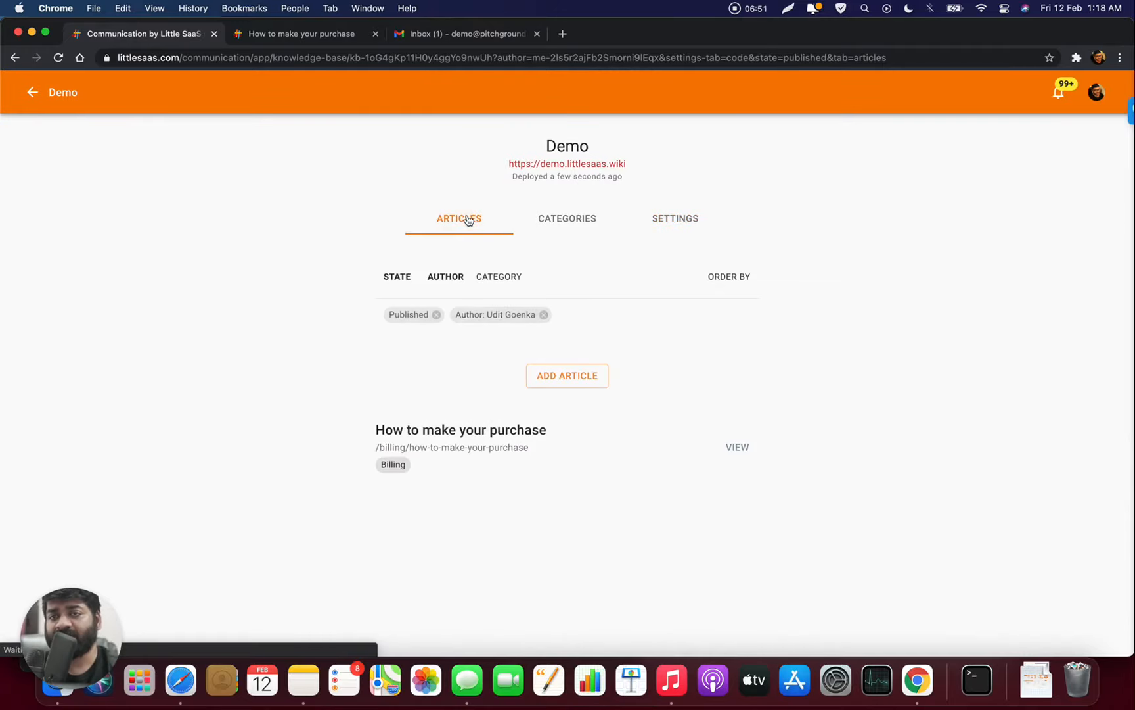
pyautogui.click(557, 223)
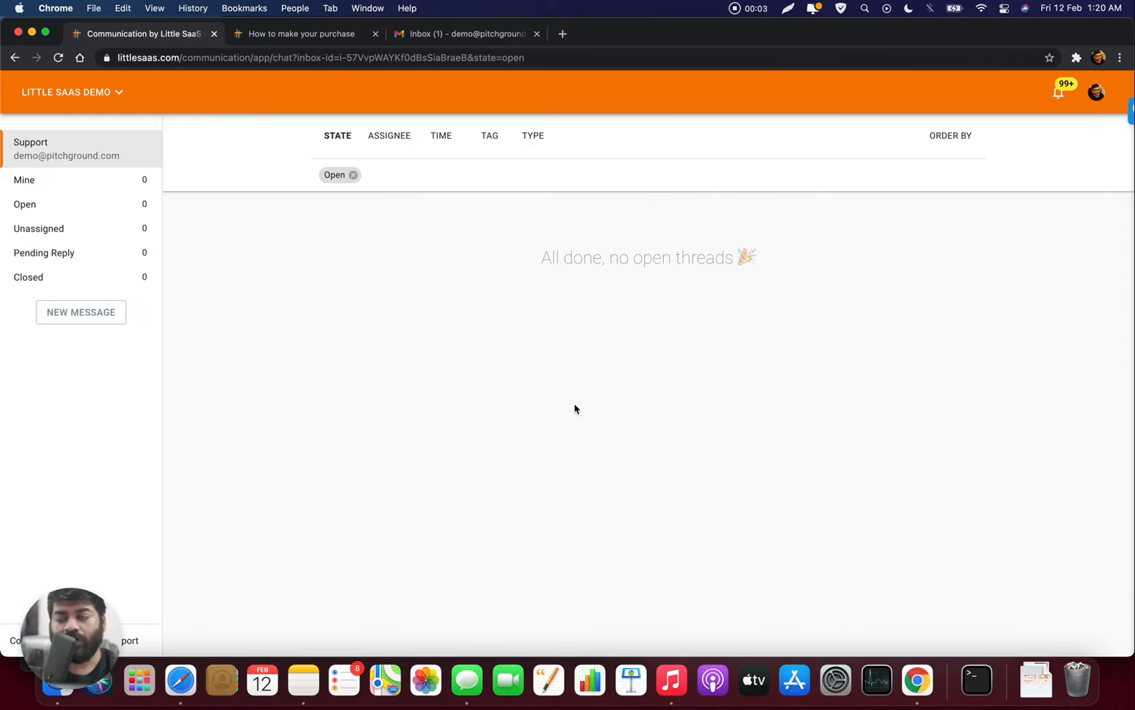
# - Create a new widget named Demo assigned to the Support inbox
pyautogui.click(119, 95)
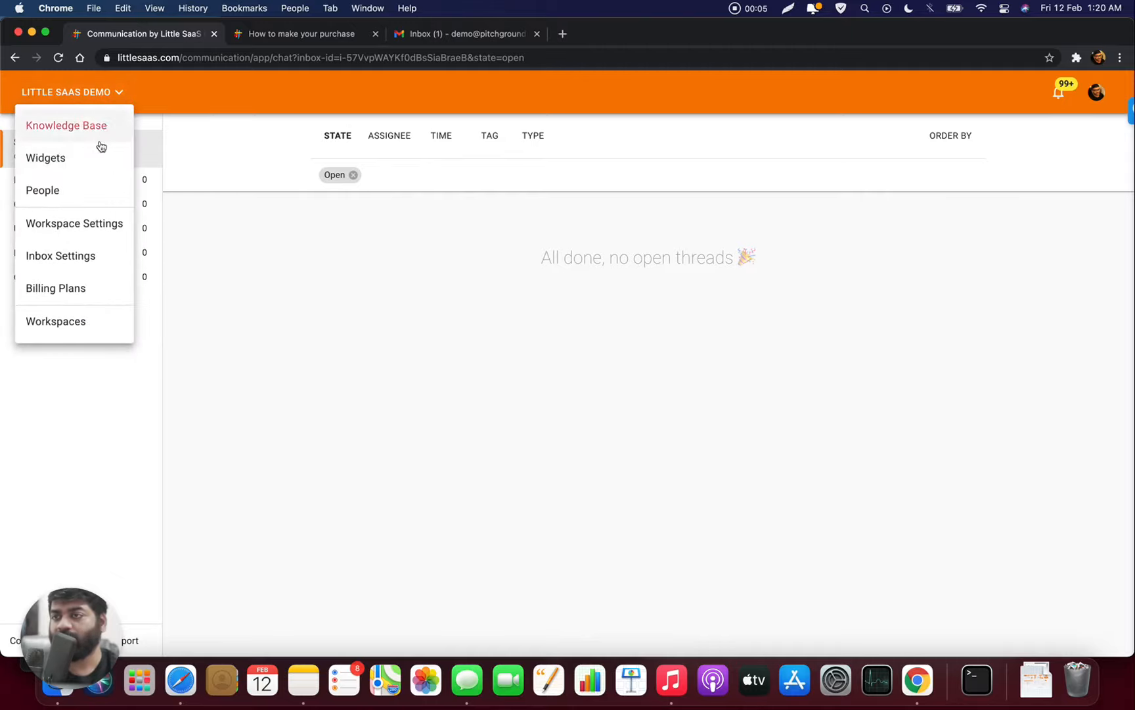
pyautogui.click(97, 158)
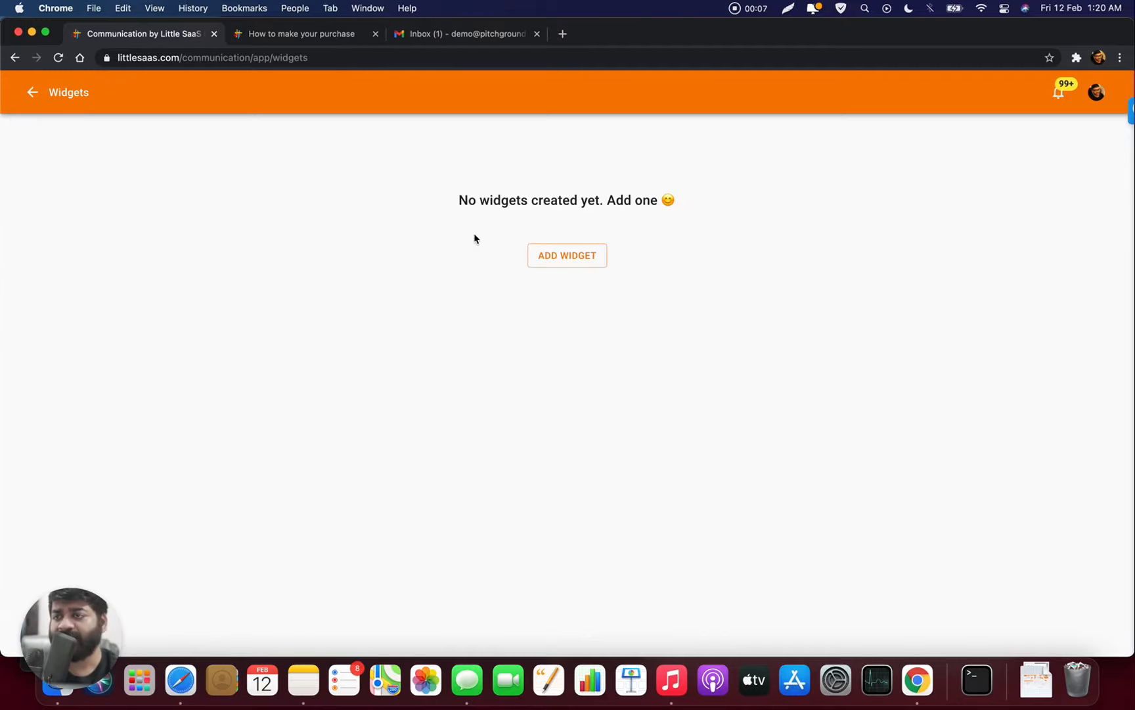
pyautogui.click(580, 258)
pyautogui.write('Demo')
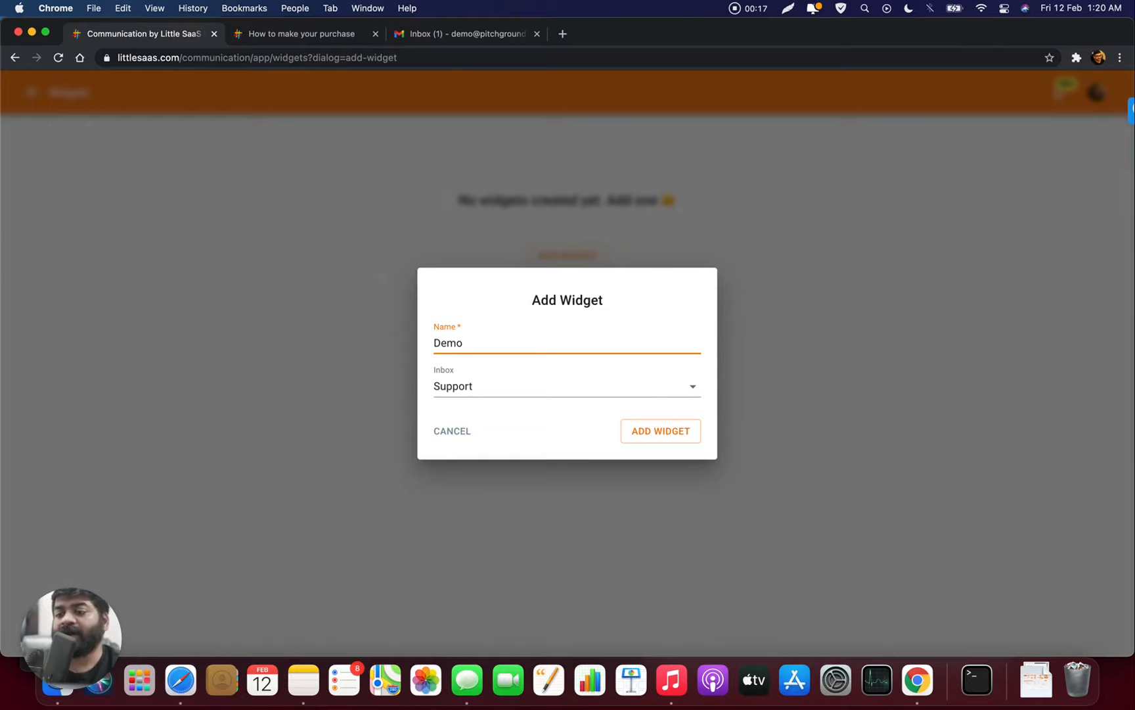
pyautogui.click(560, 394)
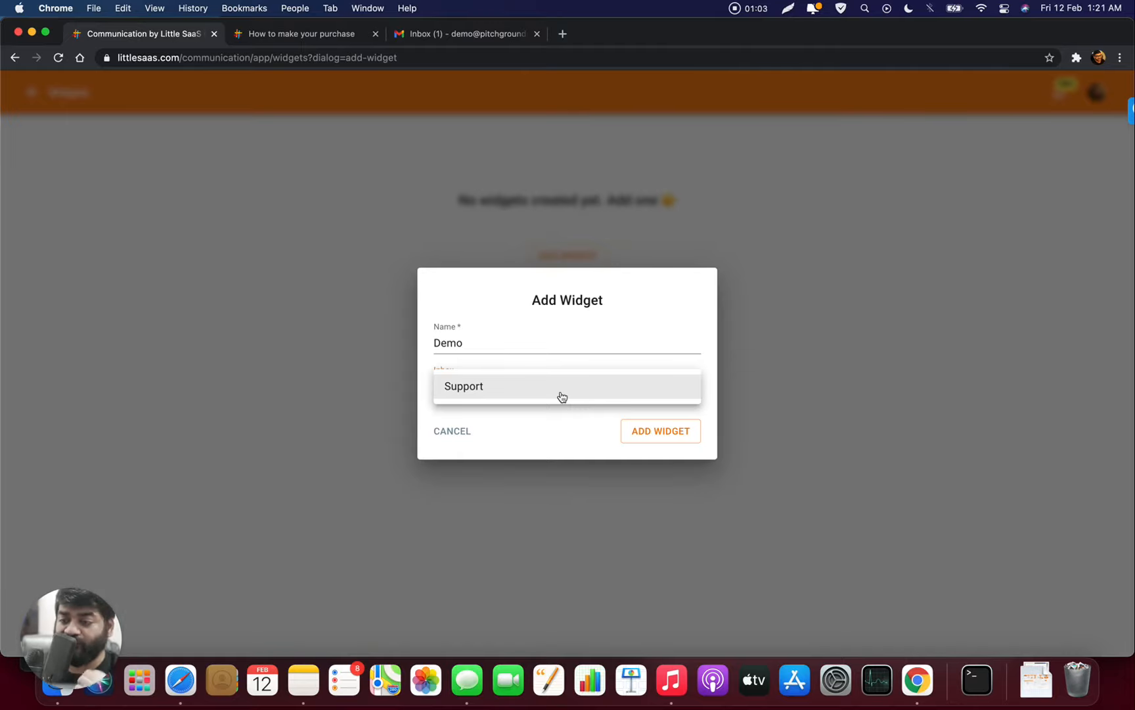
pyautogui.click(562, 396)
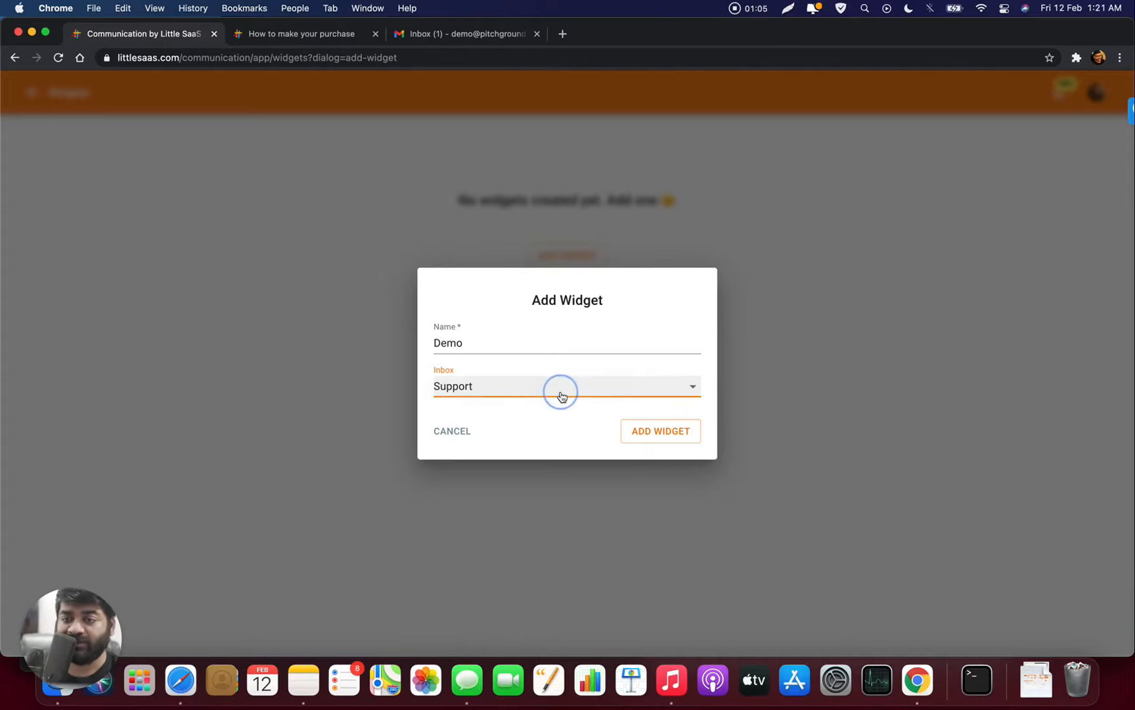
pyautogui.click(667, 433)
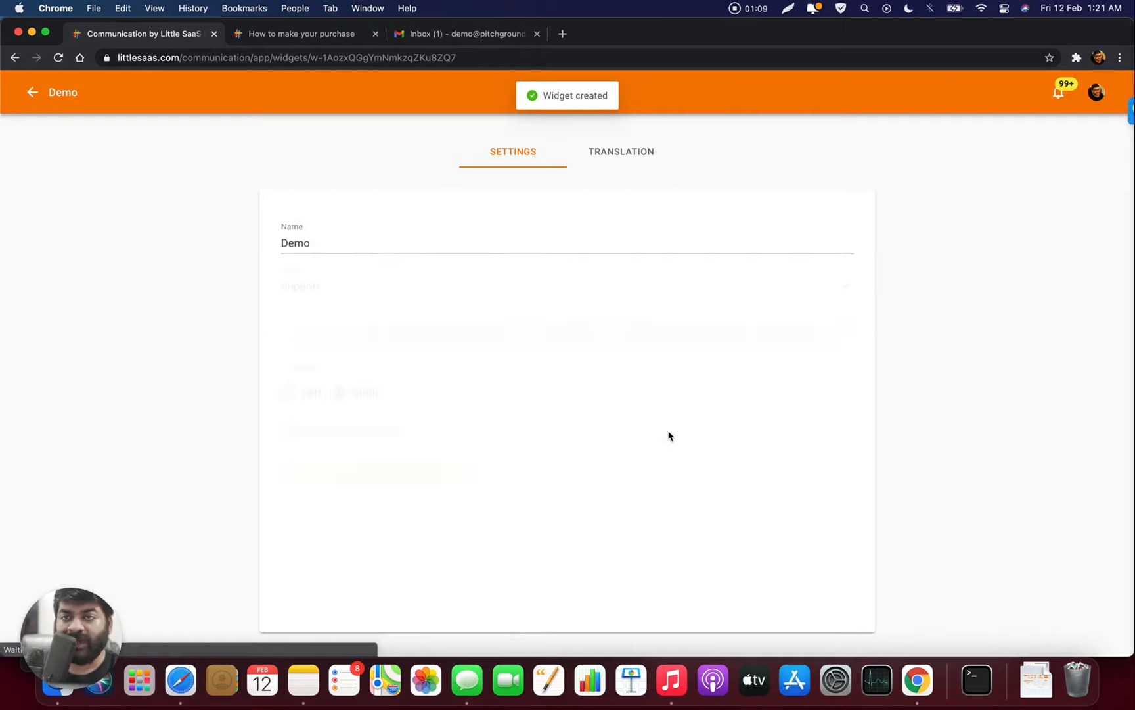
# - Link the widget to the Demo knowledge base, keep Support inbox, and enable Auto reply to users
pyautogui.scroll(-1, 668, 435)
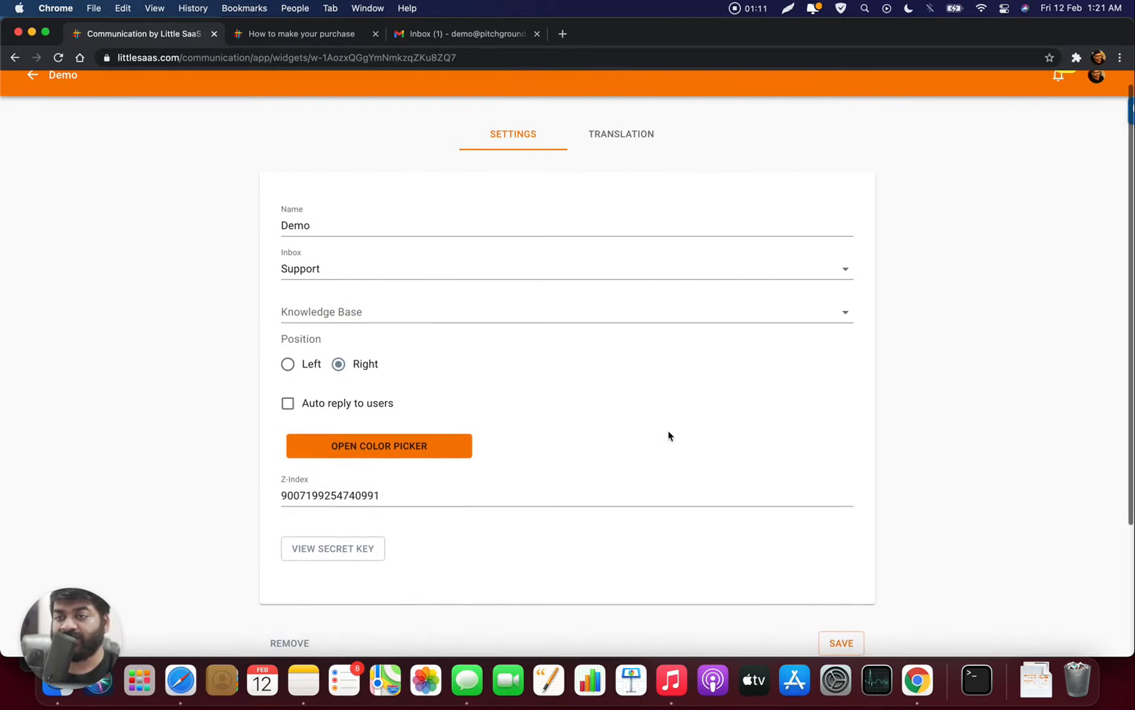
pyautogui.click(547, 319)
pyautogui.click(547, 320)
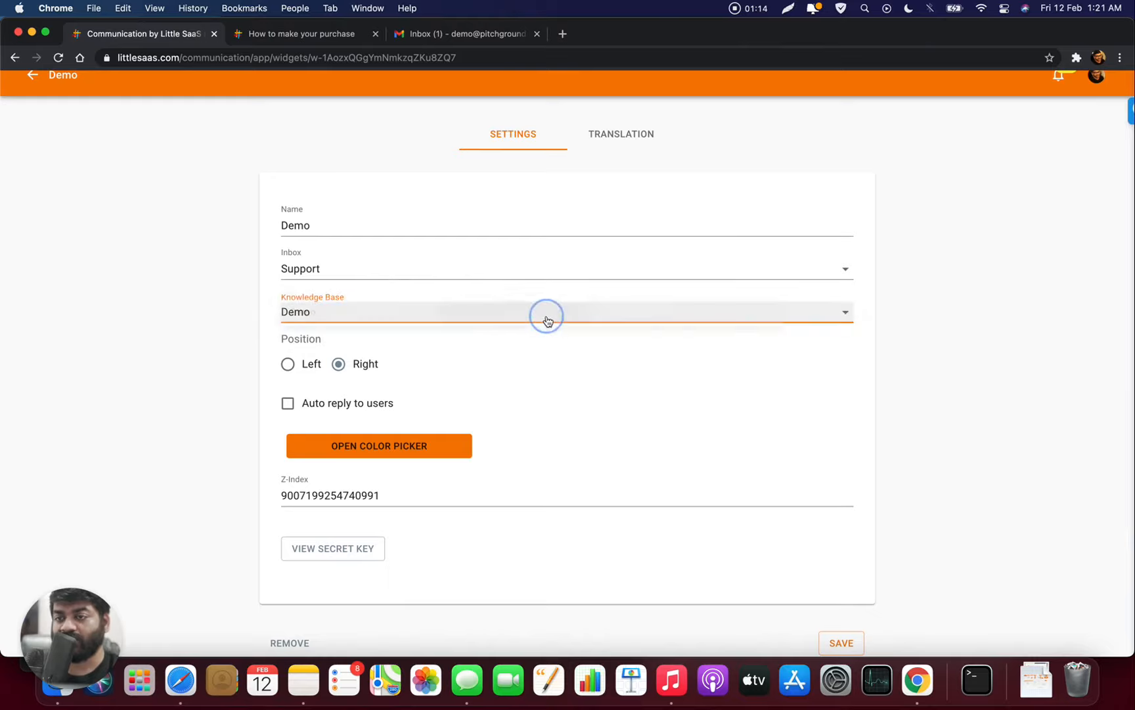
pyautogui.click(525, 276)
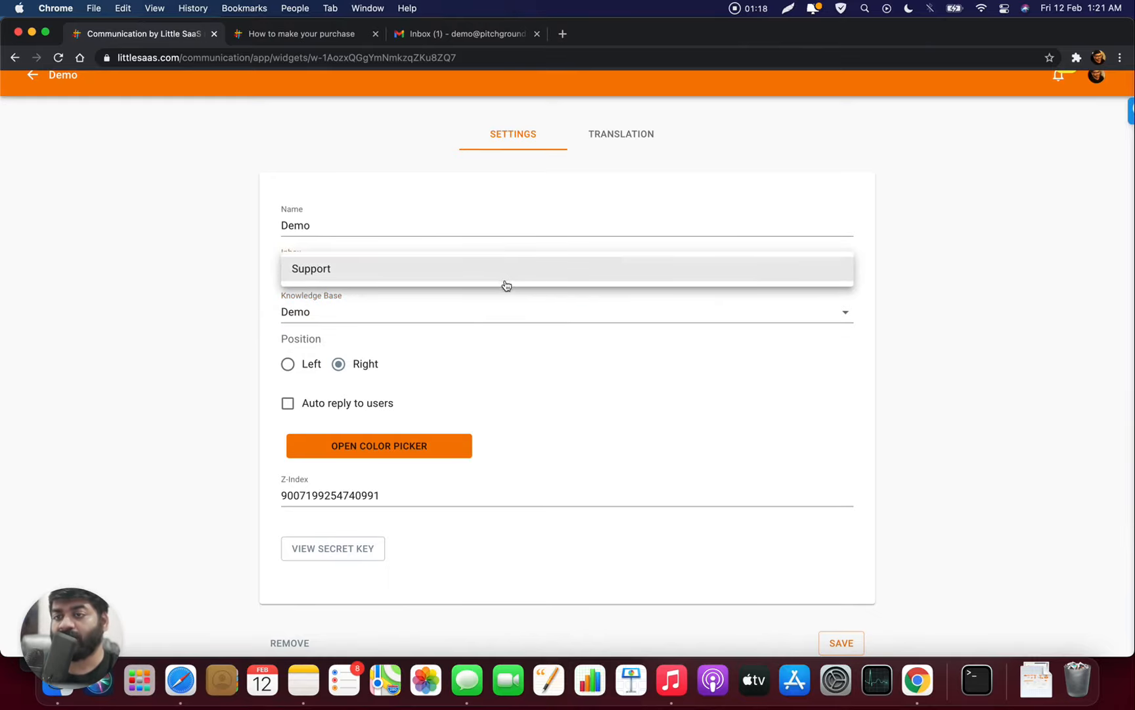
pyautogui.click(270, 246)
pyautogui.scroll(-2, 387, 301)
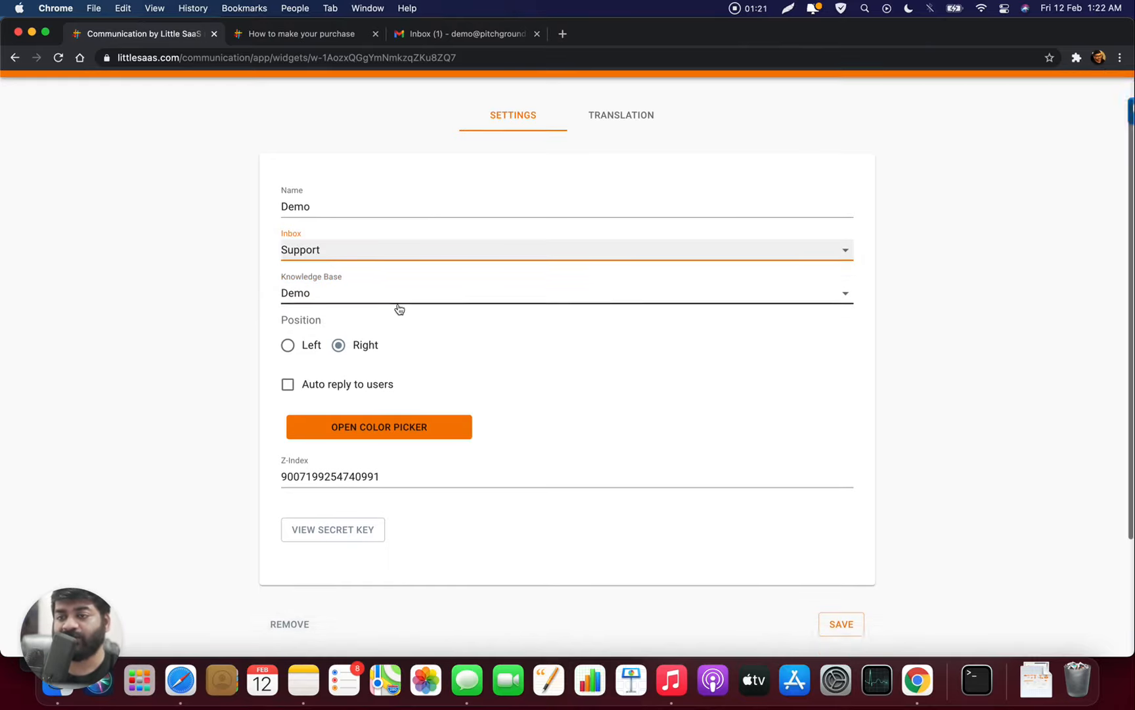
pyautogui.scroll(-1, 360, 301)
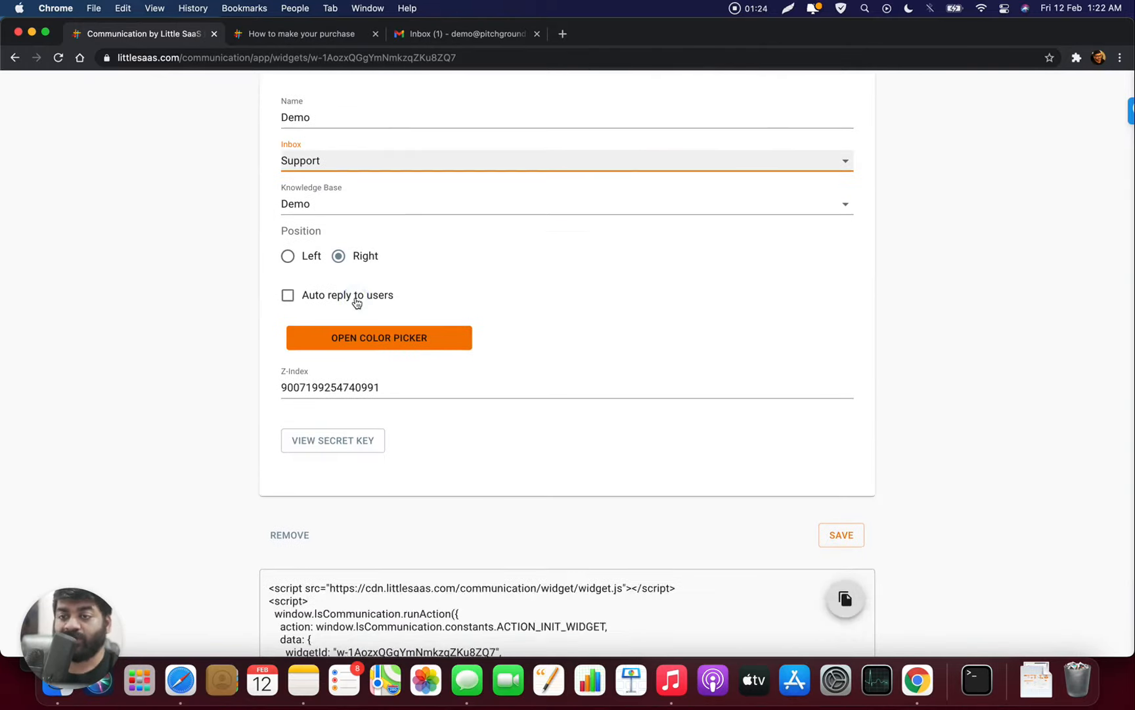
pyautogui.click(354, 300)
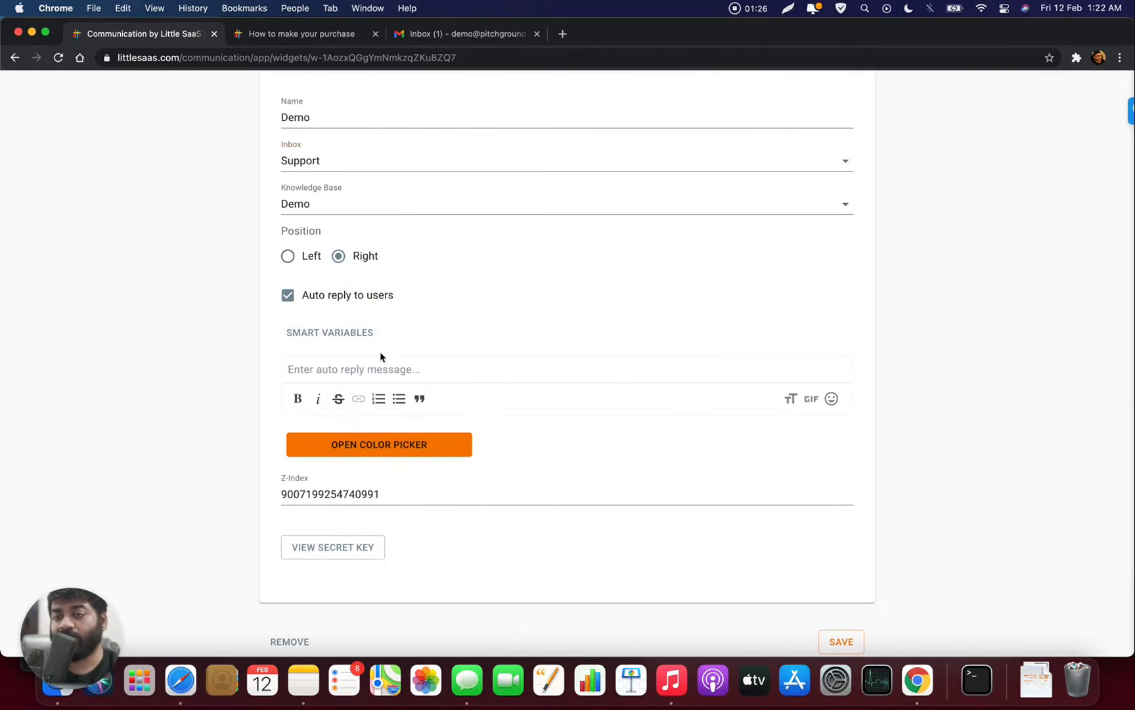
# - Start the auto-reply with 'Hello' and copy the {%customer.name%} smart variable
pyautogui.click(380, 368)
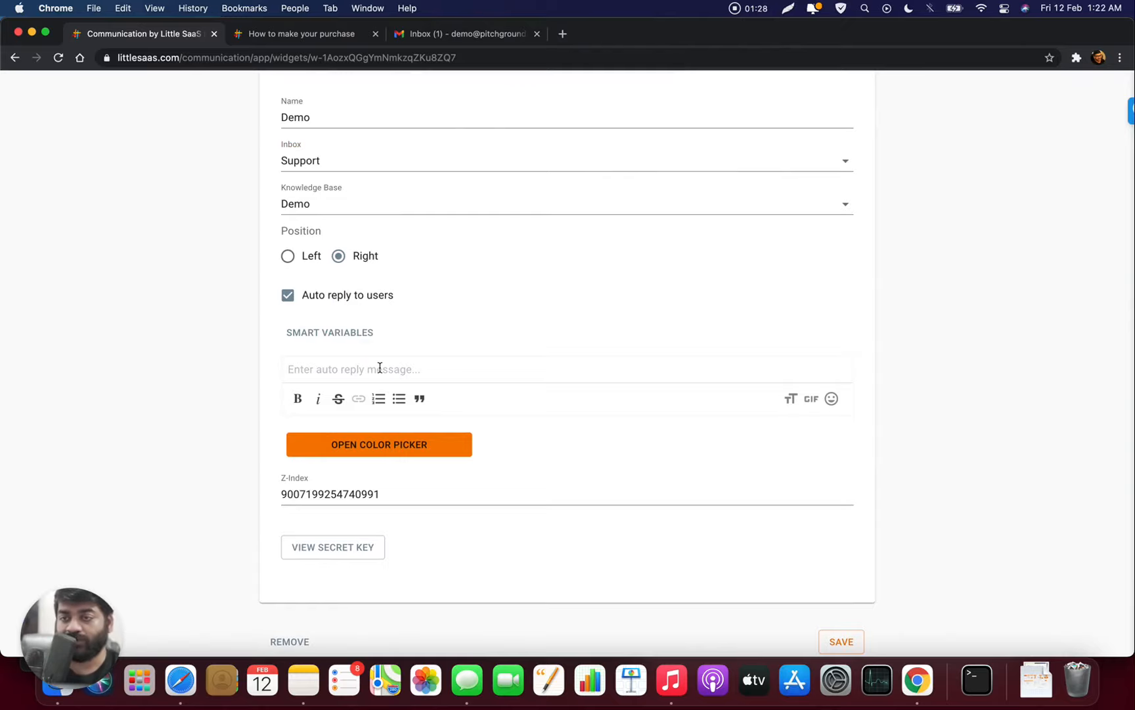
pyautogui.write('Hello')
pyautogui.click(354, 330)
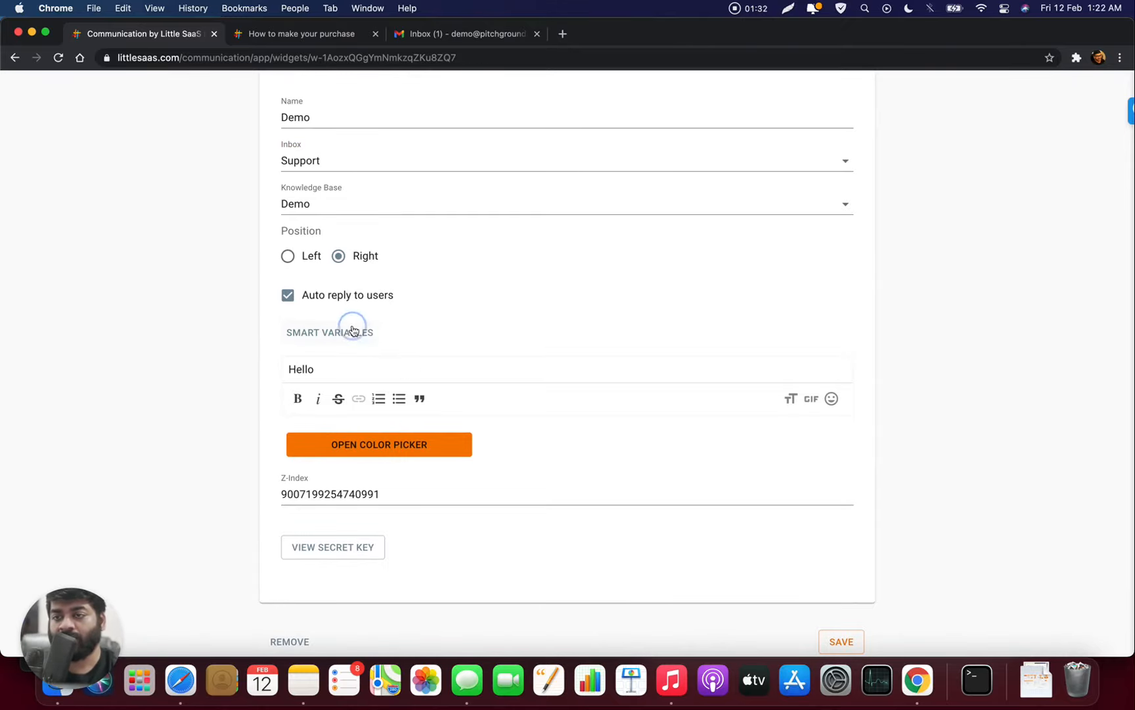
pyautogui.click(501, 313)
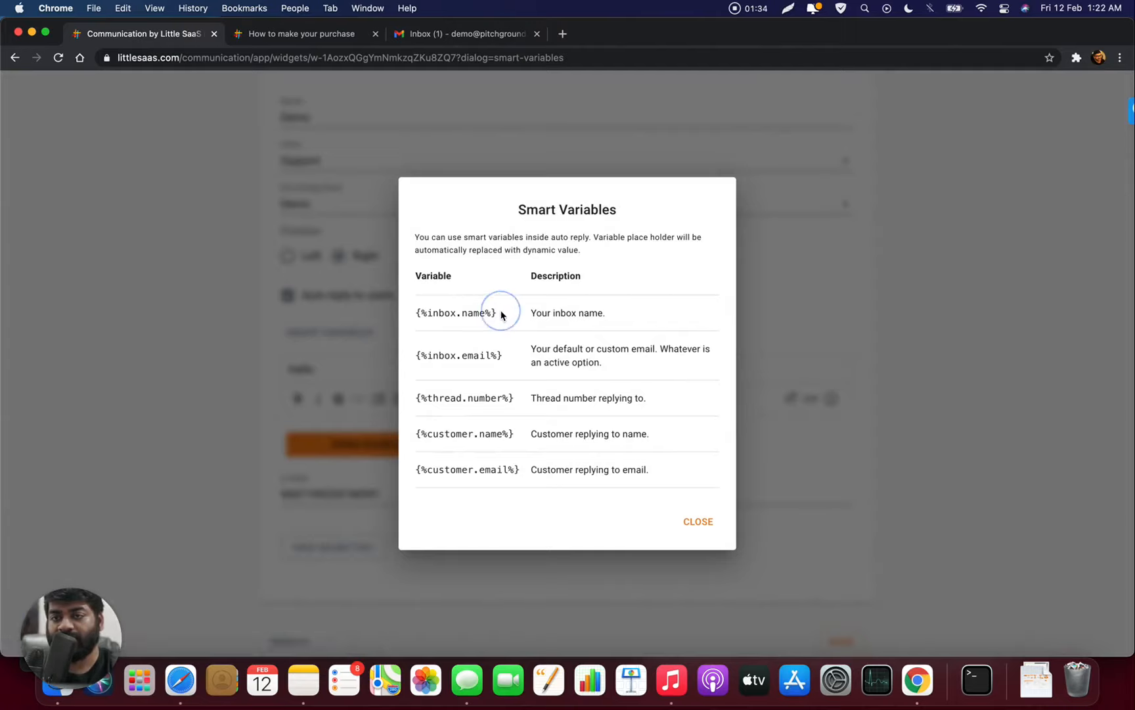
pyautogui.moveTo(501, 313); pyautogui.dragTo(414, 310)
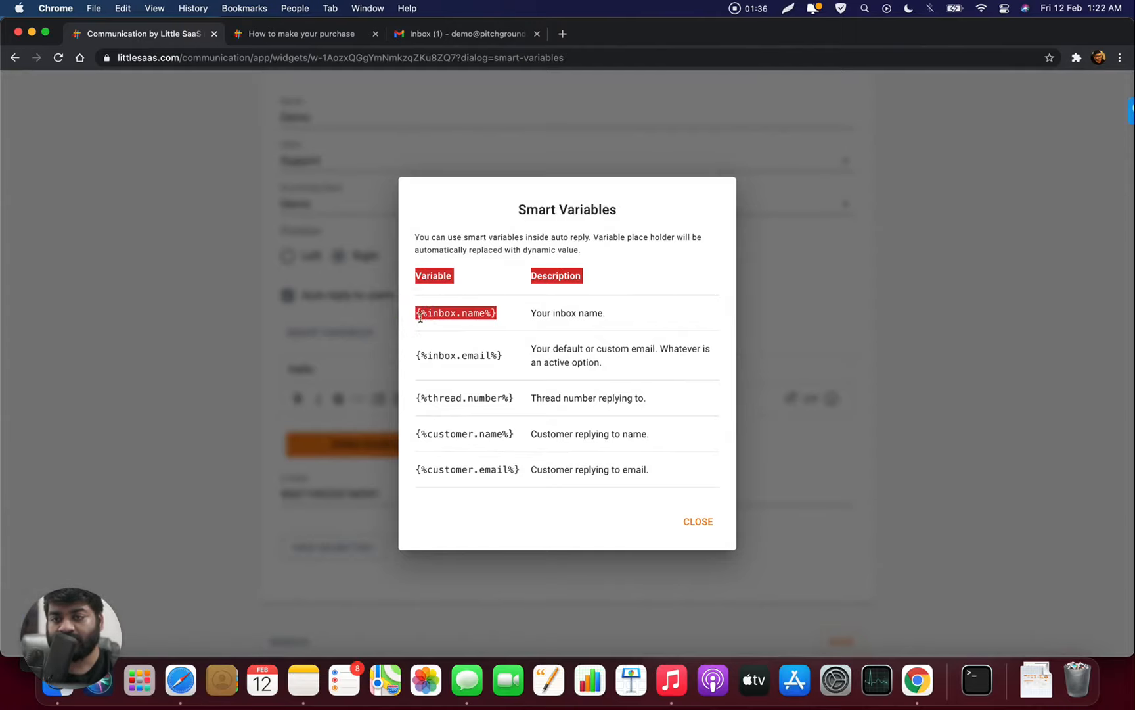
pyautogui.click(438, 336)
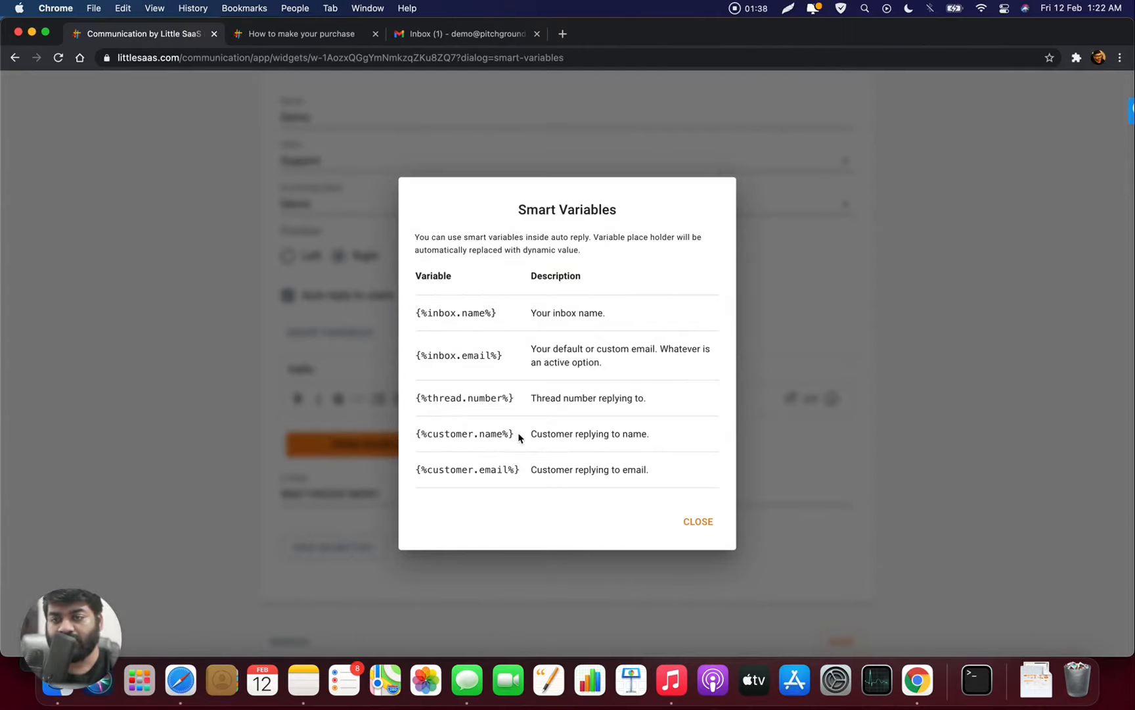
pyautogui.moveTo(519, 437); pyautogui.dragTo(418, 431)
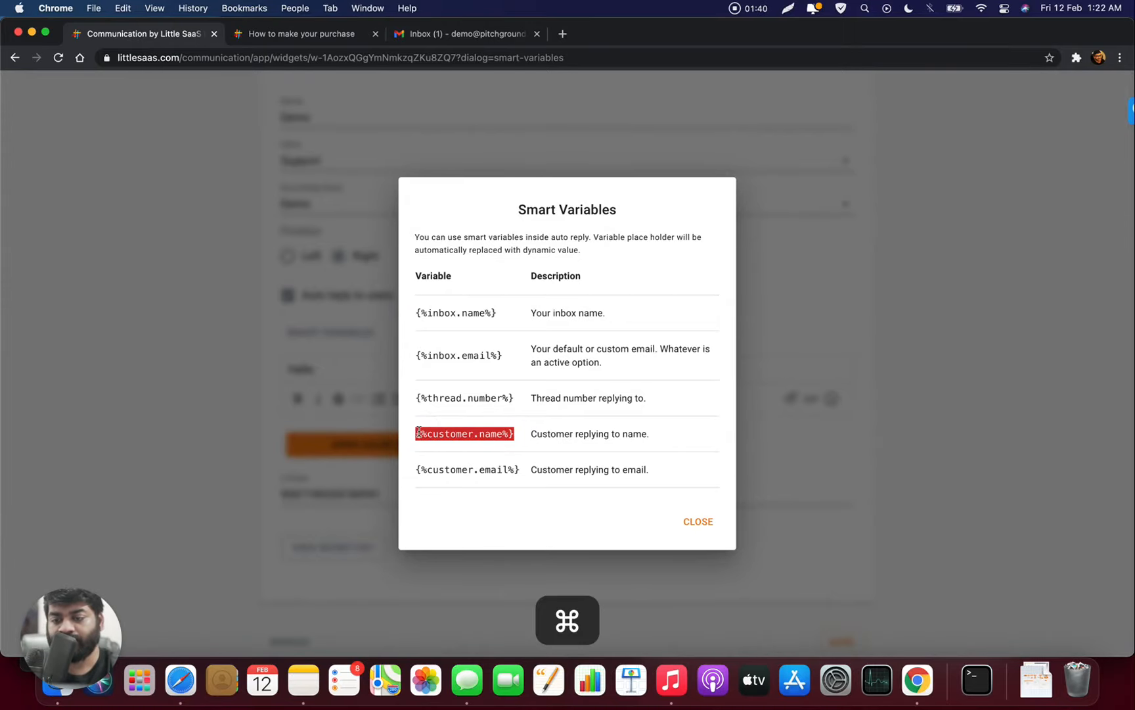
pyautogui.press('cmd+c')
# - Paste {%customer.name%}, after Hello, then type the thank-you line promising a reply in 1 business day
pyautogui.click(704, 528)
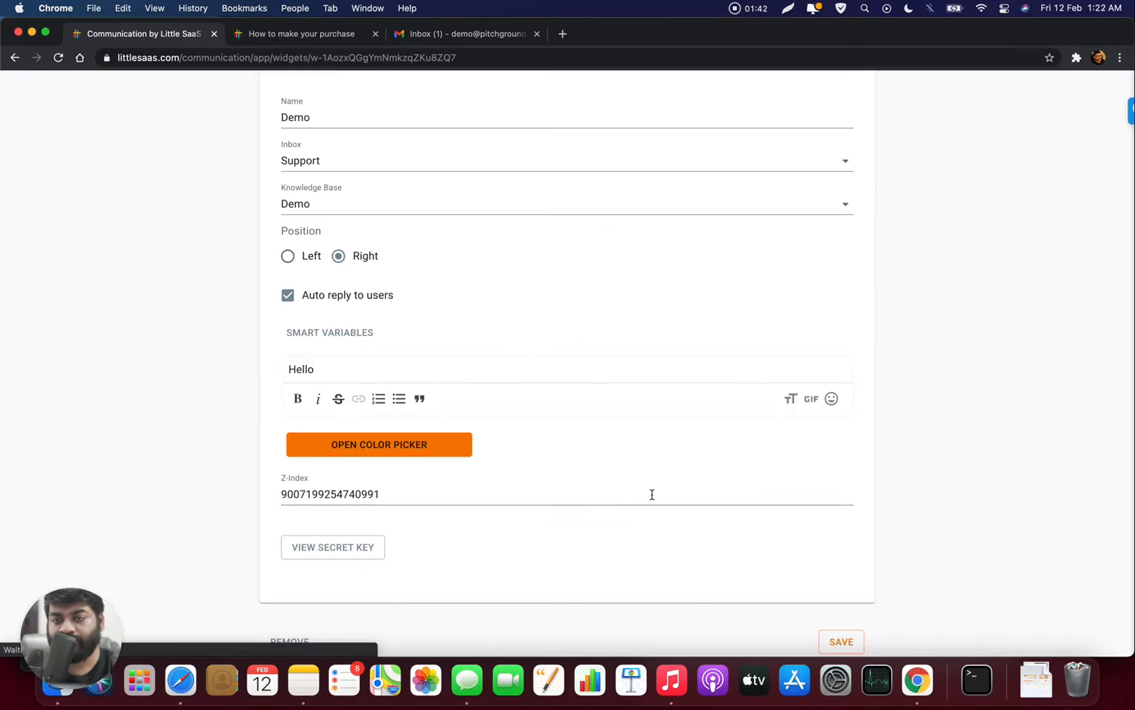
pyautogui.click(389, 362)
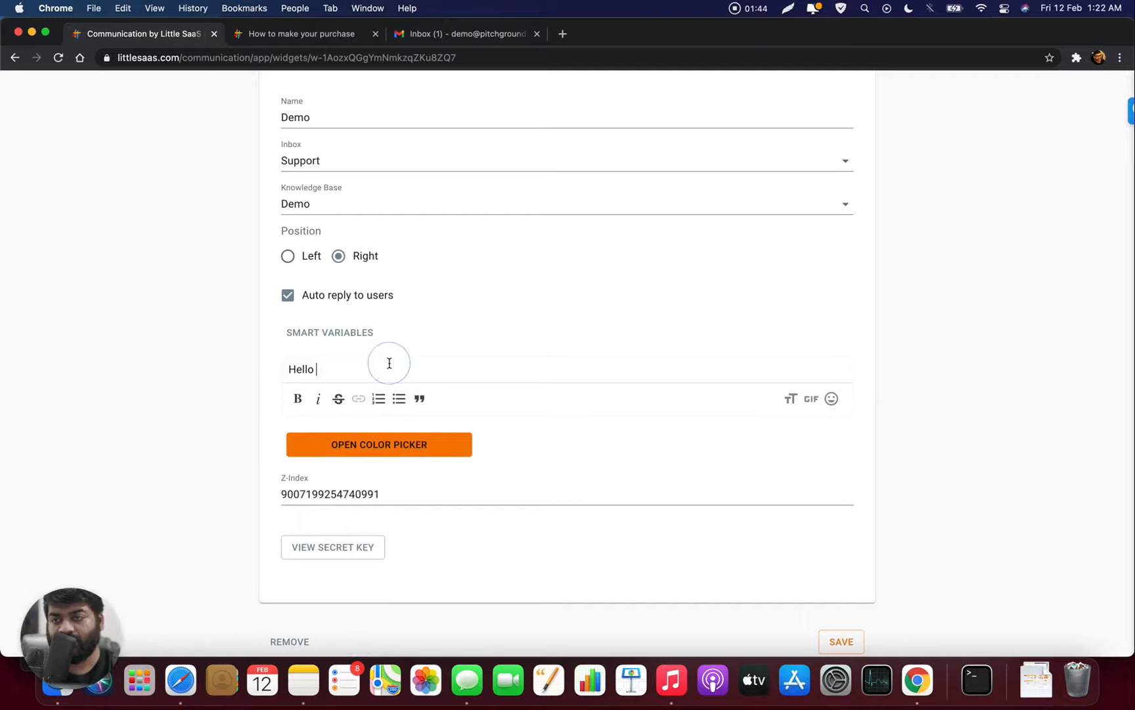
pyautogui.press('super+shift+v')
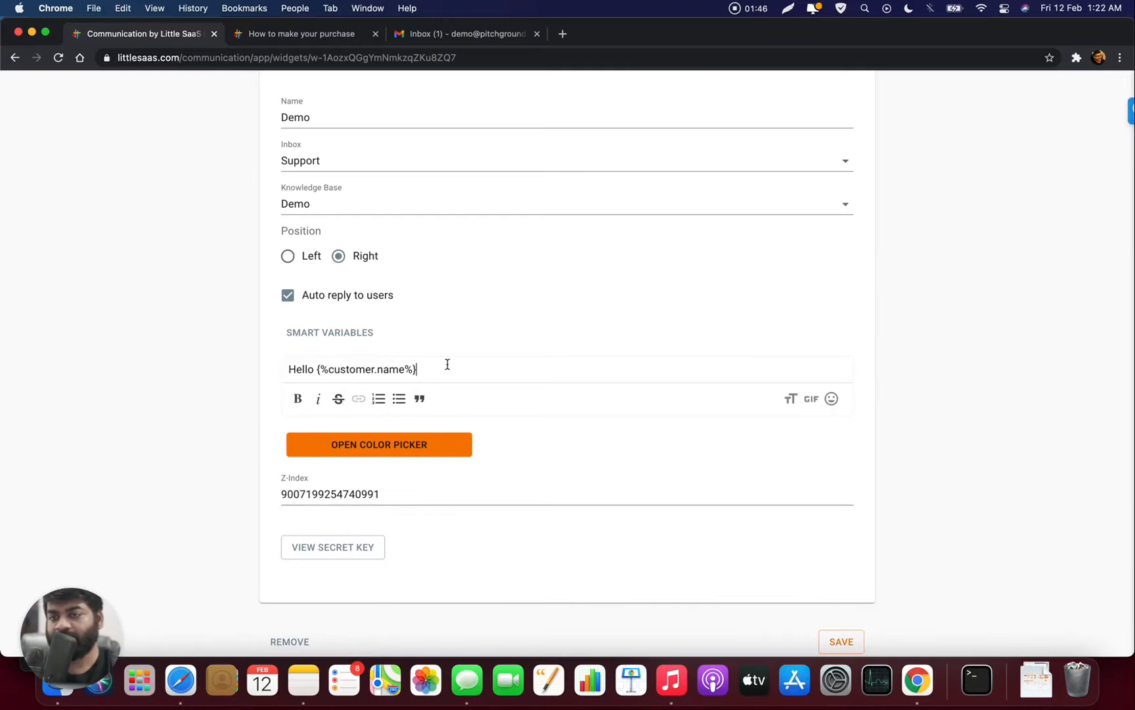
pyautogui.write(',')
pyautogui.press('Return')
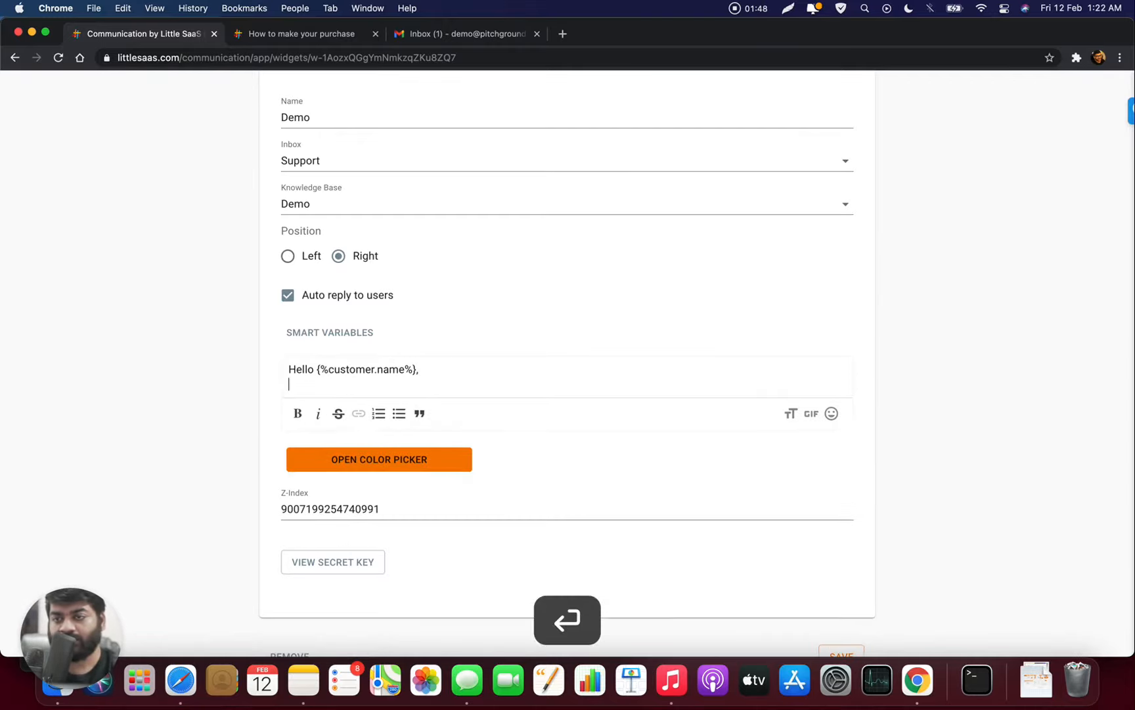
pyautogui.write('Thank you s')
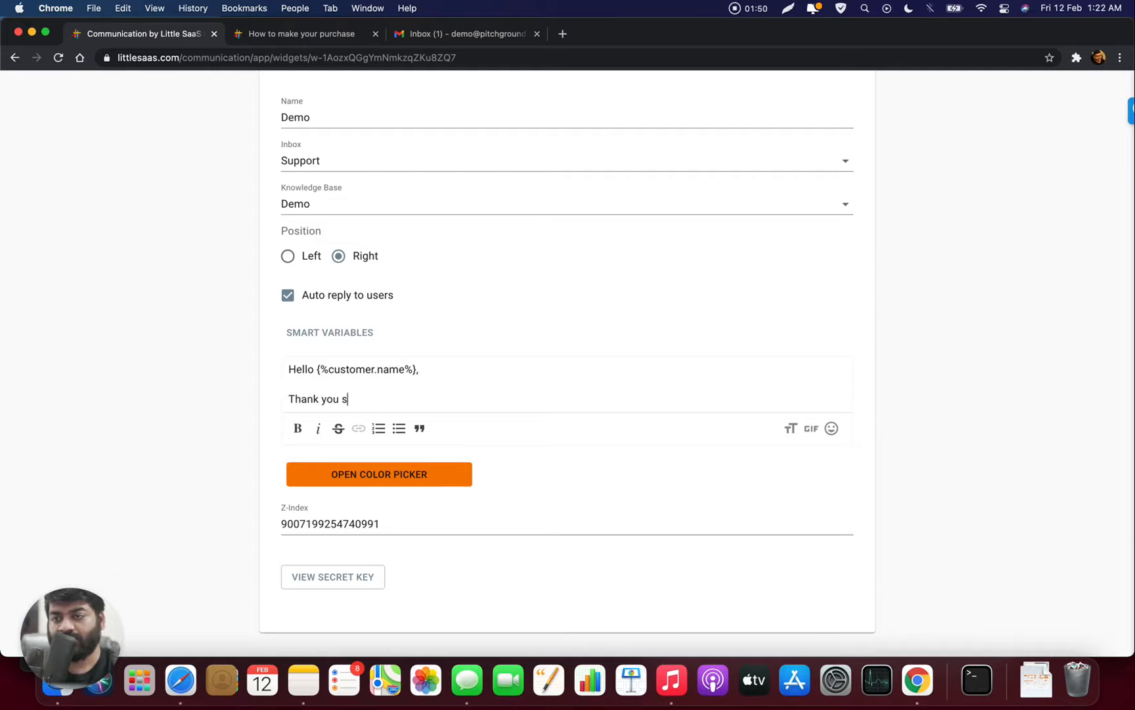
pyautogui.write(' omuc')
pyautogui.press('BackSpace')
pyautogui.press('BackSpace')
pyautogui.press('BackSpace')
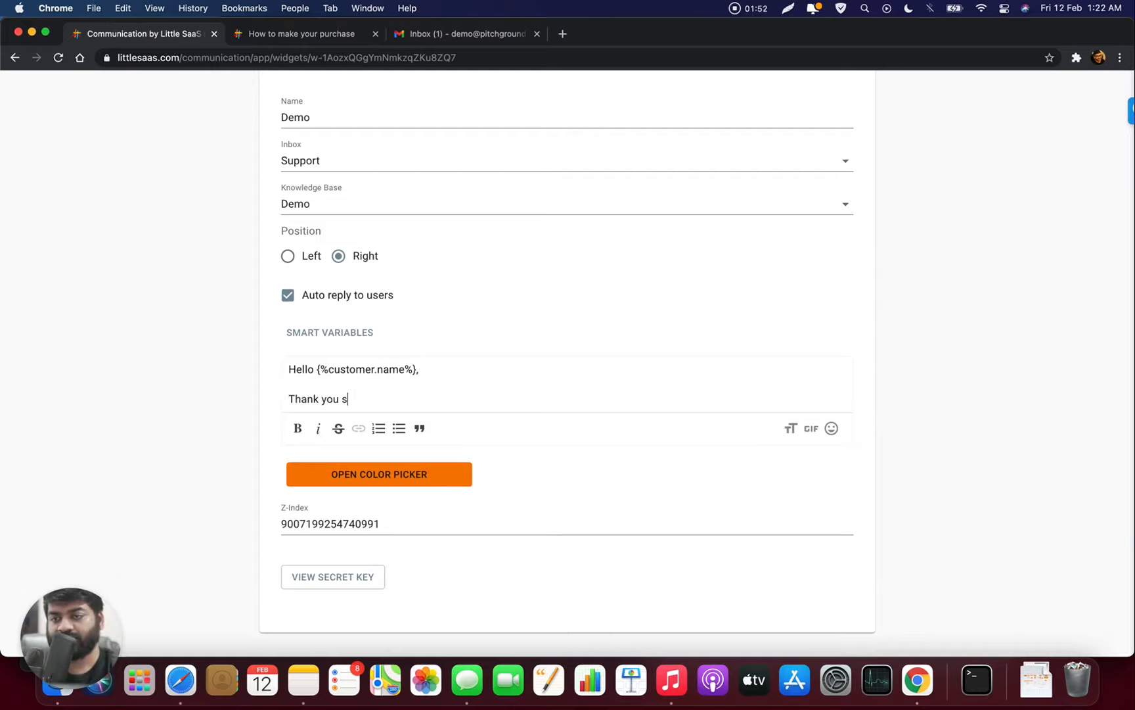
pyautogui.write('much for re')
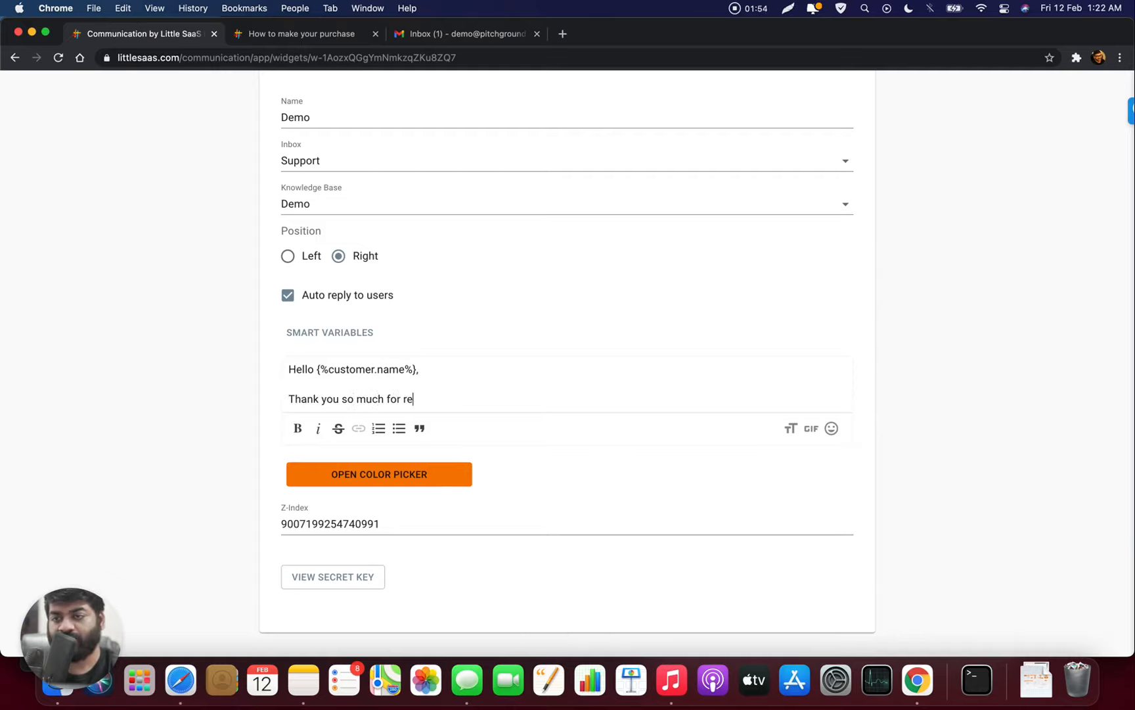
pyautogui.write('aching out t')
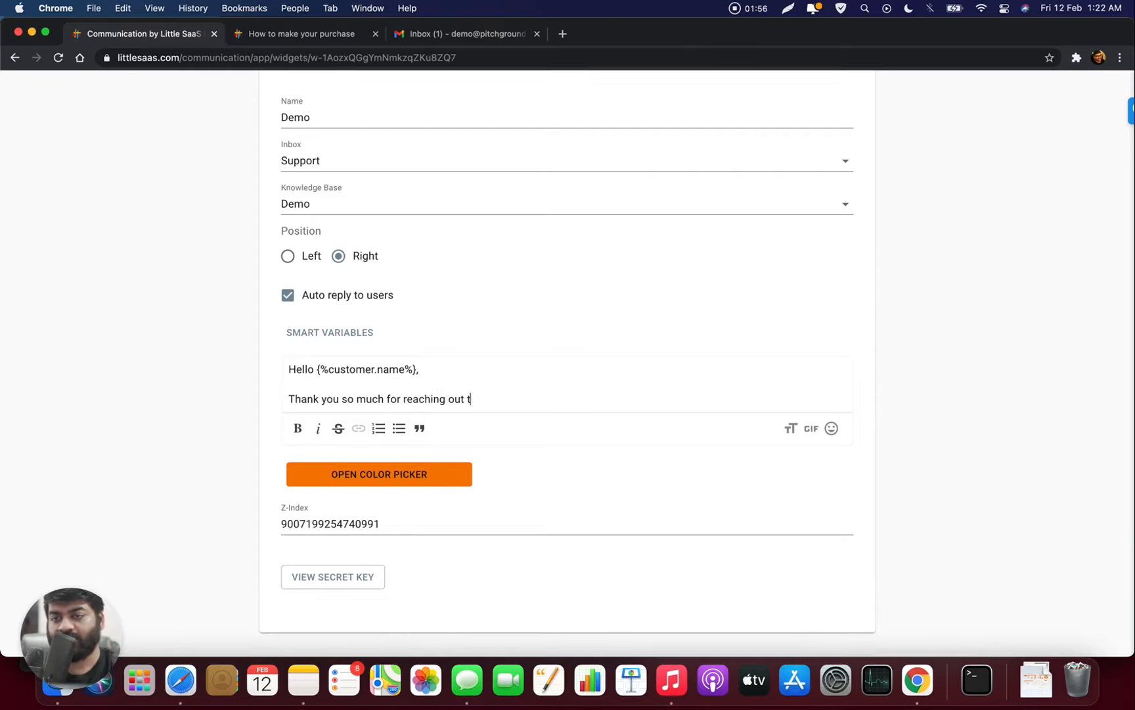
pyautogui.write('o us. Our t')
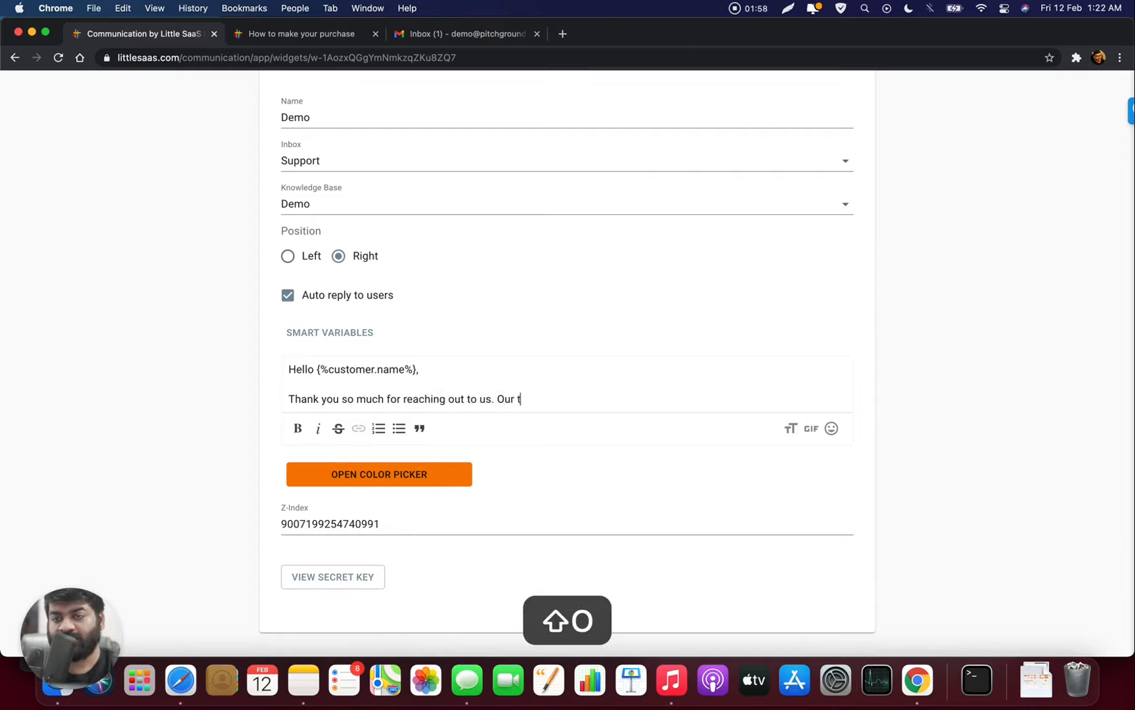
pyautogui.write('eam will get back to you in 1 b')
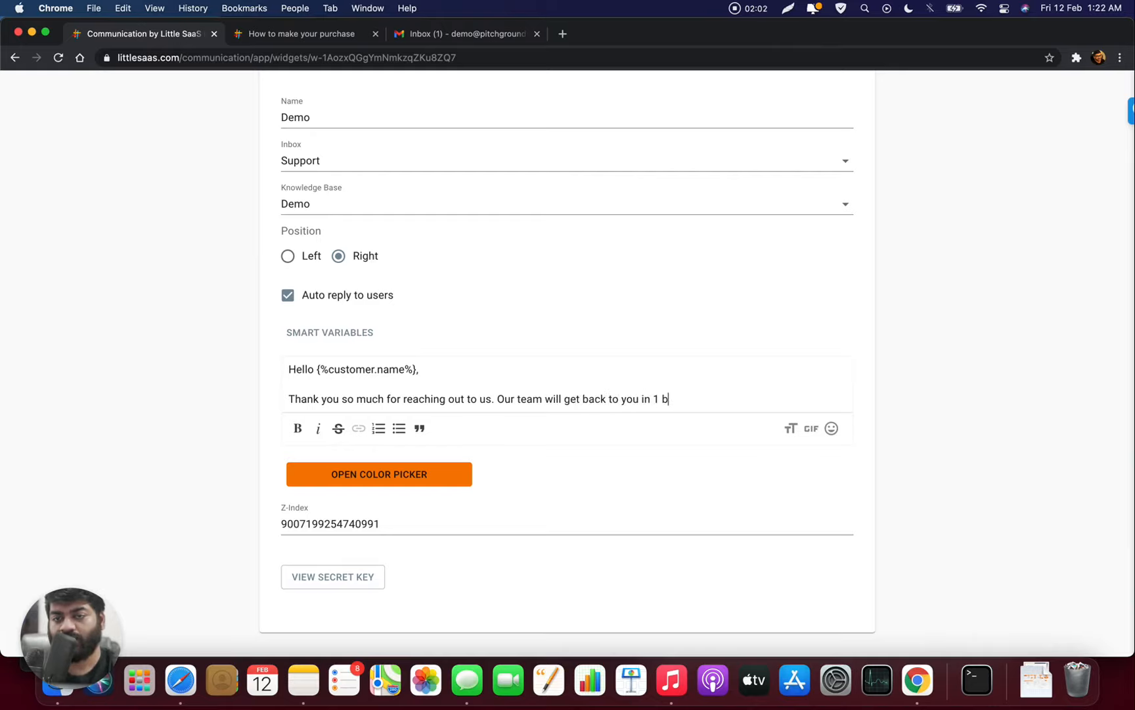
pyautogui.write('usiness ')
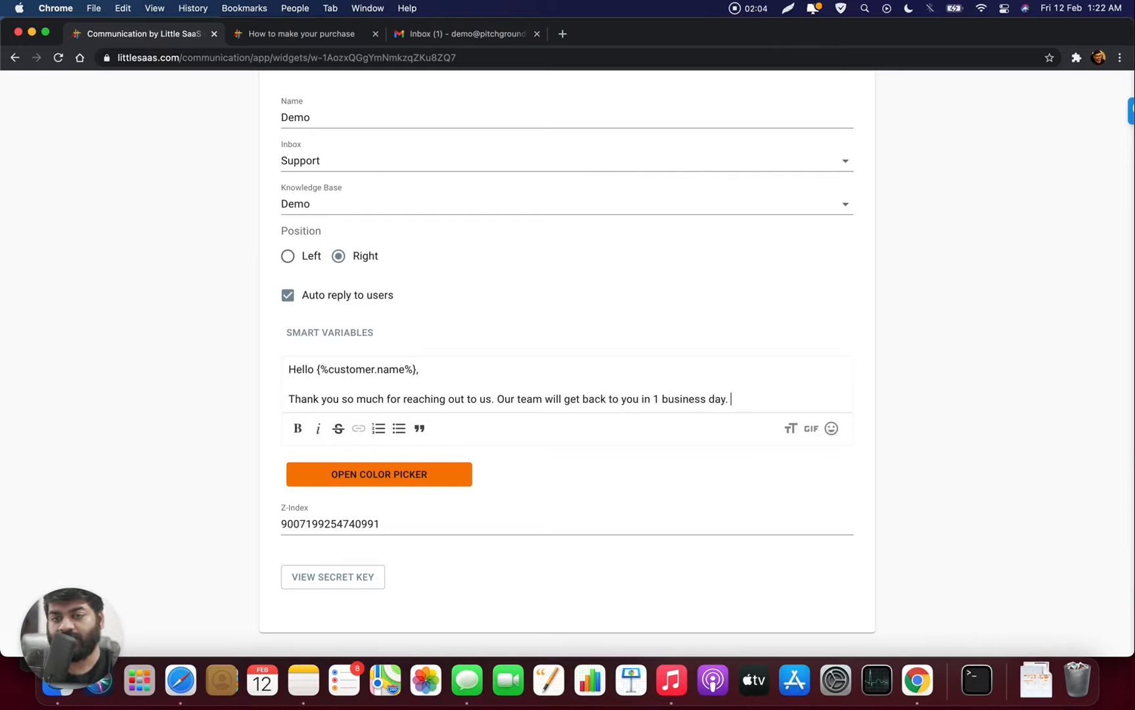
pyautogui.write('day. ')
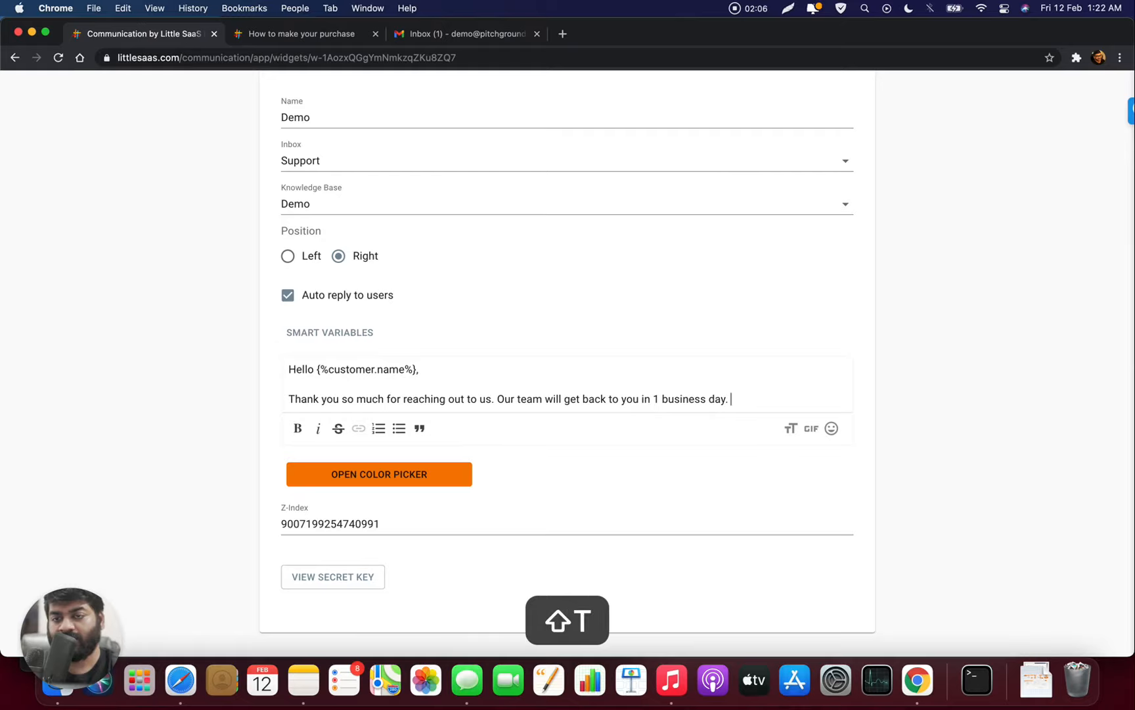
pyautogui.write('Here is your tic')
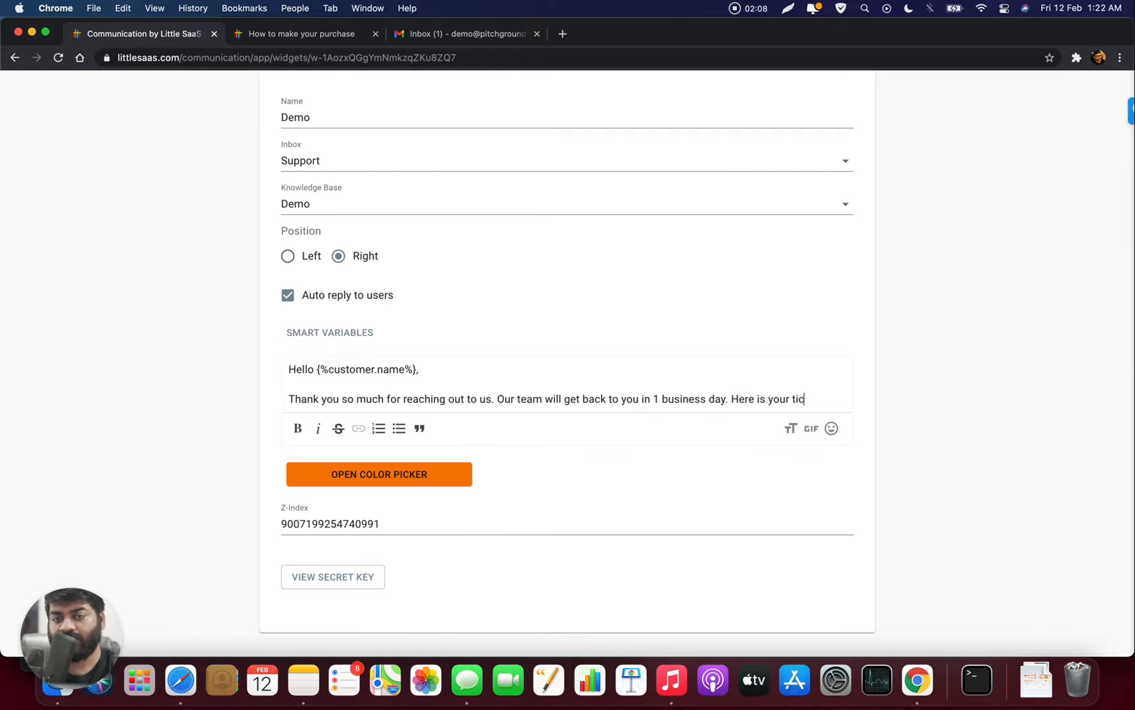
pyautogui.write('ket ID ')
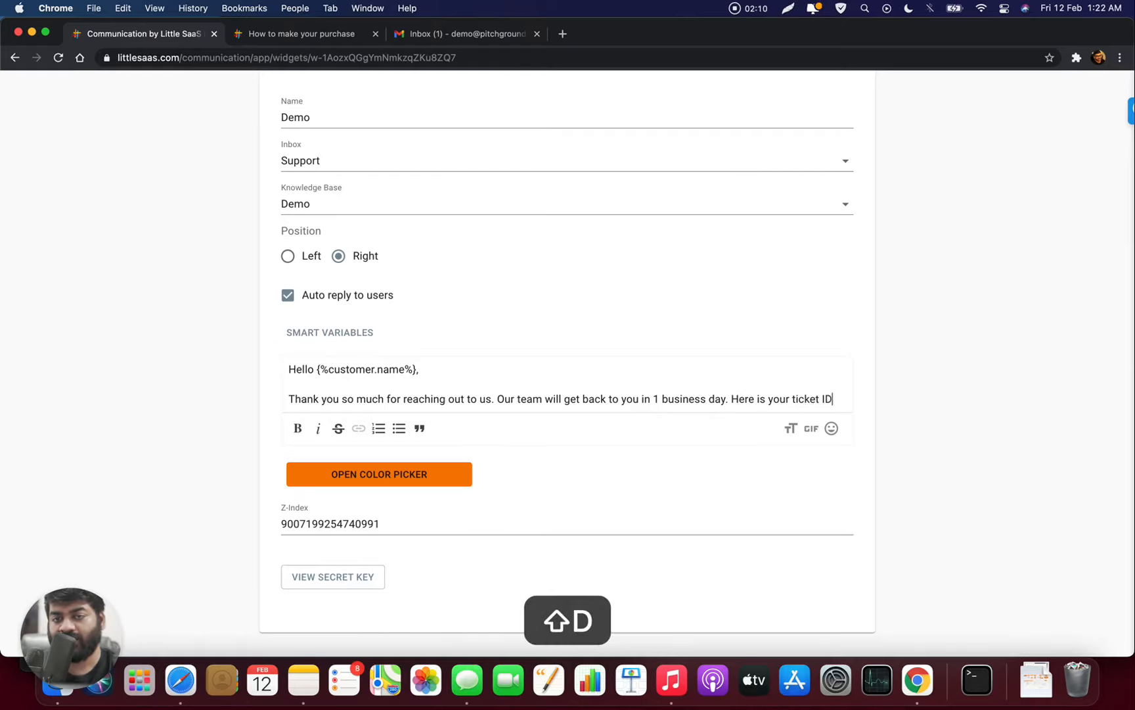
pyautogui.write(': for your')
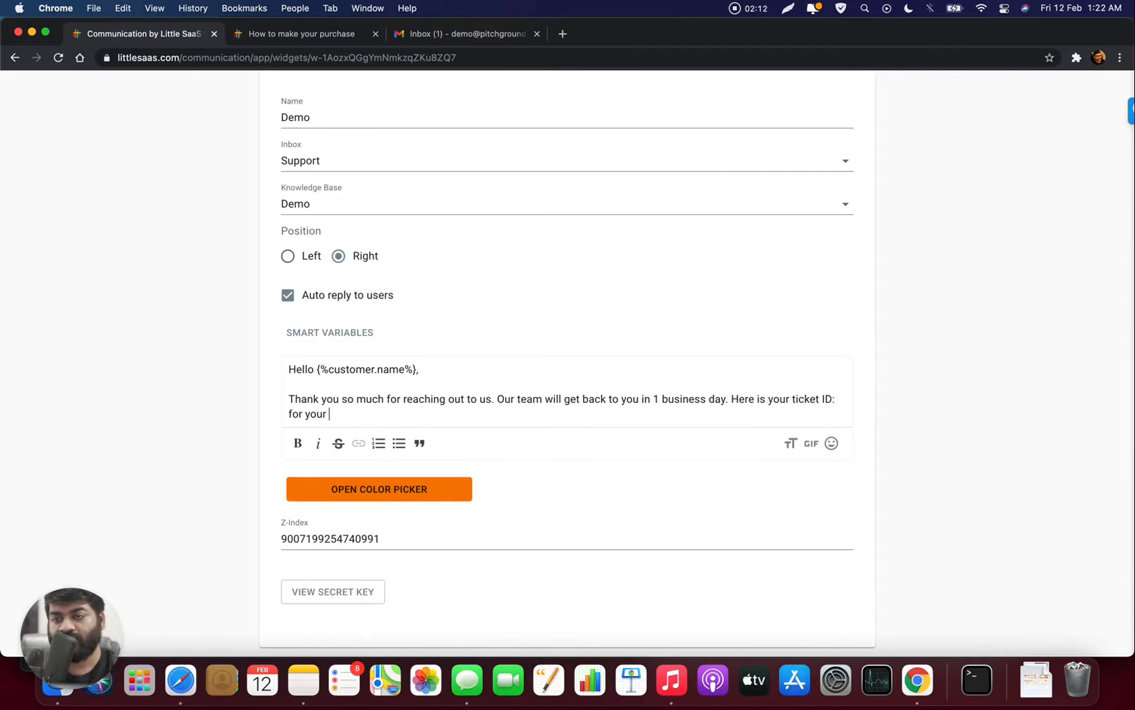
pyautogui.write(' reference.')
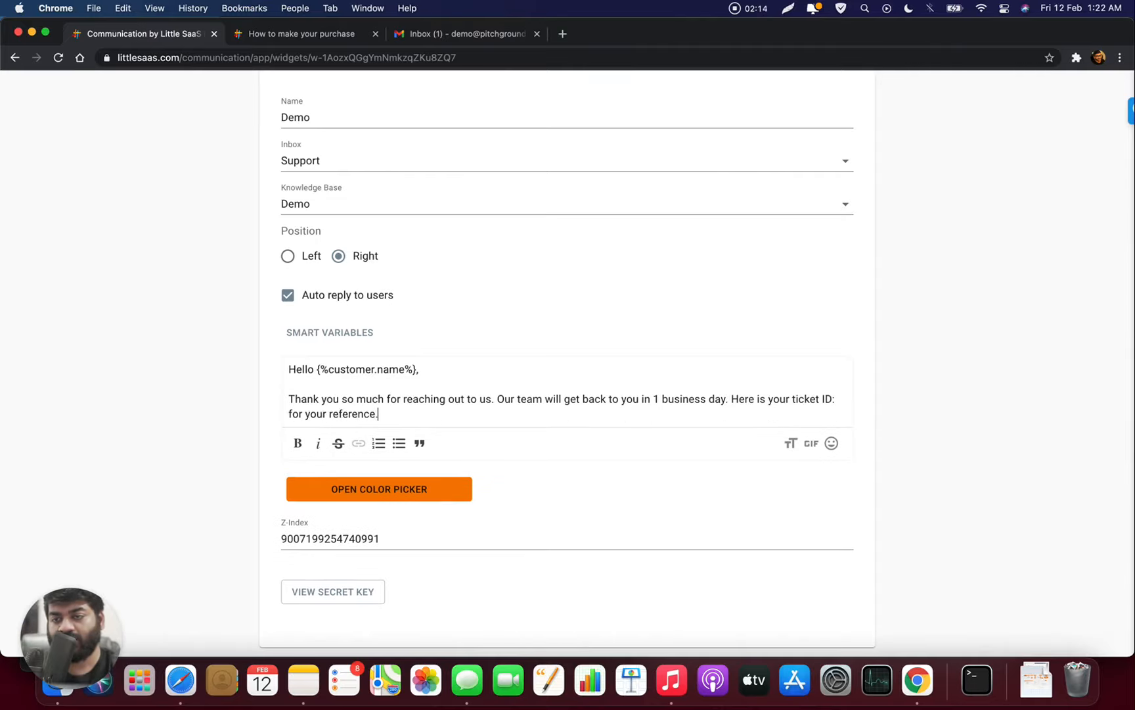
# - Copy the {%thread.number%} smart variable and paste it after 'ticket ID:' in the auto-reply
pyautogui.click(350, 334)
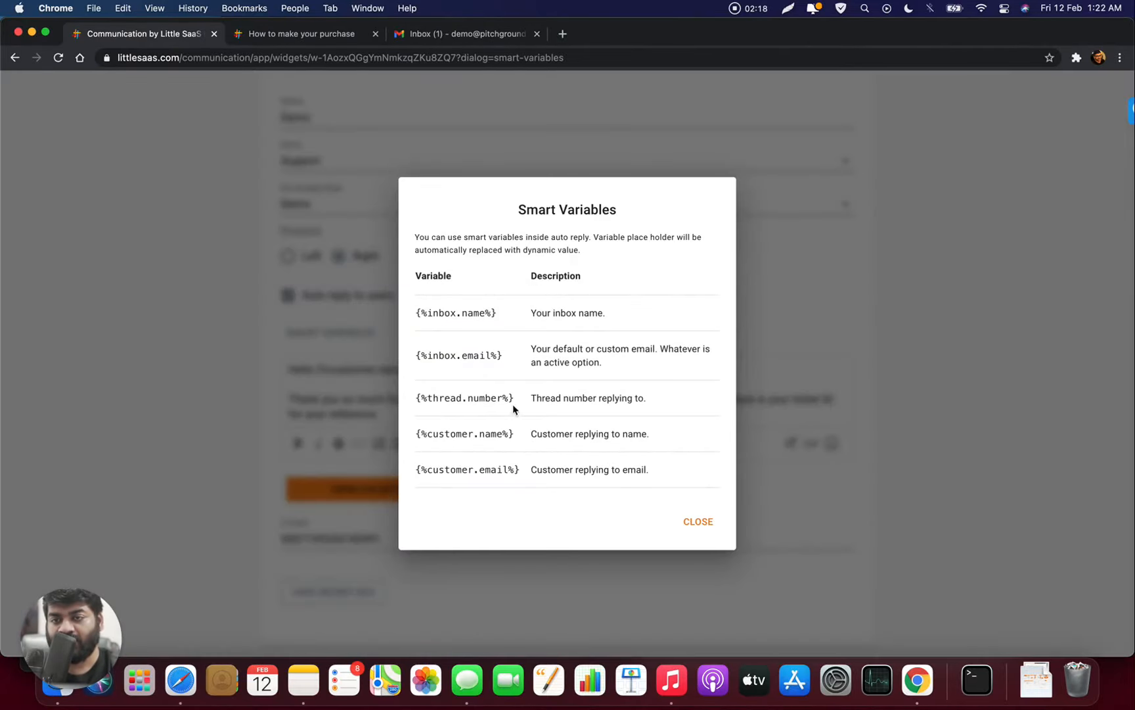
pyautogui.moveTo(515, 399); pyautogui.dragTo(419, 398)
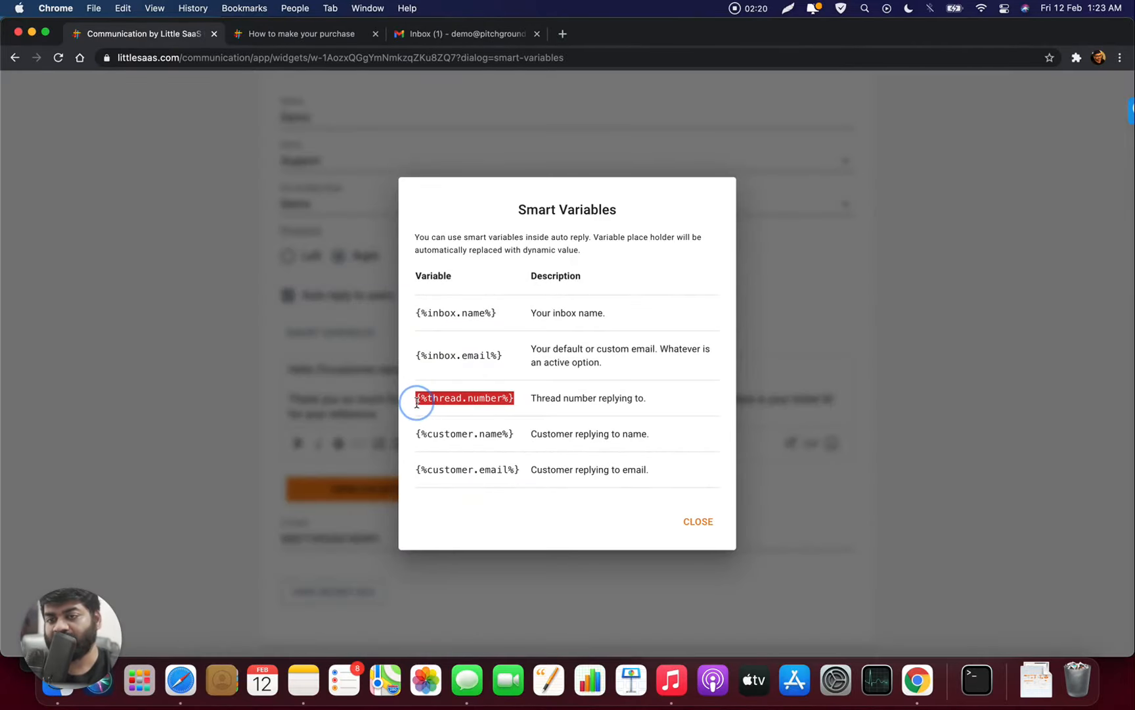
pyautogui.press('super+c')
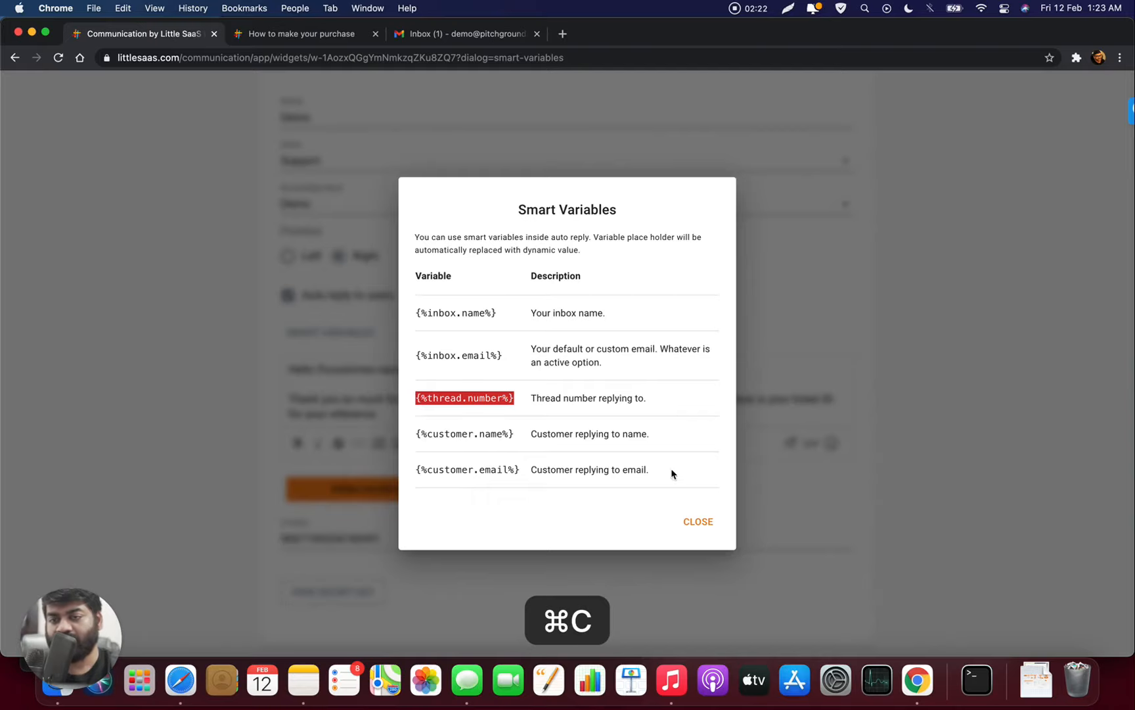
pyautogui.click(697, 522)
pyautogui.click(837, 399)
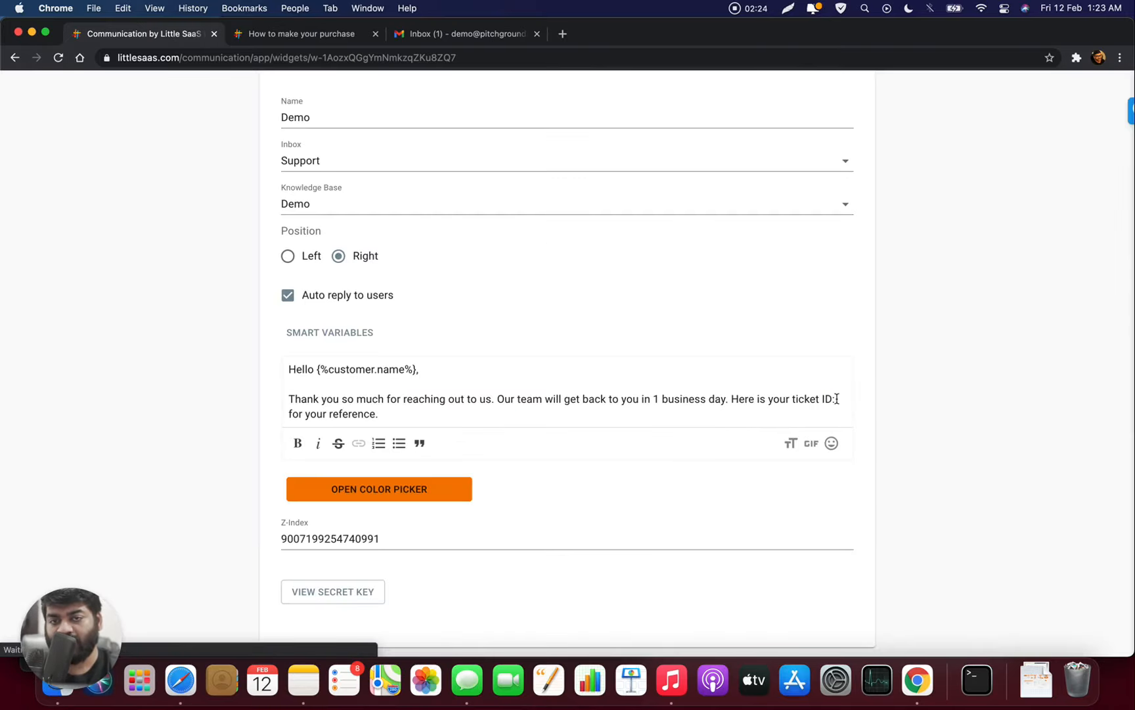
pyautogui.click(837, 398)
pyautogui.press('super+shift+v')
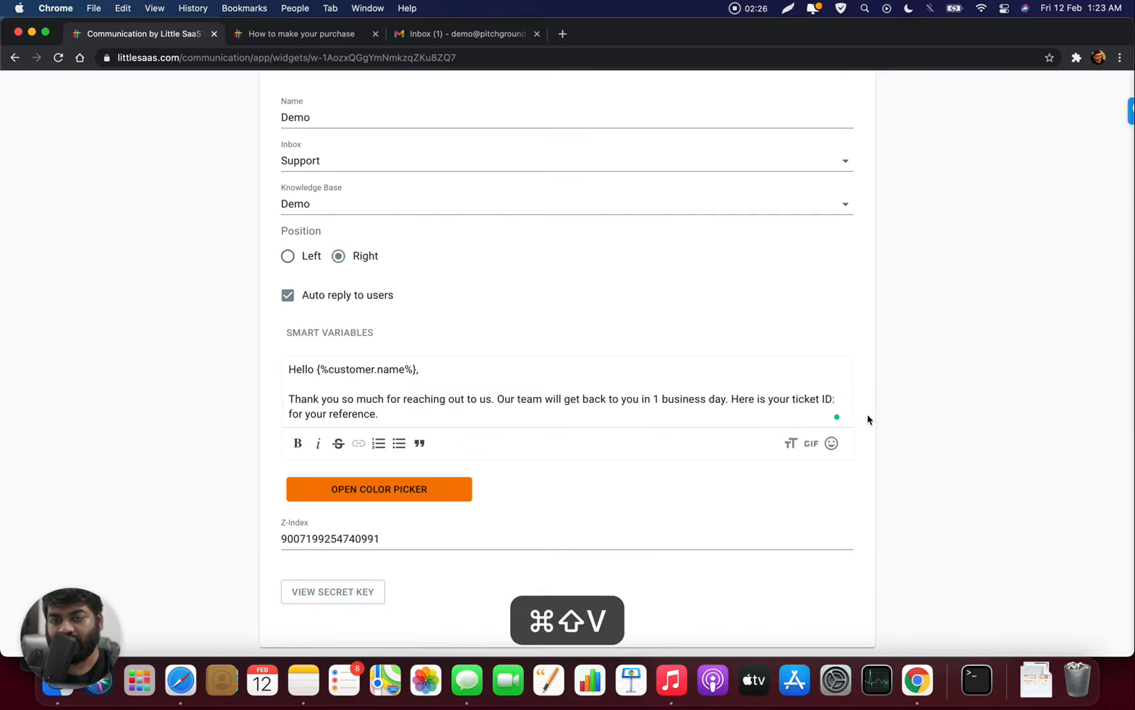
pyautogui.click(836, 416)
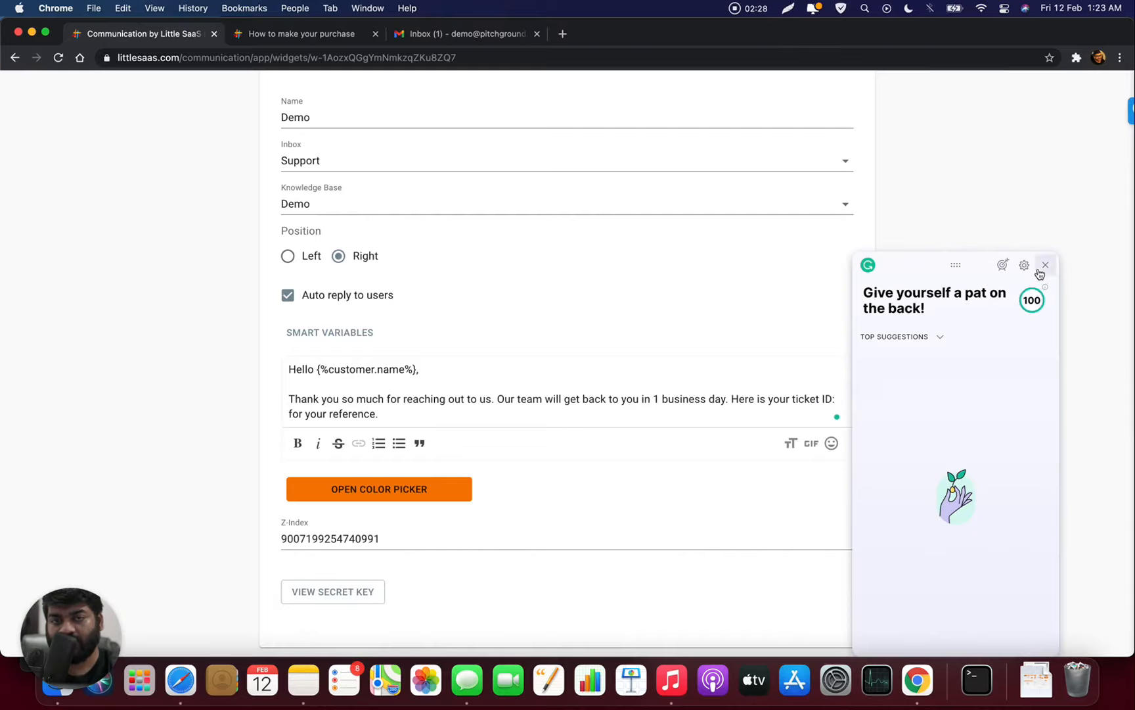
pyautogui.click(1052, 268)
pyautogui.click(837, 398)
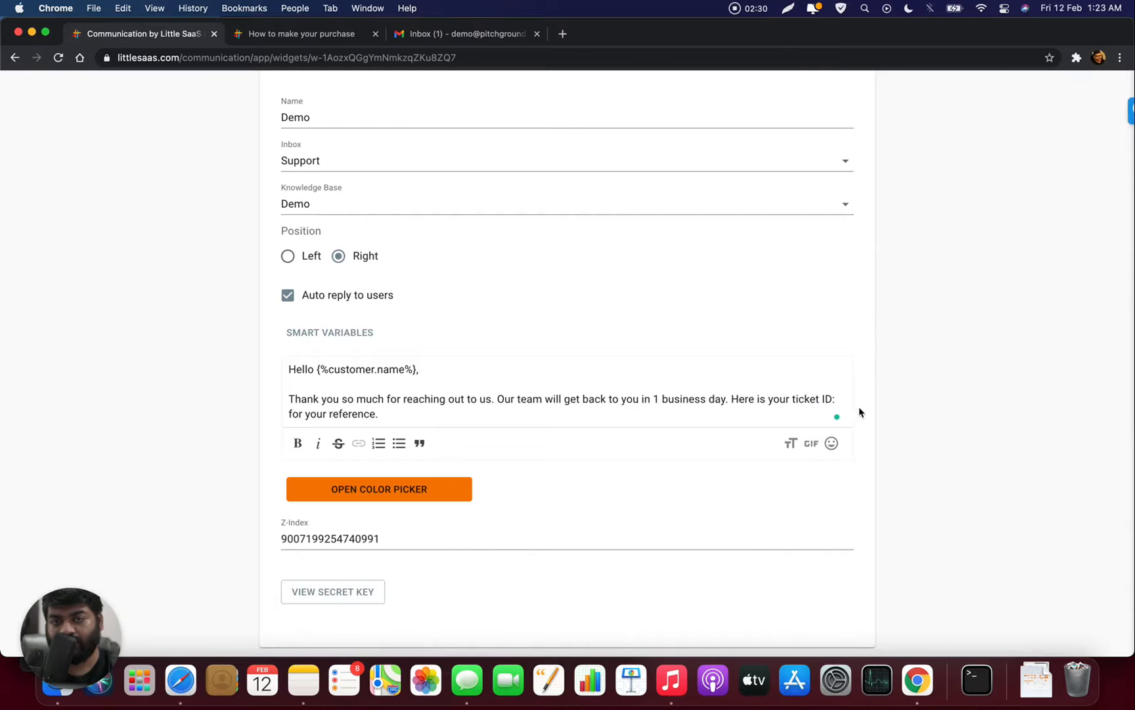
pyautogui.press('super+shift+v')
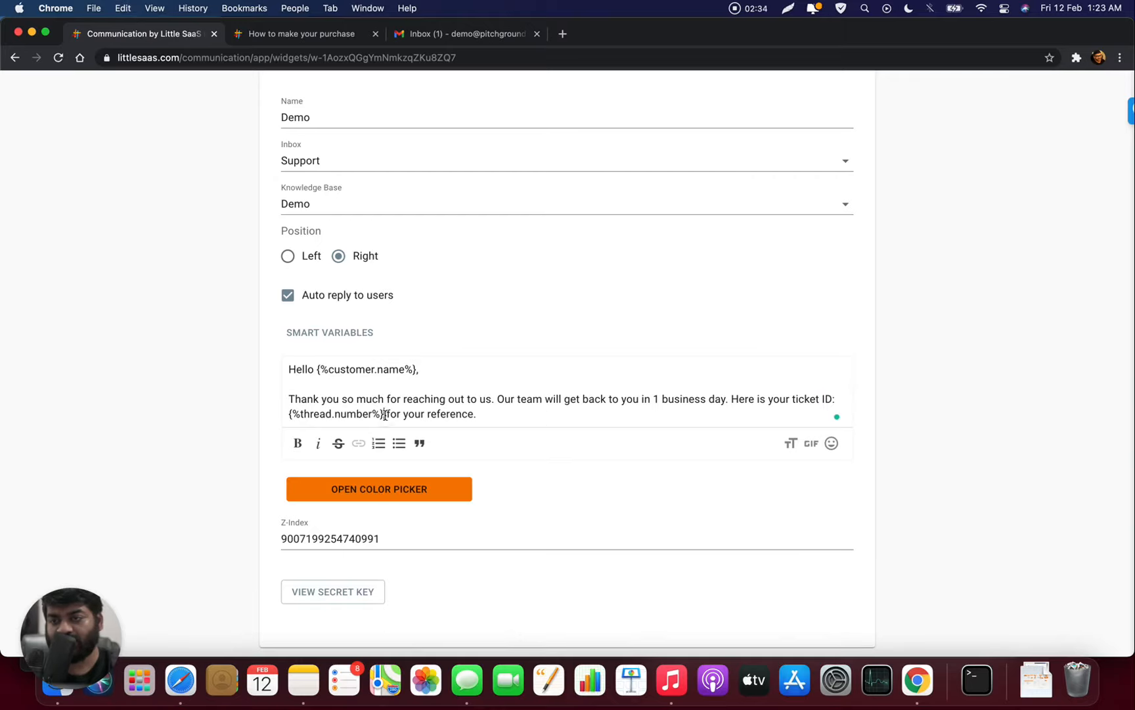
# - Make the pasted {%thread.number%} bold and save the widget settings
pyautogui.moveTo(385, 414); pyautogui.dragTo(294, 415)
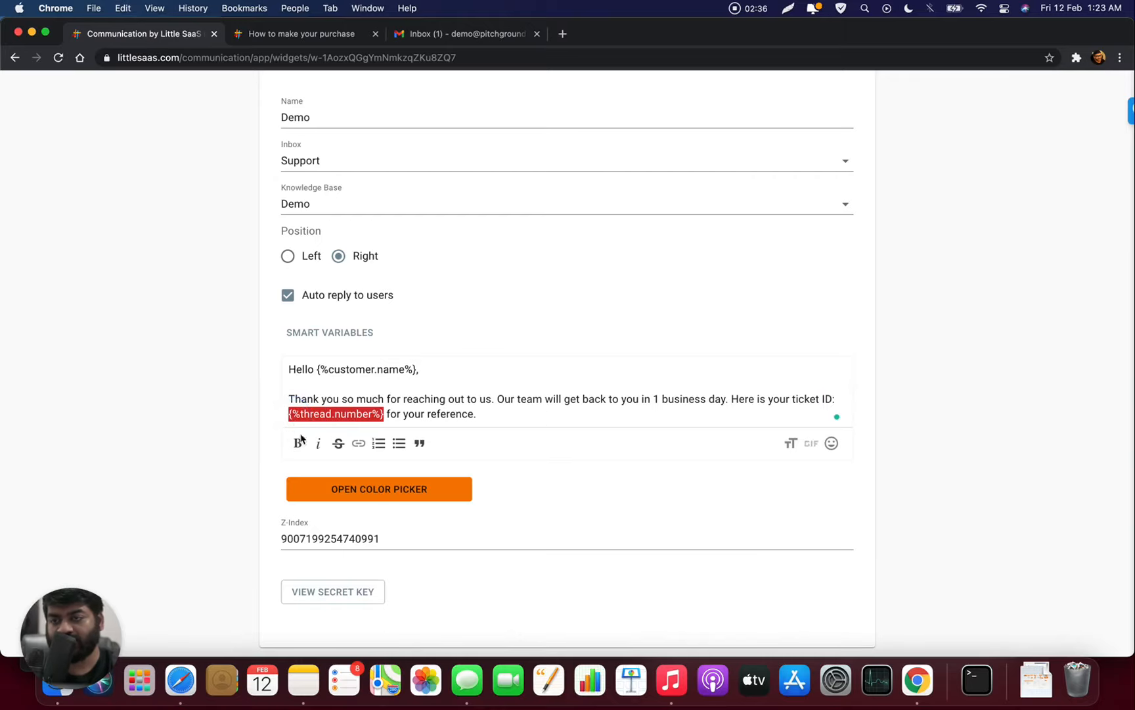
pyautogui.click(297, 443)
pyautogui.click(495, 409)
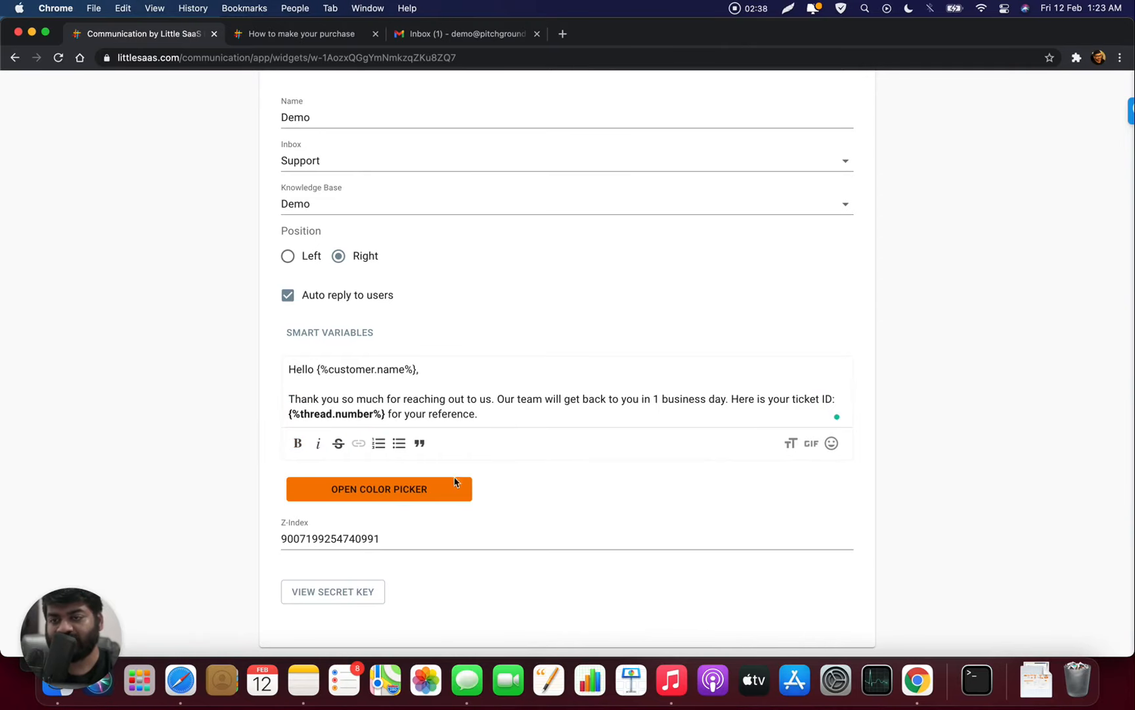
pyautogui.scroll(-5, 605, 459)
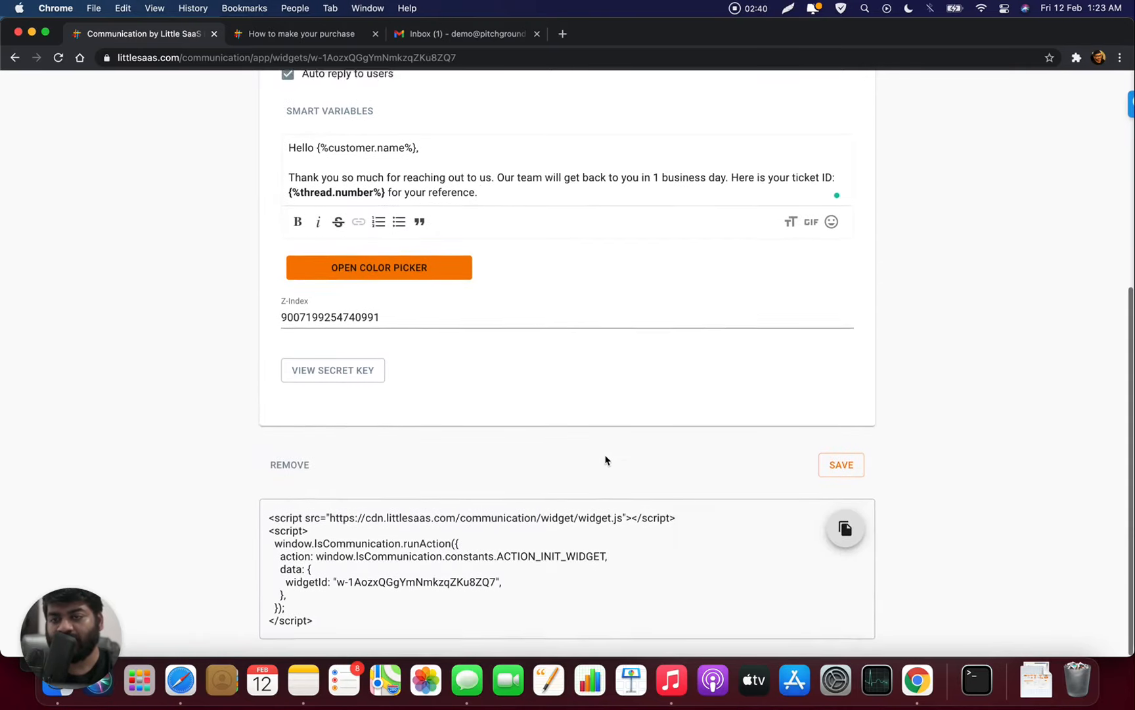
pyautogui.click(846, 473)
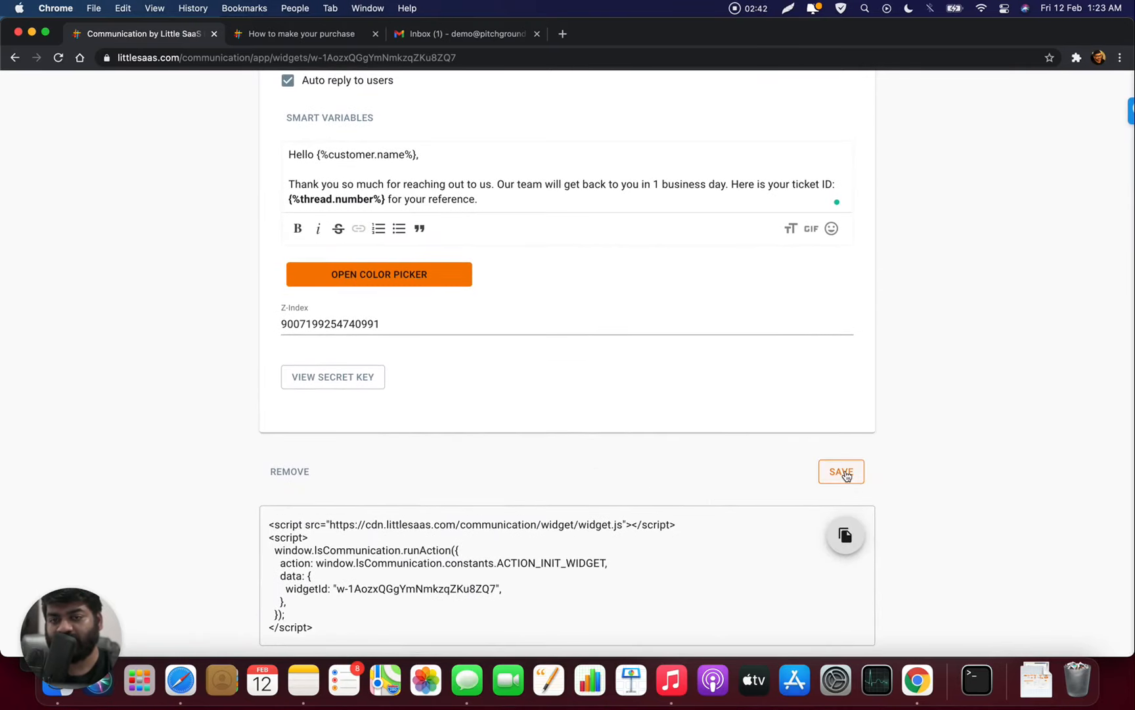
# - Preview Thai, Spanish, Dutch, French and another quick translation of the widget, then restore English
pyautogui.scroll(3, 554, 412)
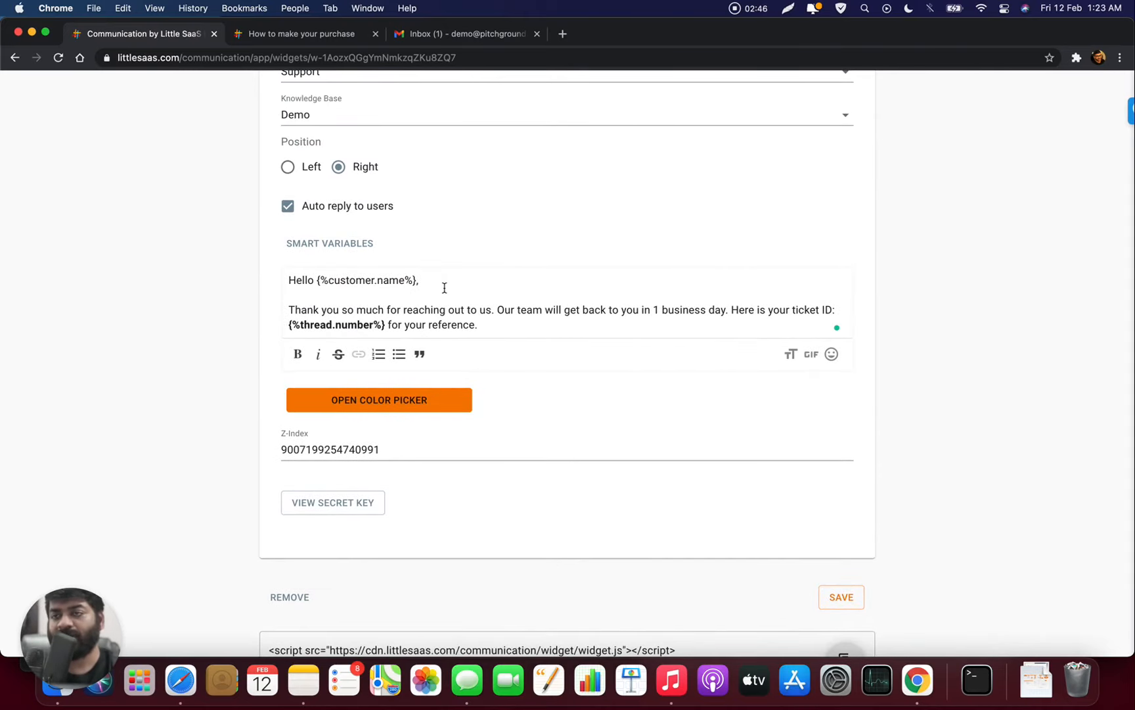
pyautogui.scroll(-3, 445, 288)
pyautogui.scroll(8, 444, 289)
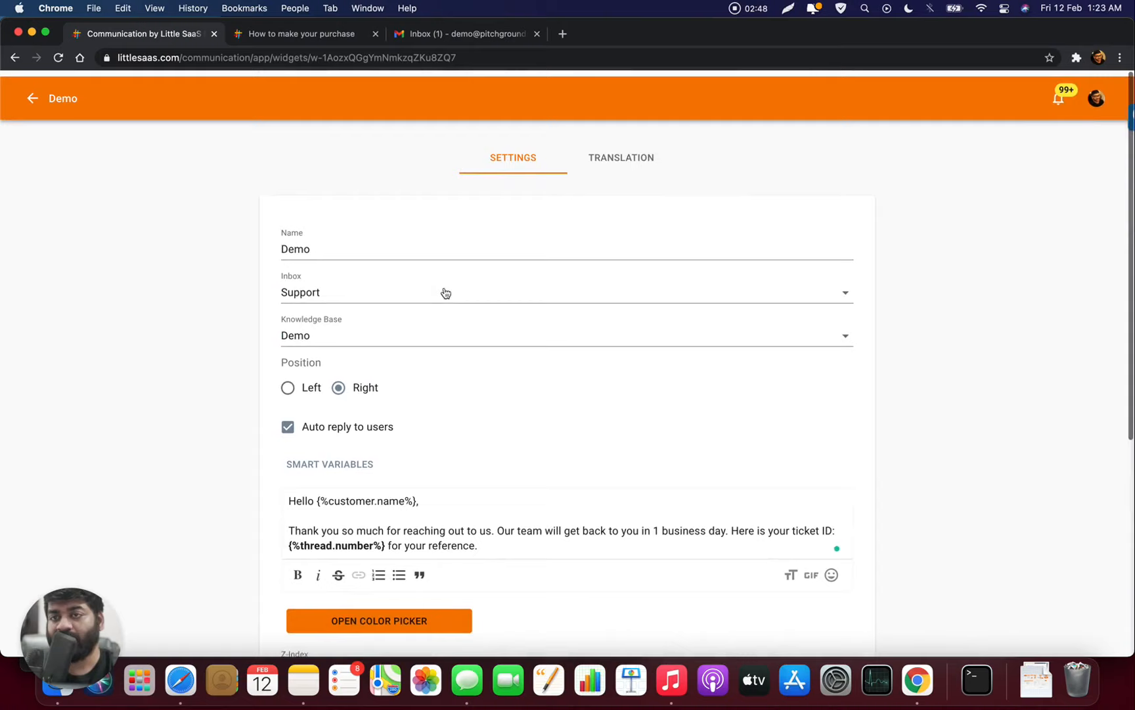
pyautogui.click(646, 158)
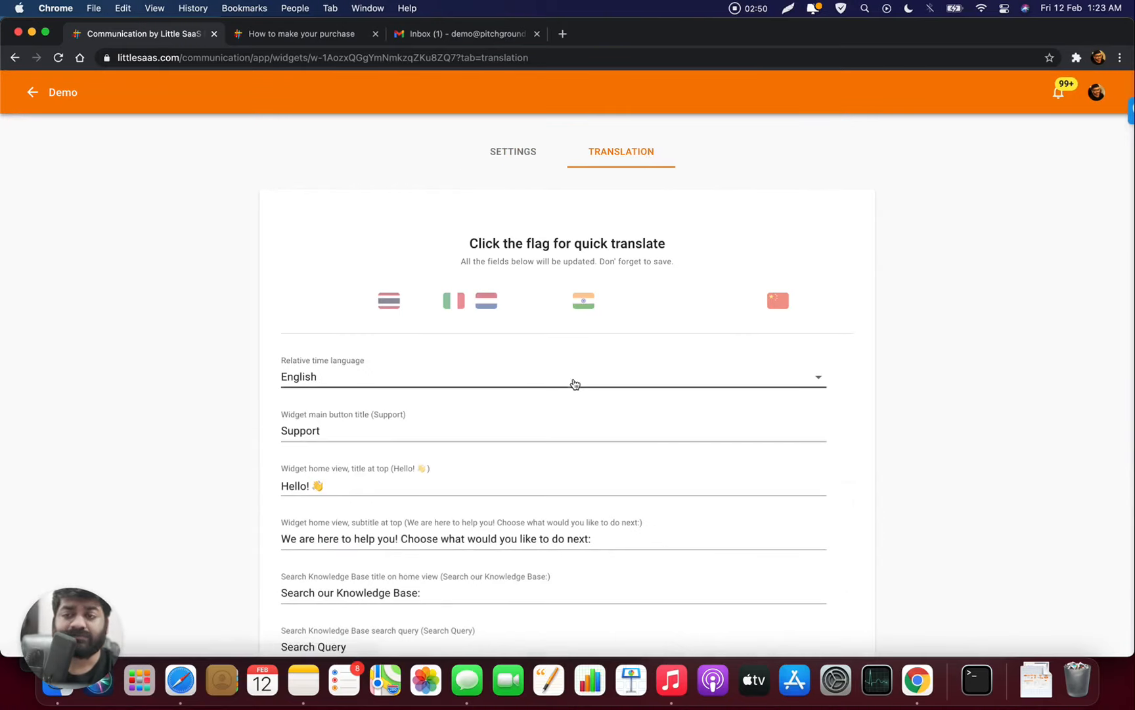
pyautogui.click(394, 307)
pyautogui.click(421, 302)
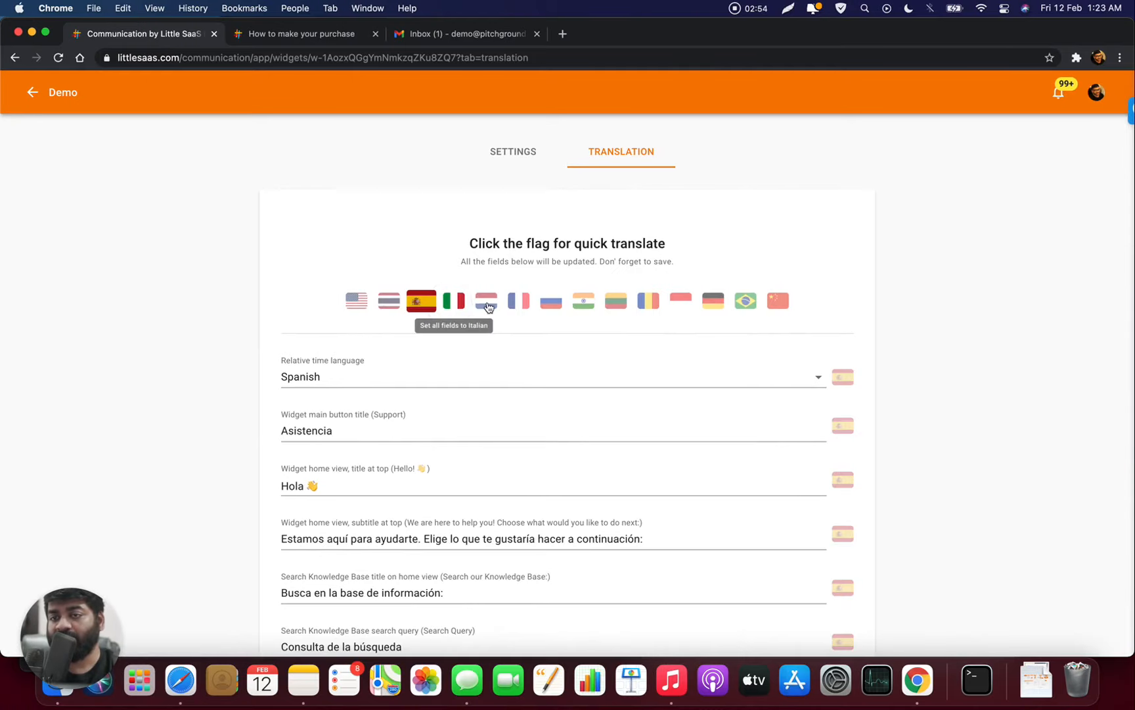
pyautogui.click(487, 307)
pyautogui.click(518, 302)
pyautogui.click(598, 307)
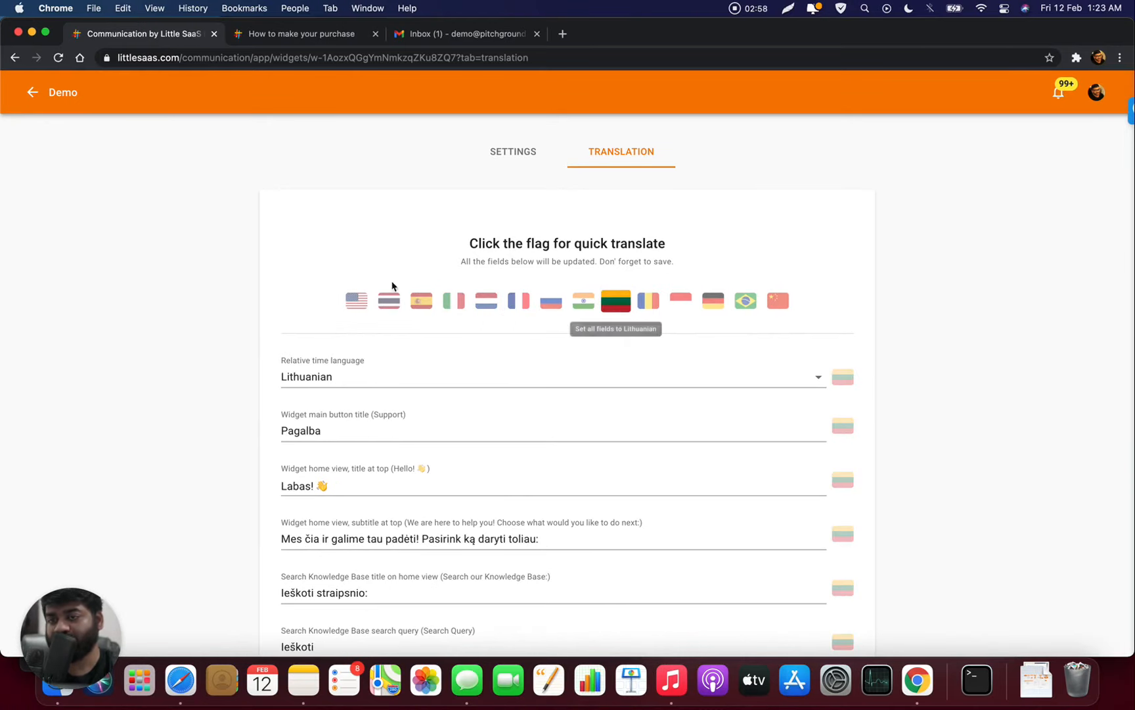
pyautogui.click(357, 301)
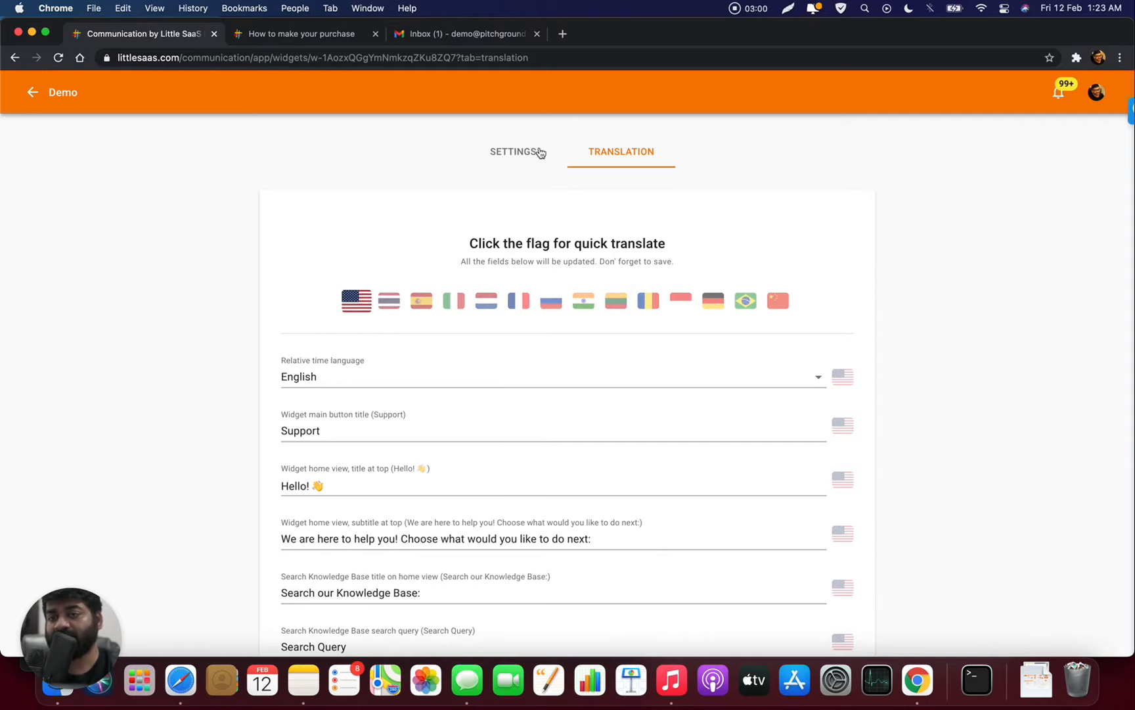
pyautogui.click(516, 158)
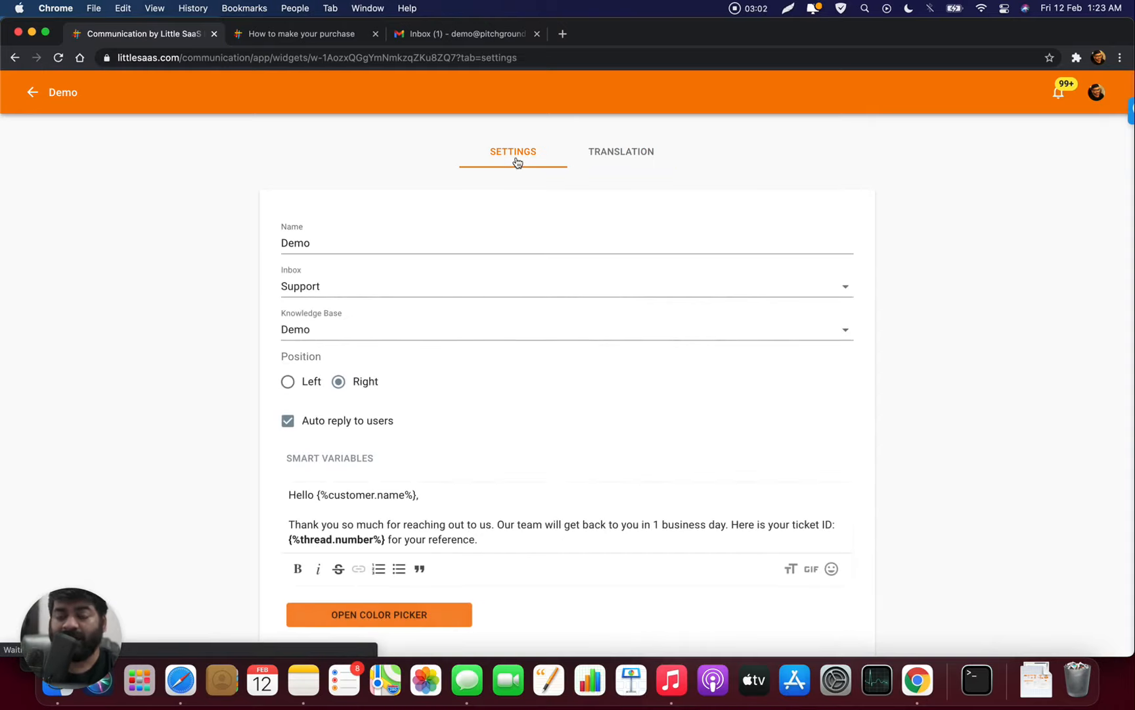
# - Copy the Demo widget's embed script that loads widget.js from cdn.littlesaas.com
pyautogui.scroll(-5, 622, 247)
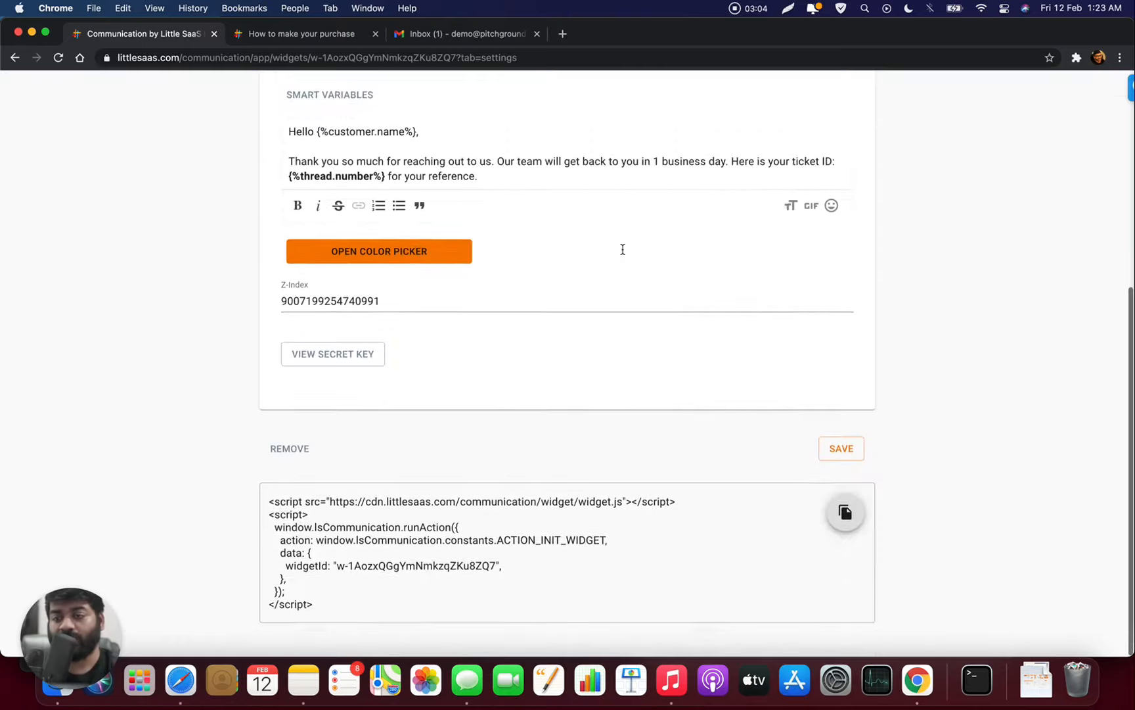
pyautogui.scroll(6, 623, 249)
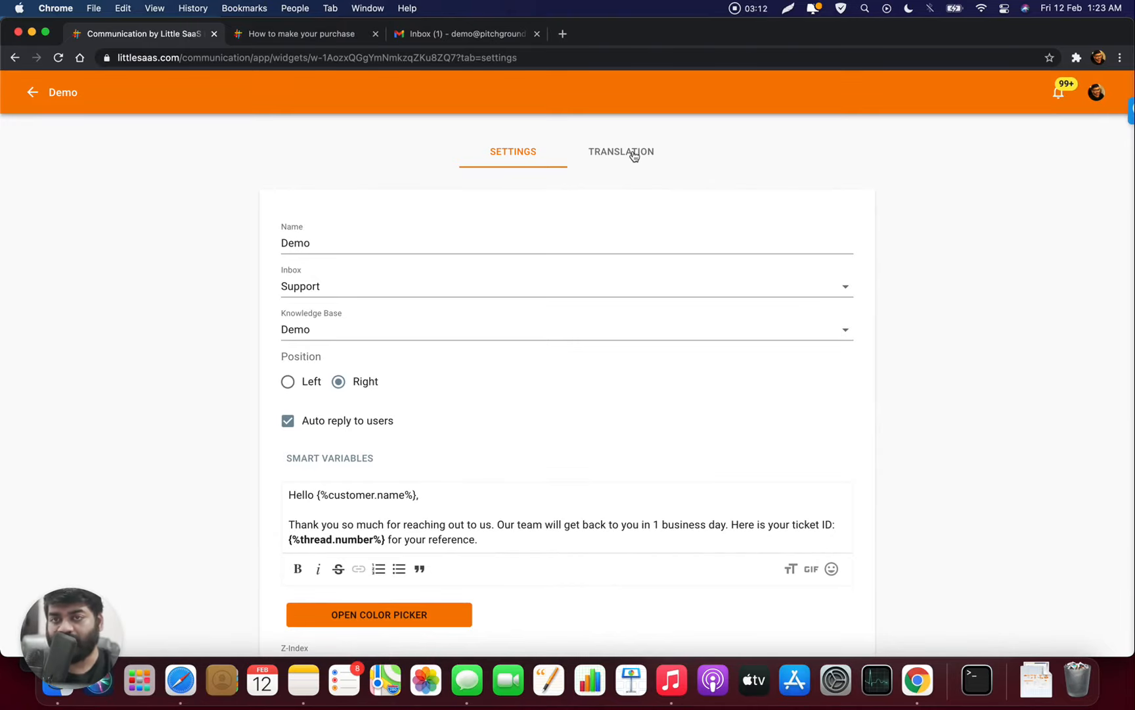
pyautogui.scroll(-5, 634, 155)
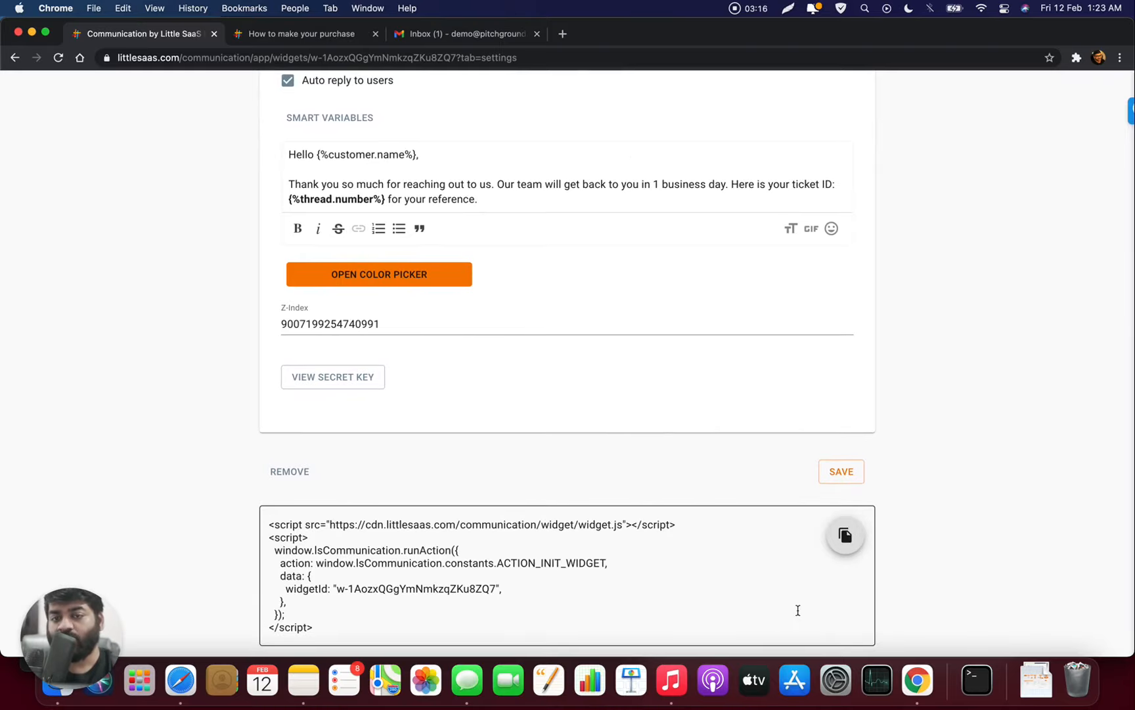
pyautogui.click(845, 536)
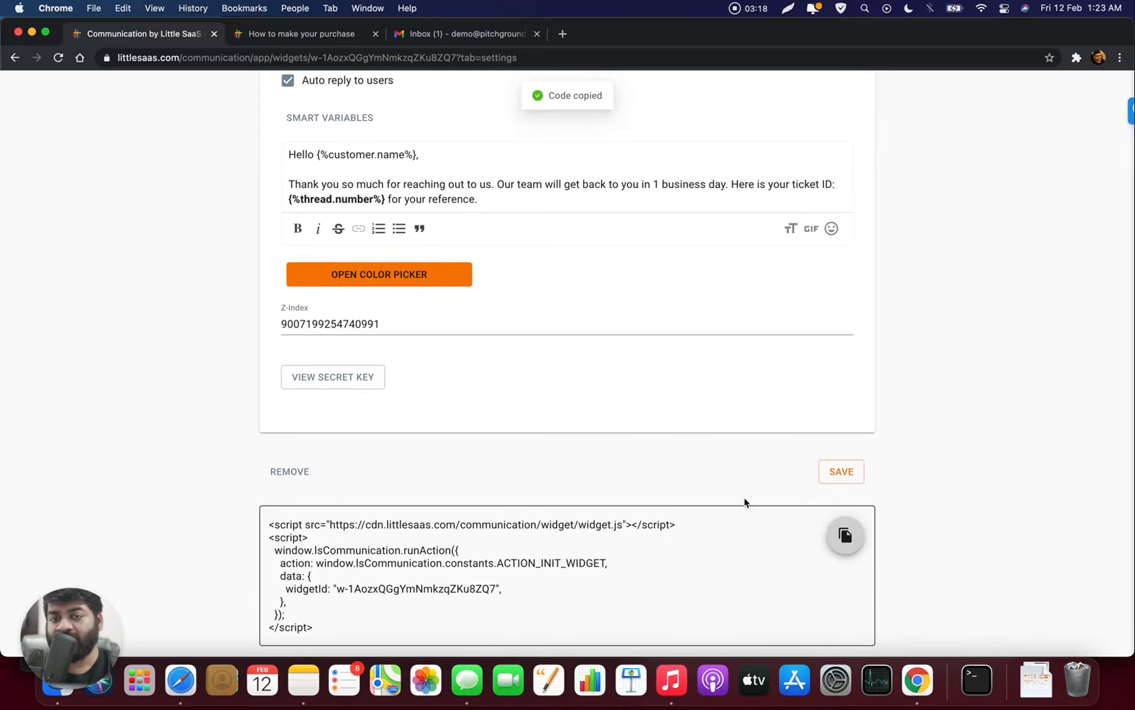
pyautogui.scroll(5, 728, 611)
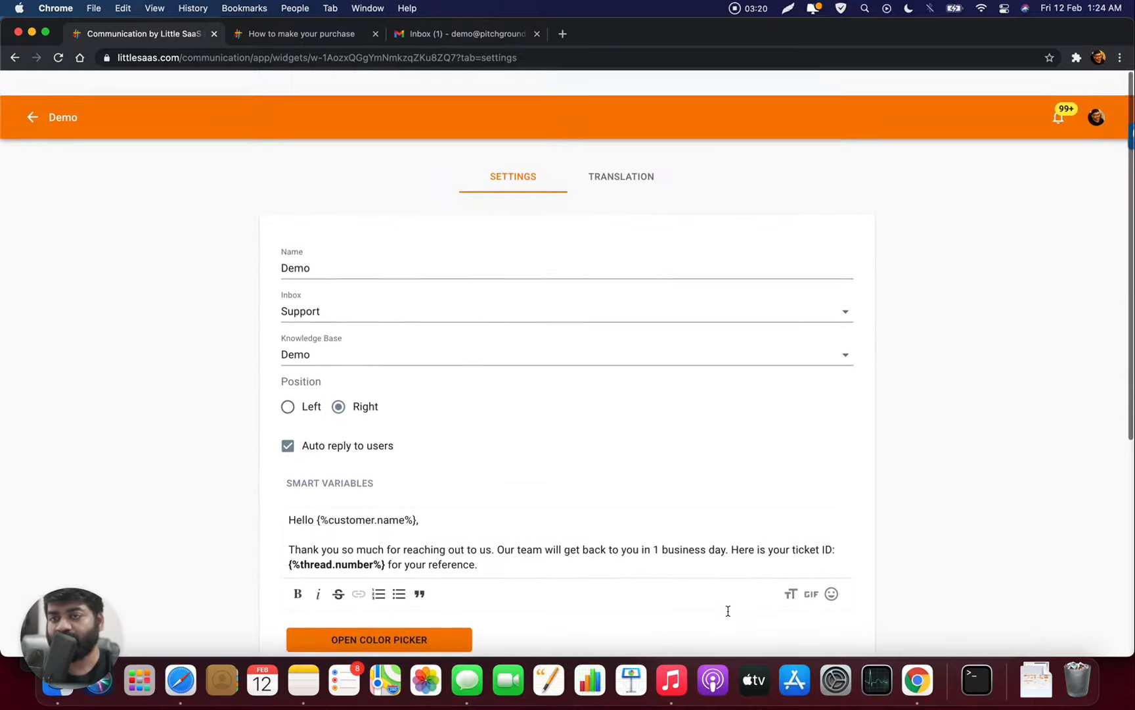
# - Navigate from the widgets page to the Demo knowledge base's settings
pyautogui.click(36, 102)
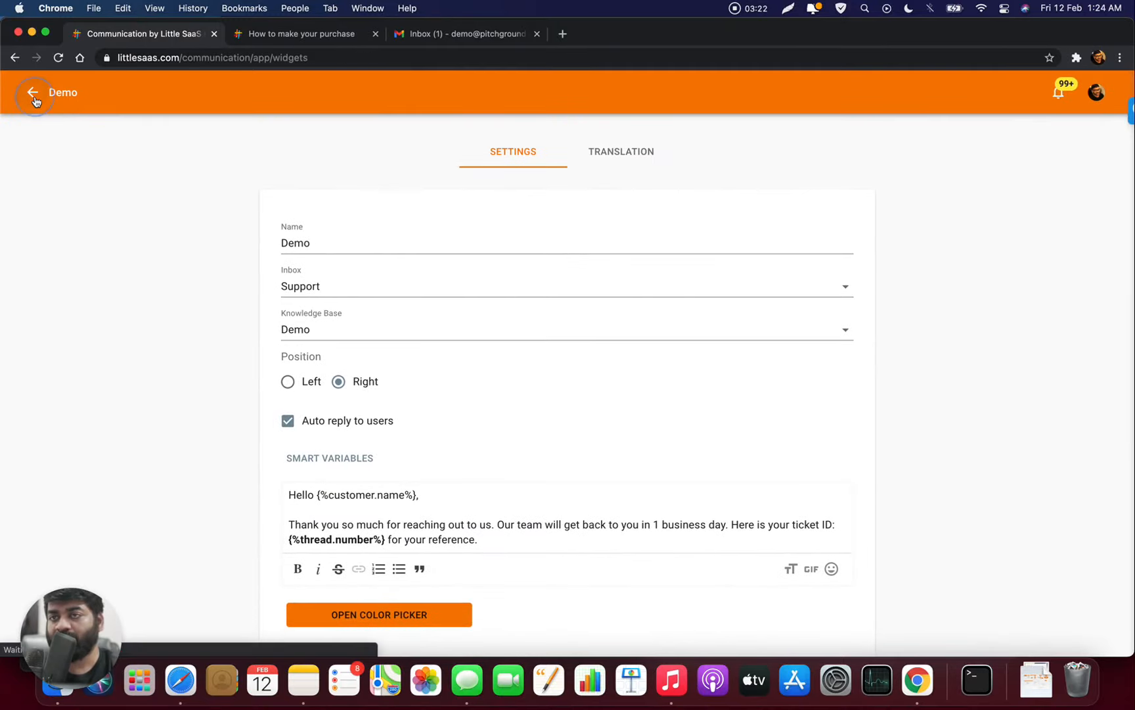
pyautogui.click(34, 97)
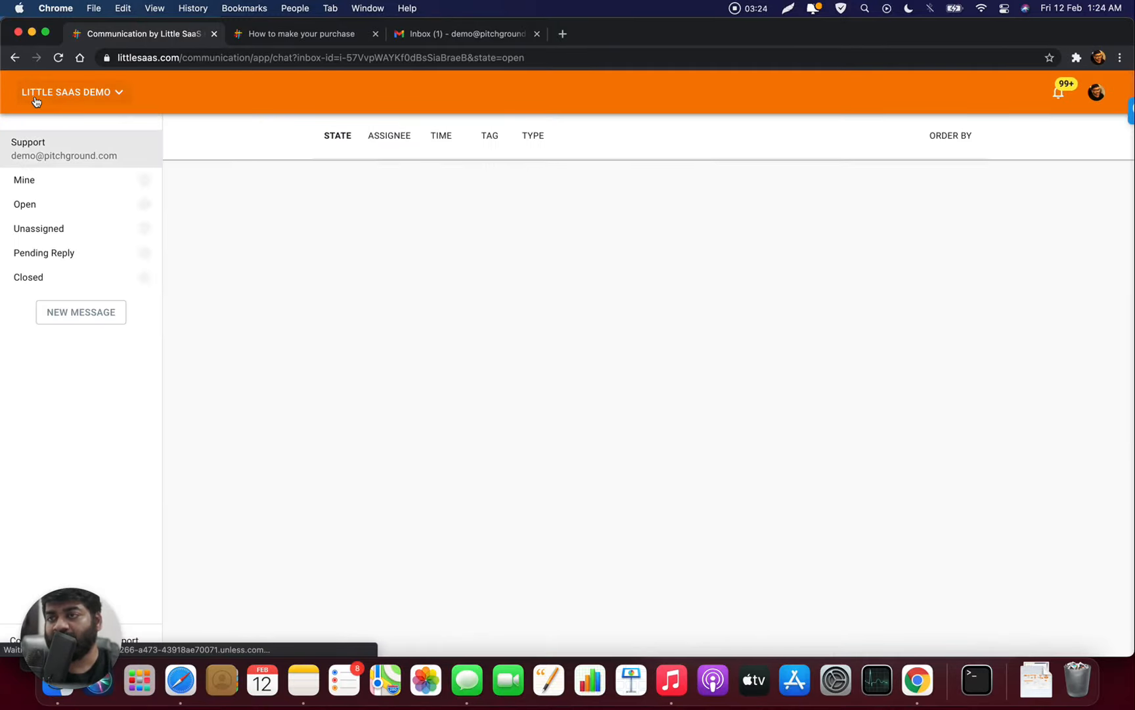
pyautogui.click(40, 93)
pyautogui.click(81, 130)
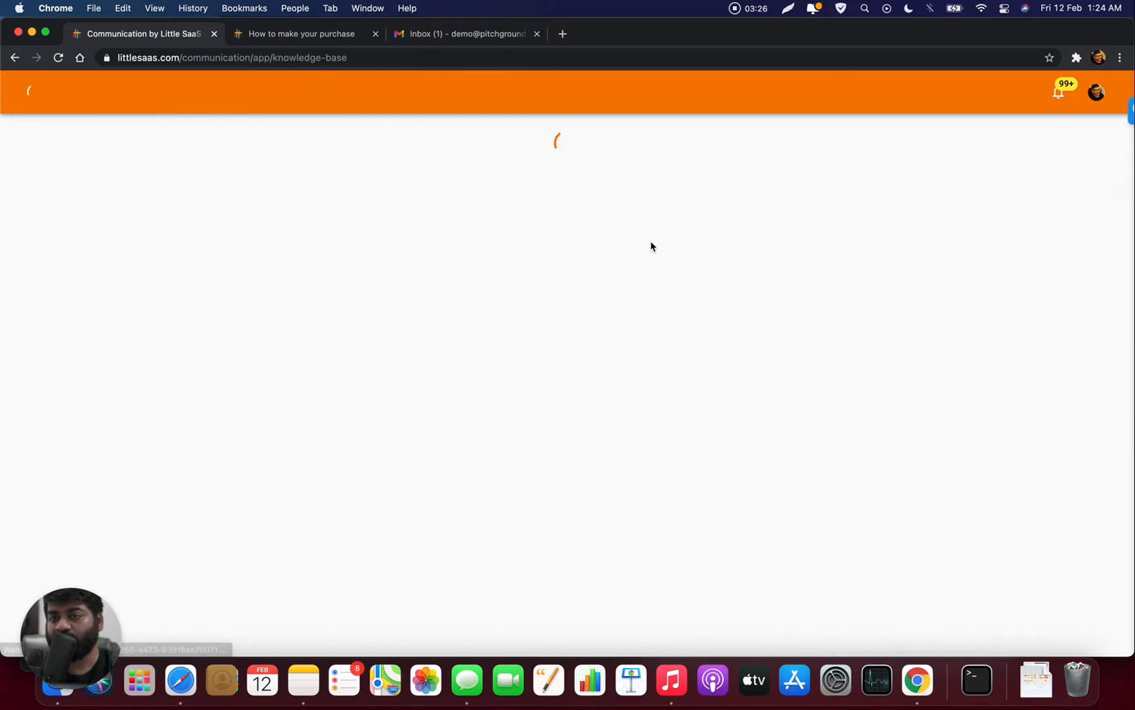
pyautogui.click(734, 241)
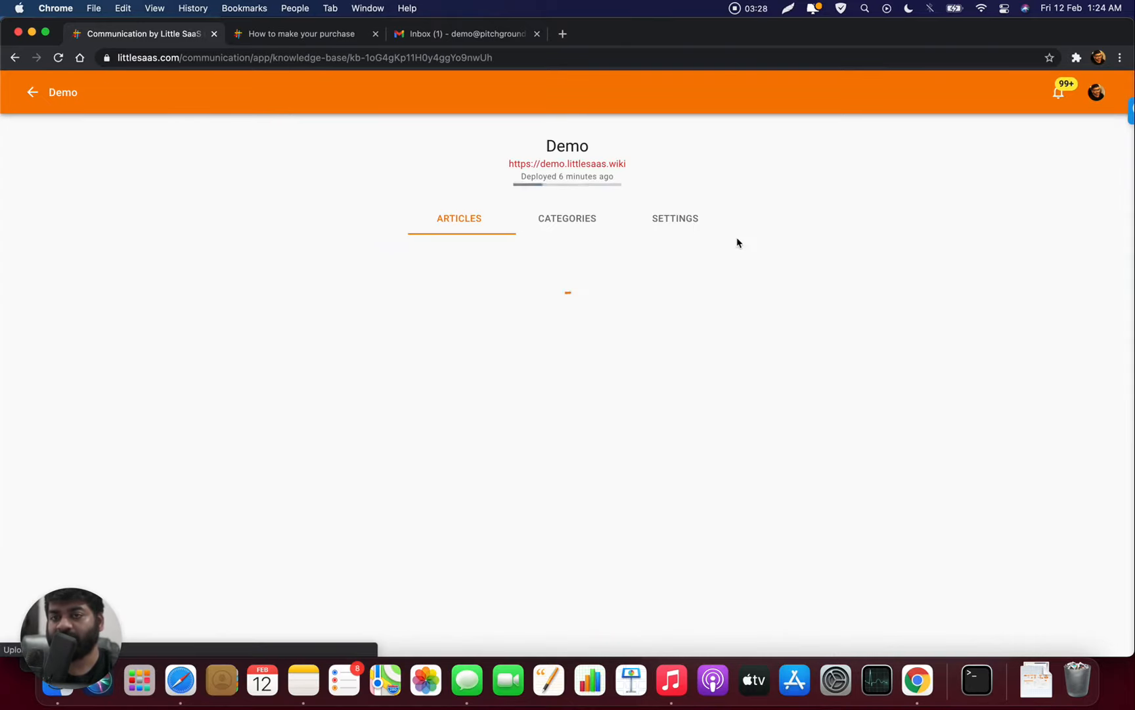
pyautogui.click(669, 226)
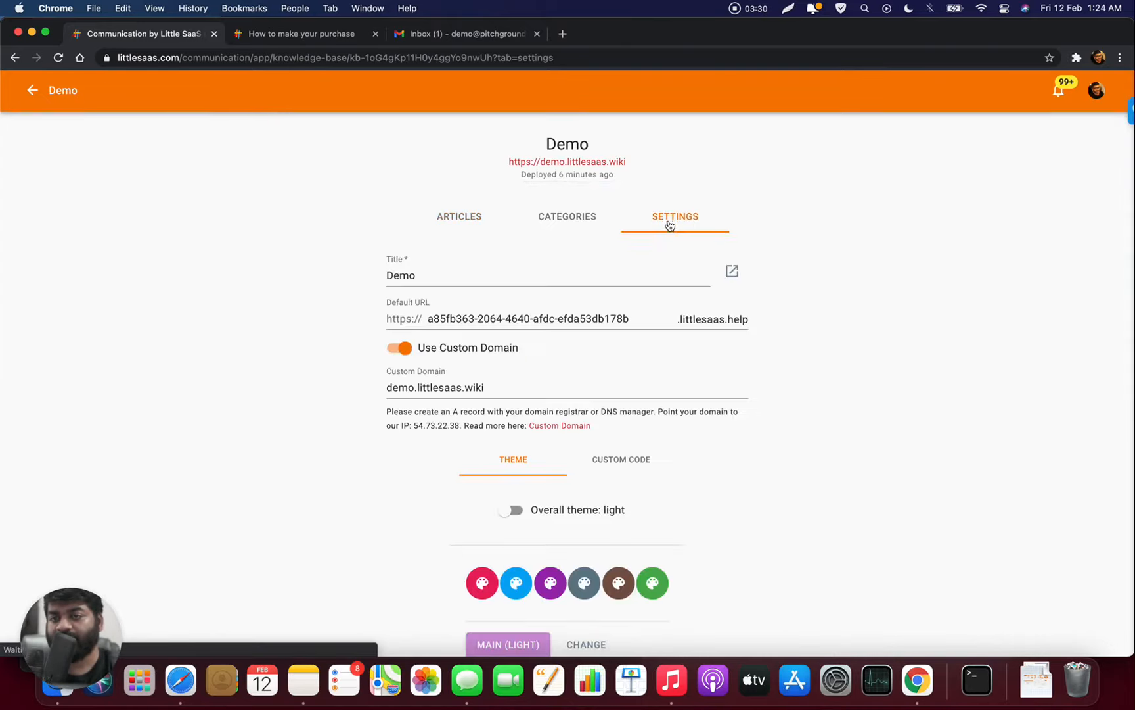
# - Paste the widget embed script into the after-body-open custom code and save
pyautogui.scroll(-3, 667, 227)
pyautogui.click(622, 333)
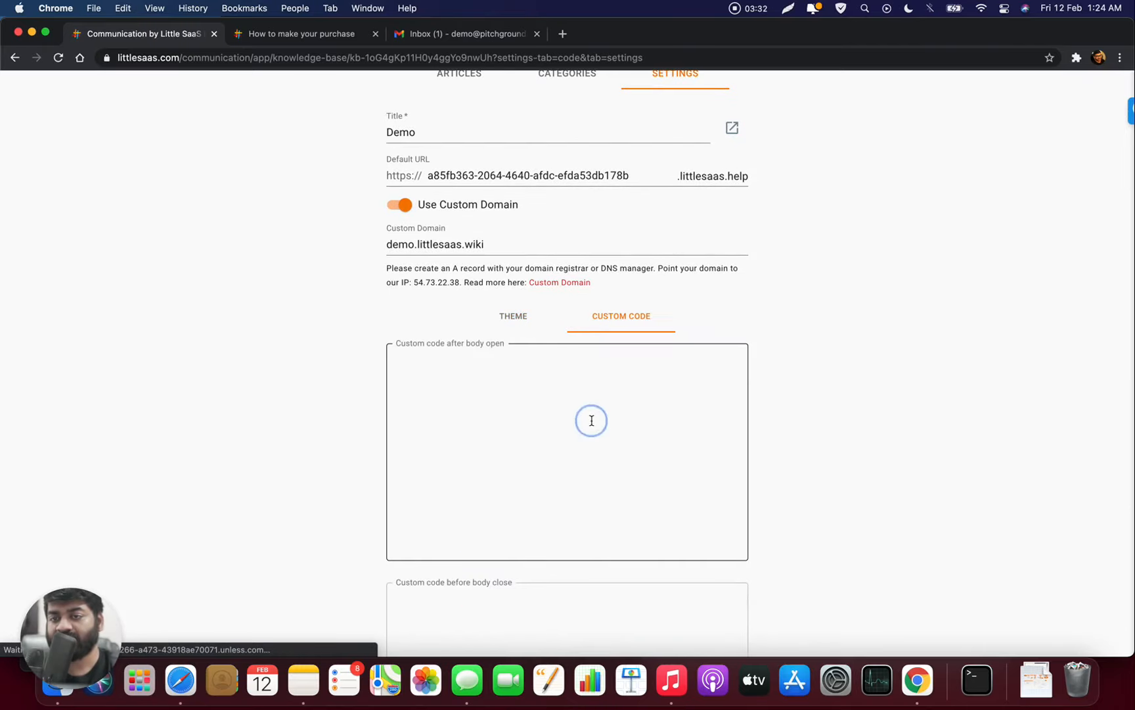
pyautogui.click(551, 397)
pyautogui.press('cmd+v')
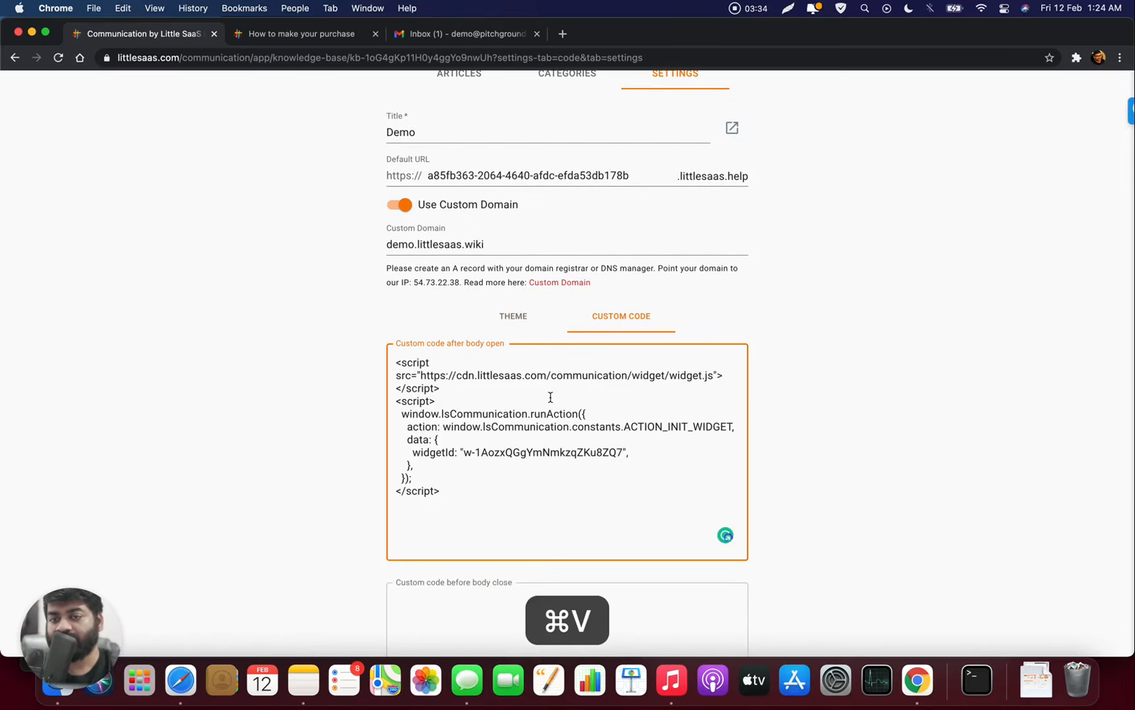
pyautogui.scroll(-3, 551, 397)
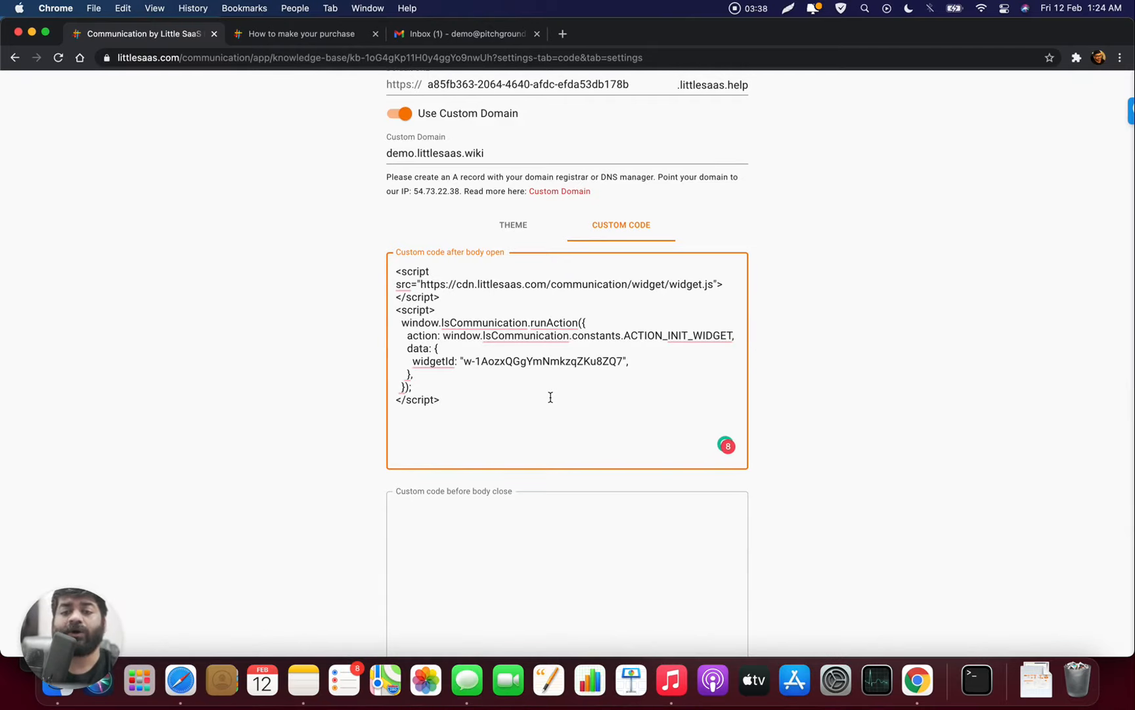
pyautogui.scroll(-5, 551, 397)
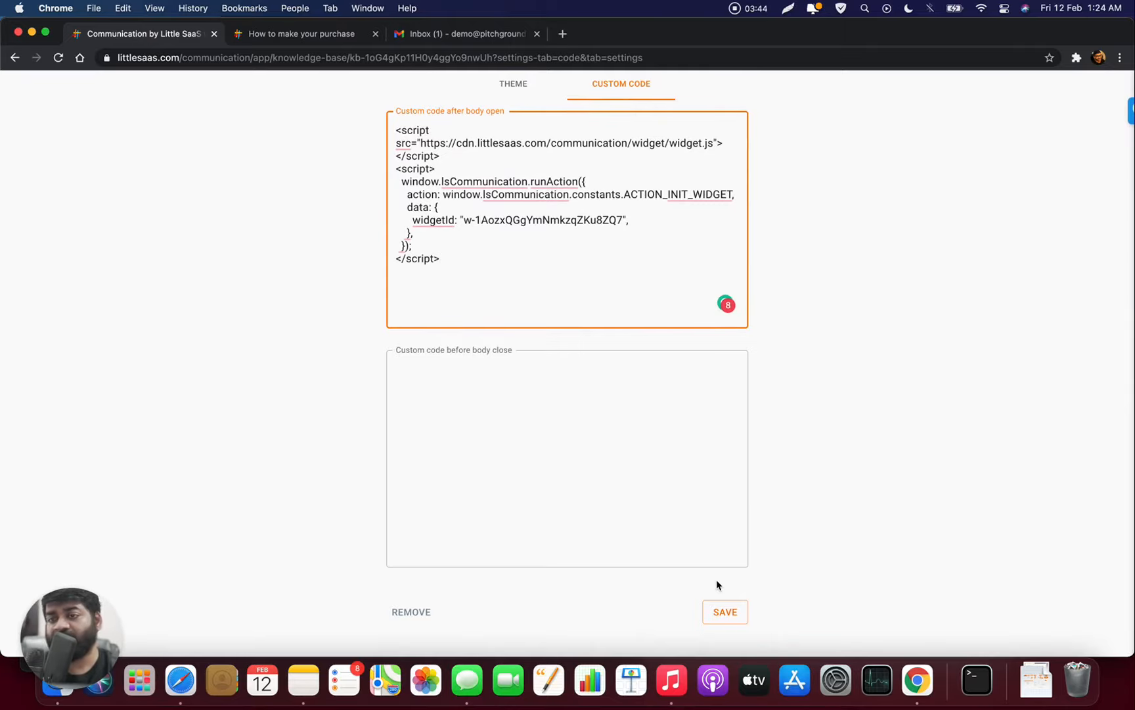
pyautogui.click(721, 612)
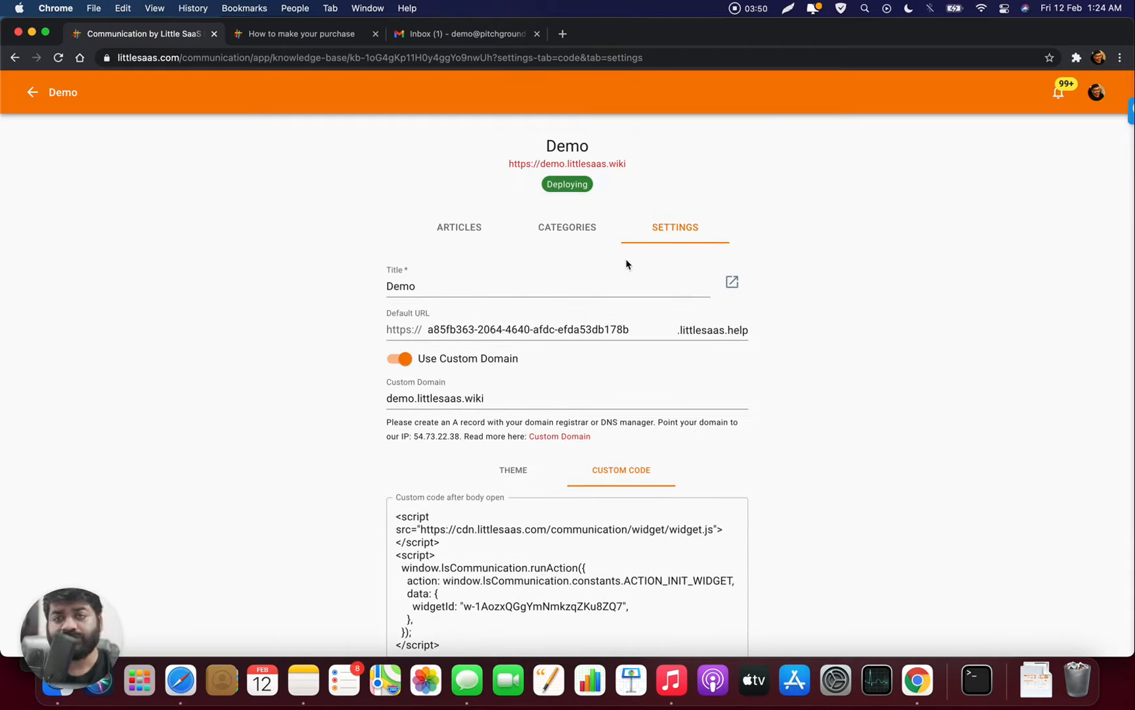
# - Review the Demo knowledge base's categories, articles and settings tabs
pyautogui.click(569, 227)
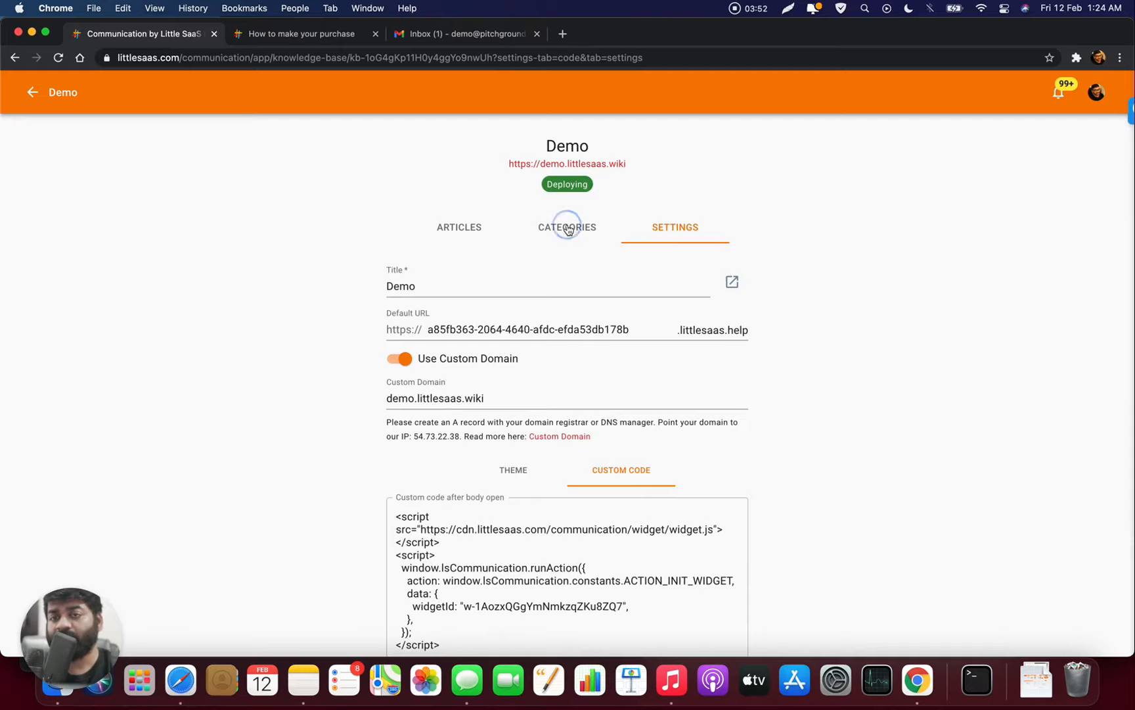
pyautogui.click(467, 232)
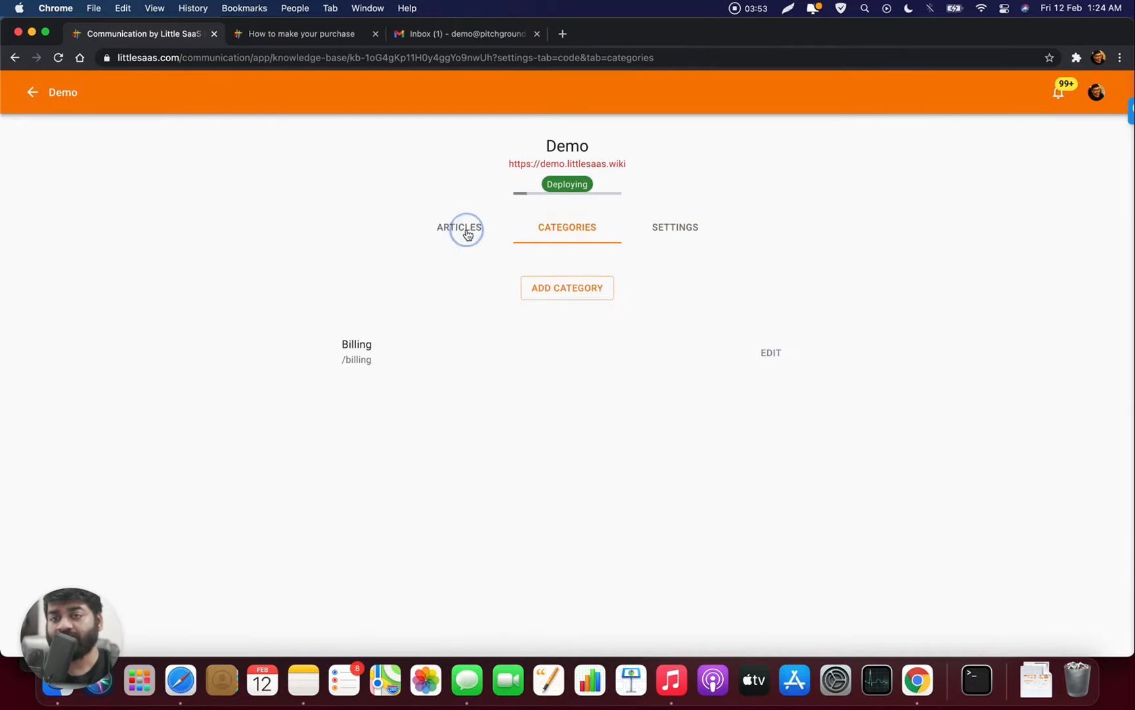
pyautogui.click(563, 236)
pyautogui.click(668, 230)
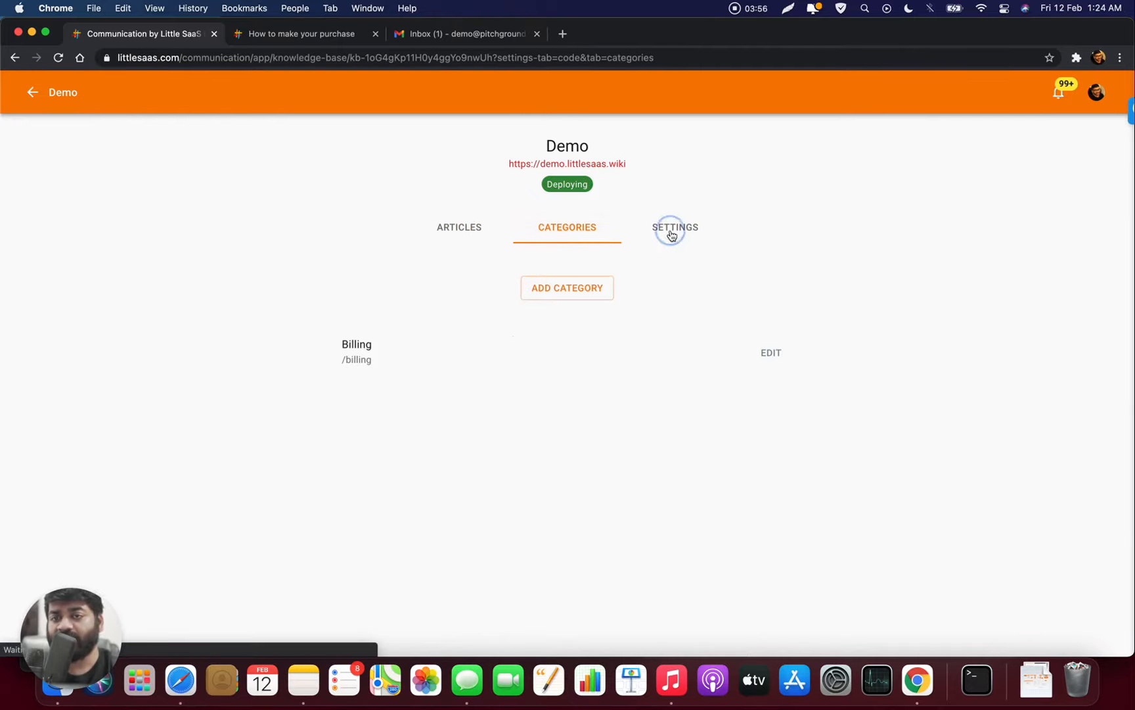
pyautogui.click(464, 234)
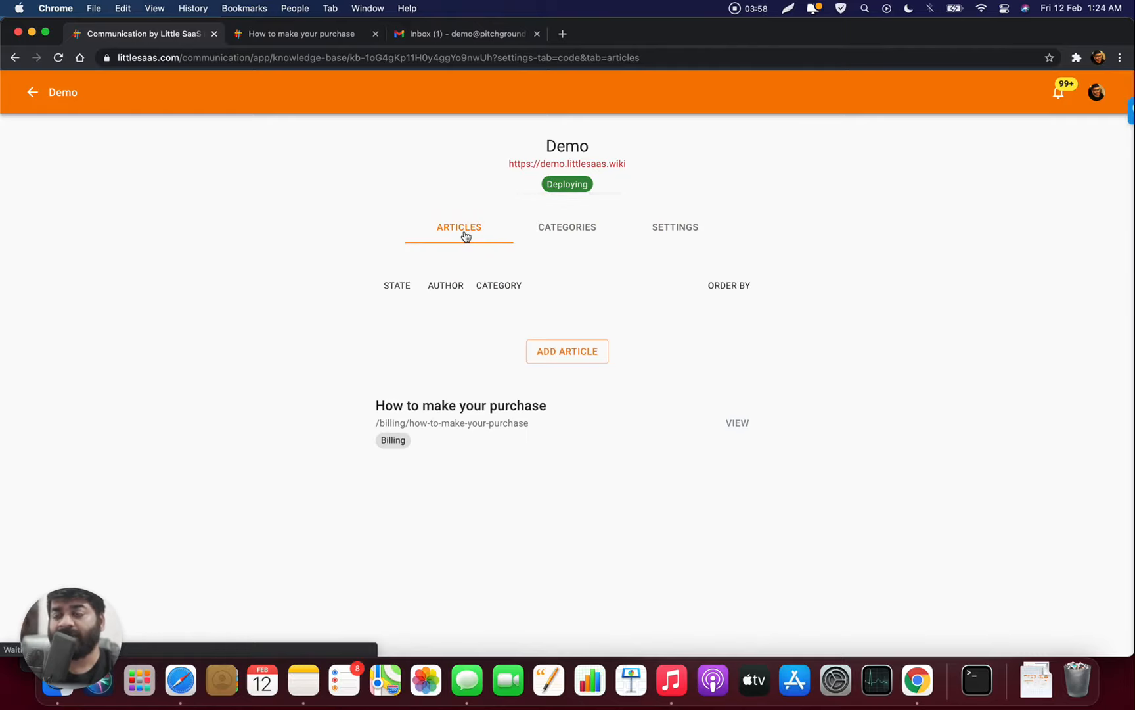
# - Go back and open the Widgets page from the LITTLE SAAS DEMO workspace menu
pyautogui.click(49, 89)
pyautogui.click(33, 93)
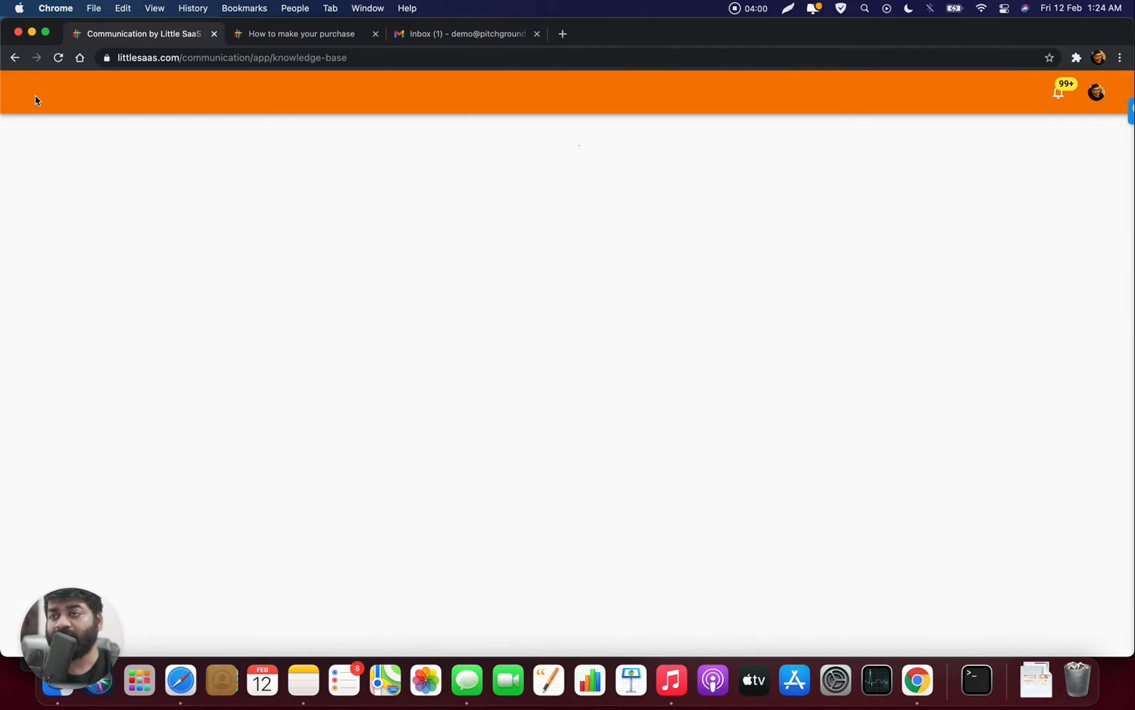
pyautogui.click(38, 99)
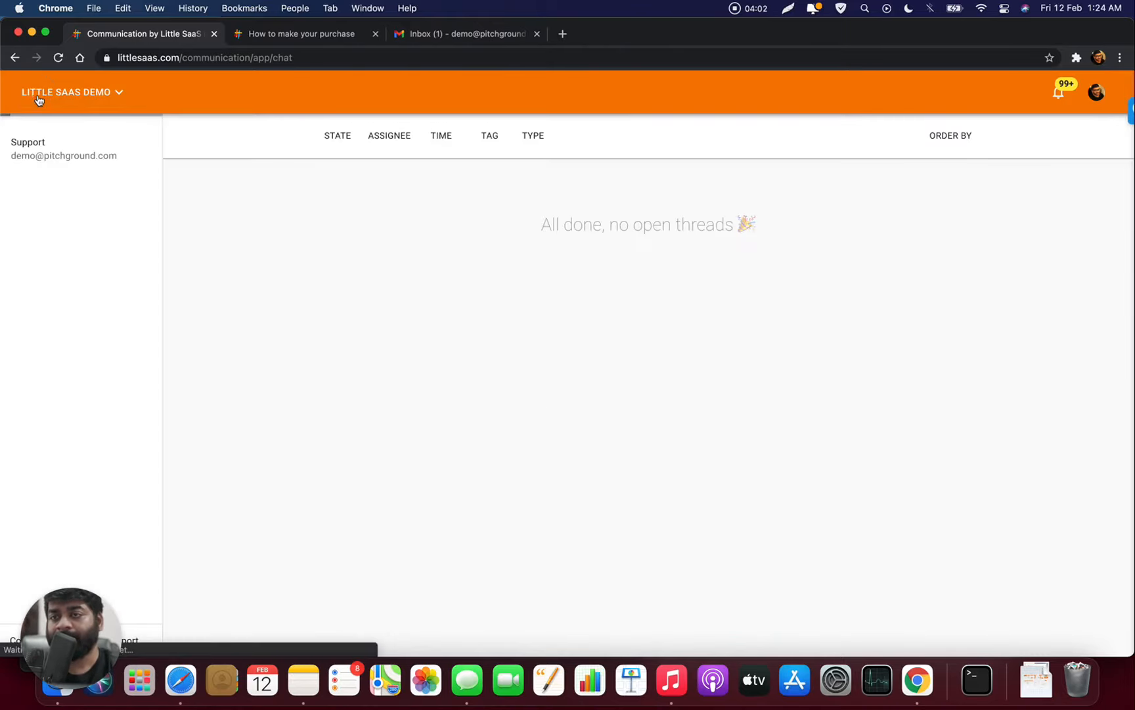
pyautogui.click(116, 95)
pyautogui.click(96, 159)
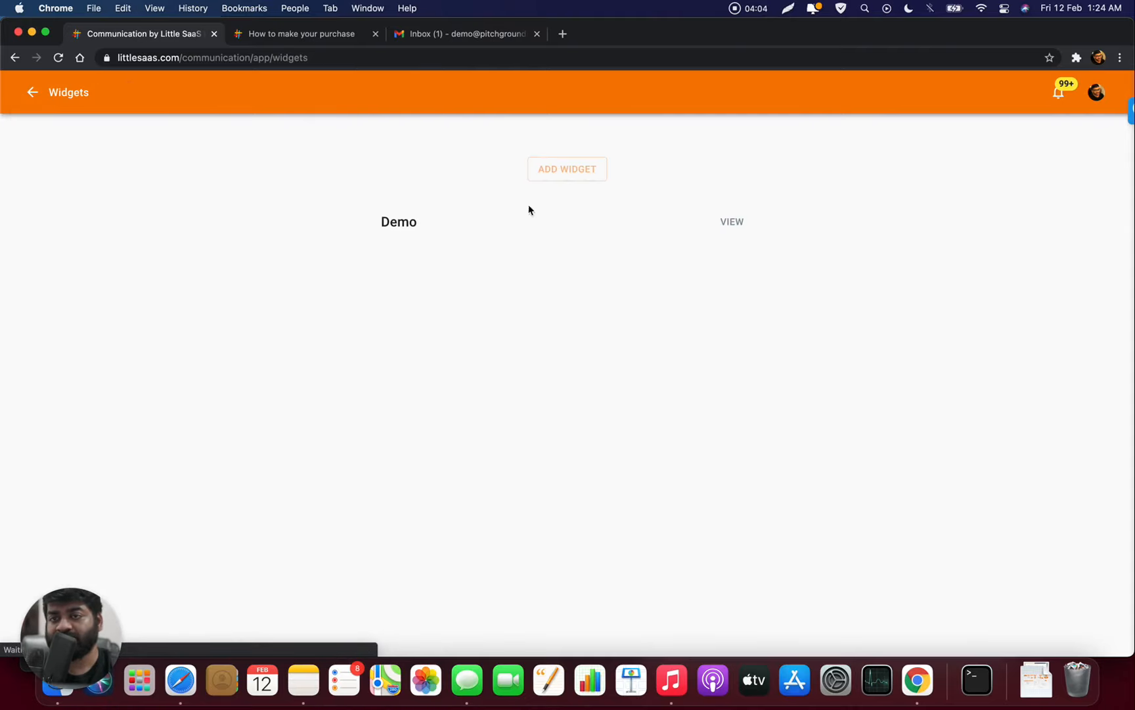
# - In the Demo widget's settings, pick the purple 9C27B0 swatch as its colour
pyautogui.click(729, 222)
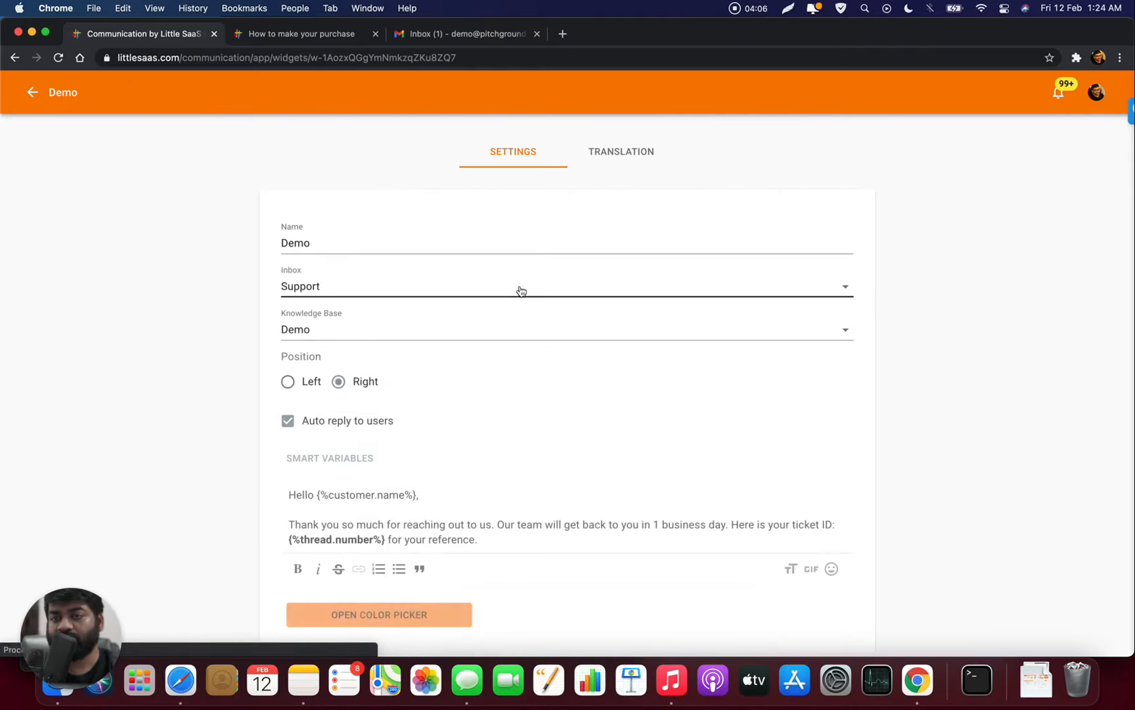
pyautogui.scroll(-5, 521, 291)
pyautogui.scroll(-5, 521, 291)
pyautogui.scroll(4, 521, 289)
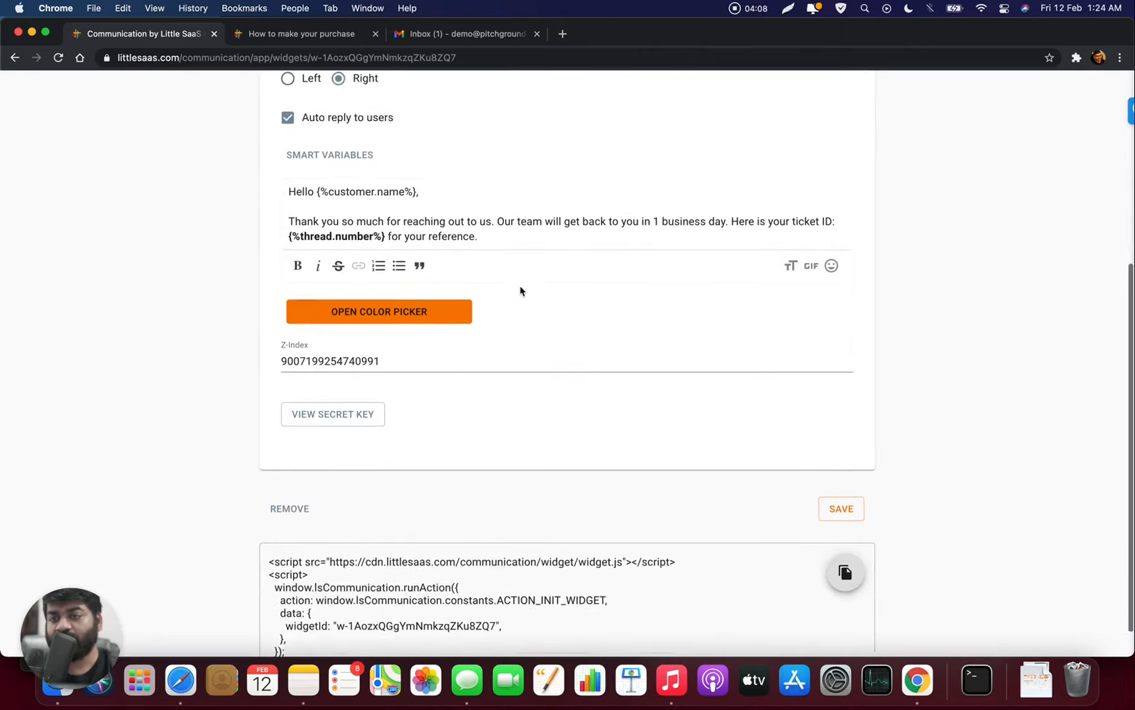
pyautogui.click(426, 413)
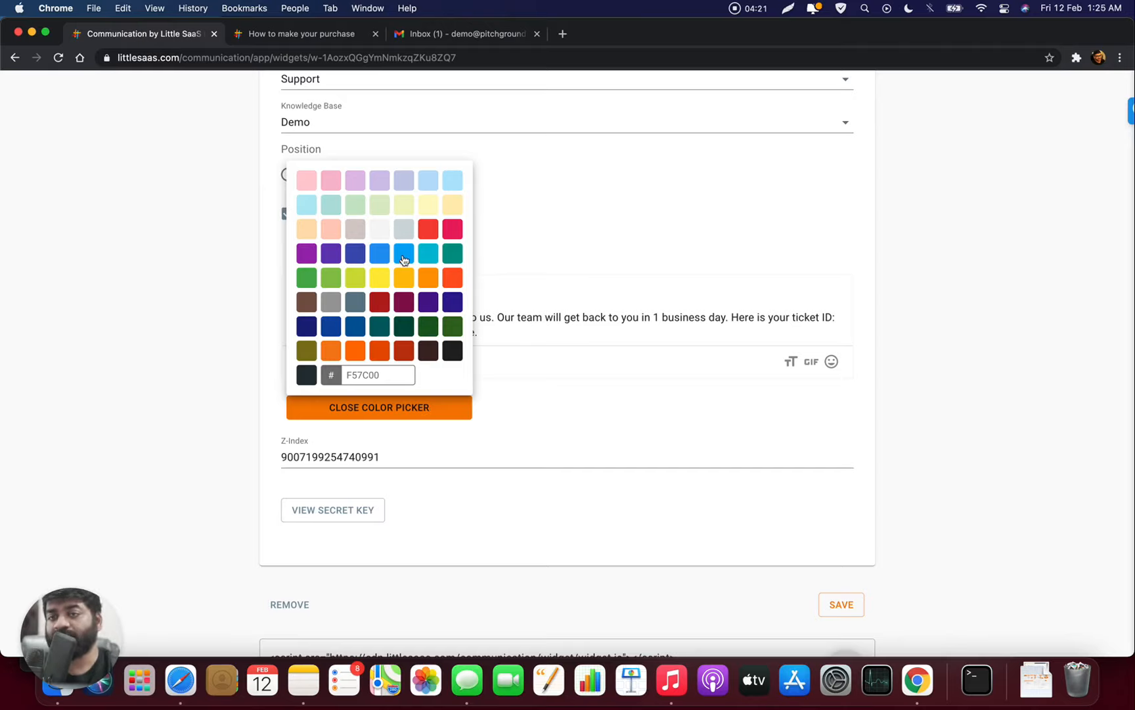
pyautogui.click(313, 256)
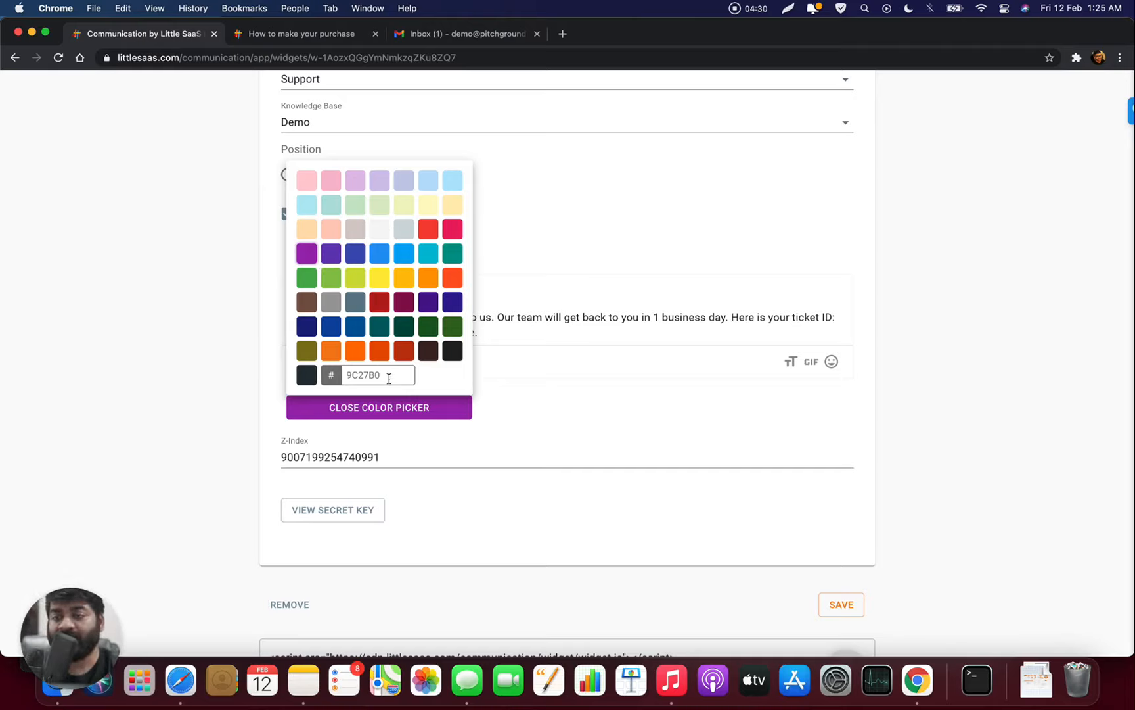
pyautogui.click(497, 410)
# - Save the Demo widget and return to the widgets list
pyautogui.click(833, 604)
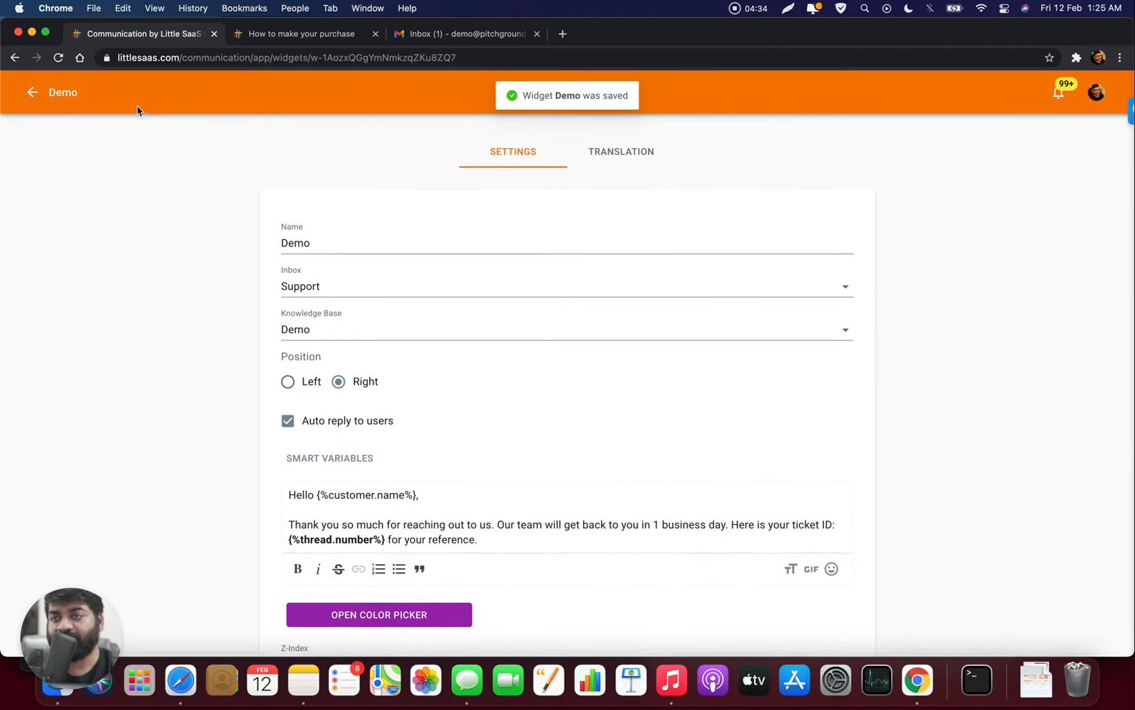
pyautogui.click(32, 93)
pyautogui.click(37, 96)
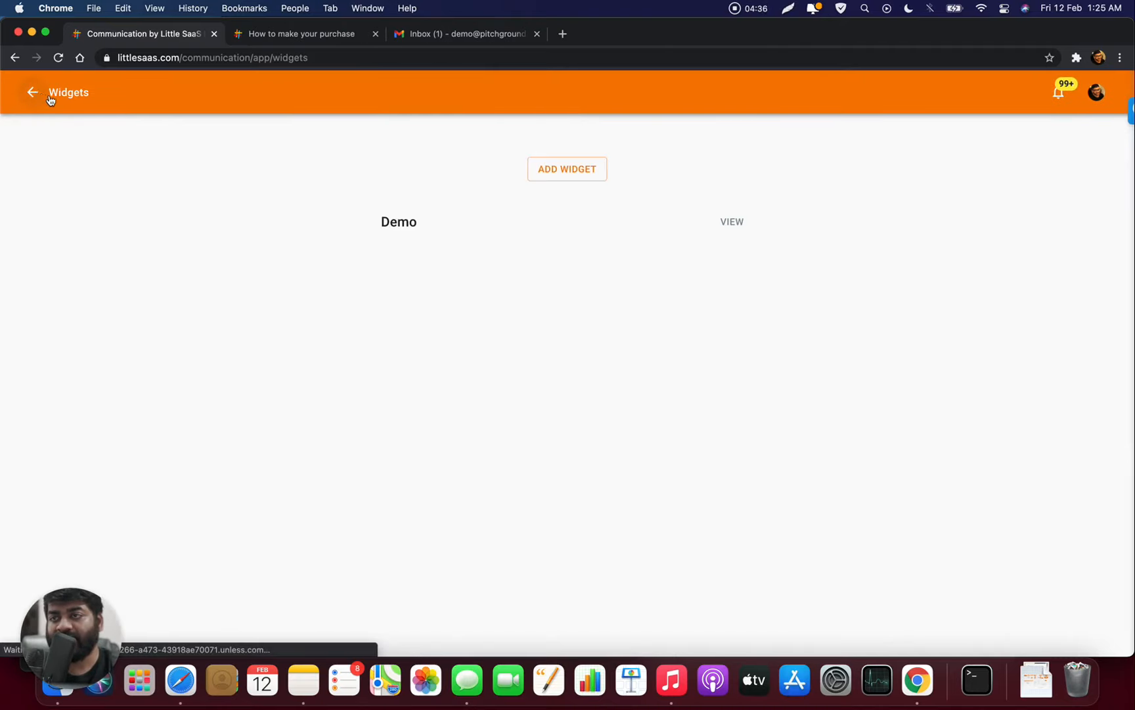
# - Open the Demo knowledge base from the Knowledge Base list
pyautogui.click(59, 92)
pyautogui.click(67, 130)
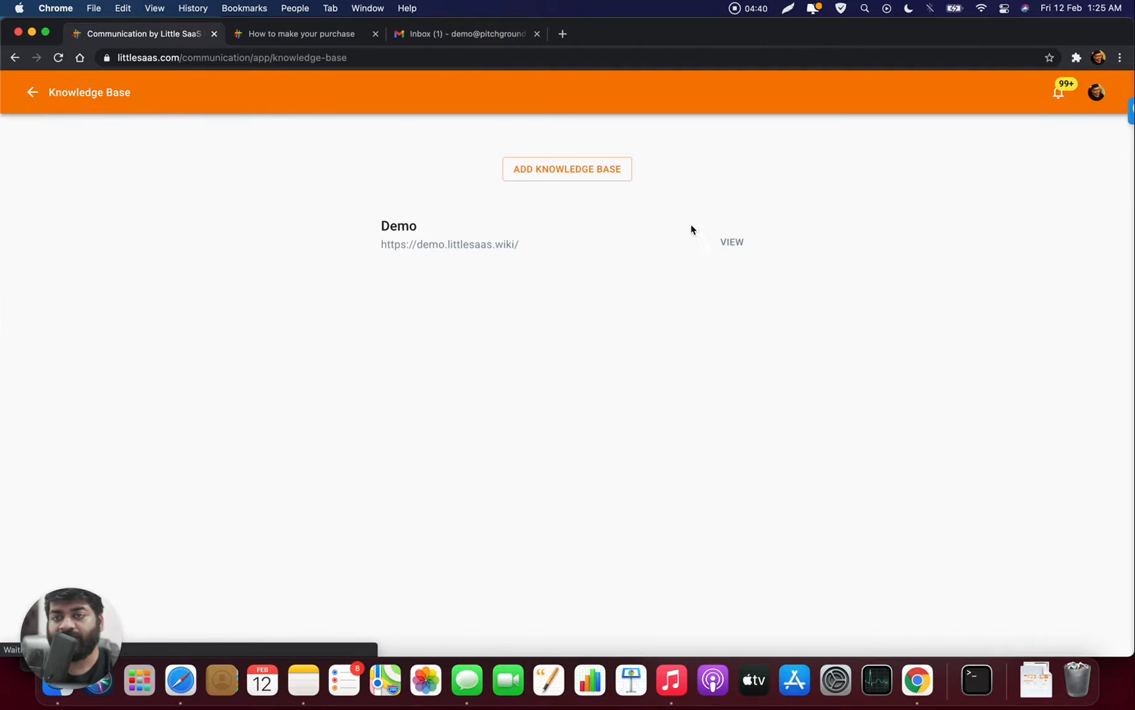
pyautogui.click(732, 243)
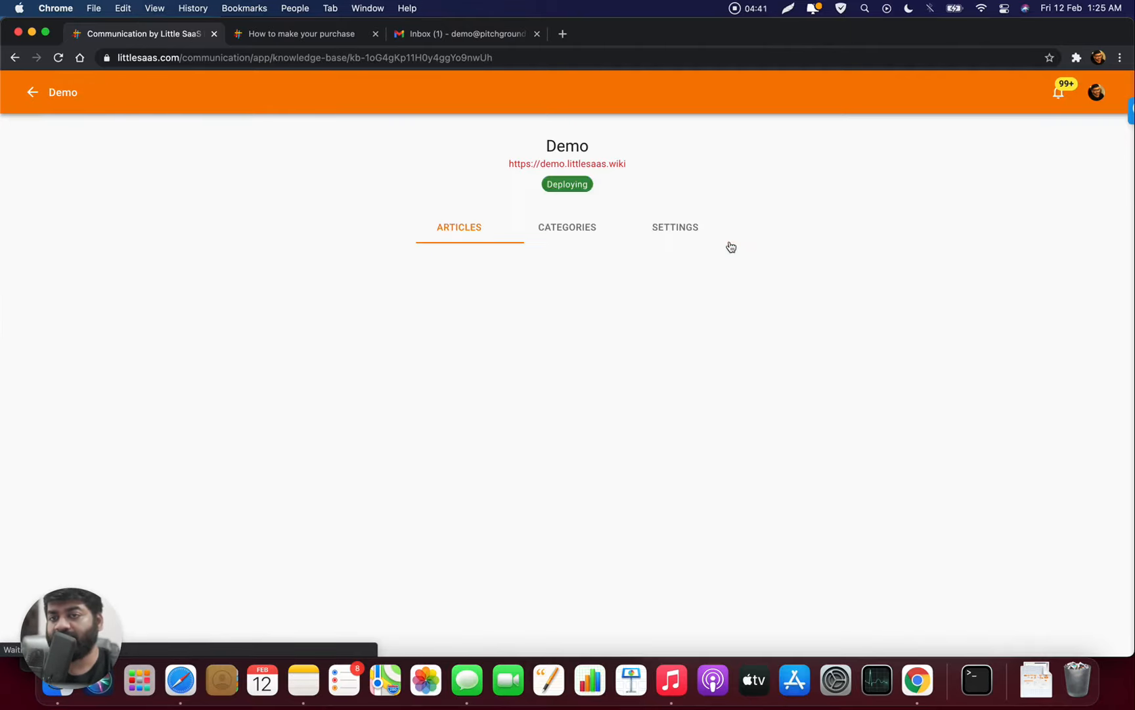
# - Reload the live purchase article, check the purple SUPPORT chat panel, then return to the admin
pyautogui.click(293, 32)
pyautogui.press('super+r')
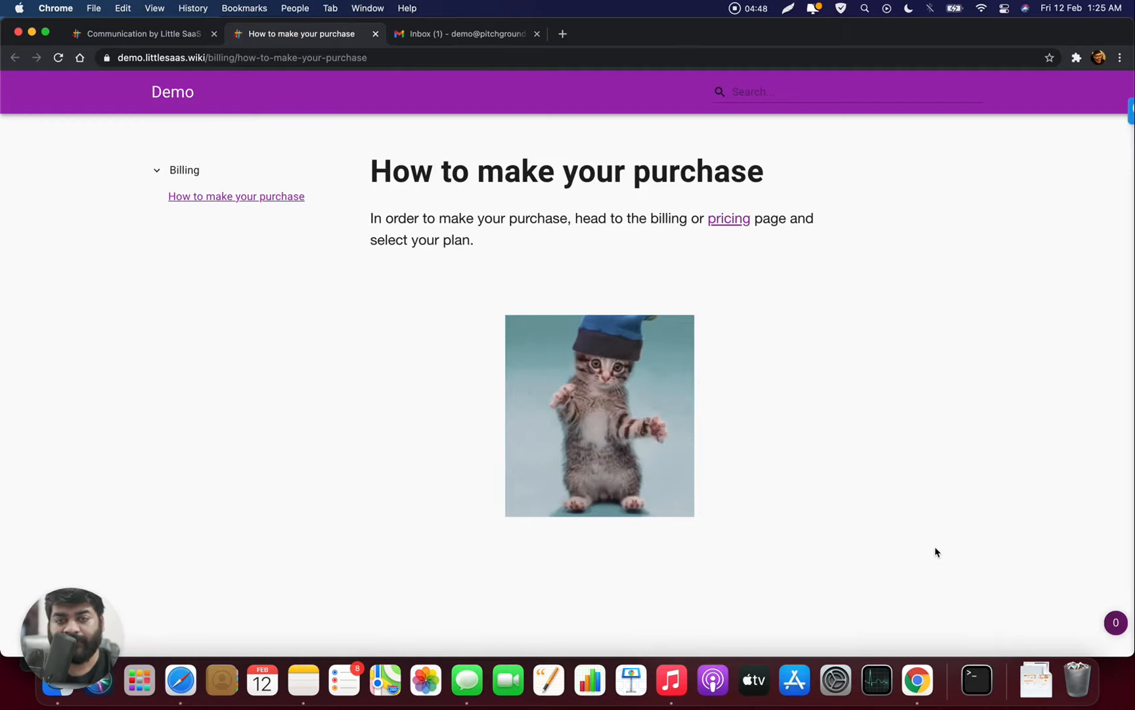
pyautogui.scroll(-2, 937, 552)
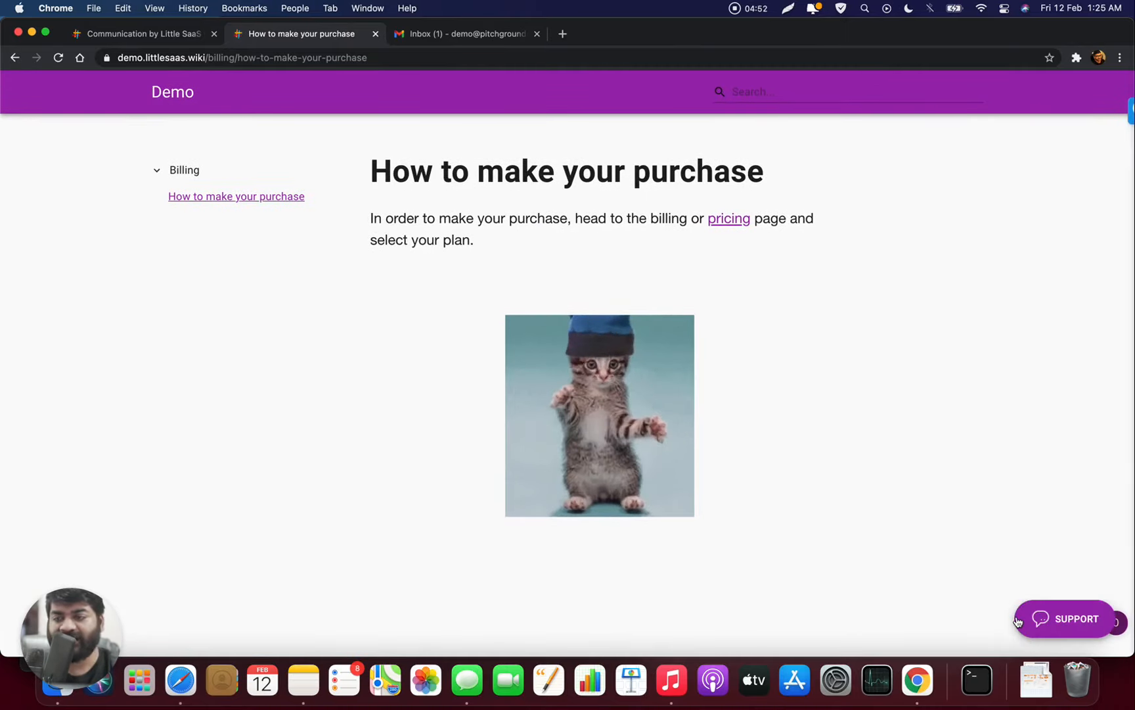
pyautogui.click(1054, 628)
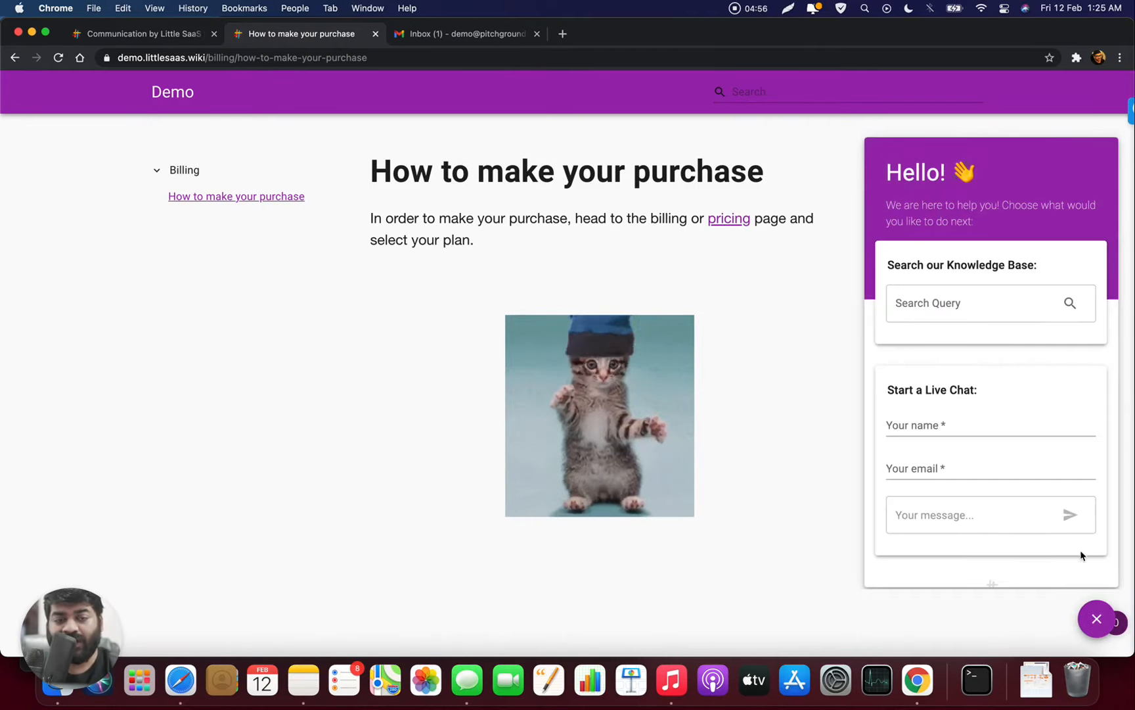
pyautogui.click(1096, 619)
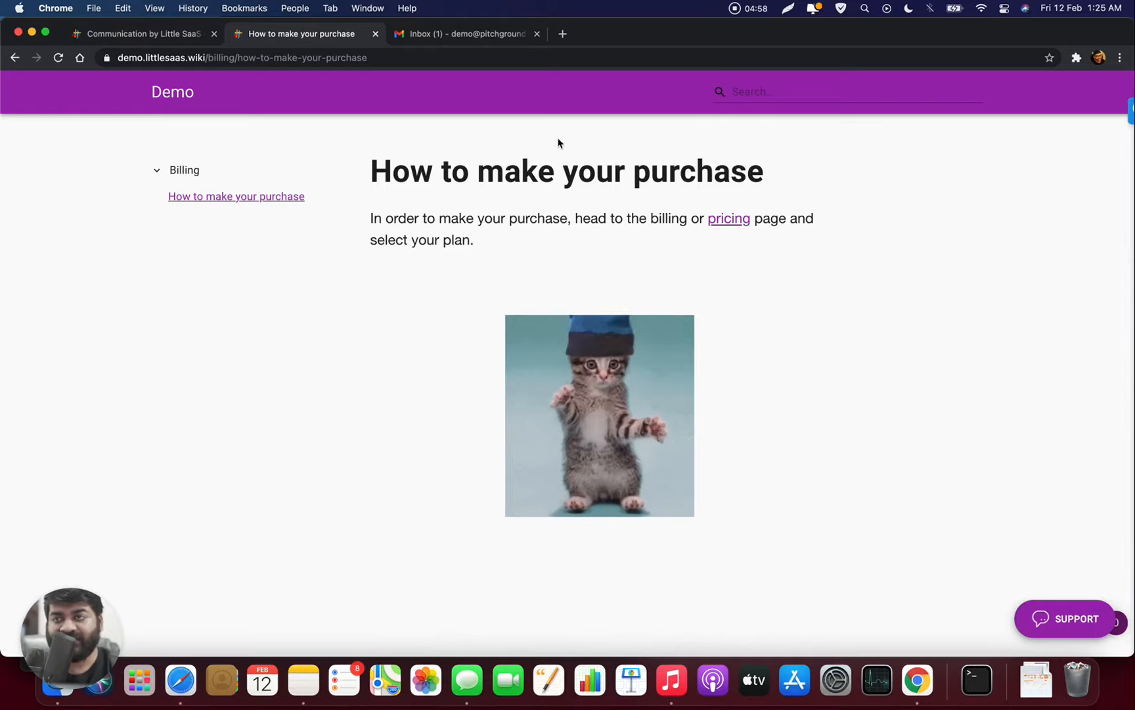
pyautogui.click(169, 35)
pyautogui.click(34, 94)
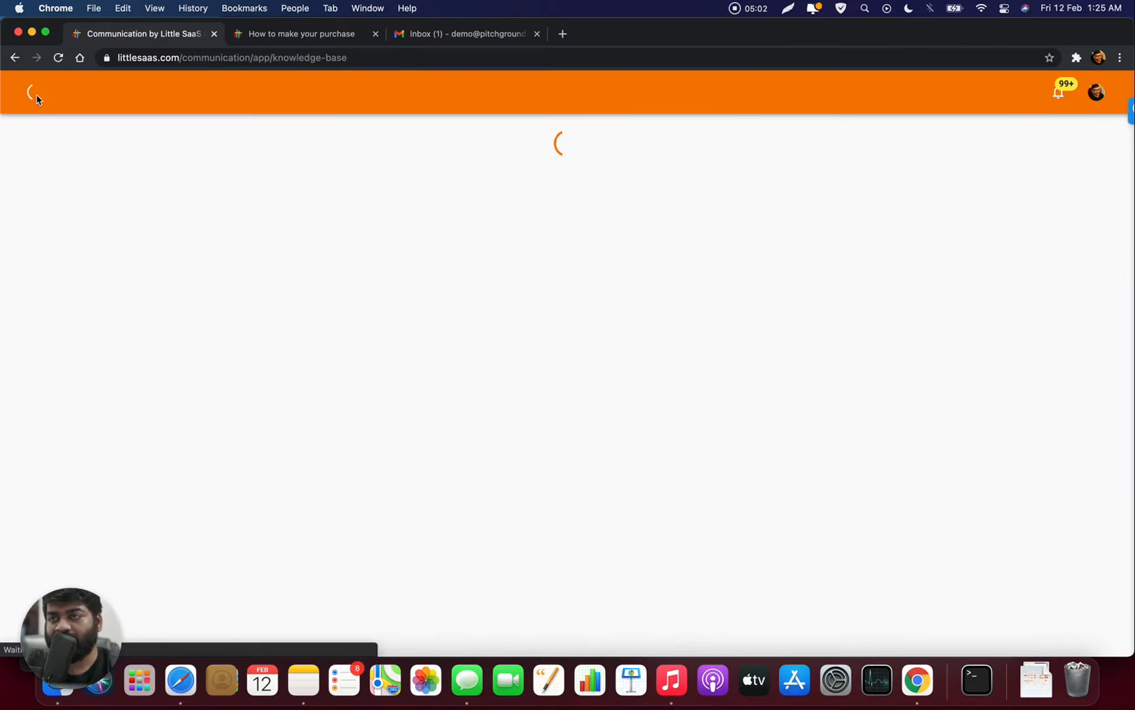
# - Open the Demo widget's Translation settings from the Widgets page
pyautogui.click(35, 96)
pyautogui.click(66, 105)
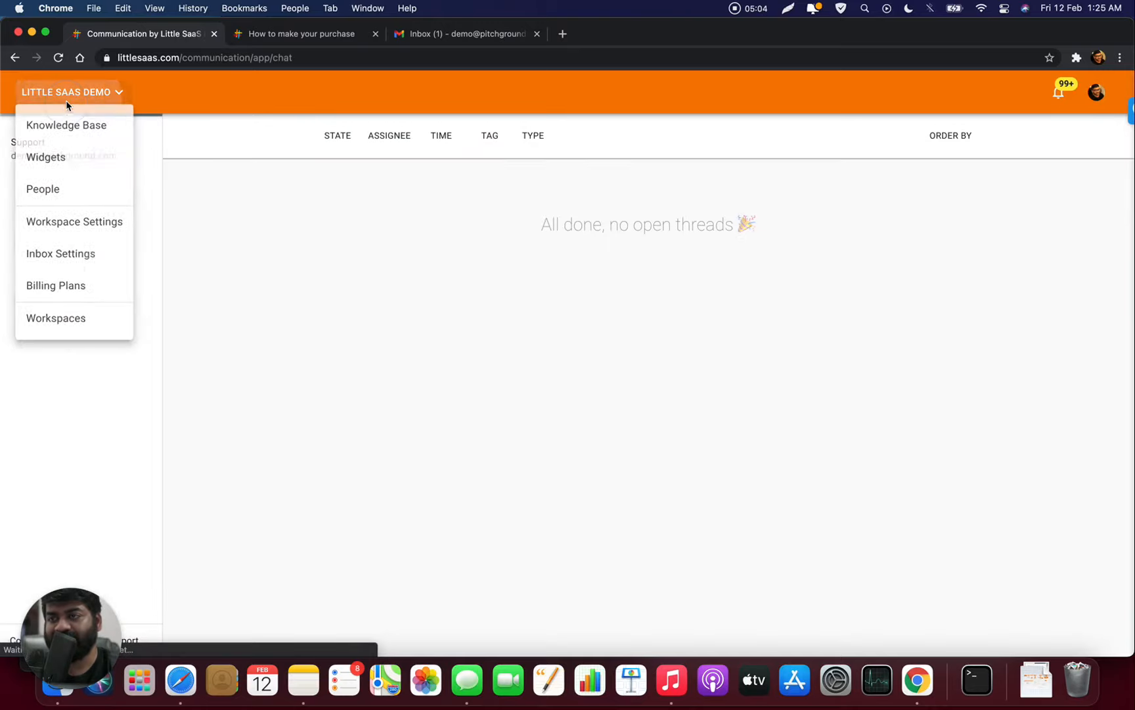
pyautogui.click(71, 161)
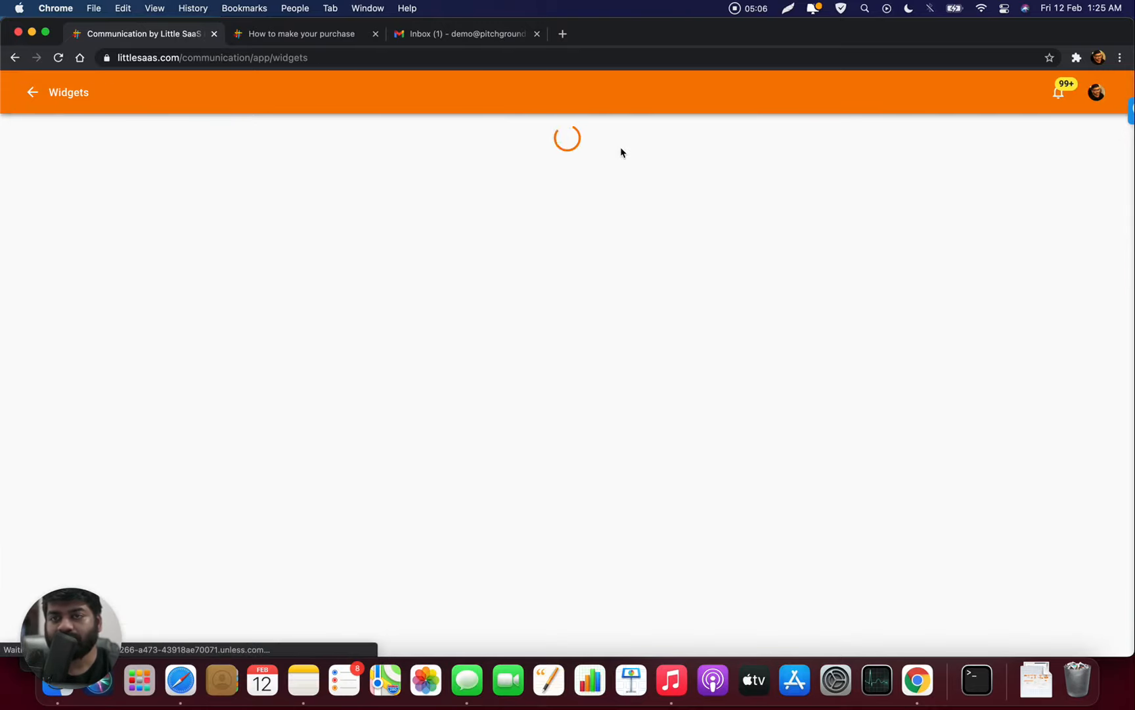
pyautogui.click(732, 221)
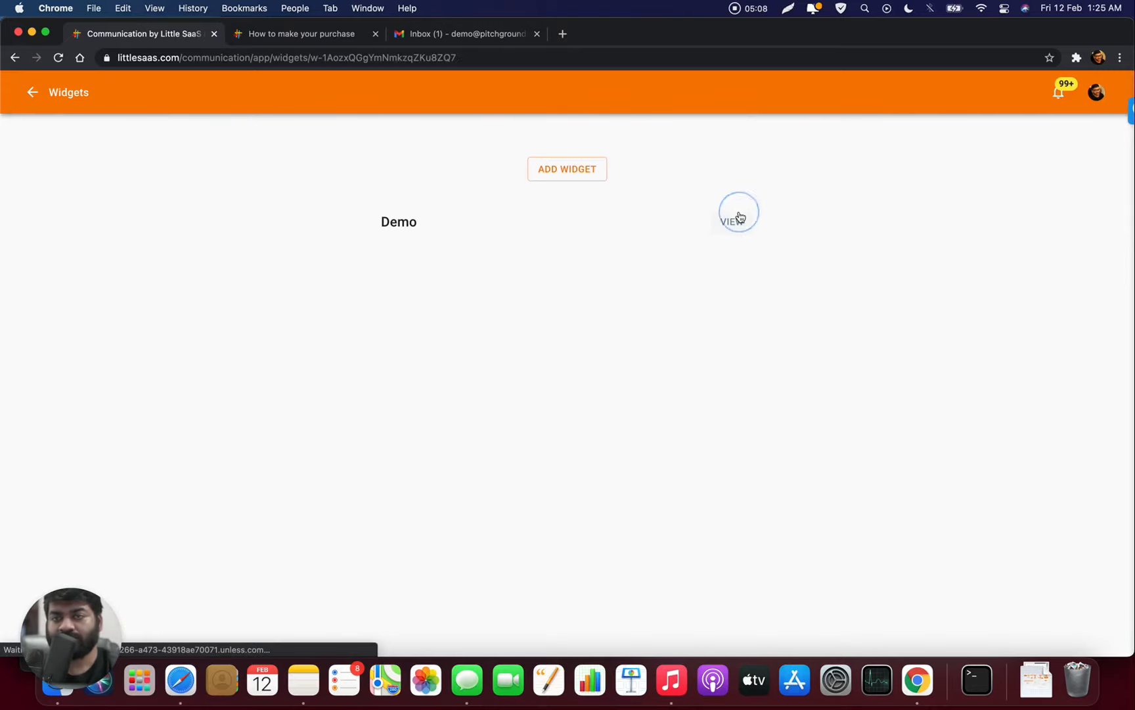
pyautogui.click(610, 161)
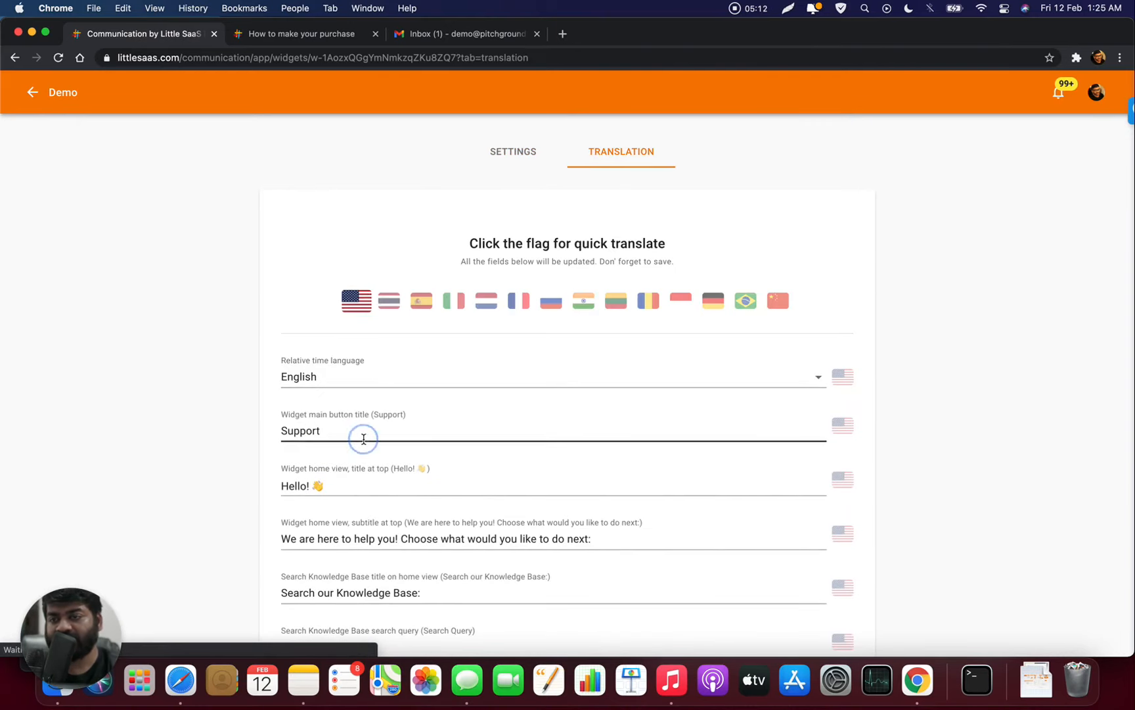
# - Replace the Support main button title with new text, save, and reload the live article
pyautogui.doubleClick(362, 437)
pyautogui.write('He')
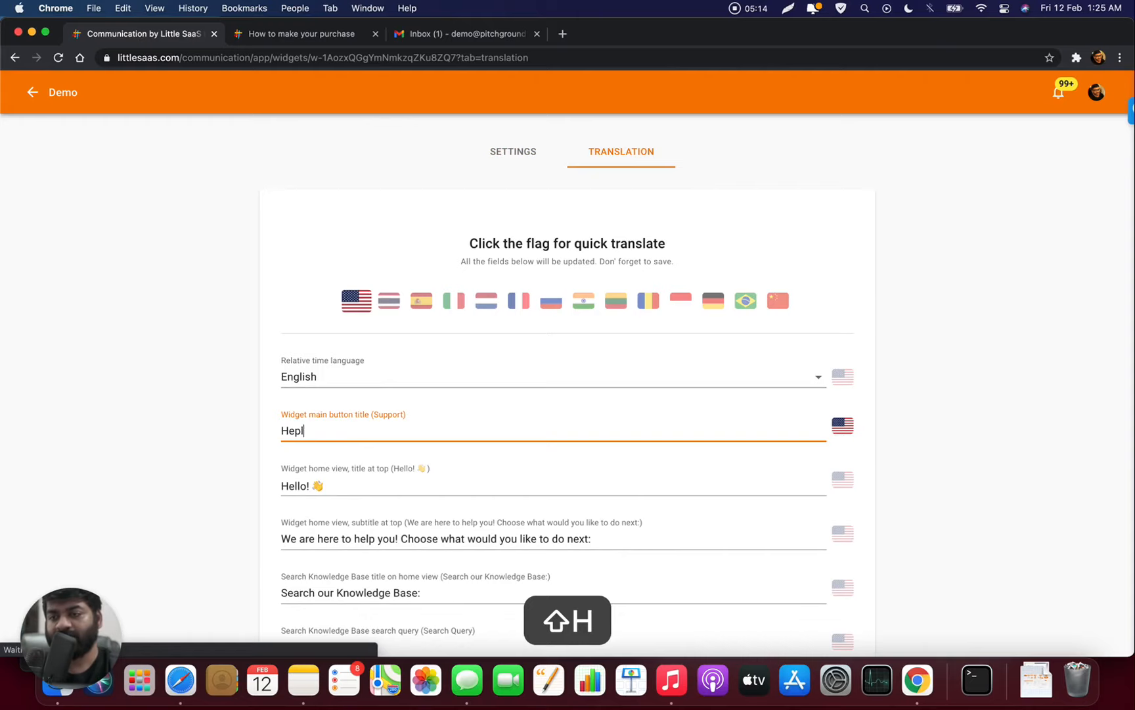
pyautogui.write('pl')
pyautogui.press('BackSpace')
pyautogui.press('BackSpace')
pyautogui.scroll(-15, 910, 364)
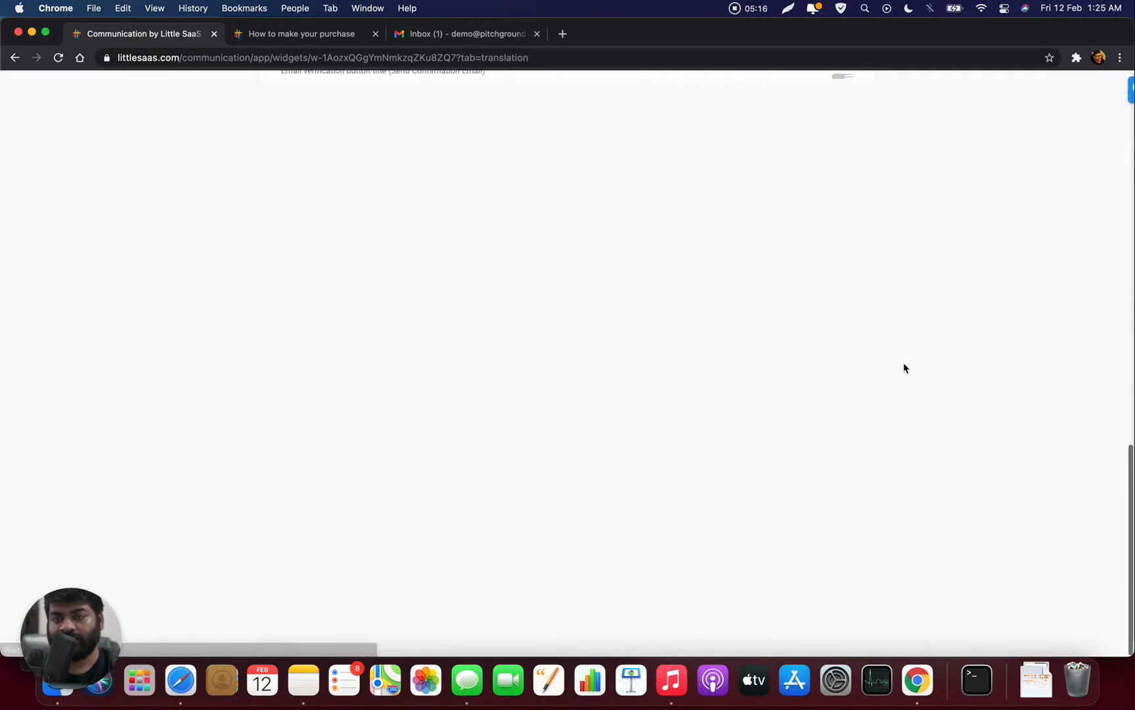
pyautogui.click(826, 478)
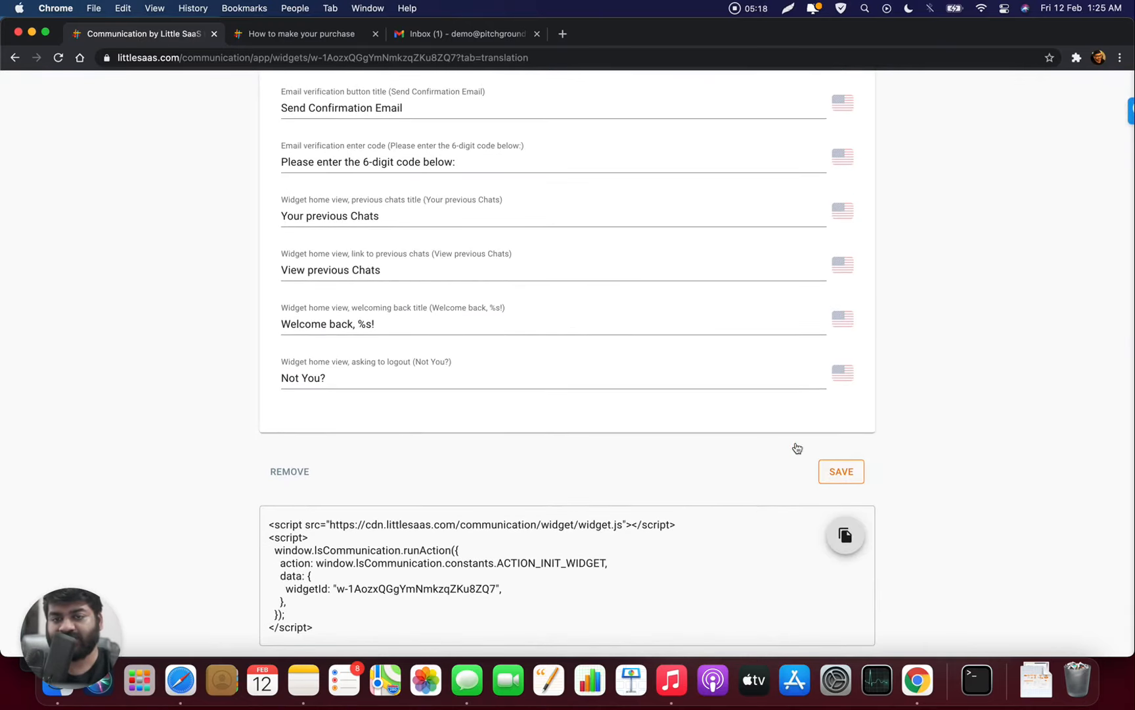
pyautogui.click(328, 42)
pyautogui.press('super+r')
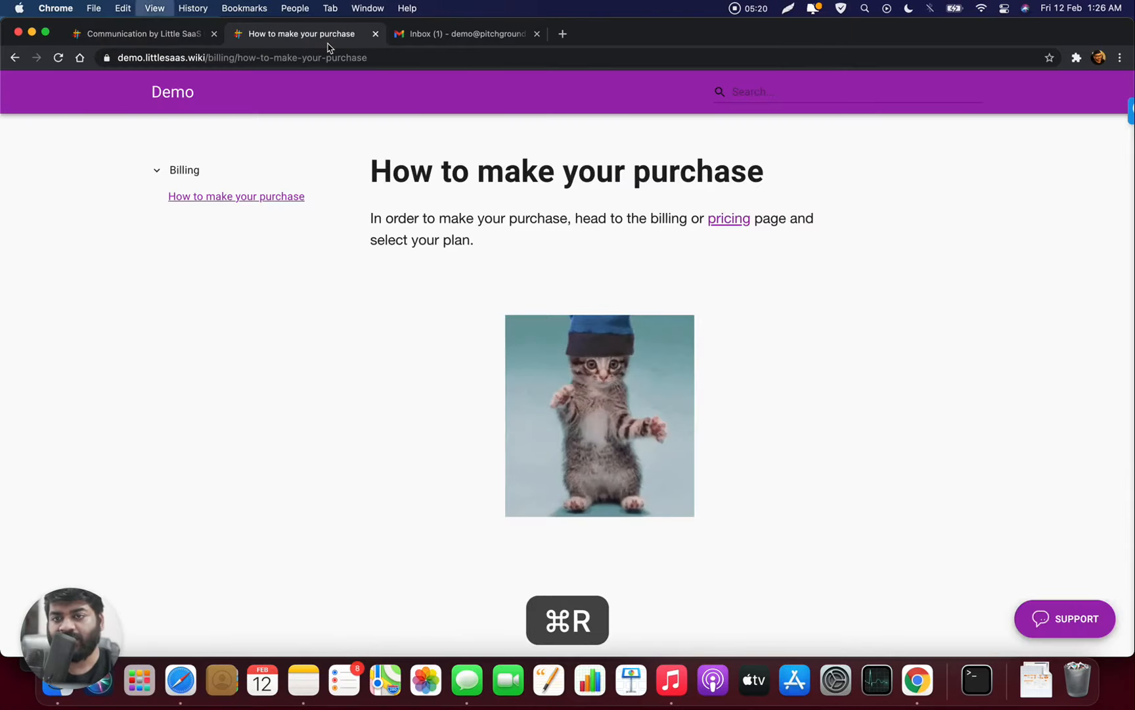
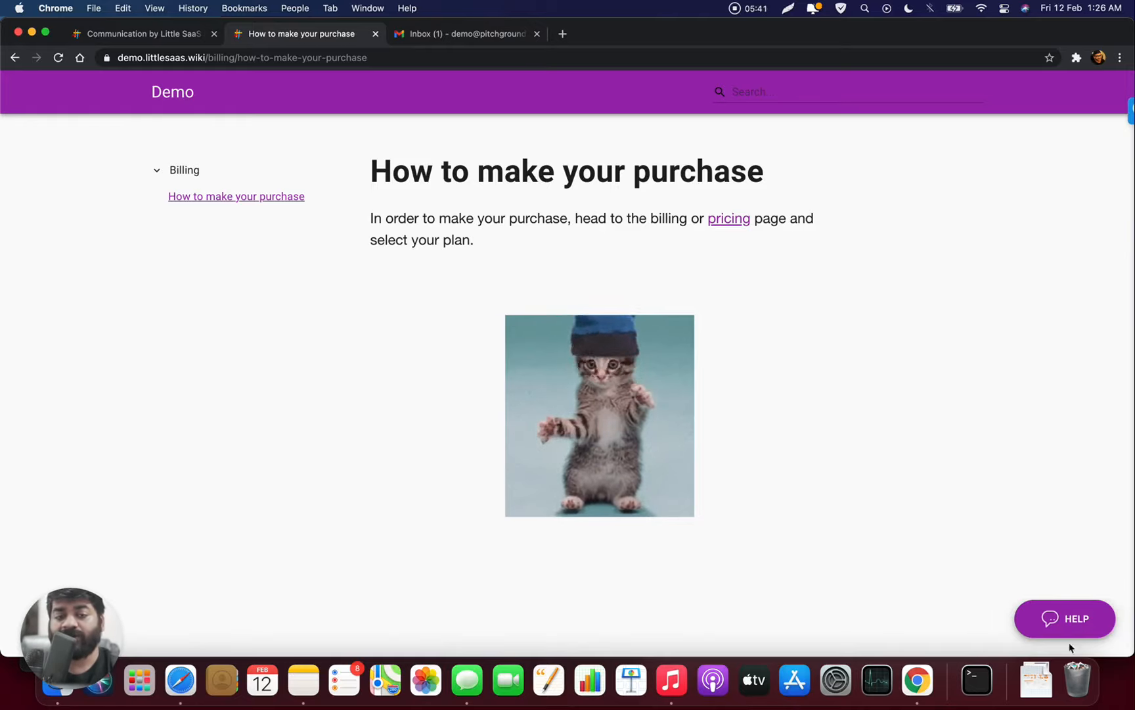
# - Search the help widget's knowledge base for 'billing' and read the How to make your purchase article
pyautogui.click(1067, 624)
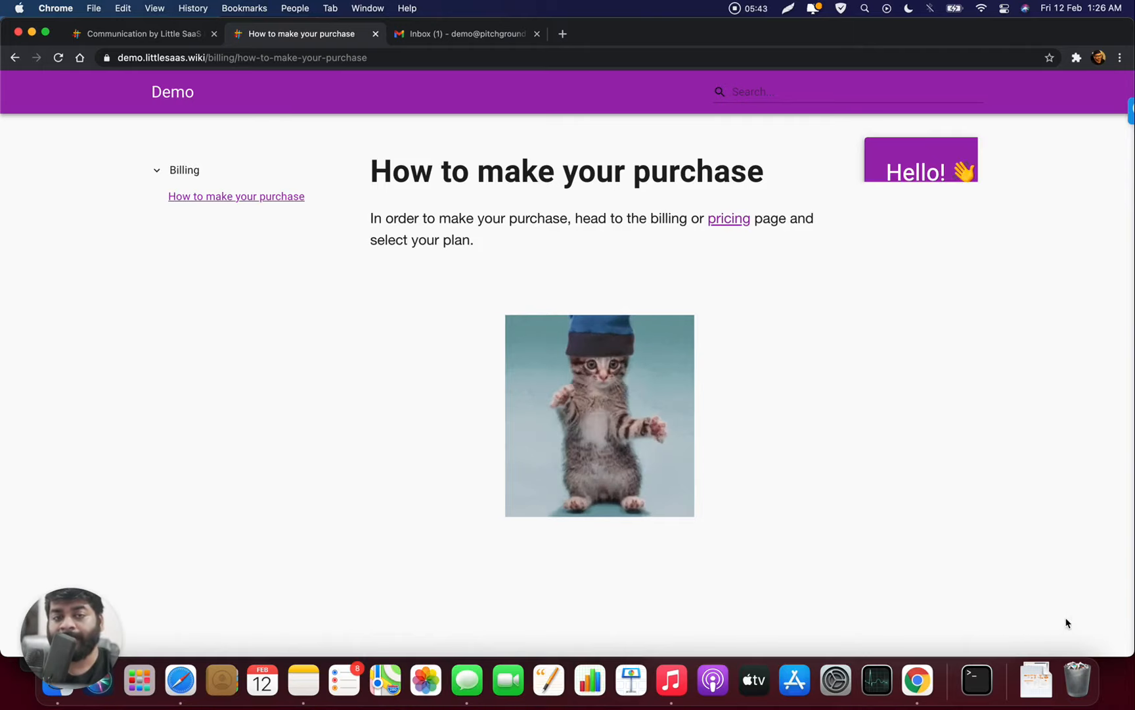
pyautogui.click(976, 309)
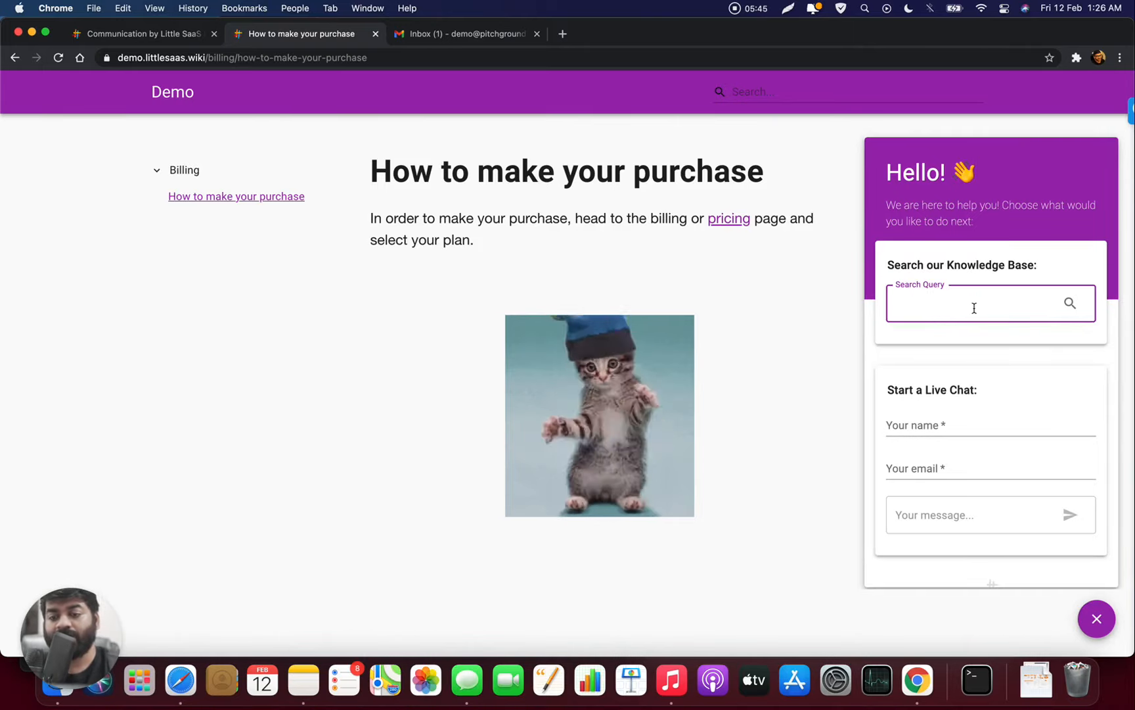
pyautogui.press('Return')
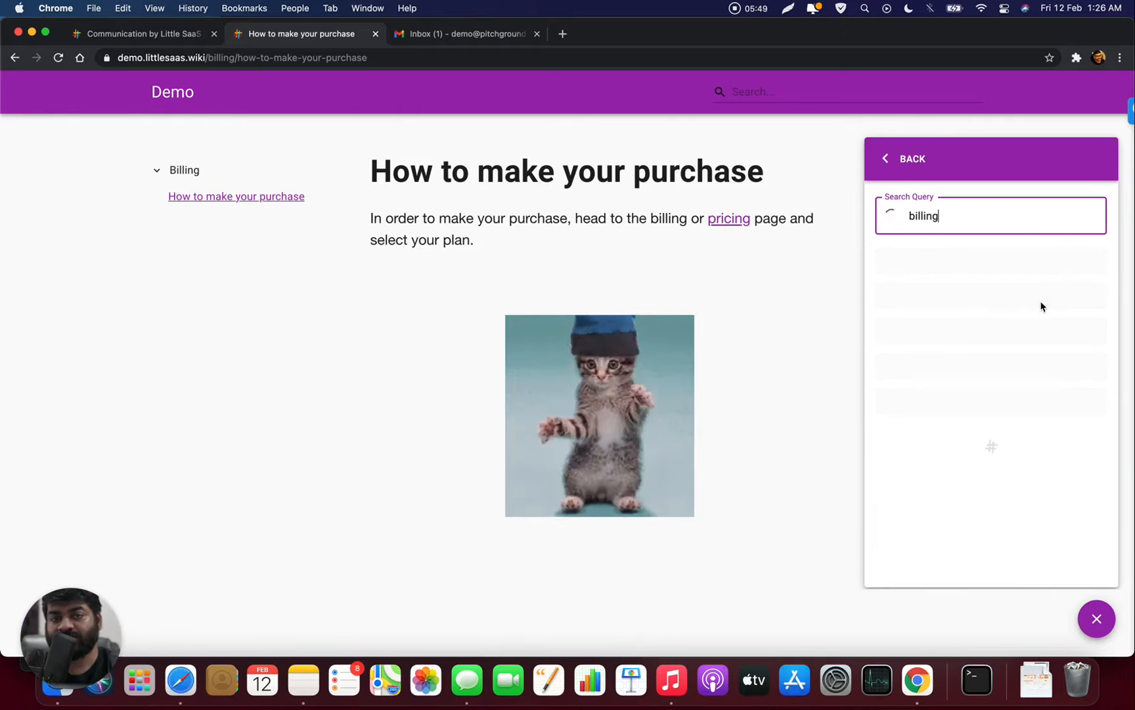
pyautogui.click(967, 281)
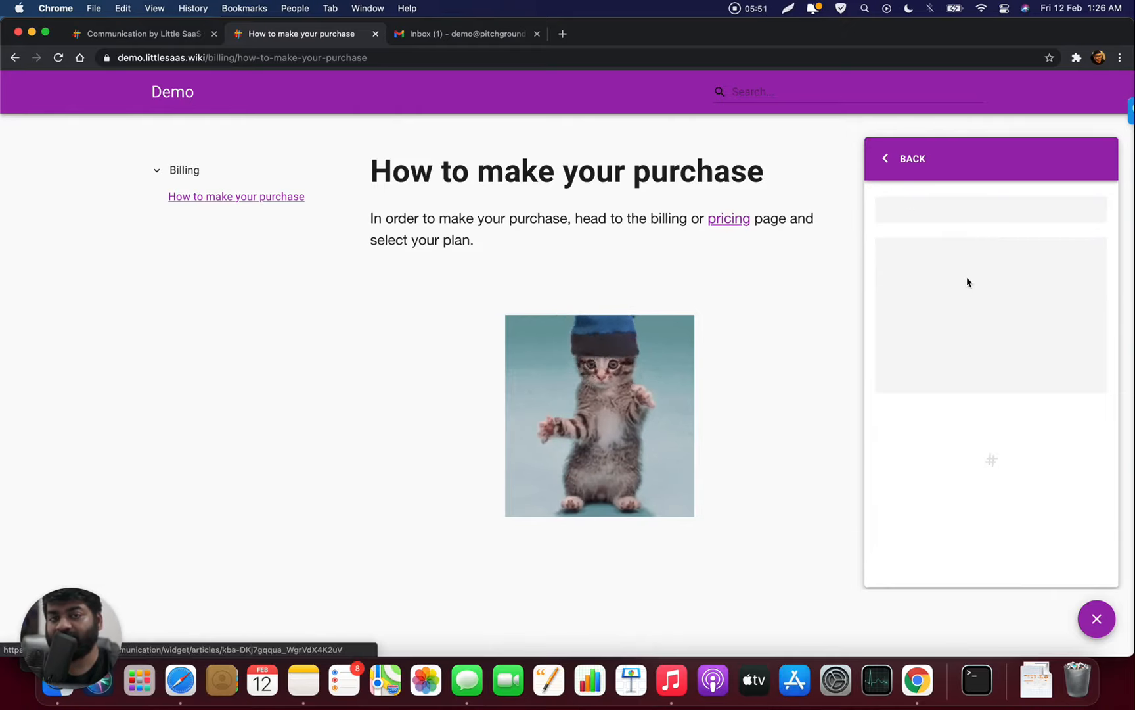
pyautogui.scroll(-3, 967, 279)
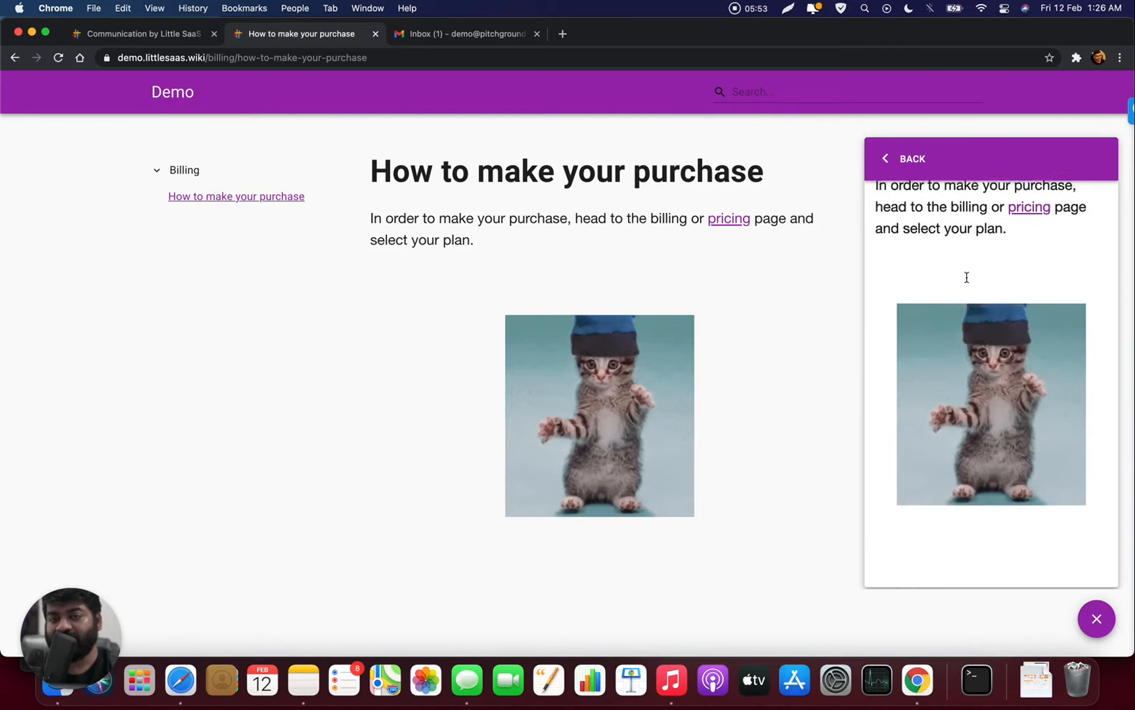
pyautogui.scroll(3, 967, 278)
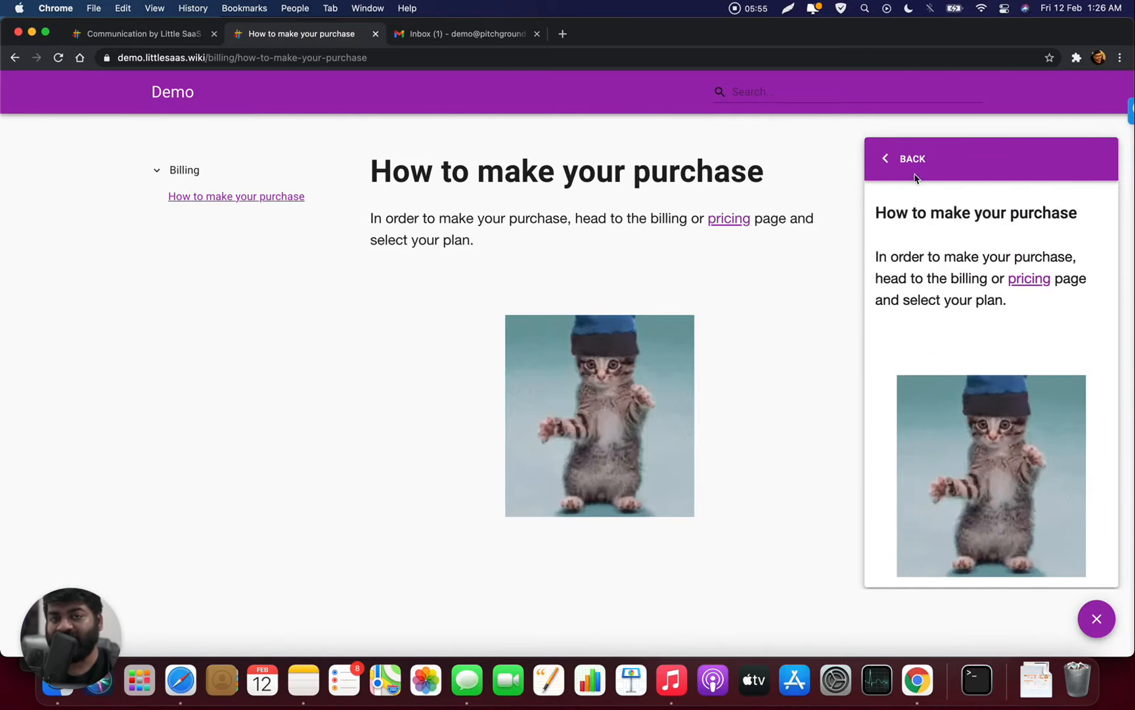
# - Go back from the article to the help panel's home view
pyautogui.click(909, 174)
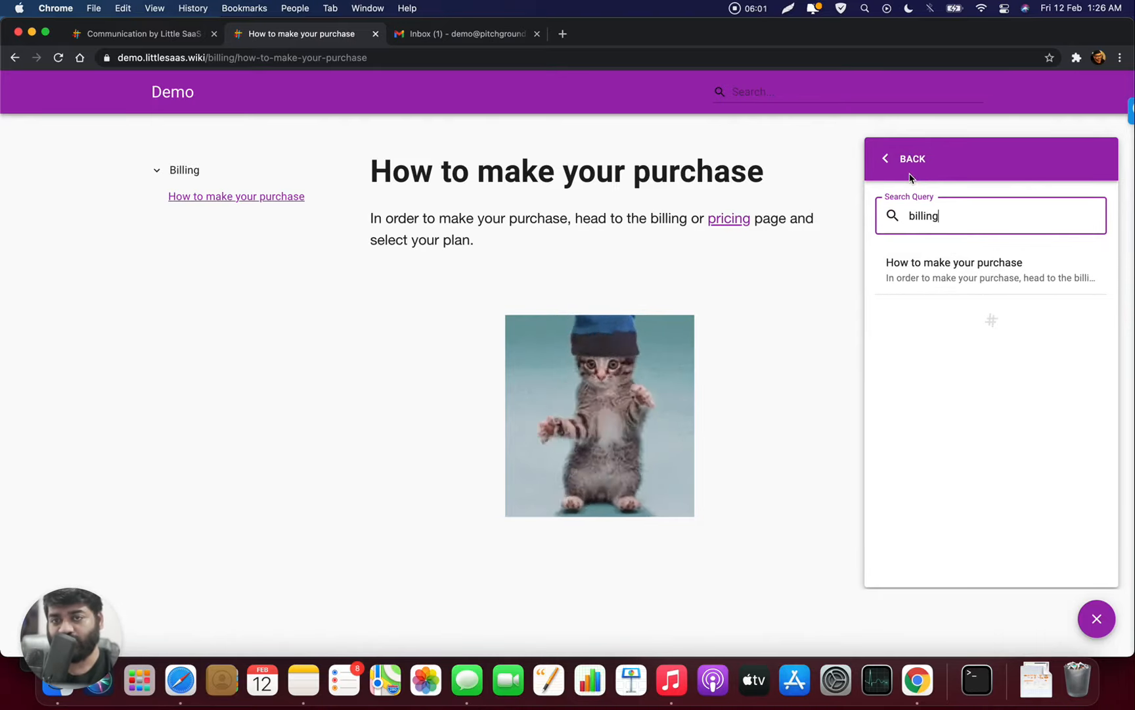
pyautogui.click(910, 177)
pyautogui.click(905, 165)
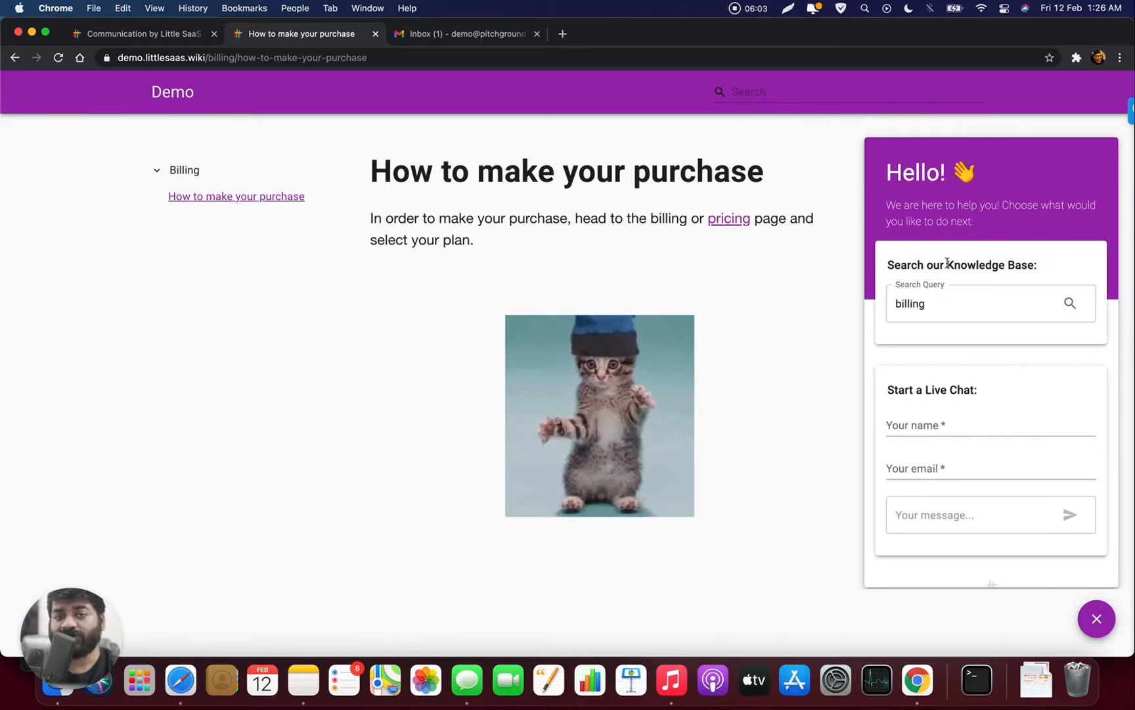
pyautogui.scroll(-1, 947, 262)
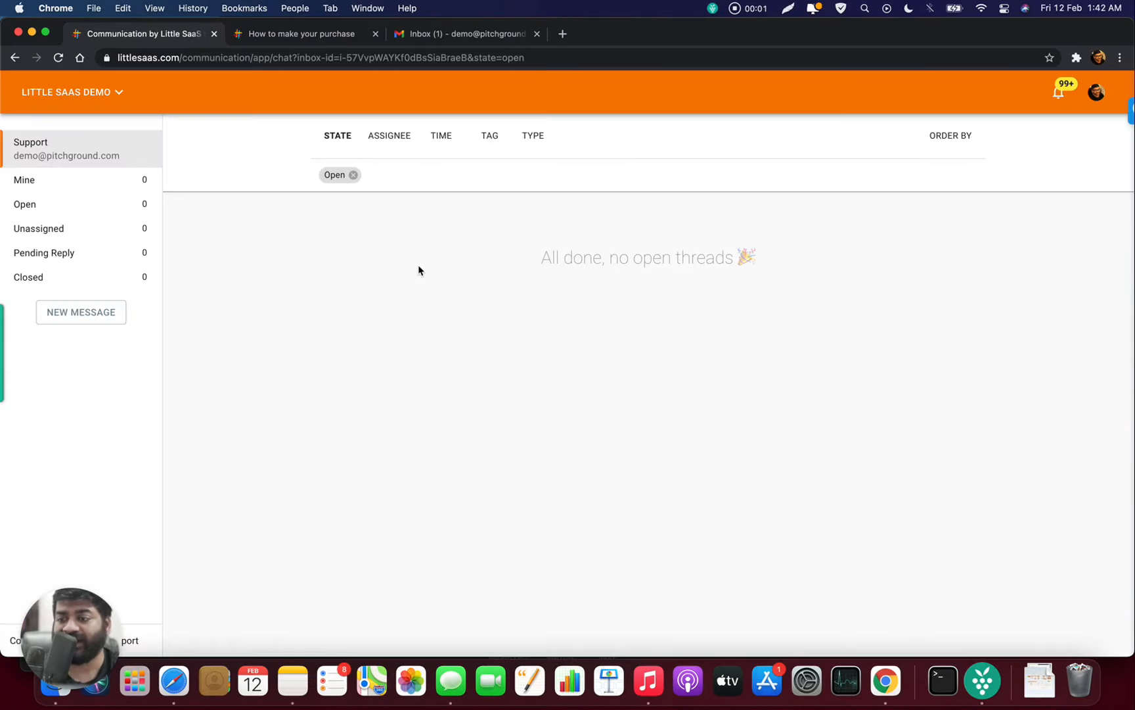
# - Send a 'Hi' live chat from the wiki's help widget using the prefilled name and email
pyautogui.click(307, 35)
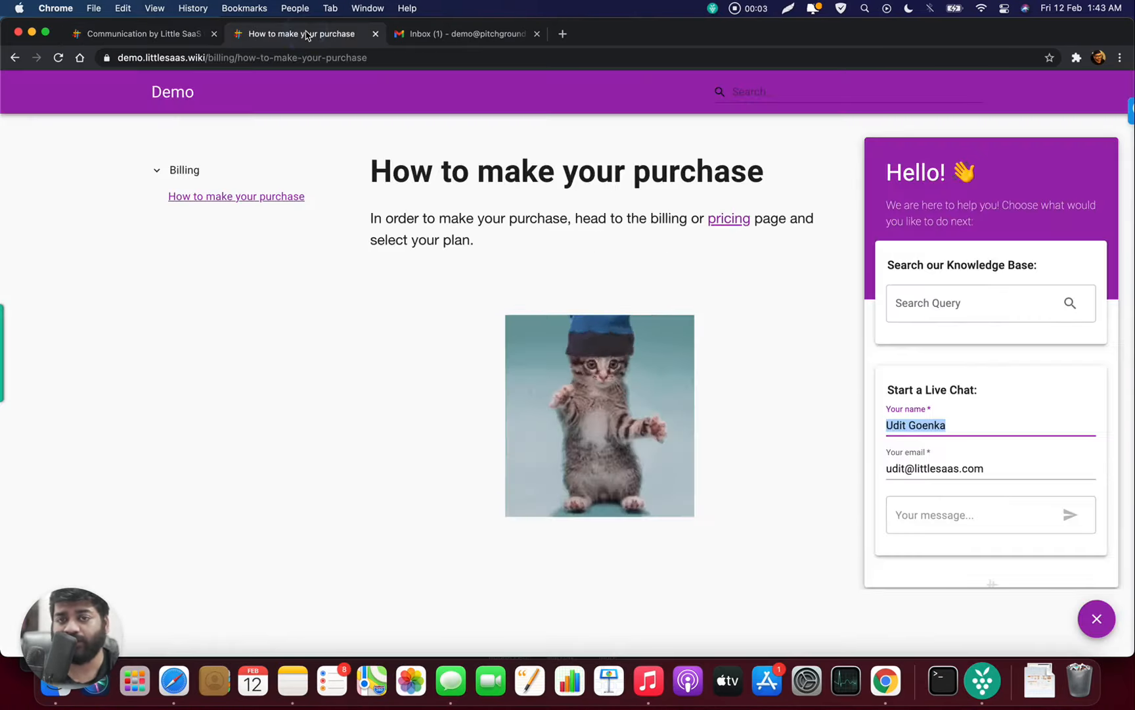
pyautogui.click(967, 429)
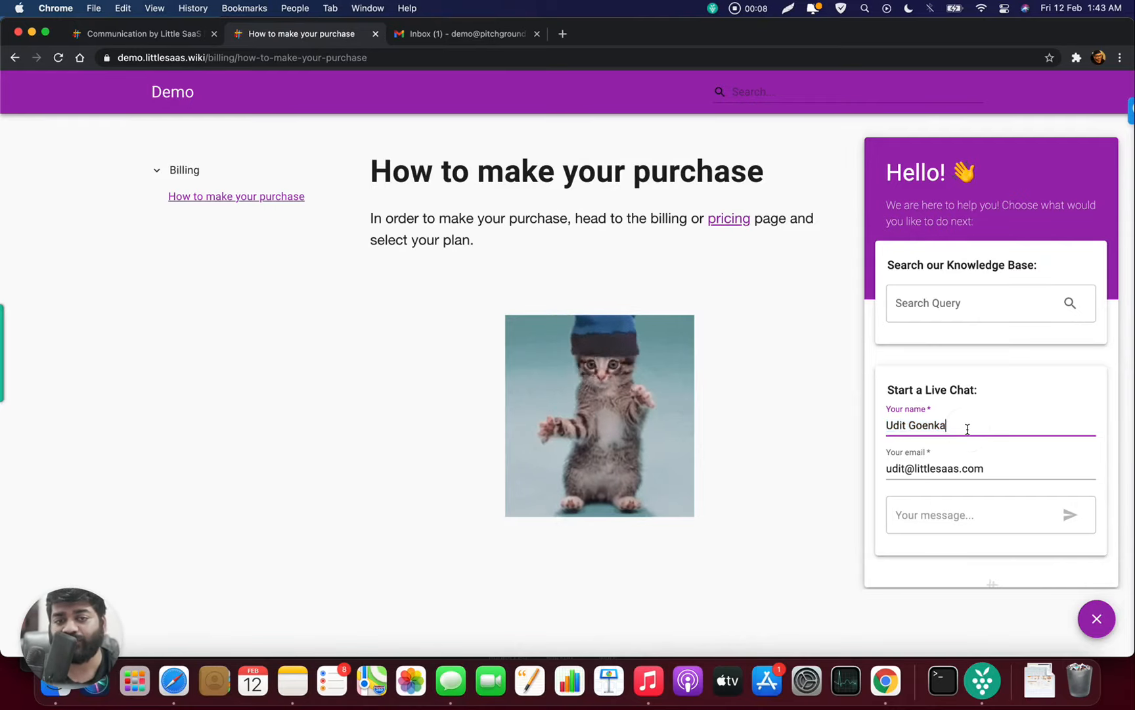
pyautogui.click(995, 472)
pyautogui.click(985, 510)
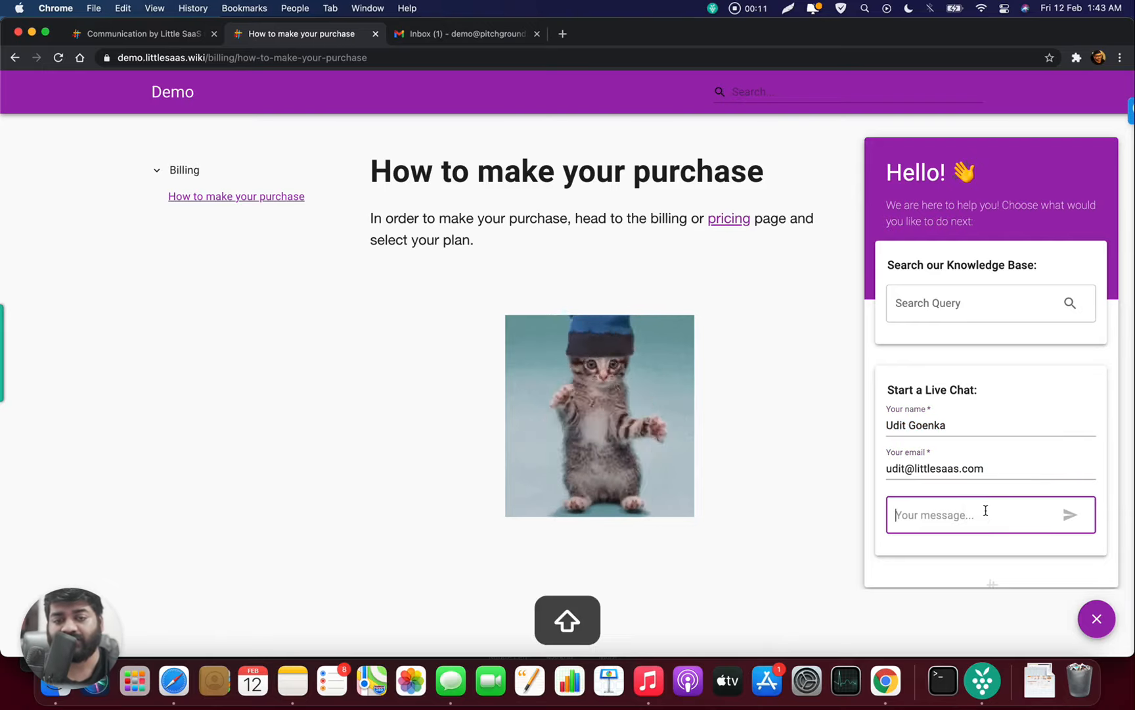
pyautogui.write('Hi')
pyautogui.press('Return')
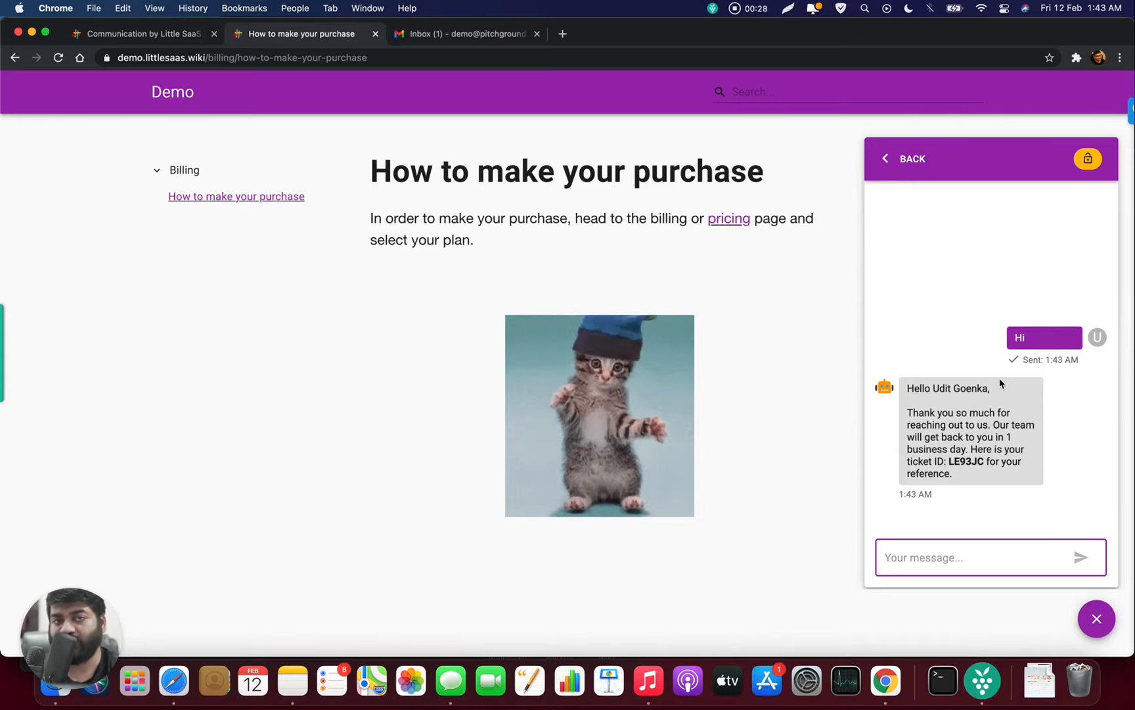
pyautogui.click(160, 41)
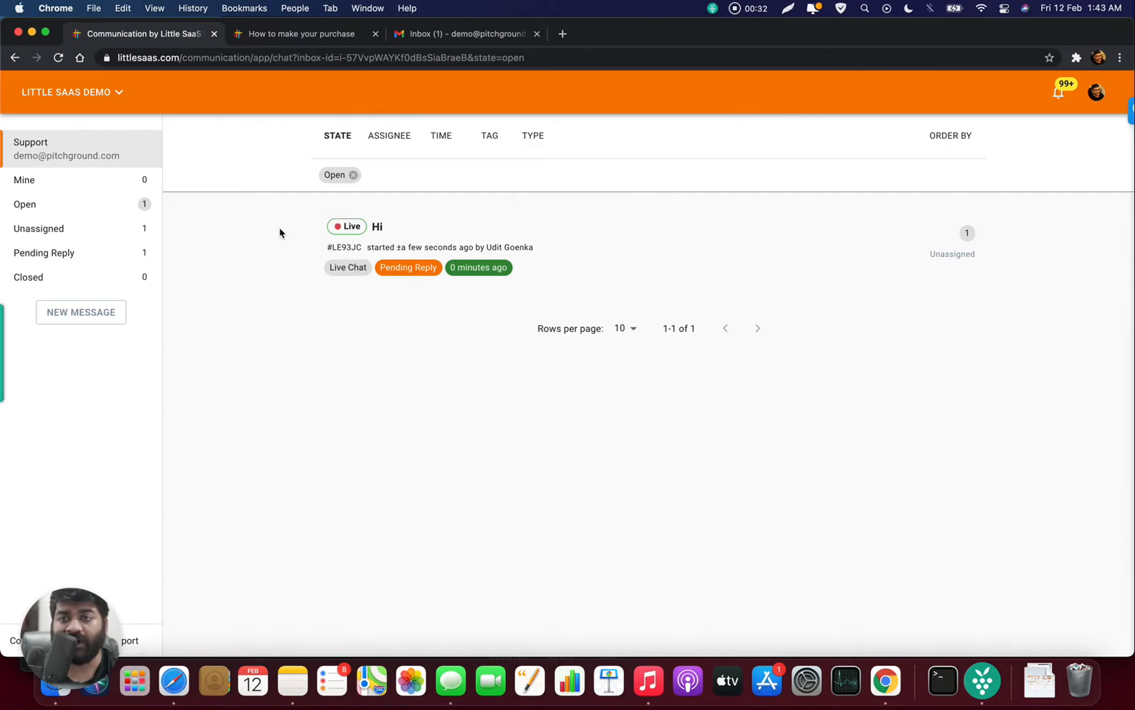
# - Open the 'Hi' thread, join it as an agent, and dismiss assignment without choosing anyone
pyautogui.click(384, 248)
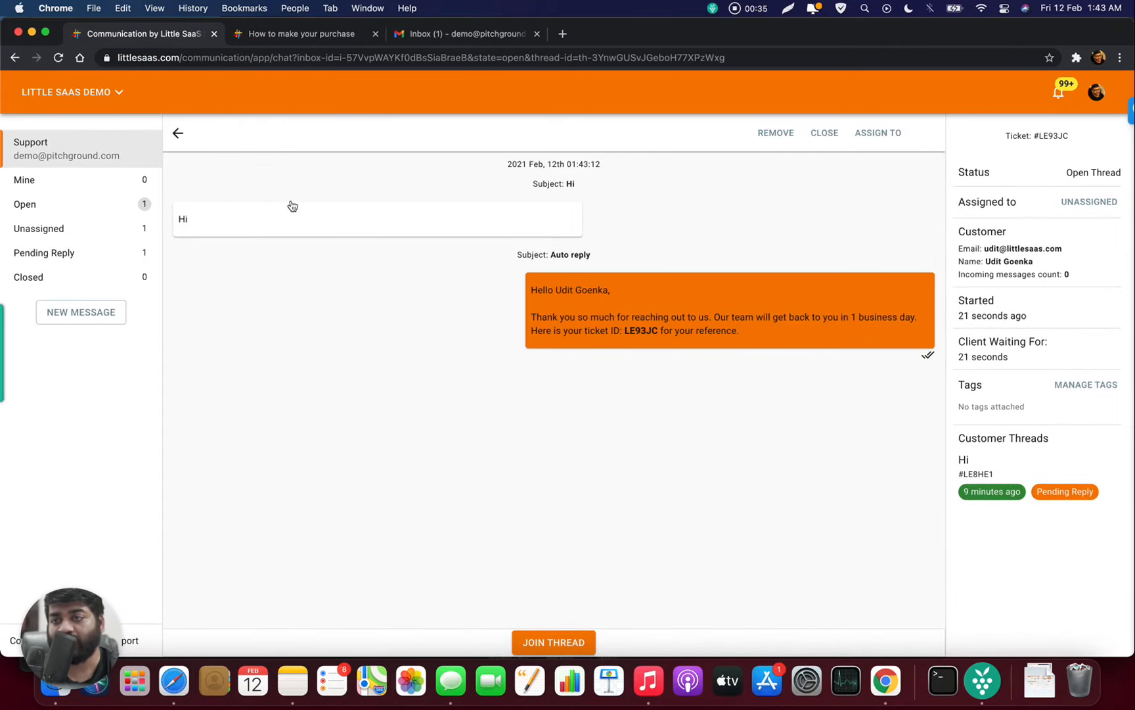
pyautogui.moveTo(929, 361)
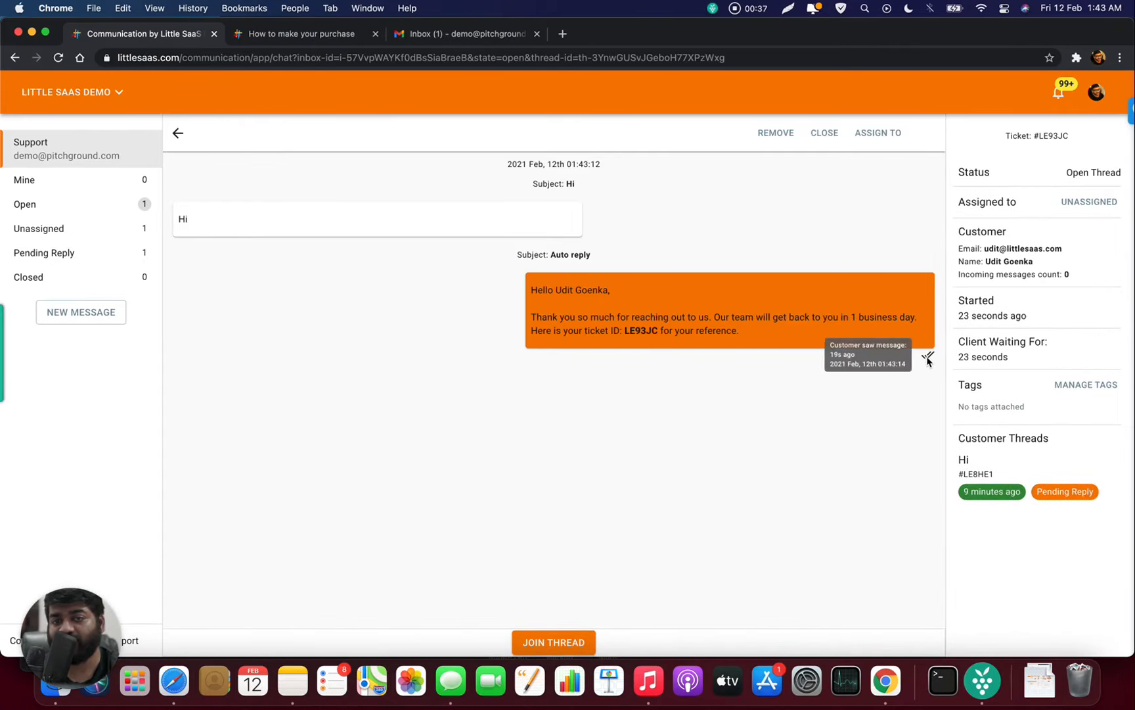
pyautogui.click(589, 642)
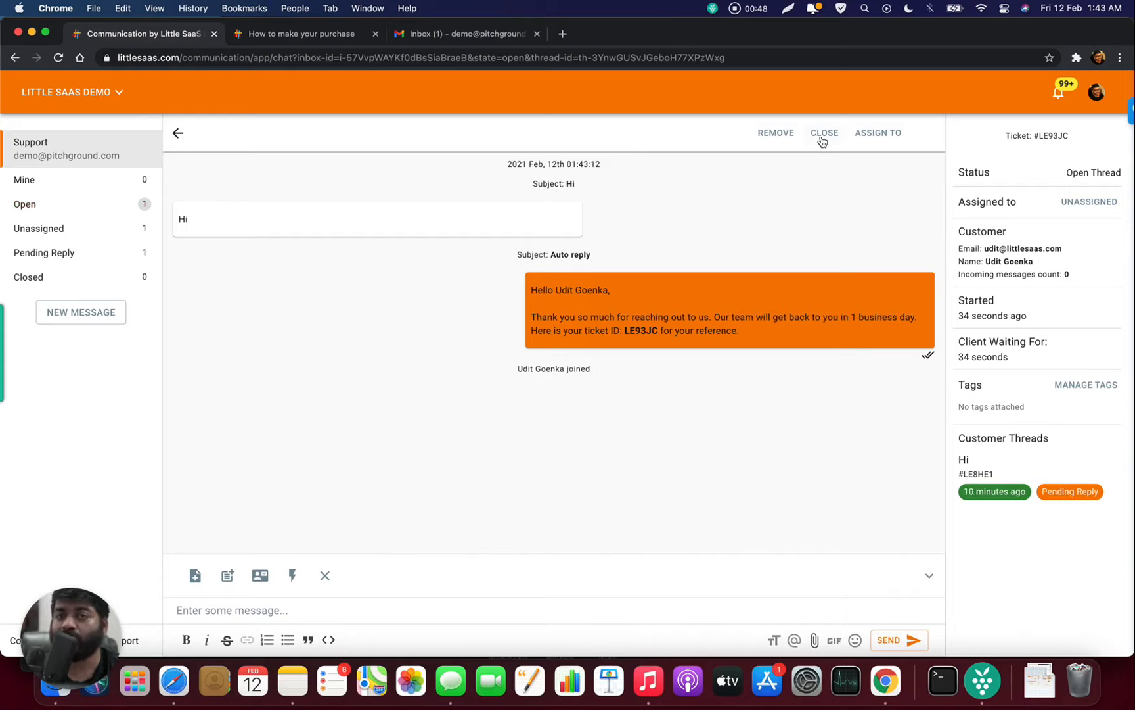
pyautogui.click(875, 138)
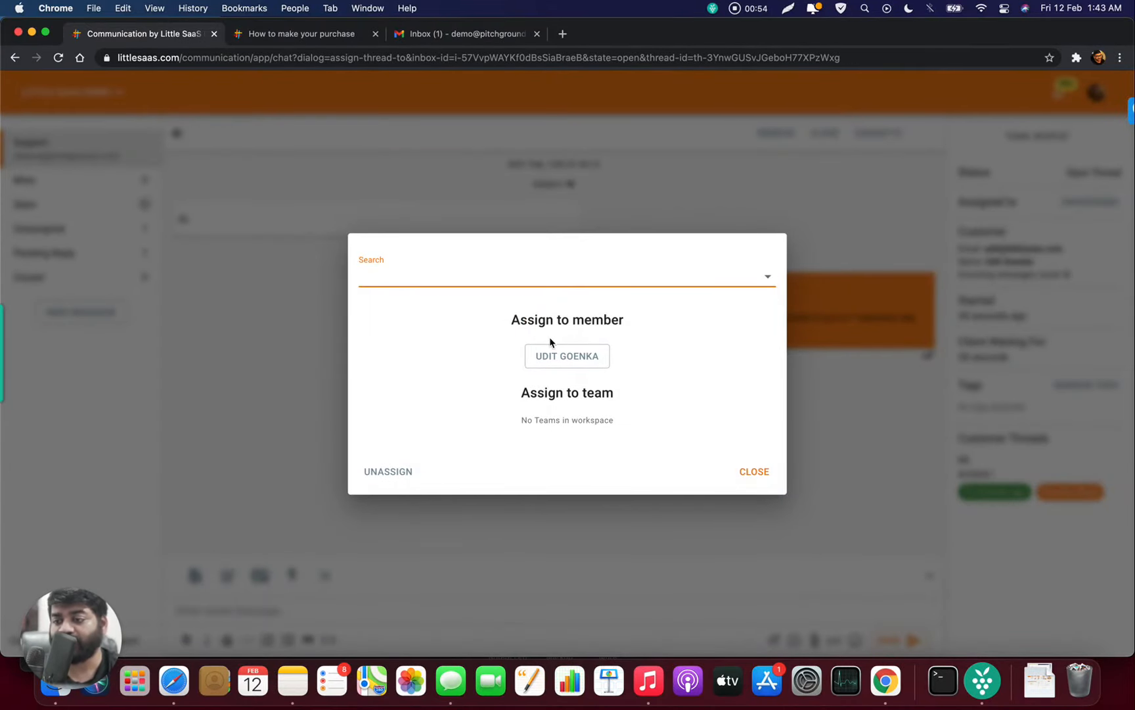
pyautogui.click(372, 200)
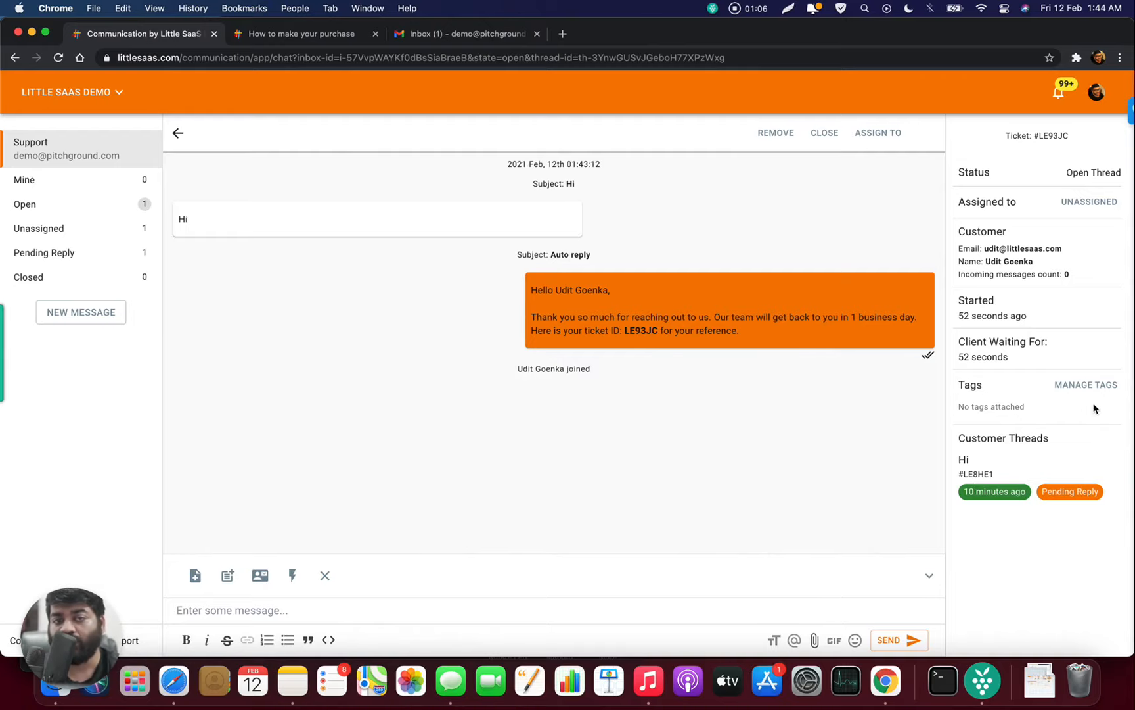
# - Create an amber 'Leads' tag and apply it to the Hi thread
pyautogui.click(1086, 388)
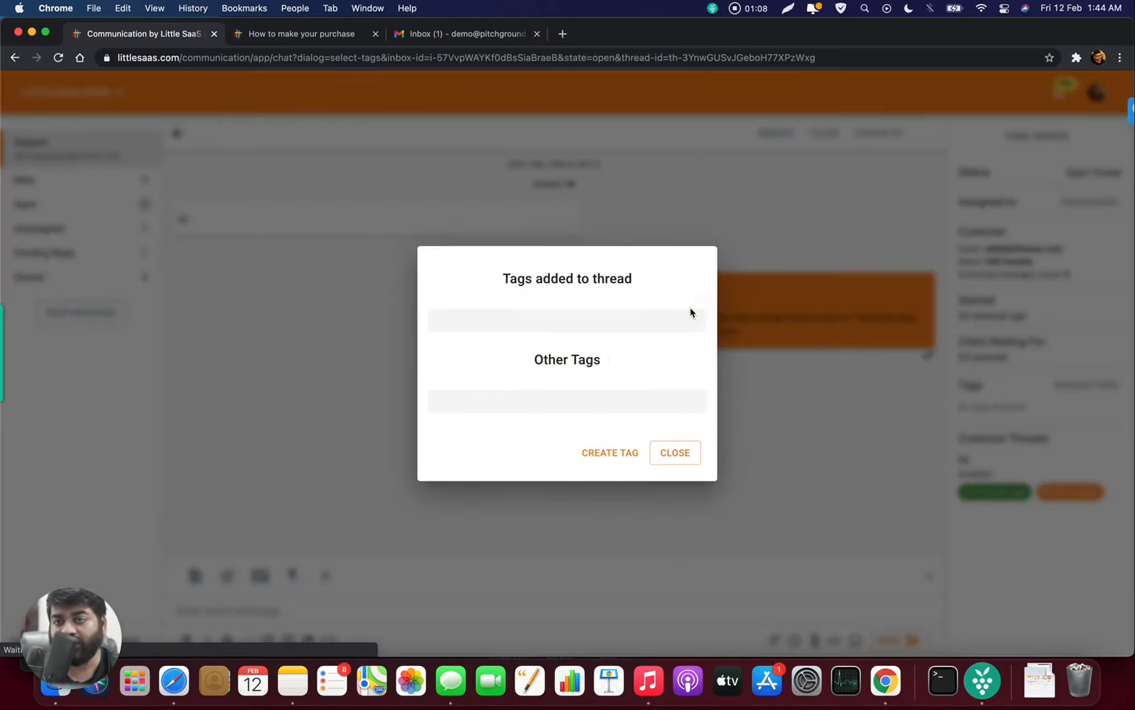
pyautogui.click(606, 443)
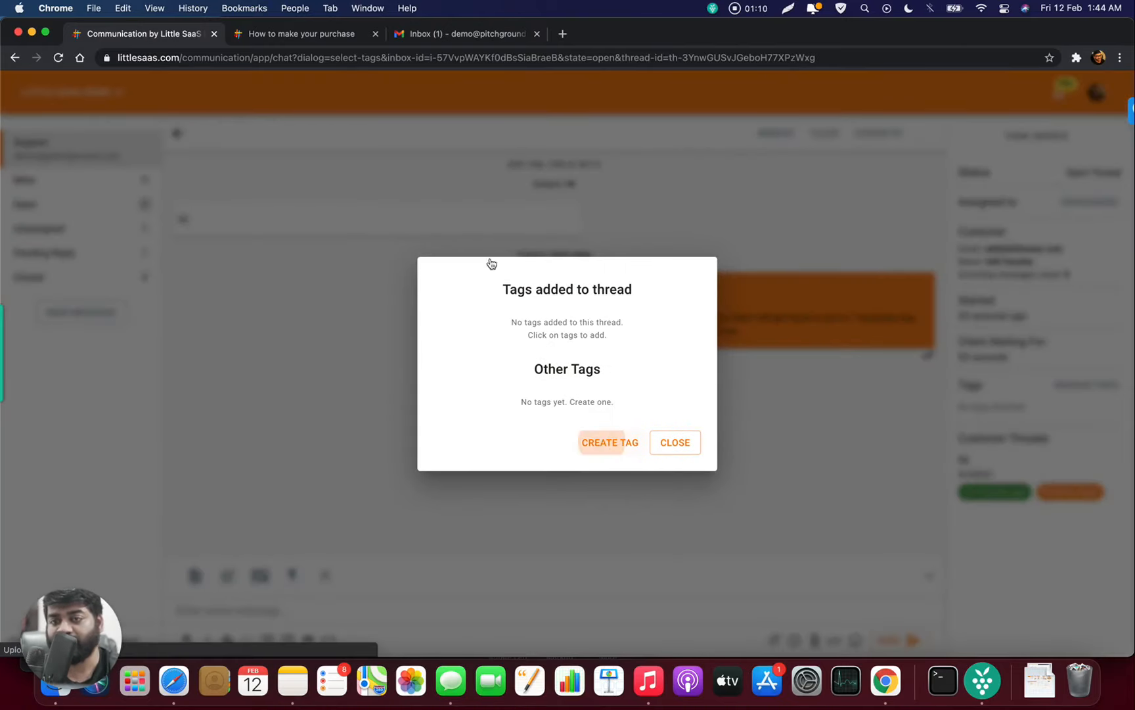
pyautogui.write('L')
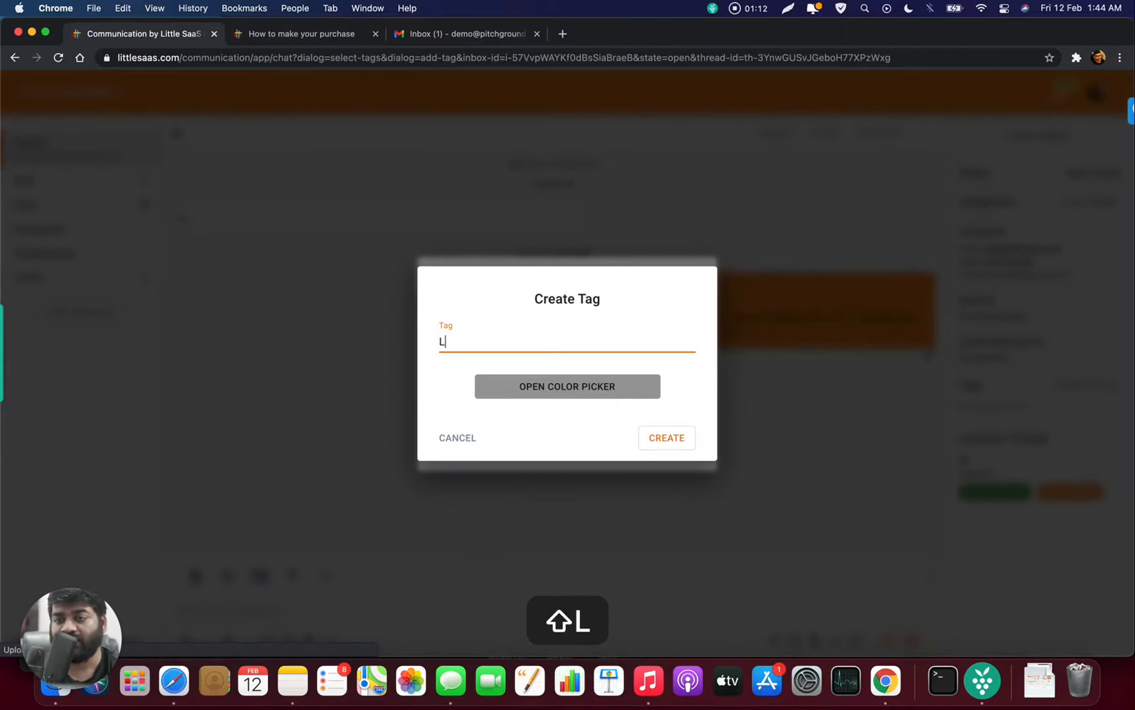
pyautogui.write('eads')
pyautogui.click(524, 393)
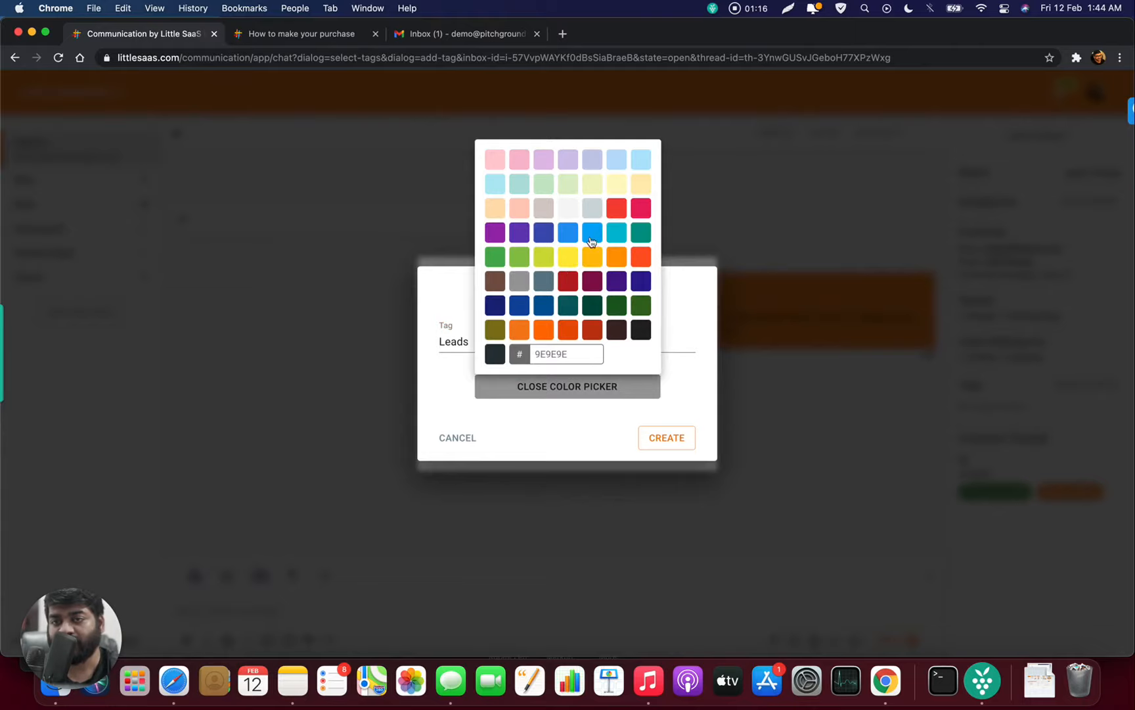
pyautogui.click(613, 415)
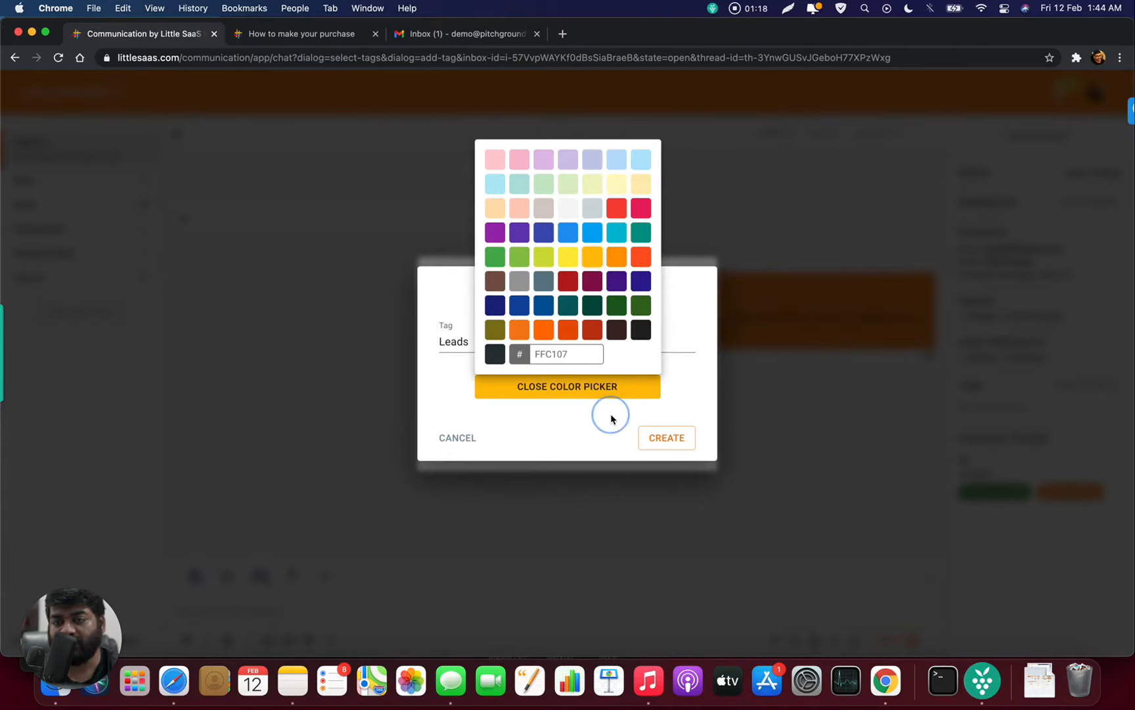
pyautogui.click(667, 439)
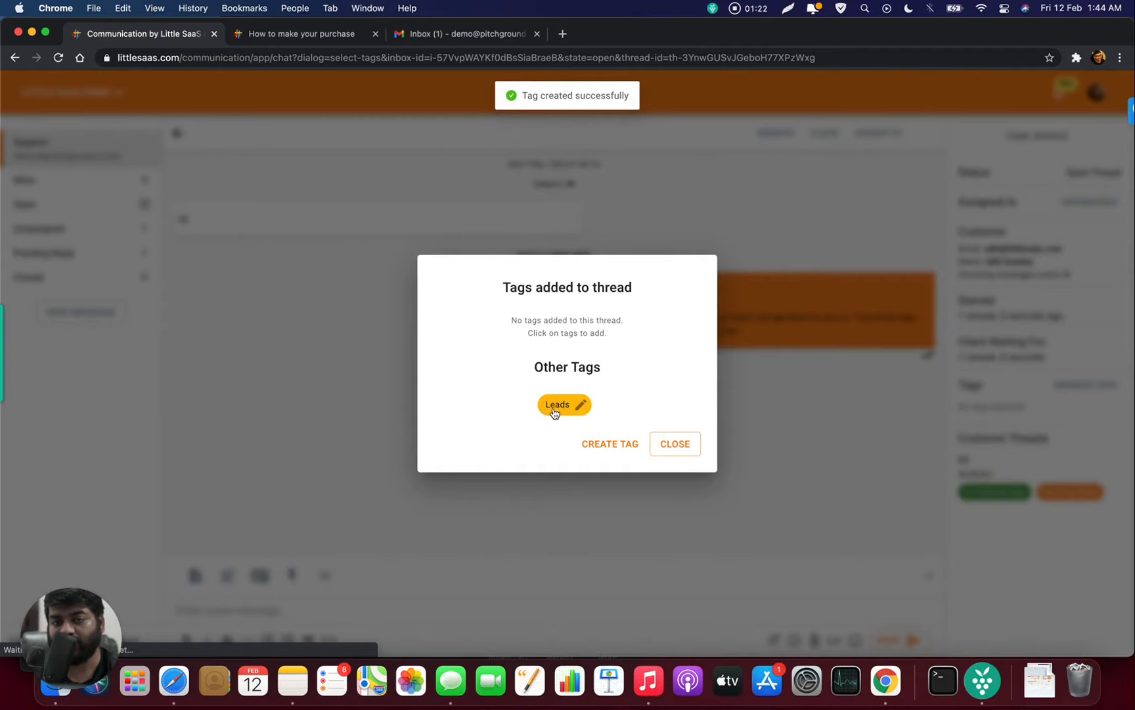
pyautogui.click(555, 405)
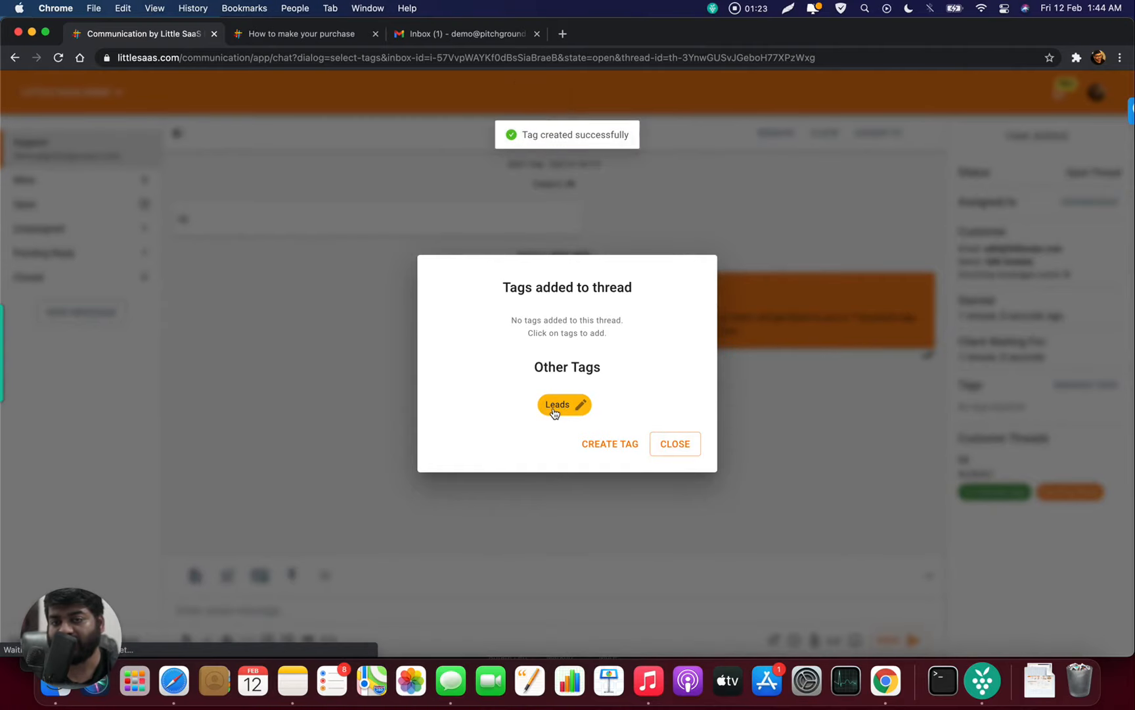
pyautogui.click(677, 438)
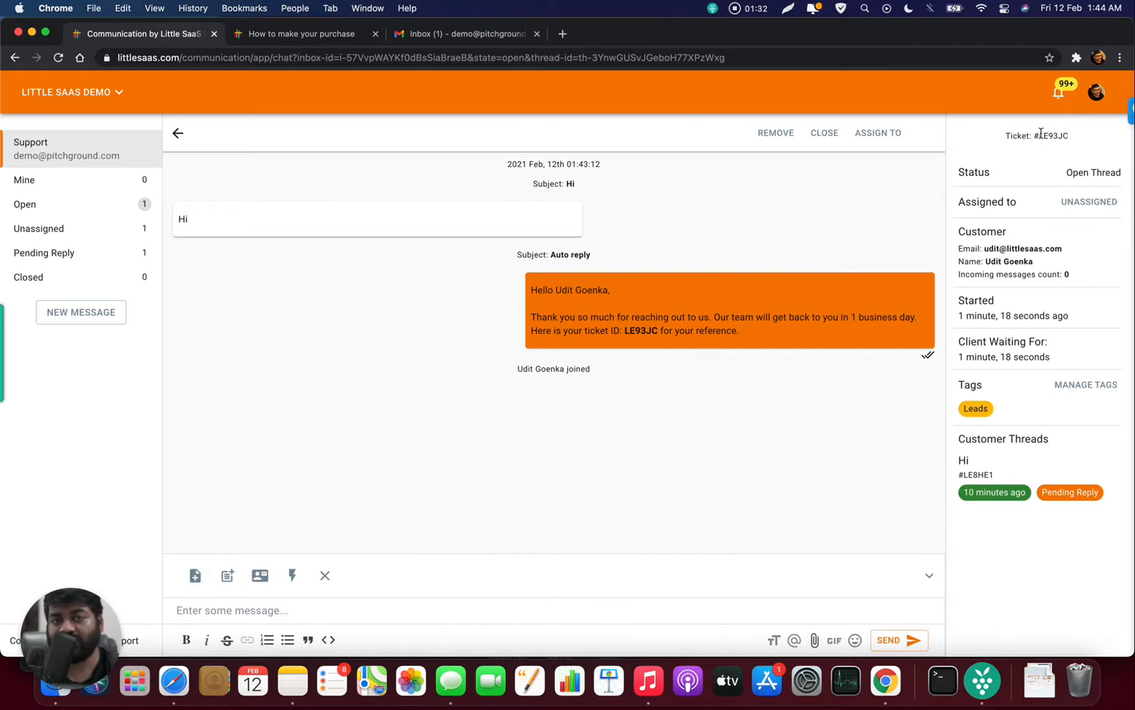
# - Add the team note 'Hey please ensure to offer 10% discount for this customer.' and show canned replies
pyautogui.click(196, 576)
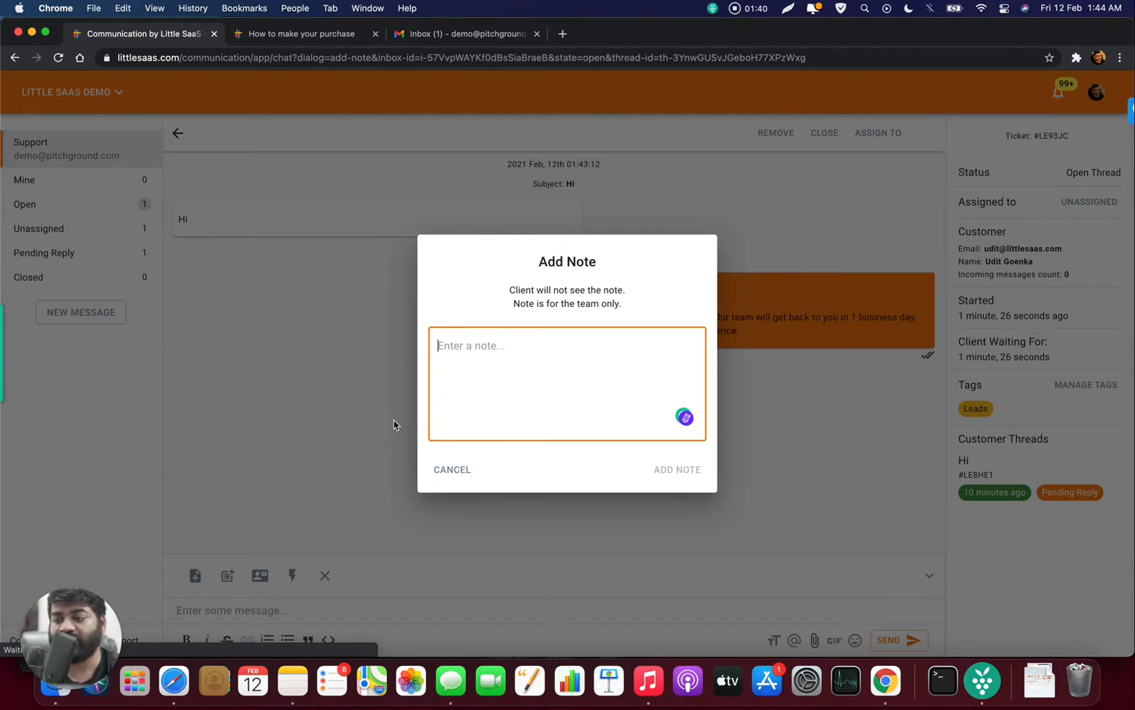
pyautogui.write('Hey ')
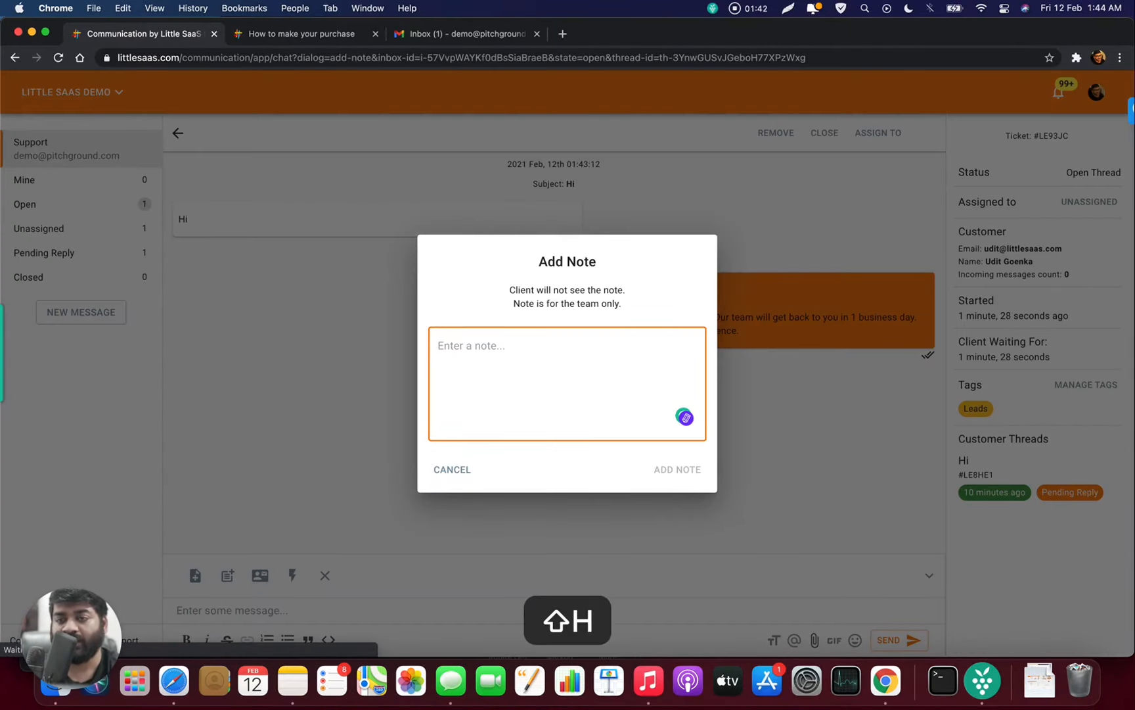
pyautogui.write('ple')
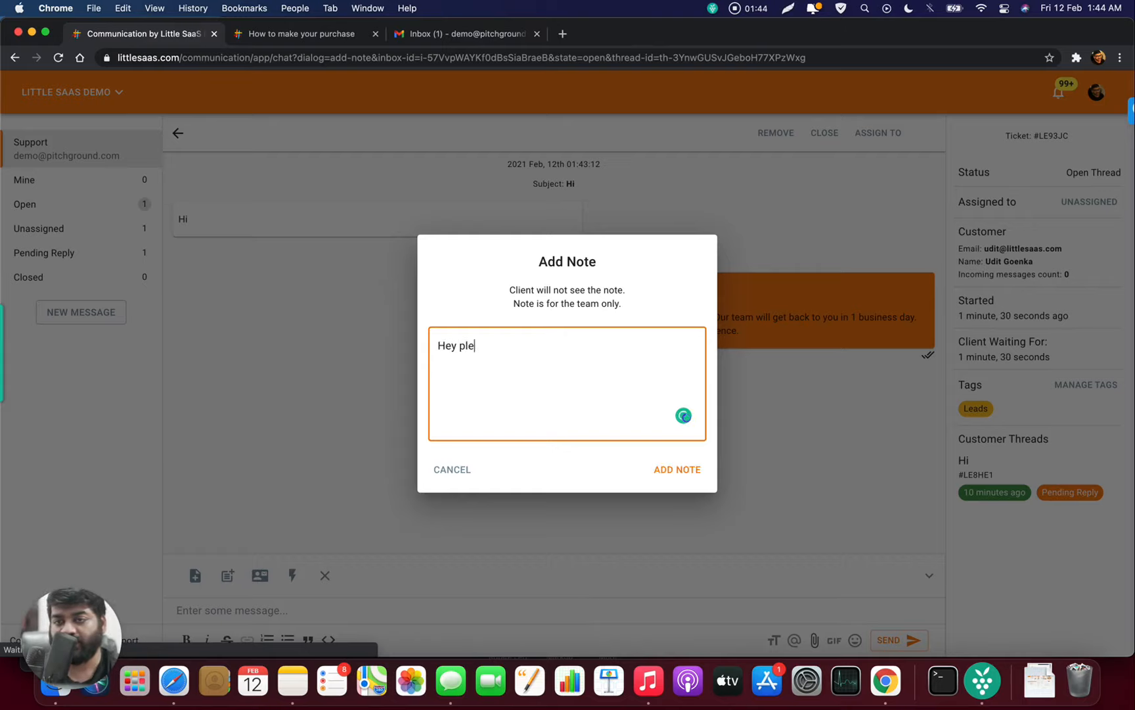
pyautogui.write('ase ensure ')
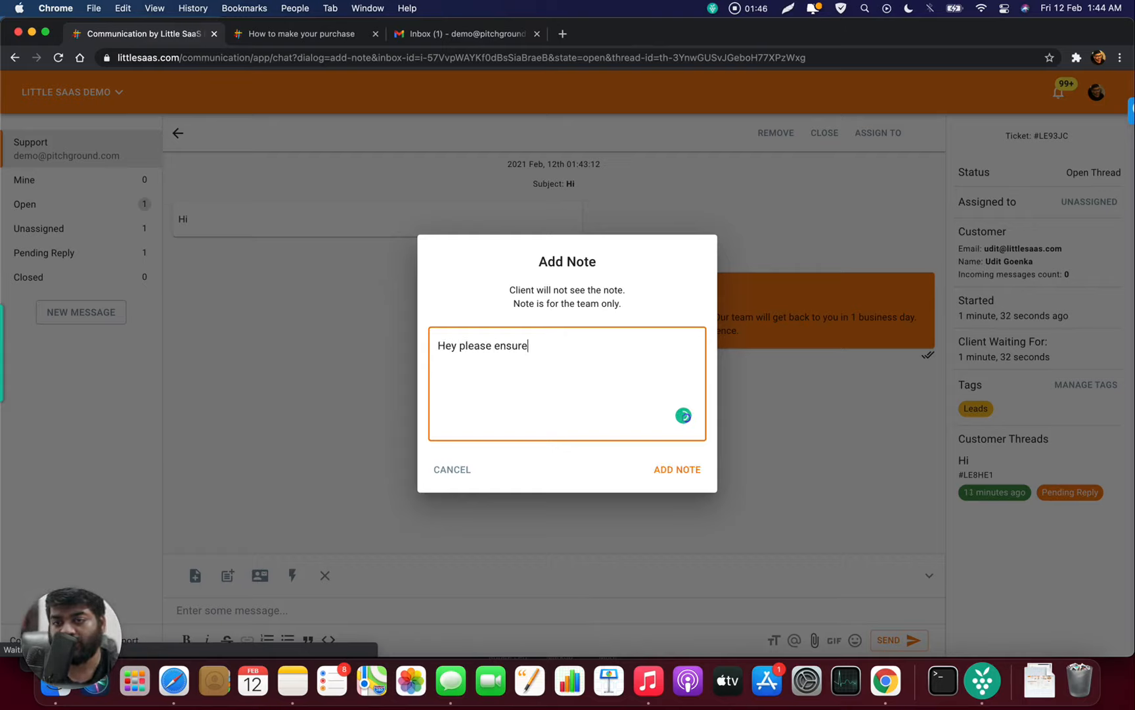
pyautogui.write('to offer ')
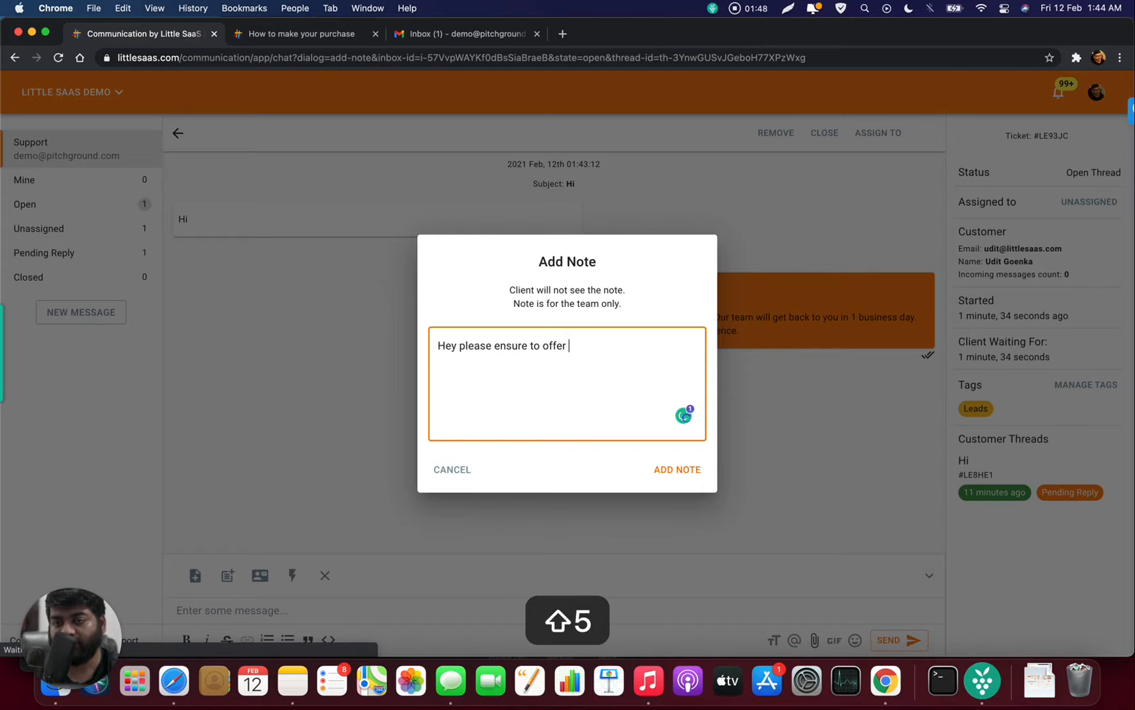
pyautogui.write('10% disc')
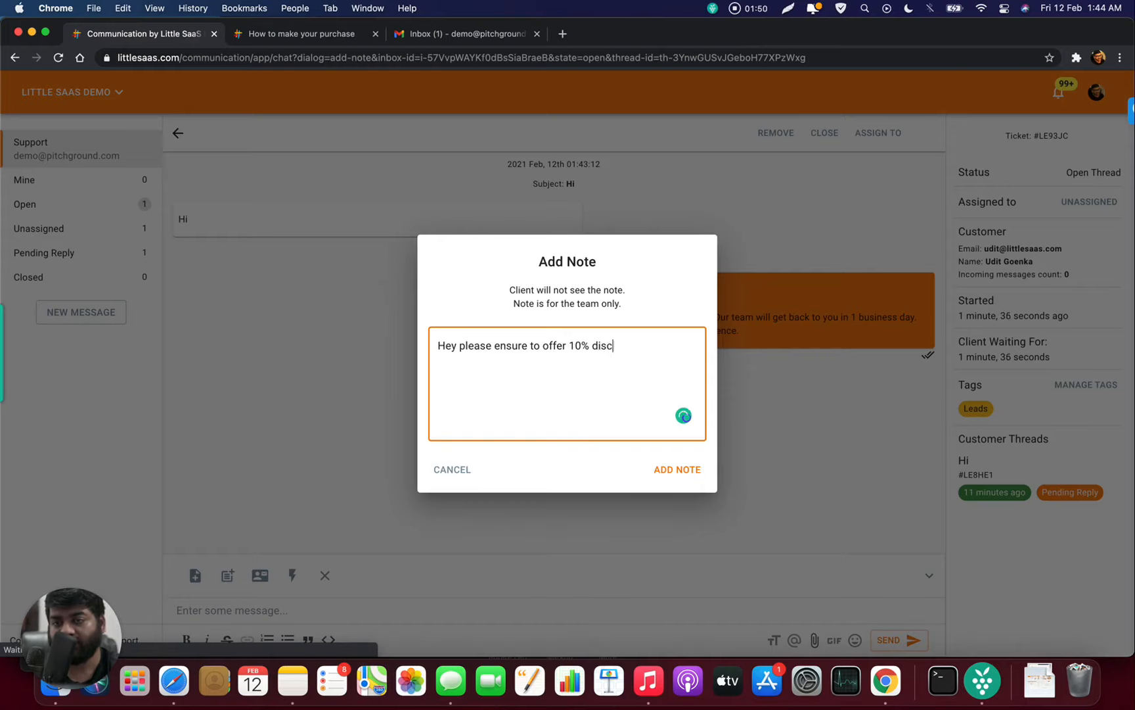
pyautogui.write('ount for this ')
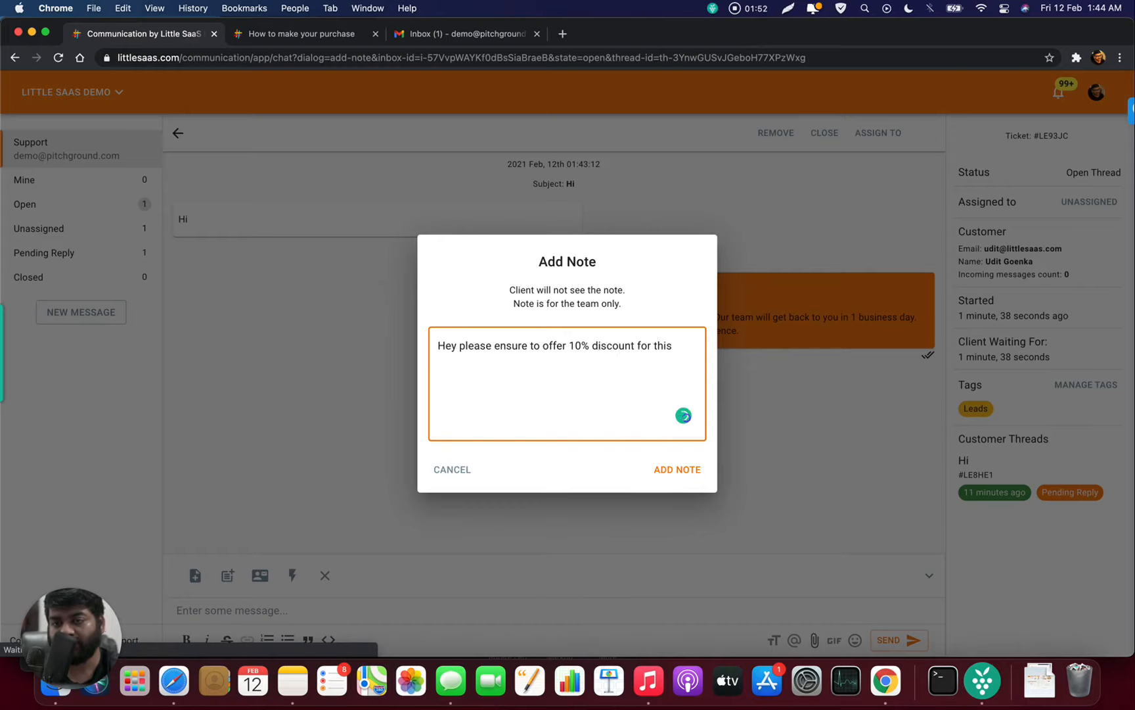
pyautogui.write('customer.')
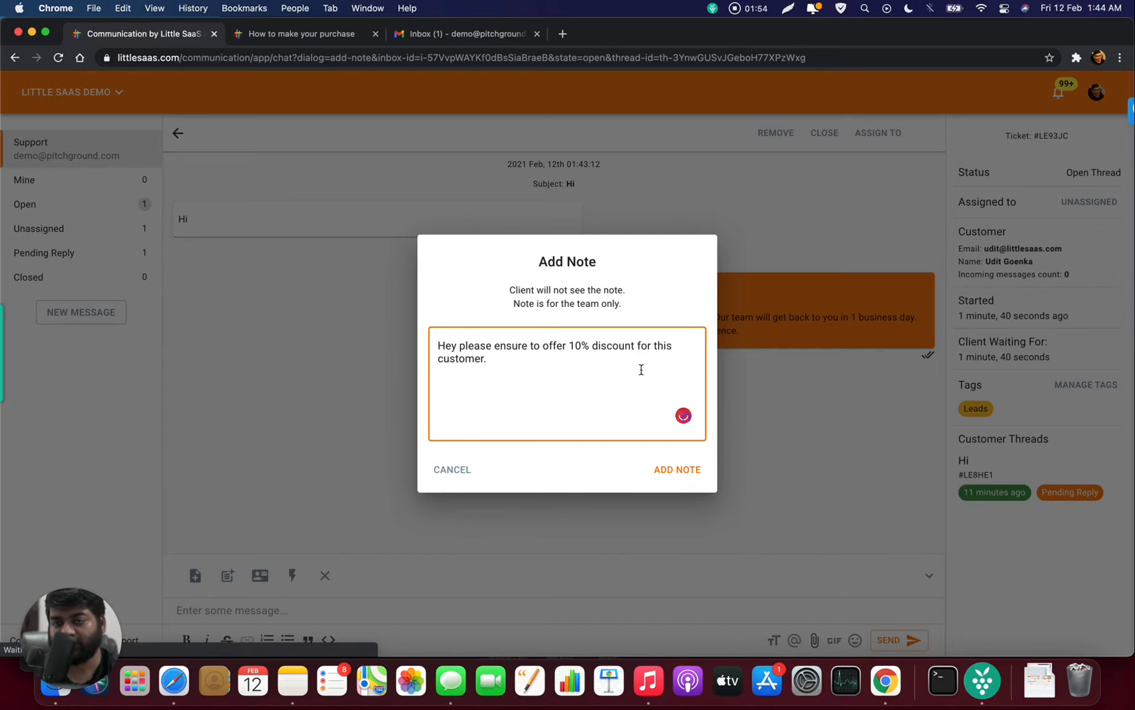
pyautogui.click(677, 469)
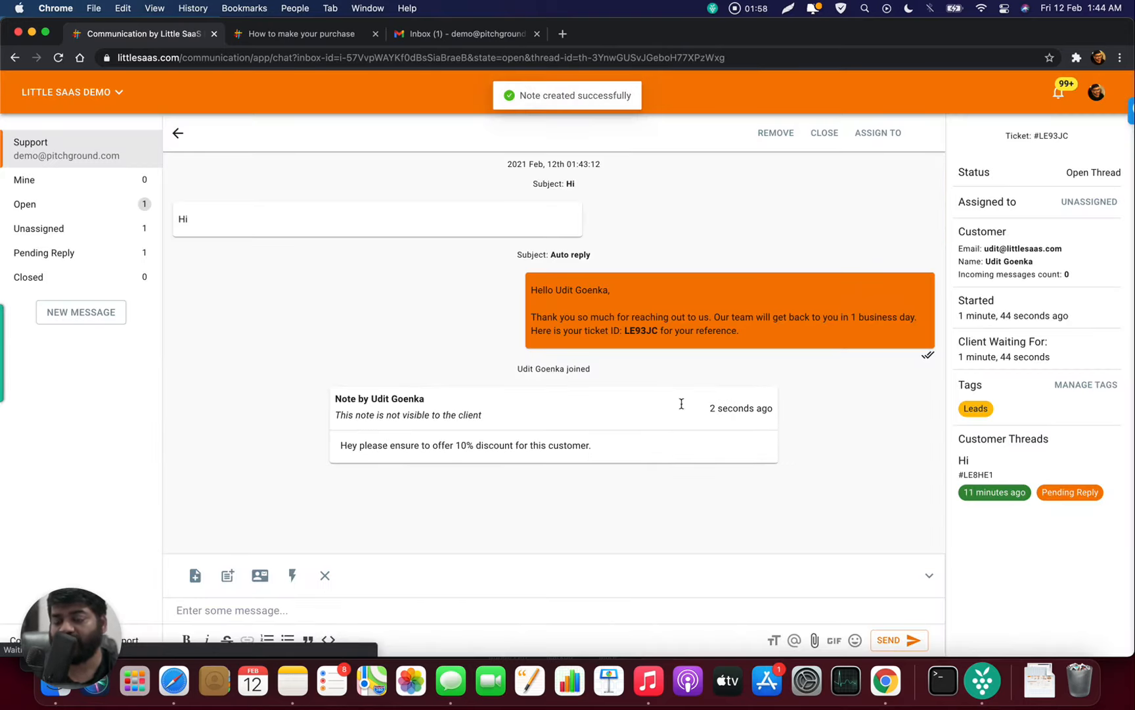
pyautogui.click(227, 576)
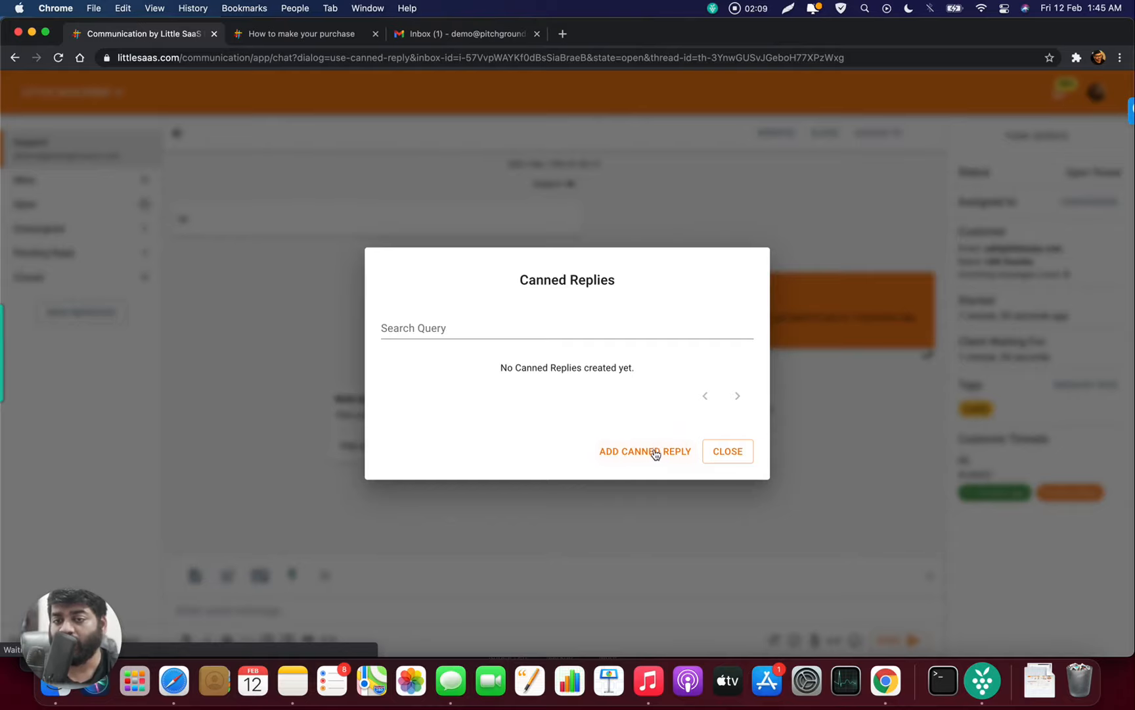
# - Save a 'Welcome' canned reply: 'Hello, Thank you so much for contacting us. How can I help you out?' and use it
pyautogui.click(645, 453)
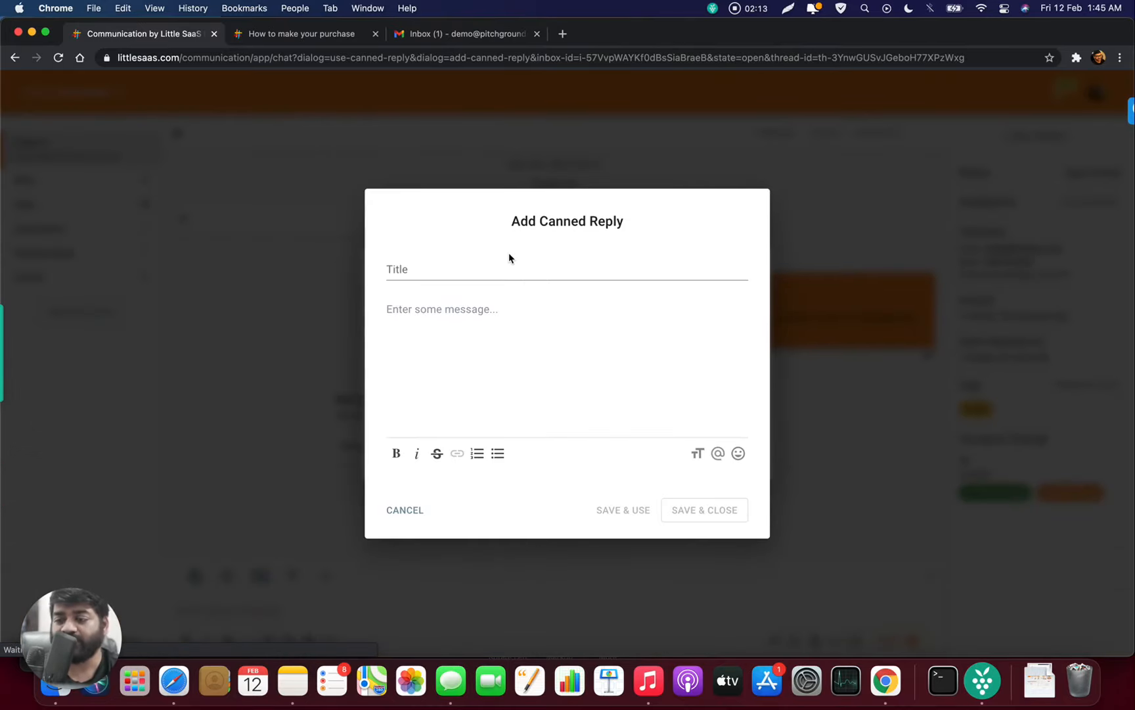
pyautogui.click(506, 270)
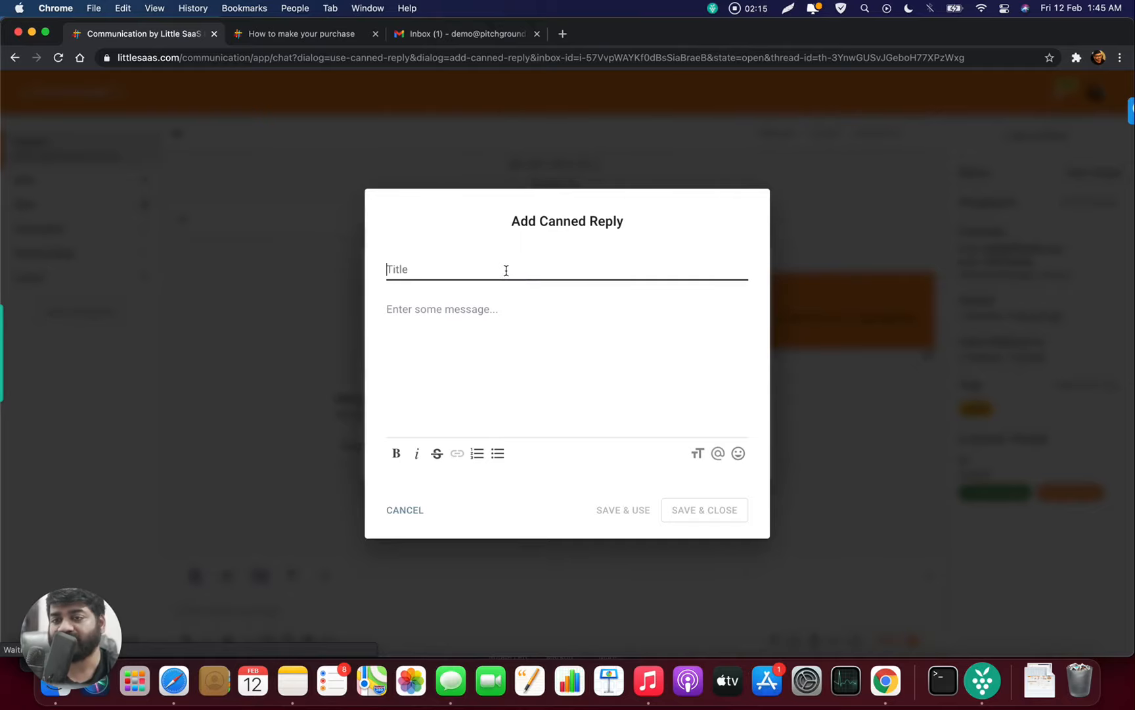
pyautogui.write('Demo')
pyautogui.press('Tab')
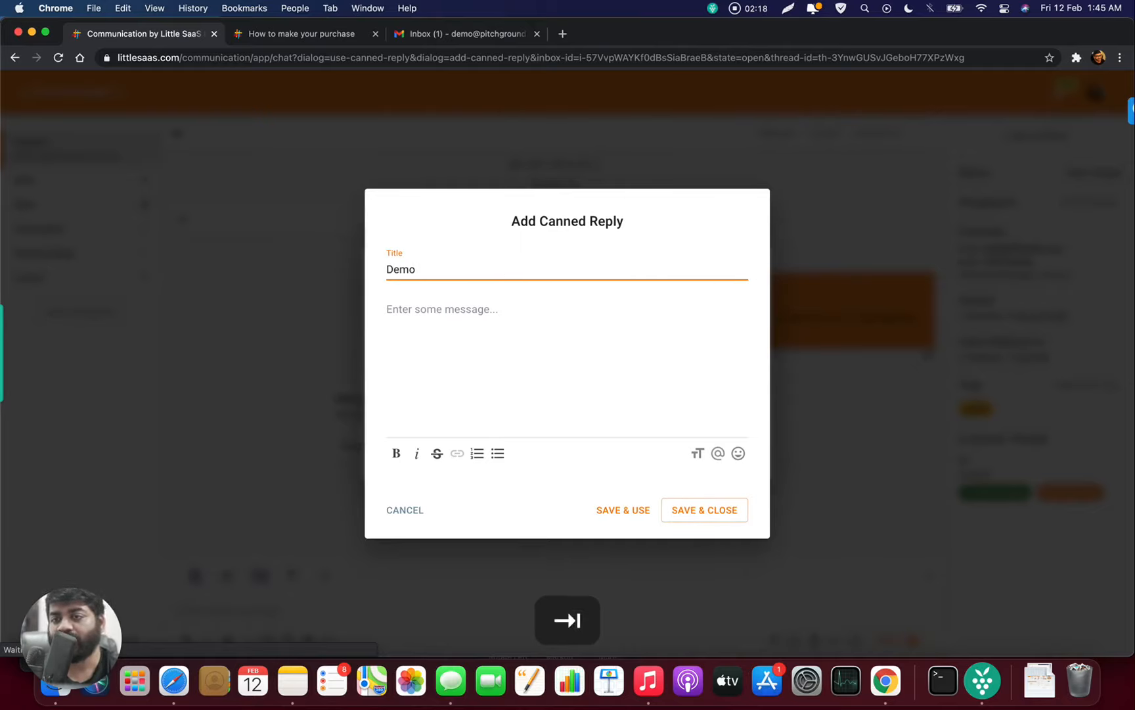
pyautogui.hotkey('shift', 'Tab')
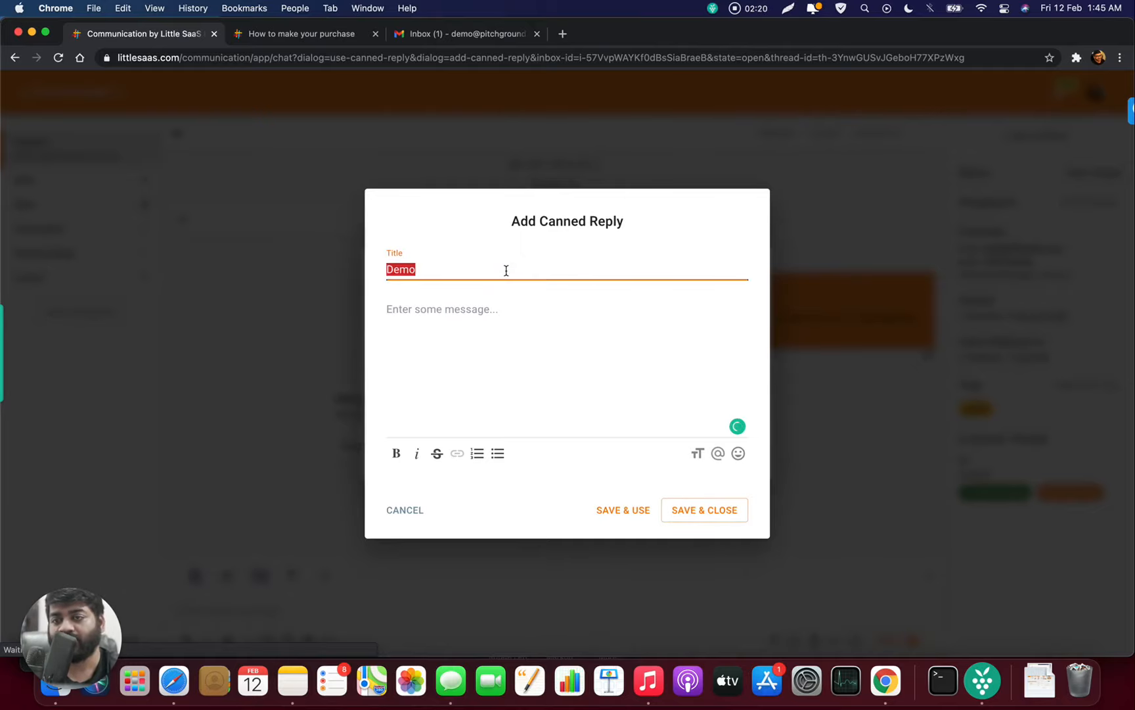
pyautogui.write('Welcome')
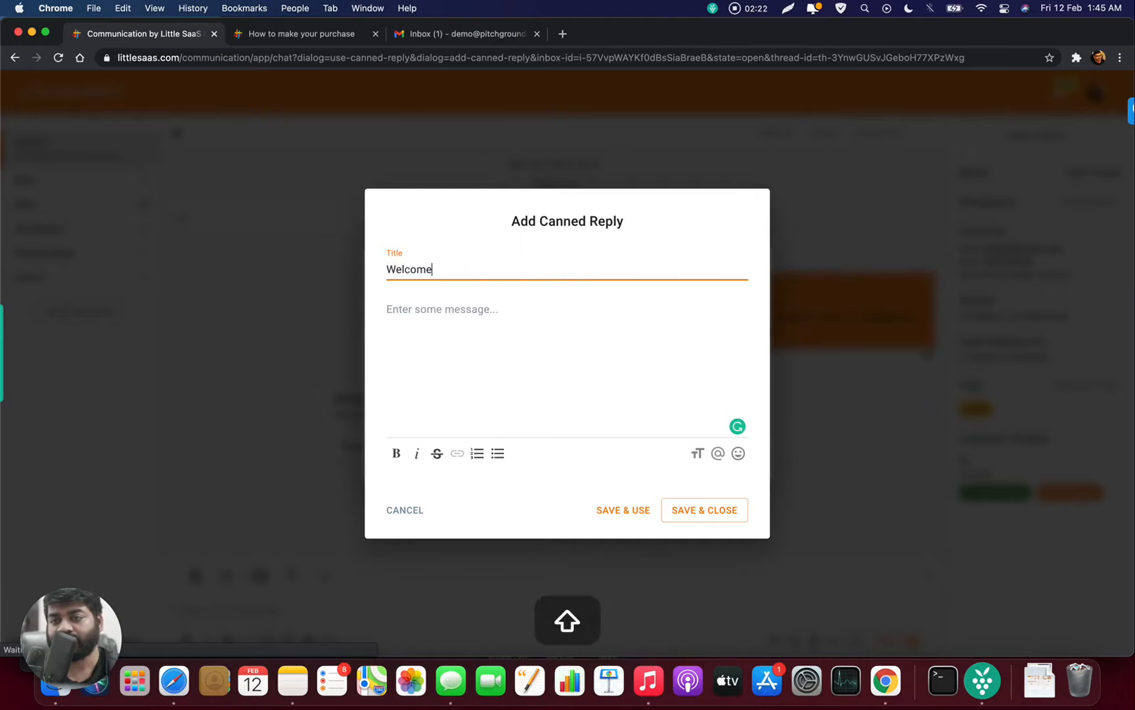
pyautogui.press('Tab')
pyautogui.write('Hel')
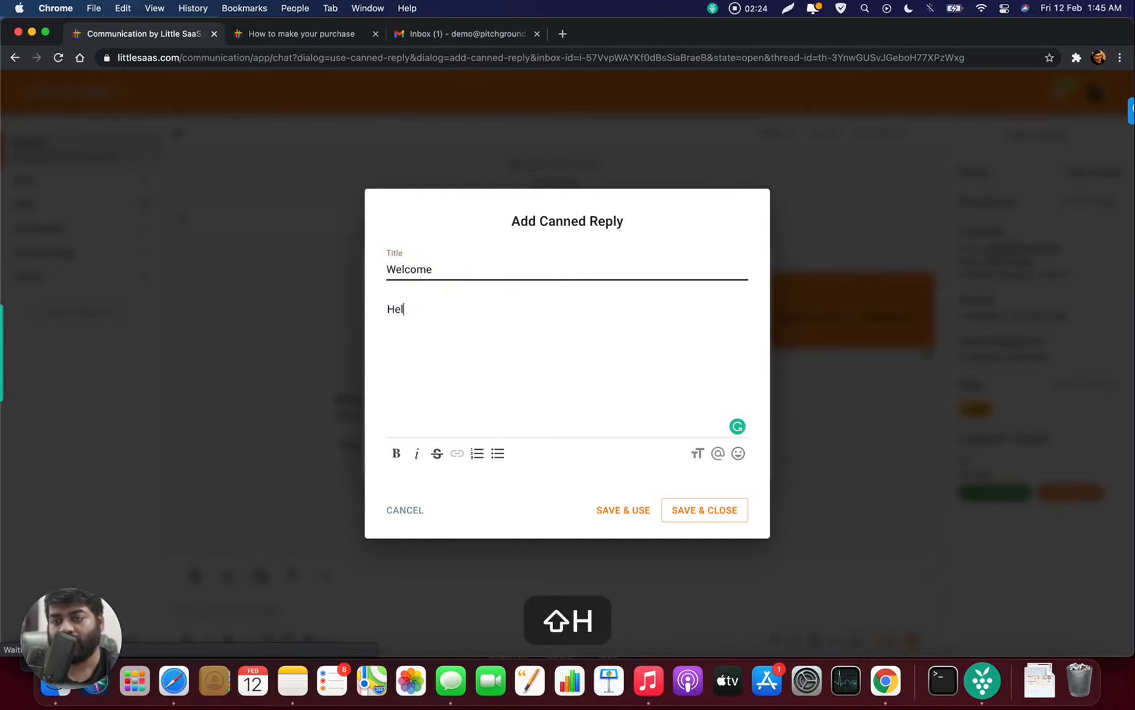
pyautogui.write('lo,')
pyautogui.press('Return')
pyautogui.write('T')
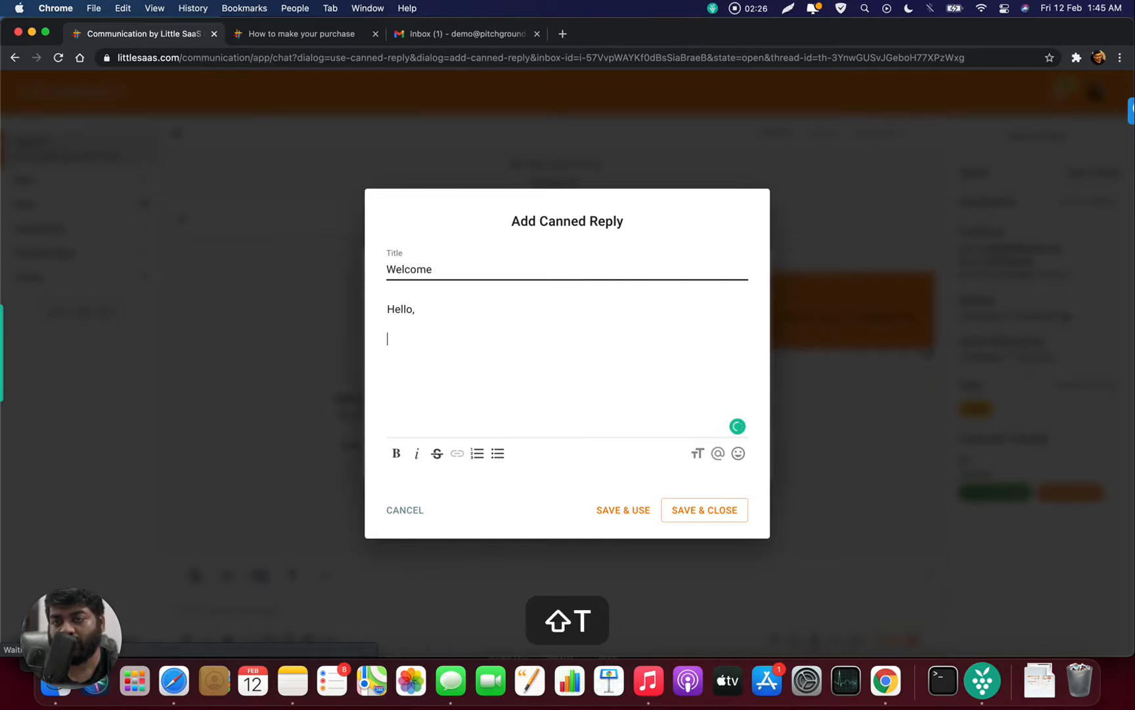
pyautogui.write('hank you so mu')
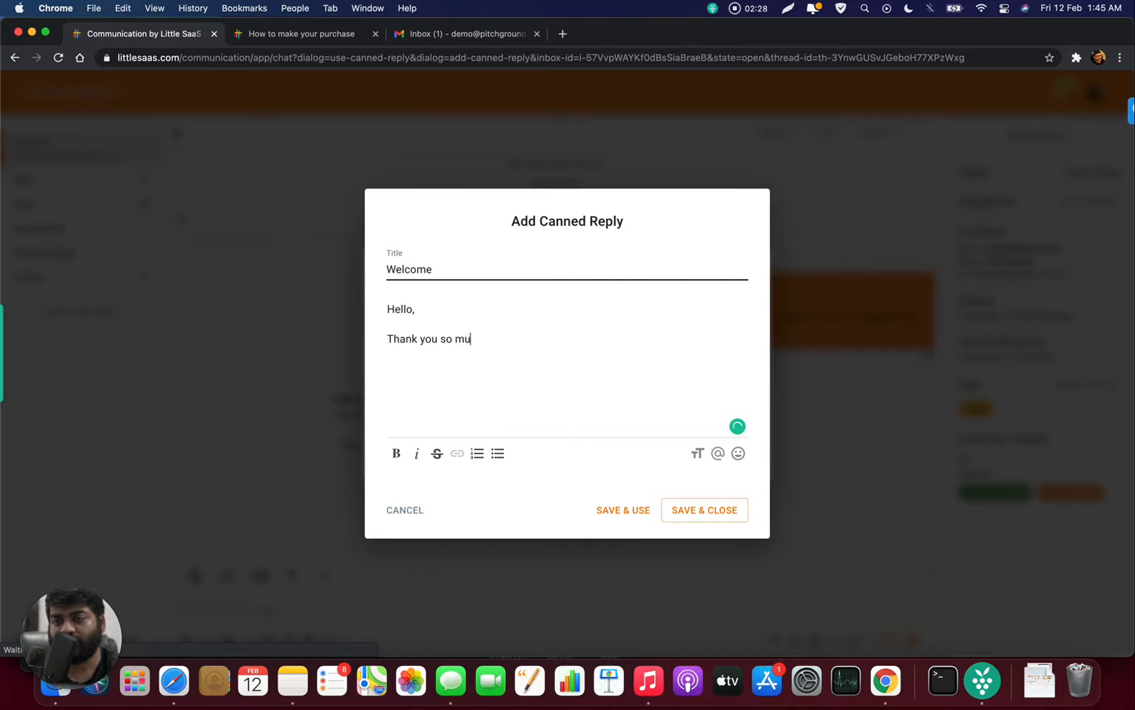
pyautogui.write('ch for contacting us')
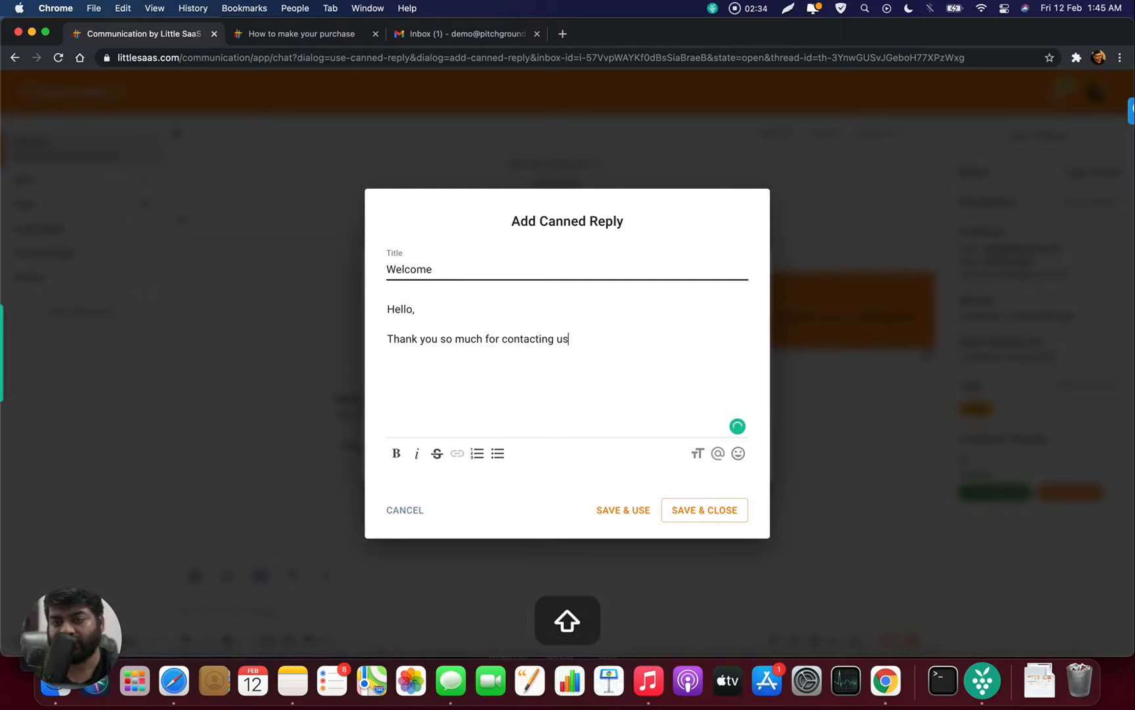
pyautogui.write('. How can ')
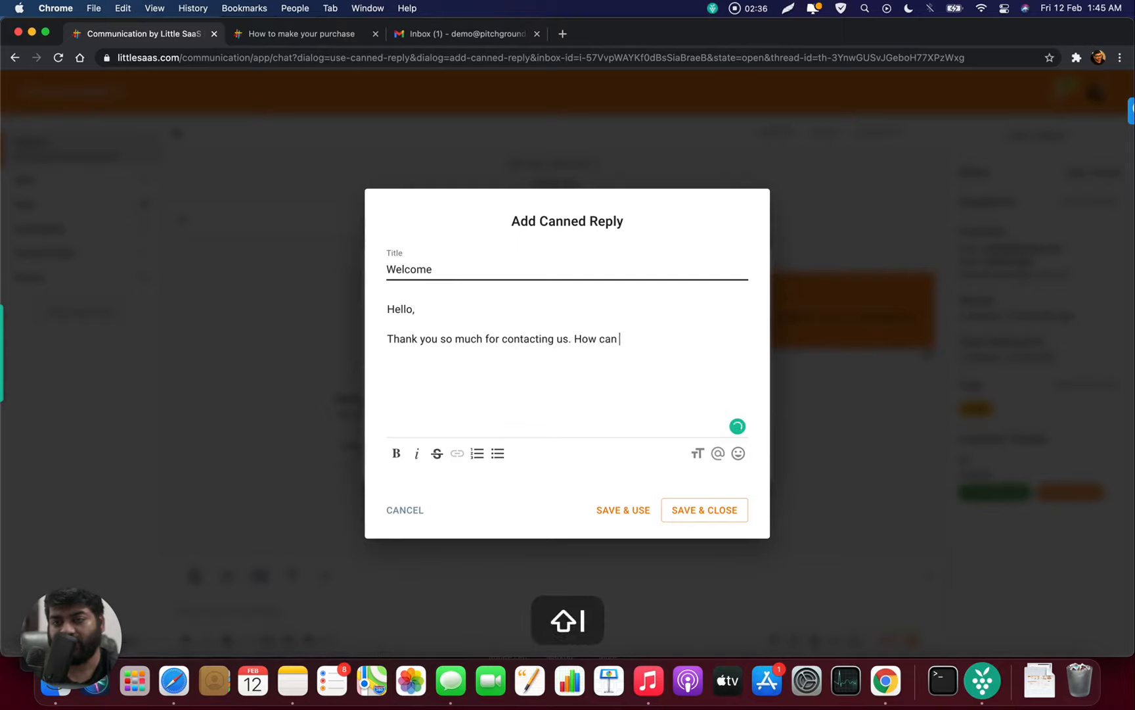
pyautogui.write('I help you o')
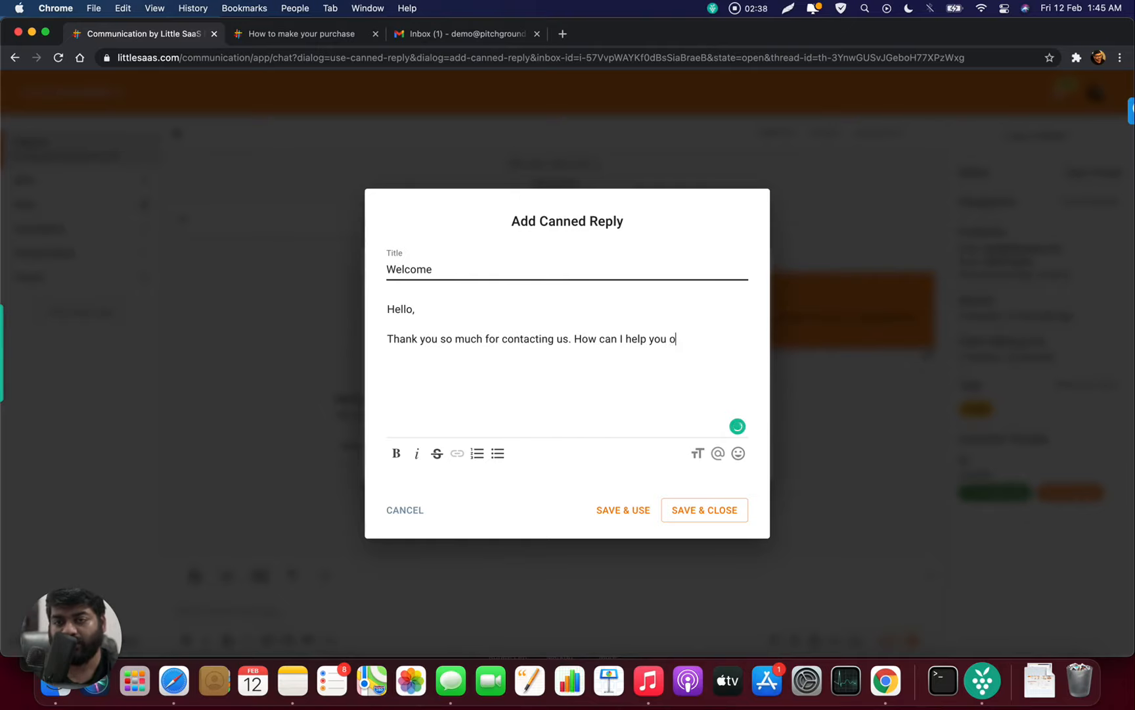
pyautogui.write('ut')
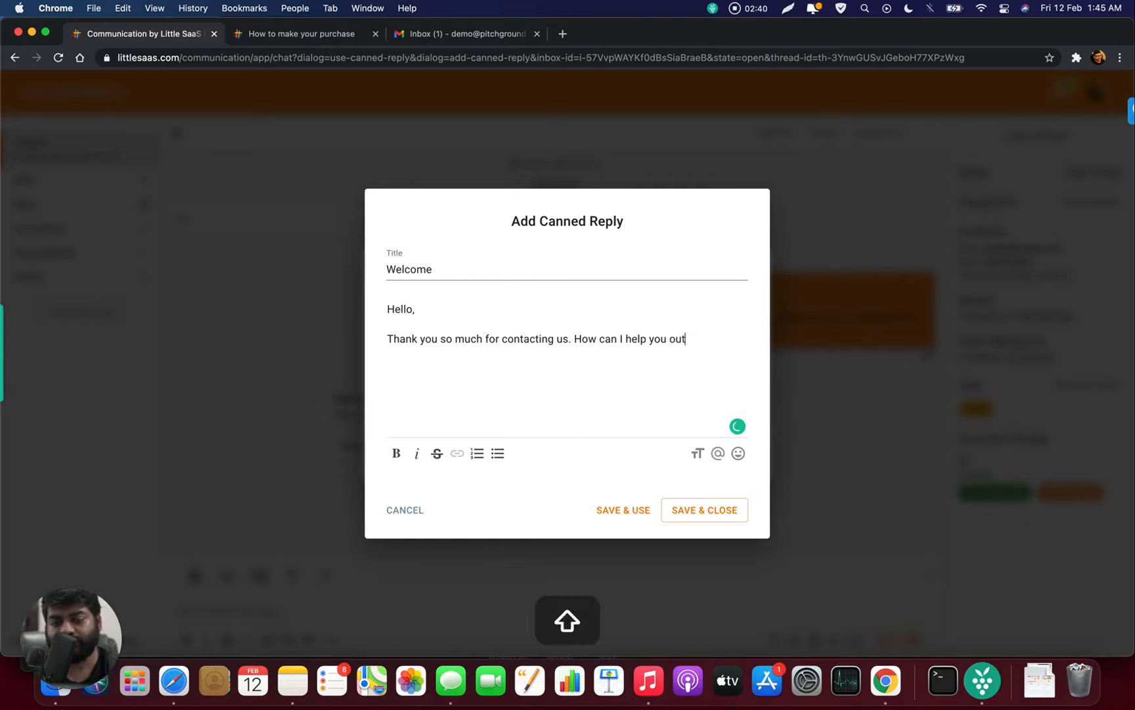
pyautogui.write('?')
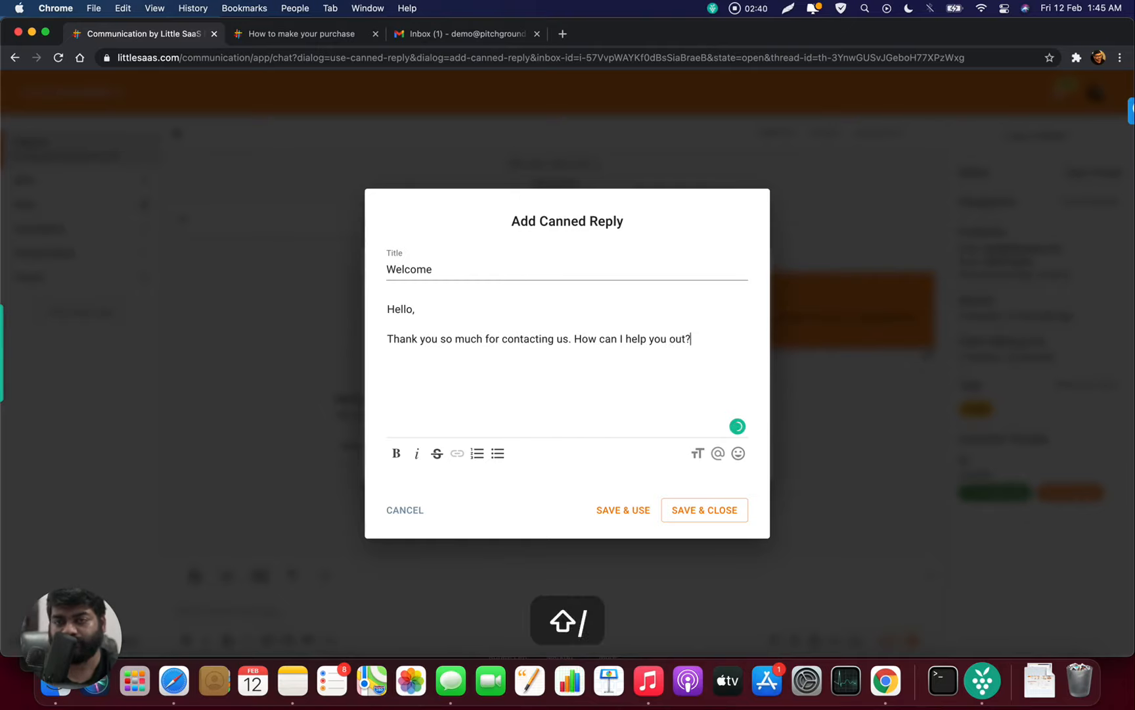
pyautogui.click(634, 518)
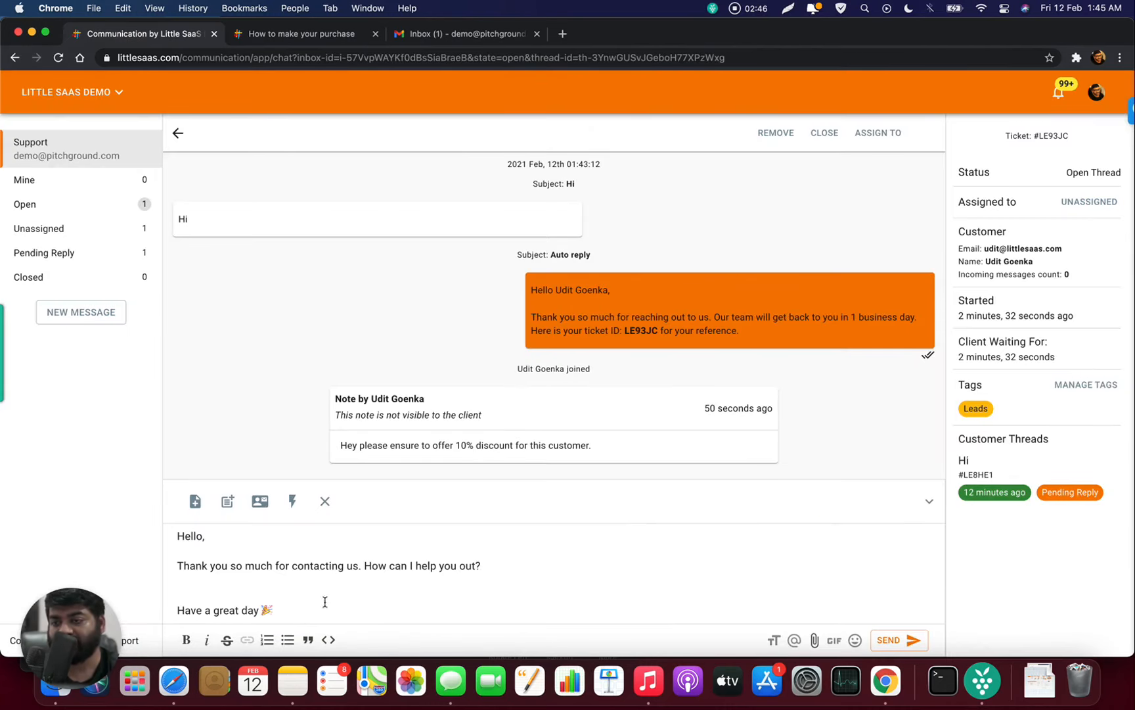
# - Check the Welcome entry in the canned replies list, then show the reply's Subject, Cc and Bcc fields
pyautogui.click(230, 506)
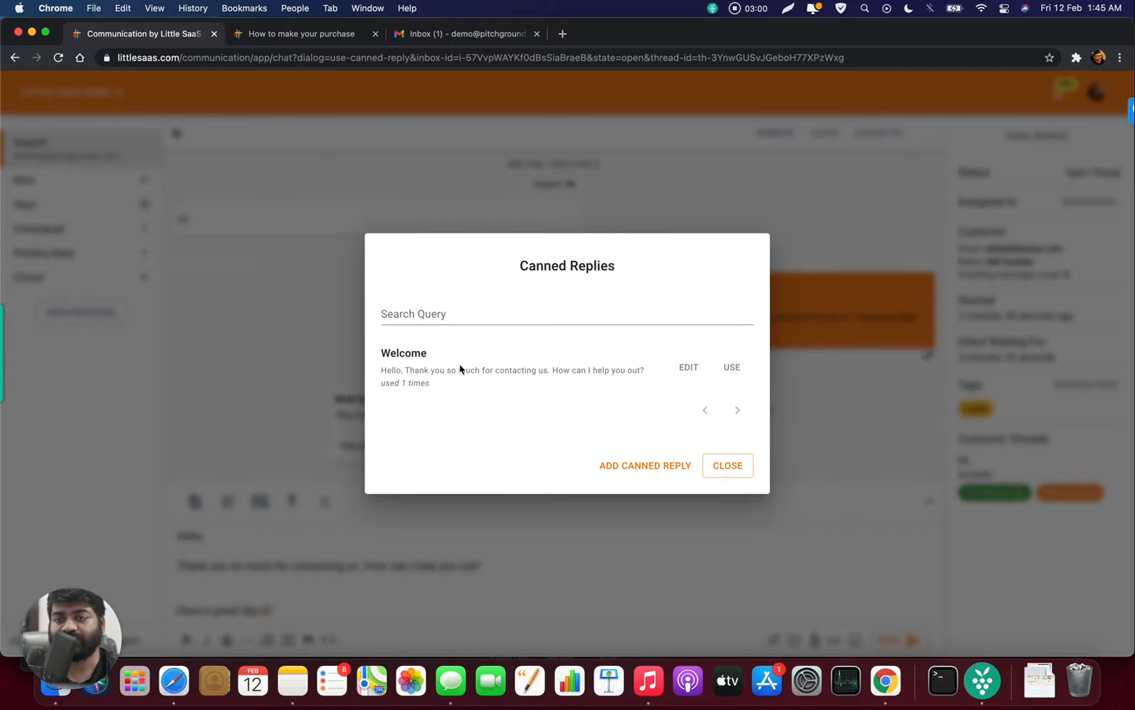
pyautogui.click(731, 466)
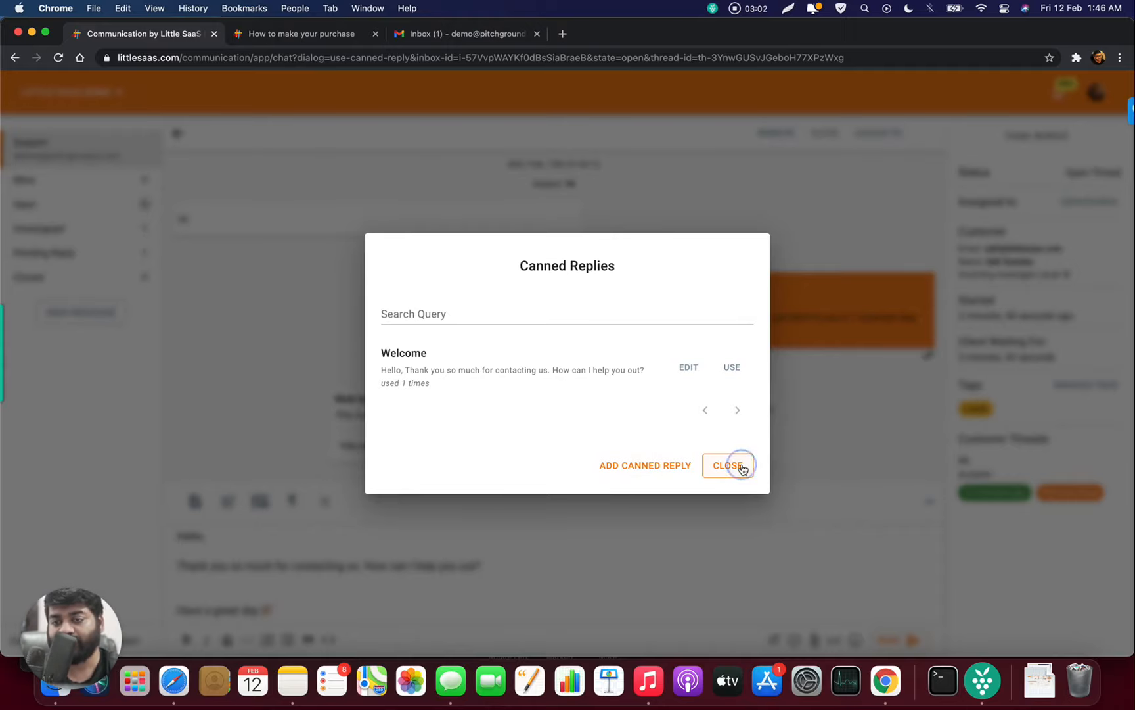
pyautogui.click(262, 502)
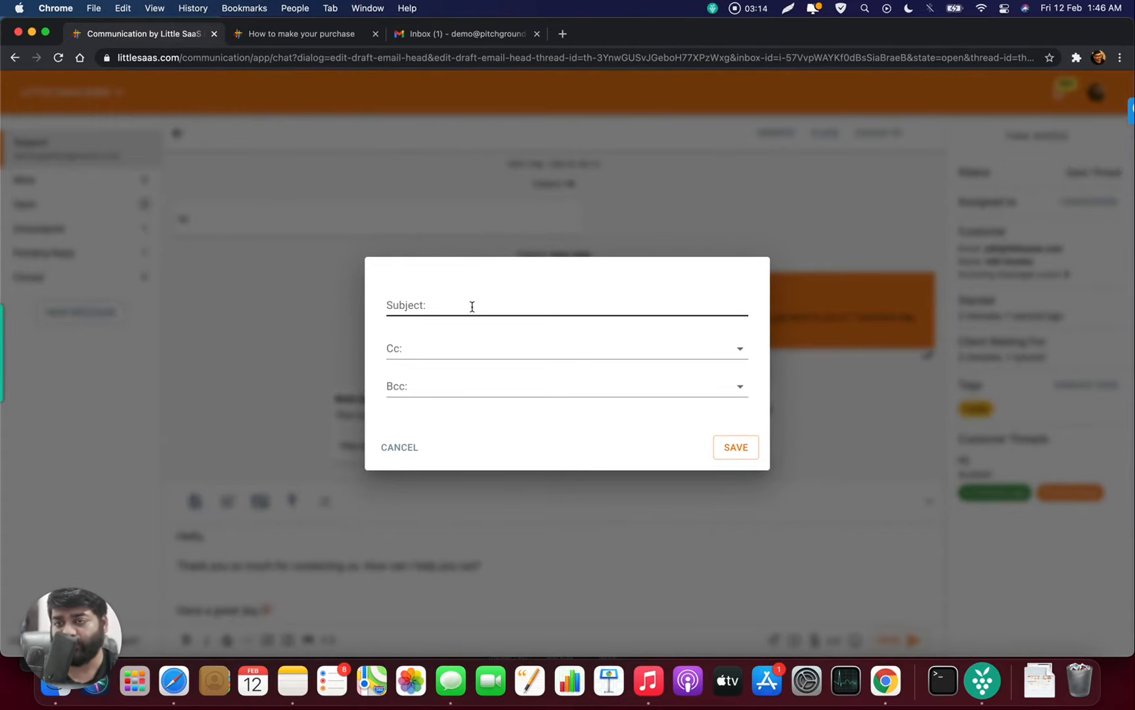
pyautogui.click(412, 450)
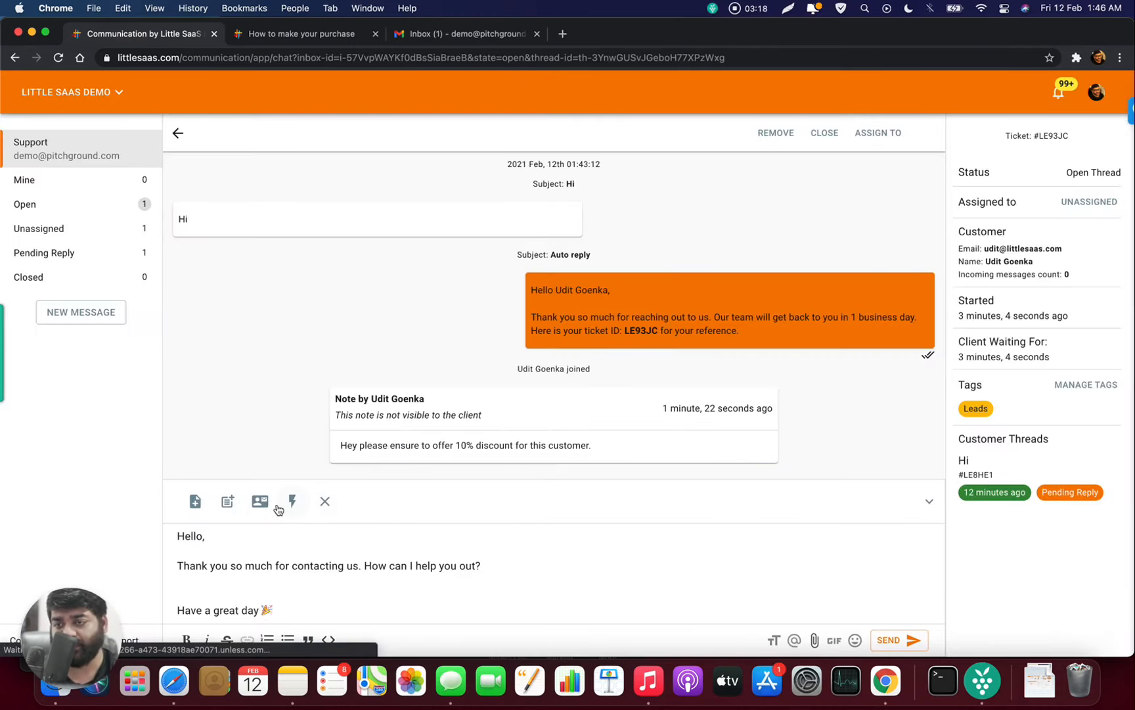
pyautogui.click(292, 503)
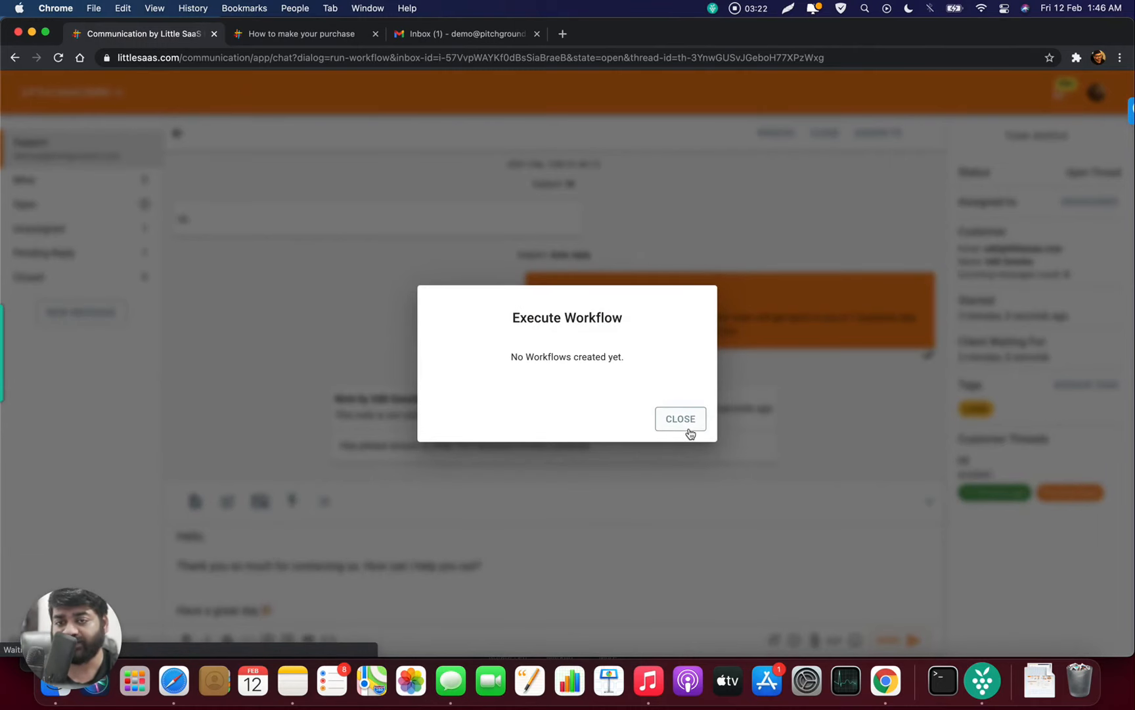
pyautogui.click(684, 420)
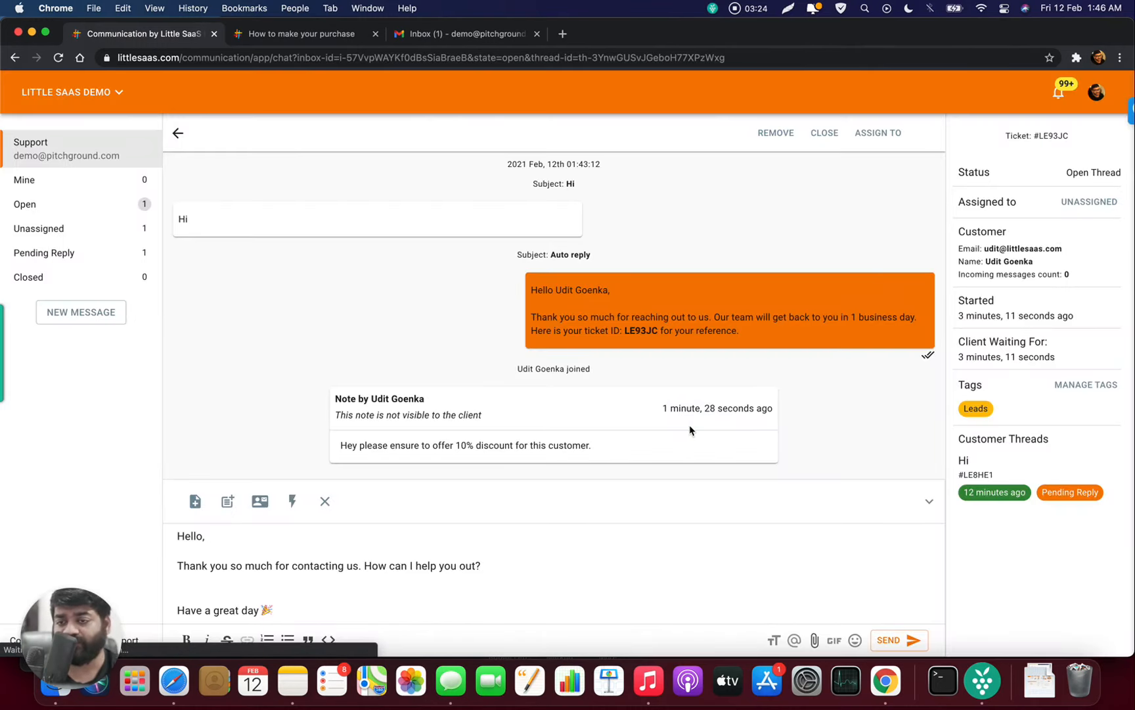
pyautogui.click(327, 504)
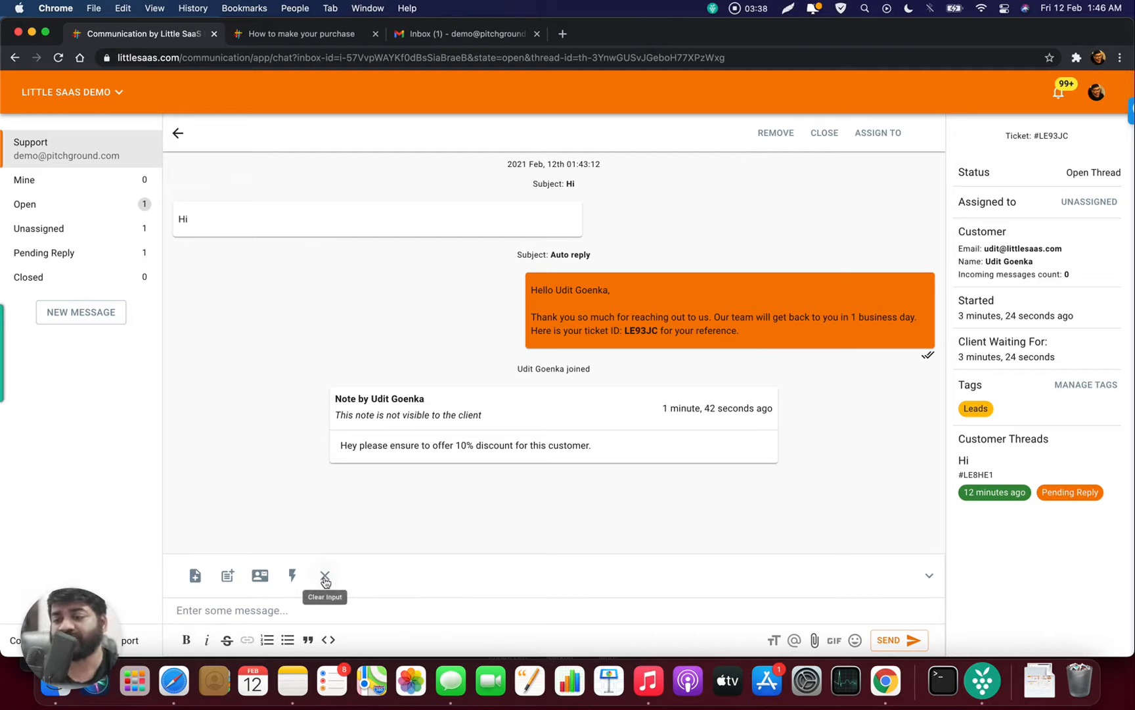
# - Send the Welcome canned reply and confirm it appears in the wiki page's chat widget
pyautogui.click(230, 577)
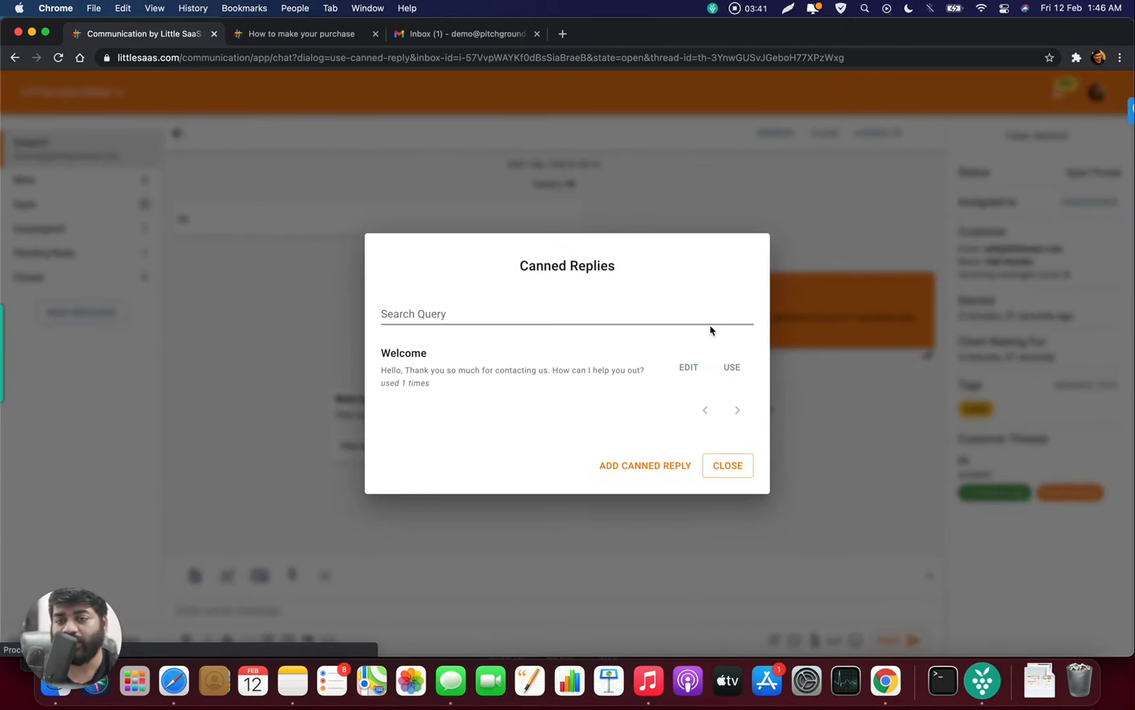
pyautogui.click(734, 374)
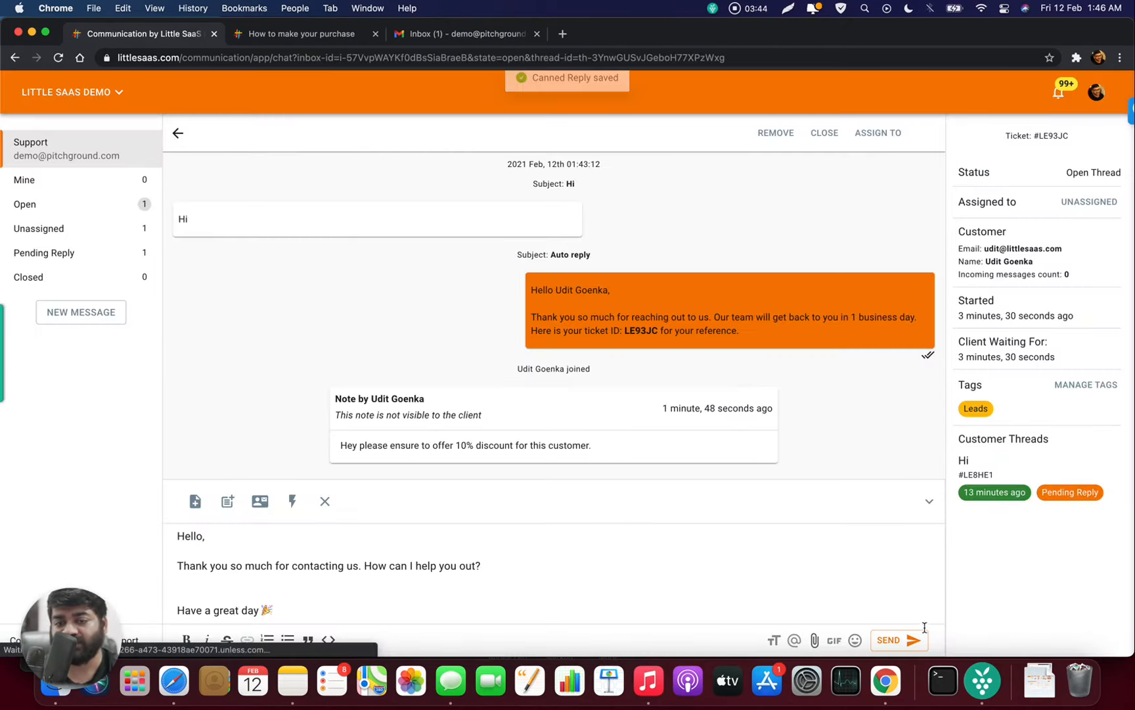
pyautogui.click(909, 640)
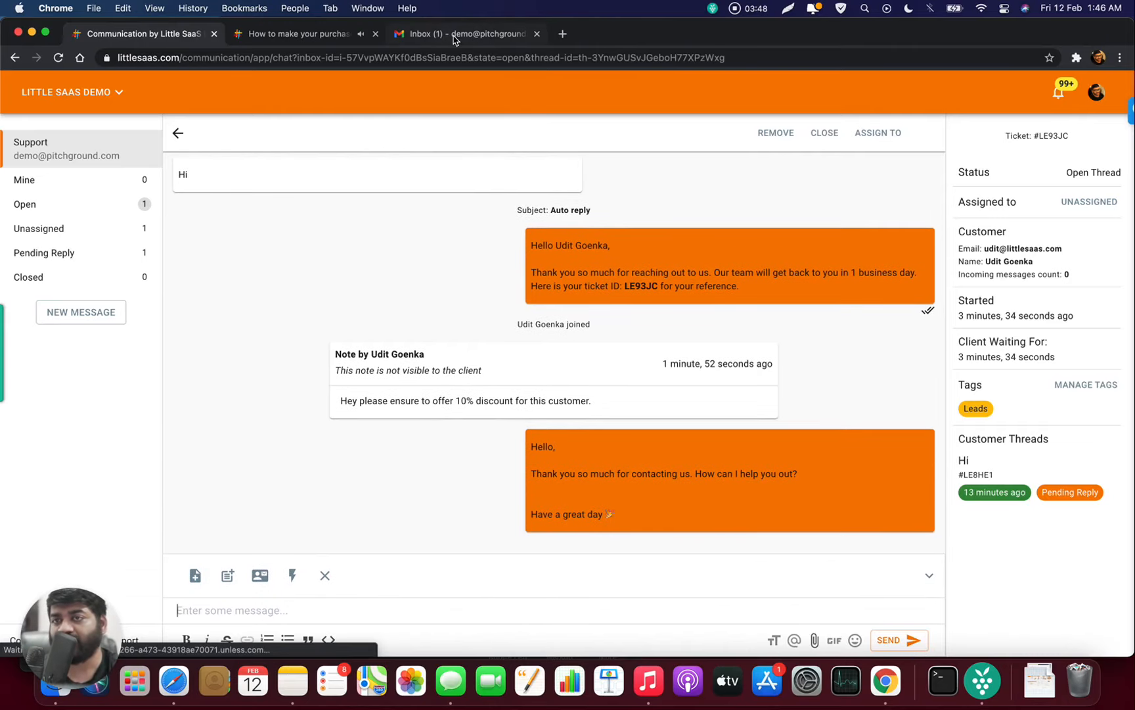
pyautogui.click(341, 38)
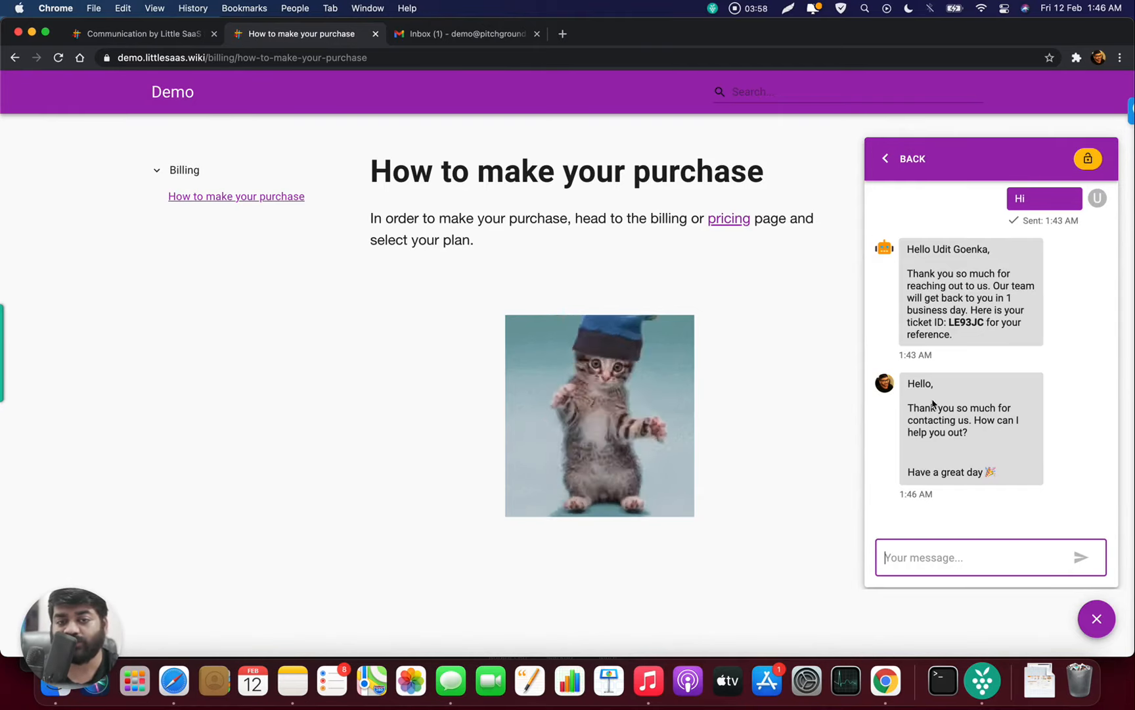
pyautogui.click(138, 36)
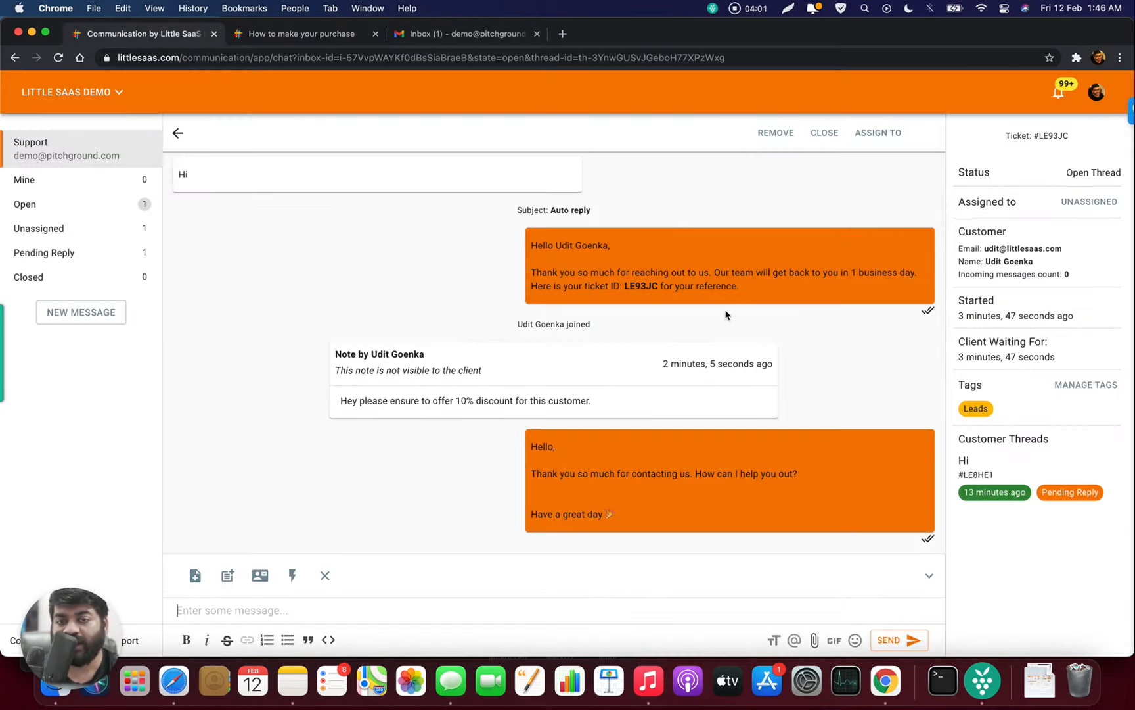
# - Scroll through the Add GIF picker and close it without adding a GIF
pyautogui.moveTo(931, 541)
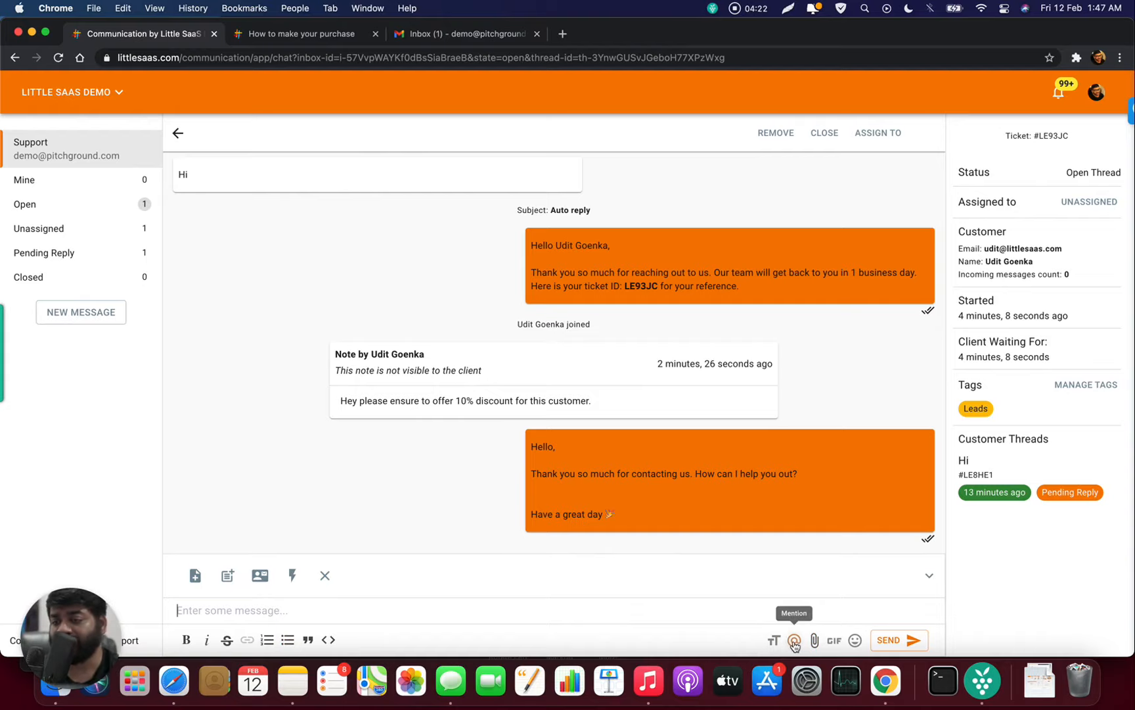
pyautogui.click(834, 646)
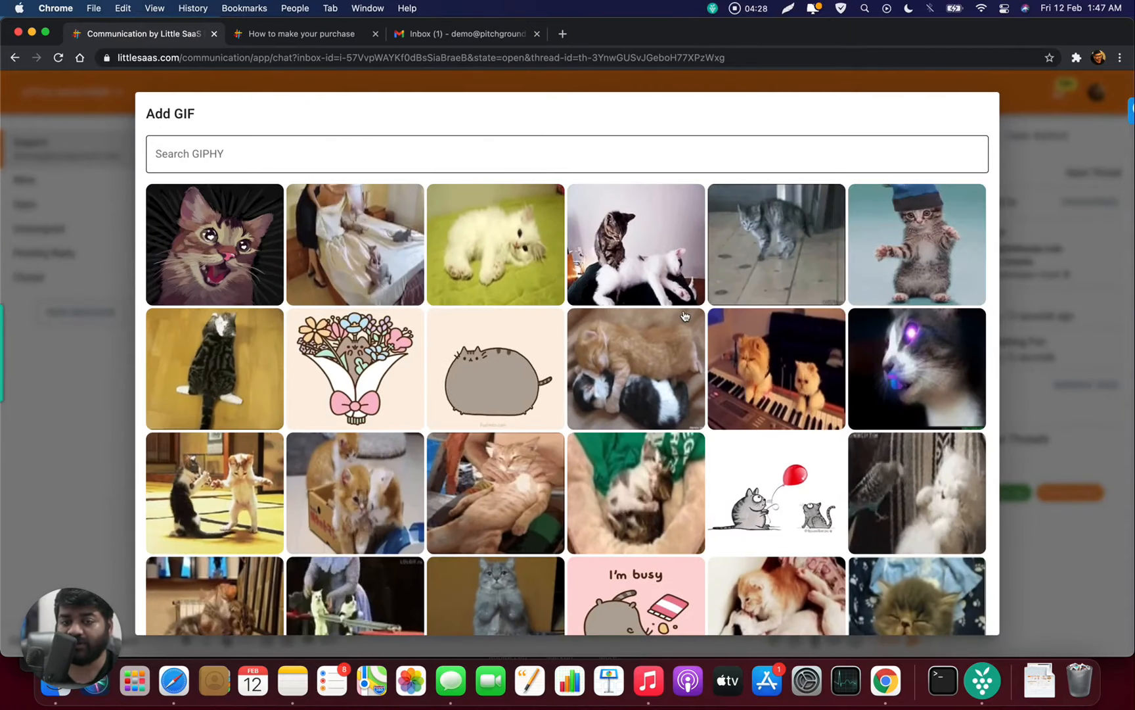
pyautogui.scroll(-10, 685, 316)
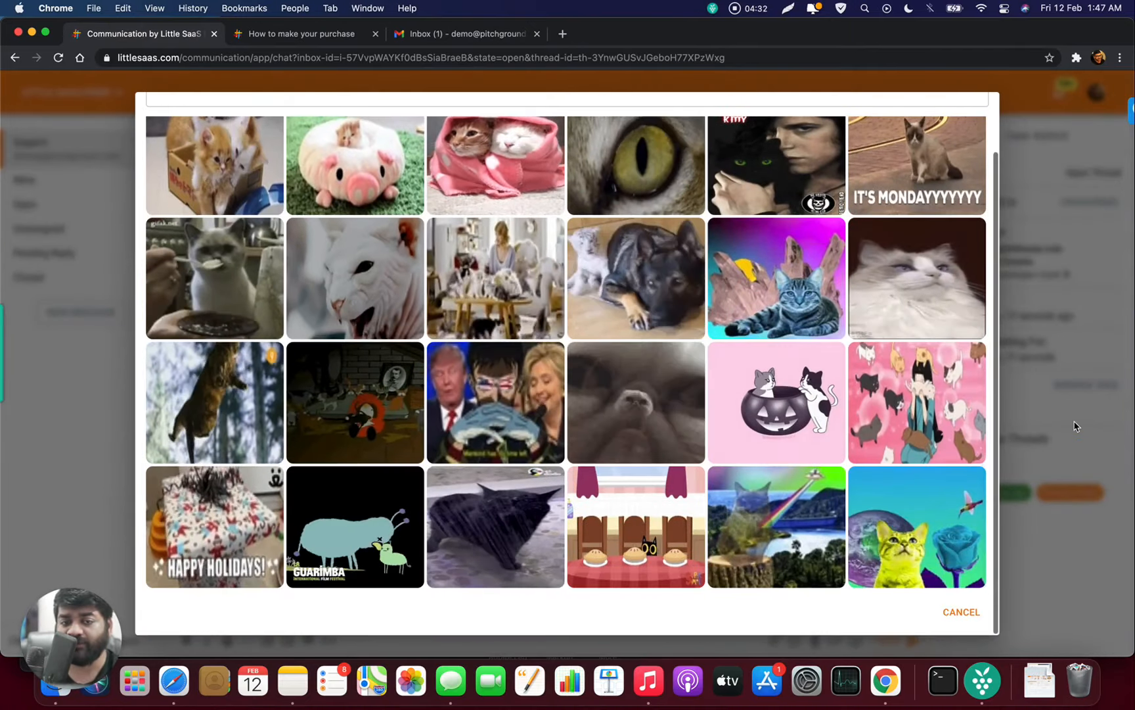
pyautogui.click(1077, 427)
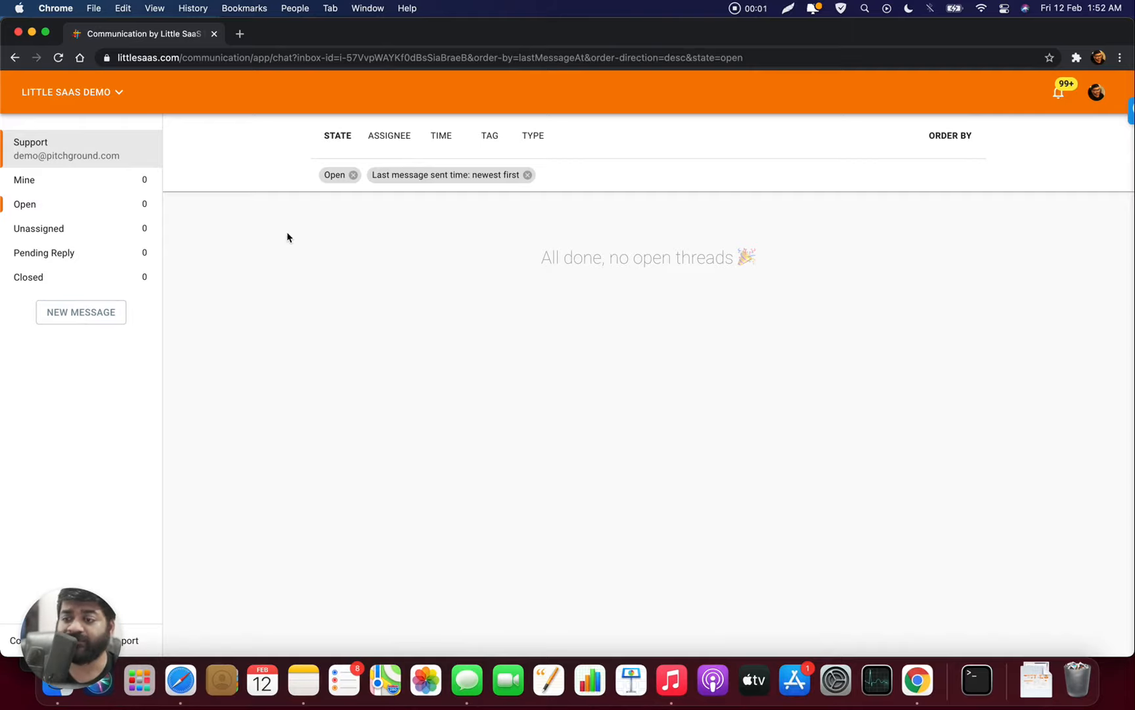
# - Go to the workspace's People > Teams and add a 'Billing Team'
pyautogui.click(63, 92)
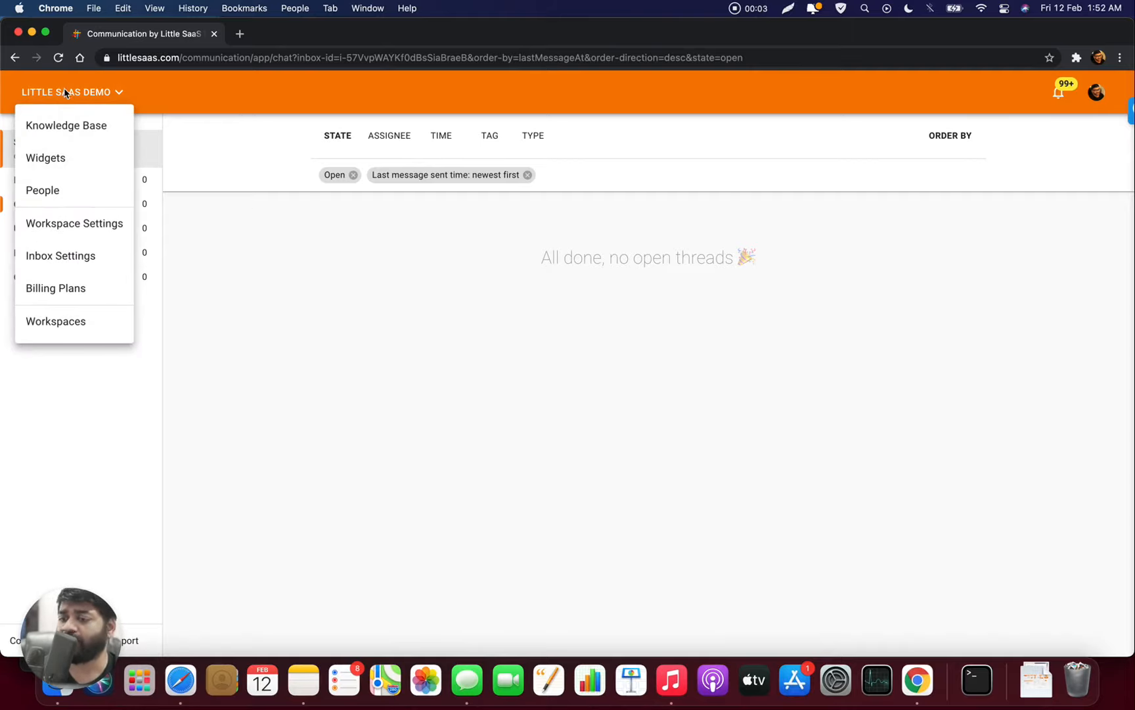
pyautogui.click(89, 197)
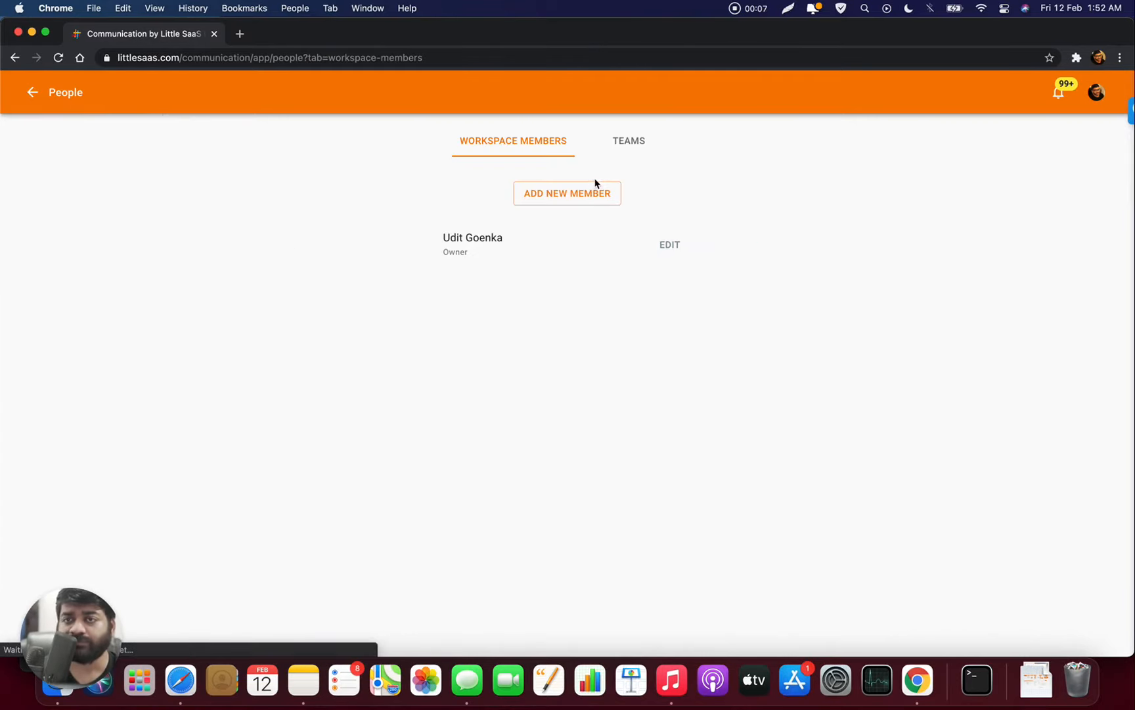
pyautogui.click(641, 142)
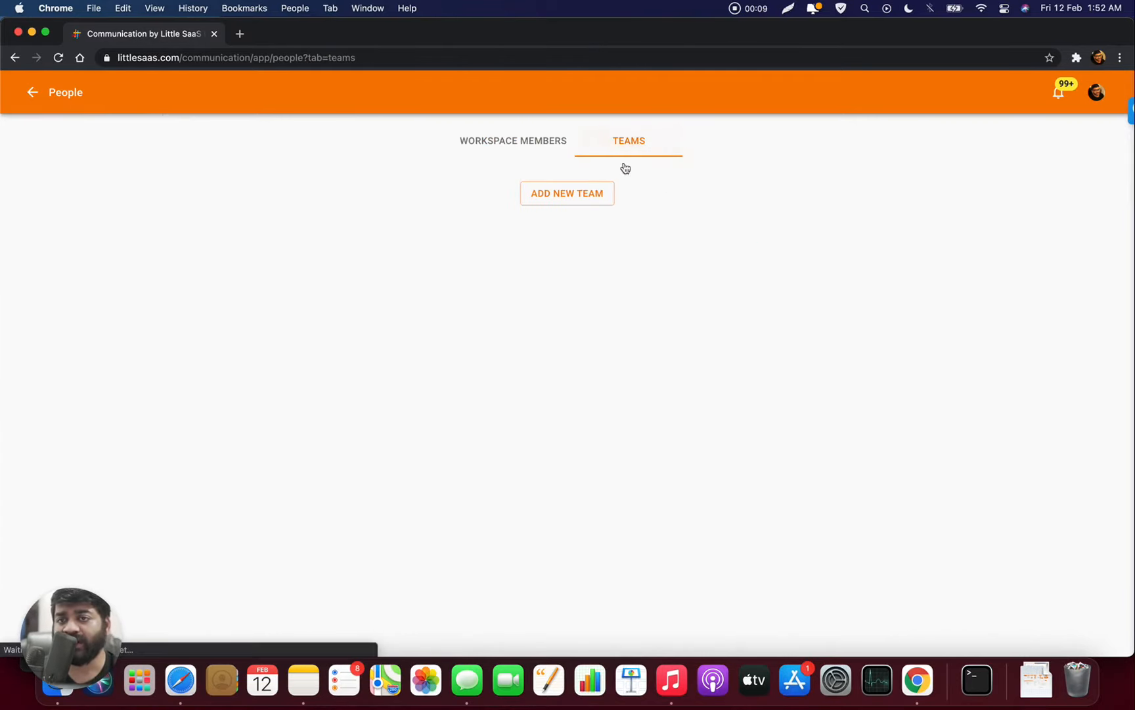
pyautogui.click(590, 200)
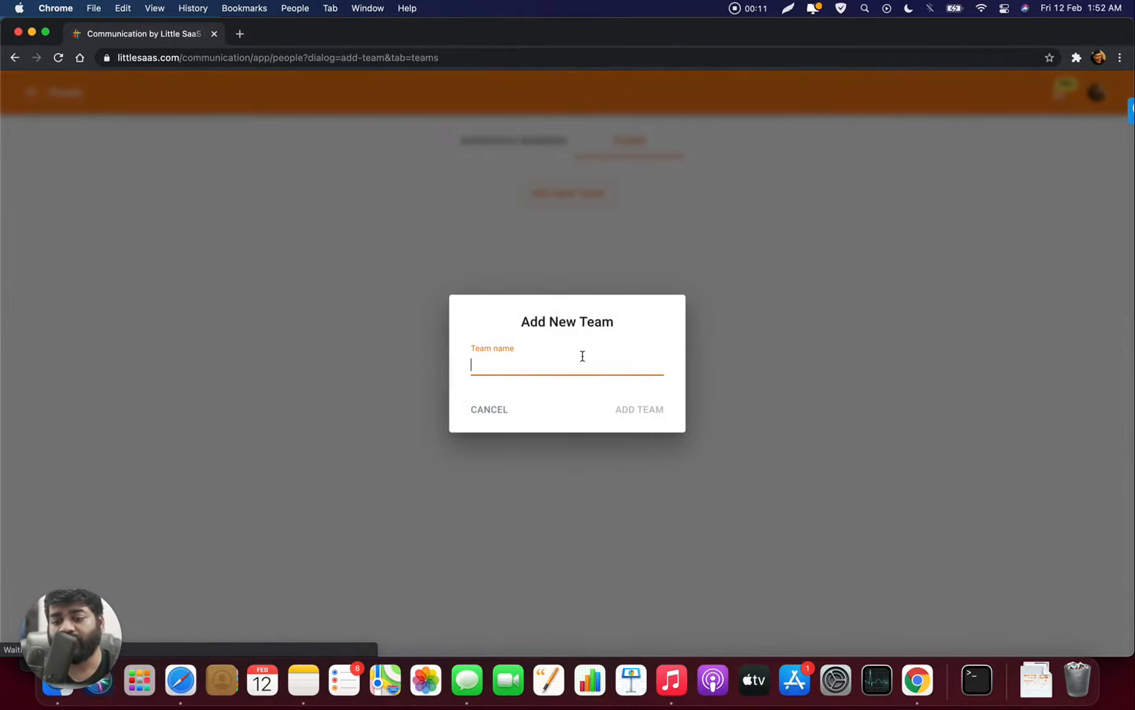
pyautogui.write('Bill')
pyautogui.write('ing Team')
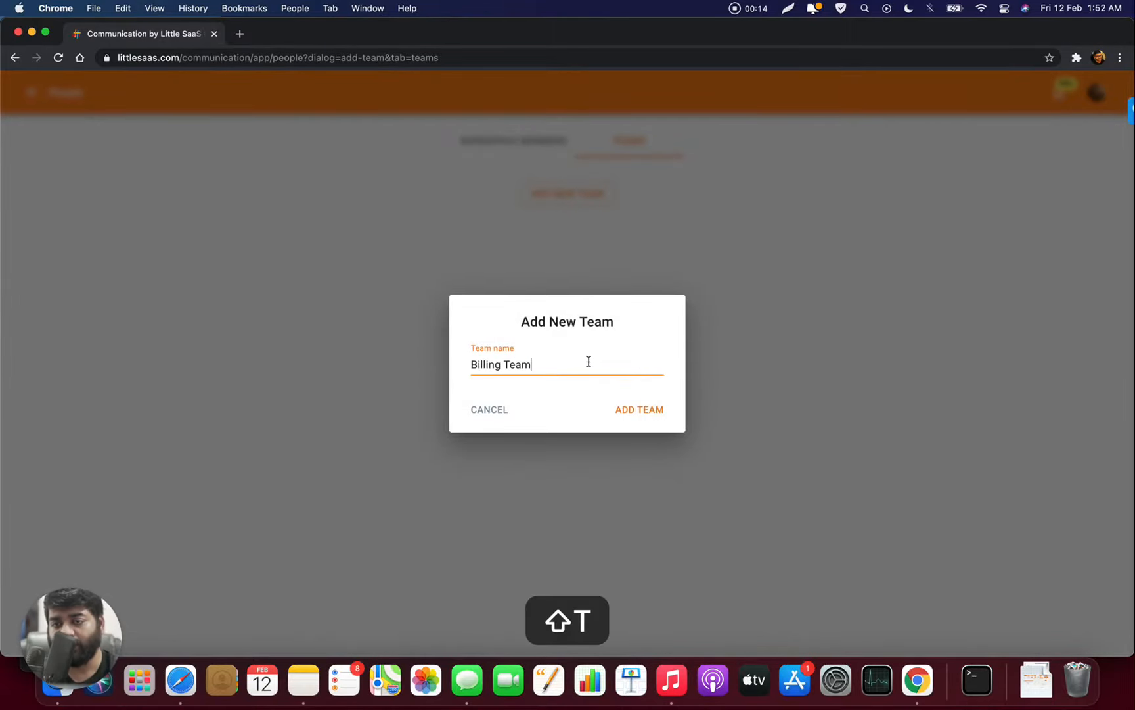
pyautogui.press('Return')
# - Add 'Support Team' and 'Sales Team', then view the workspace members list
pyautogui.click(598, 193)
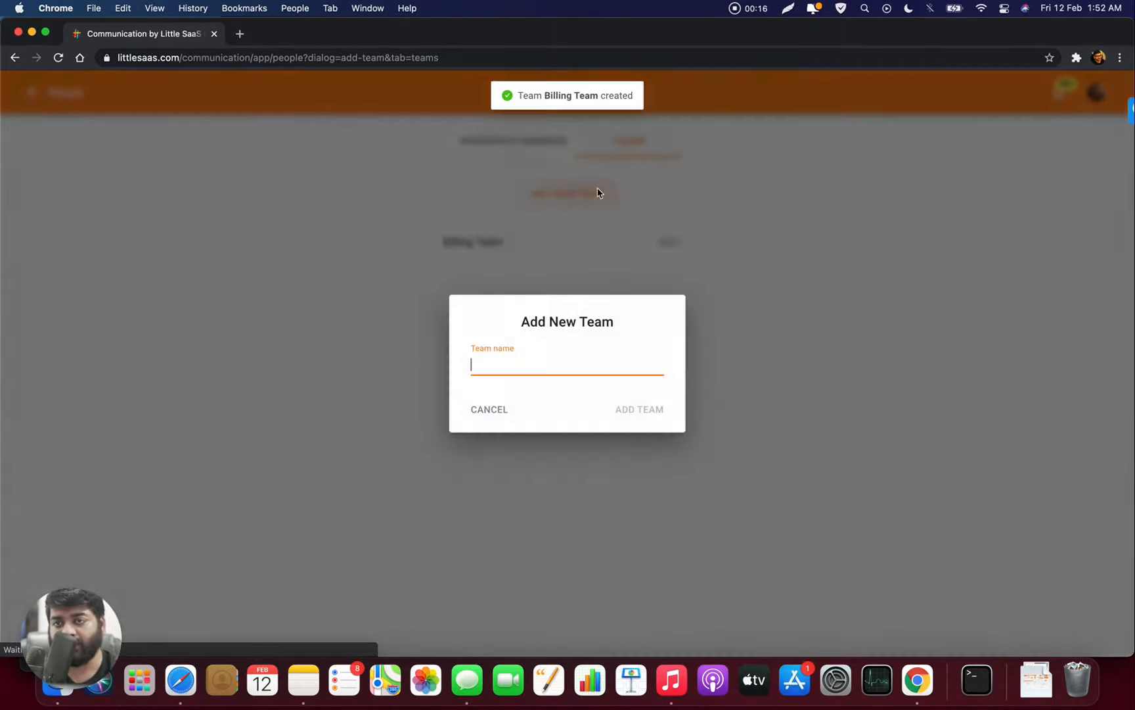
pyautogui.write('Si')
pyautogui.press('BackSpace')
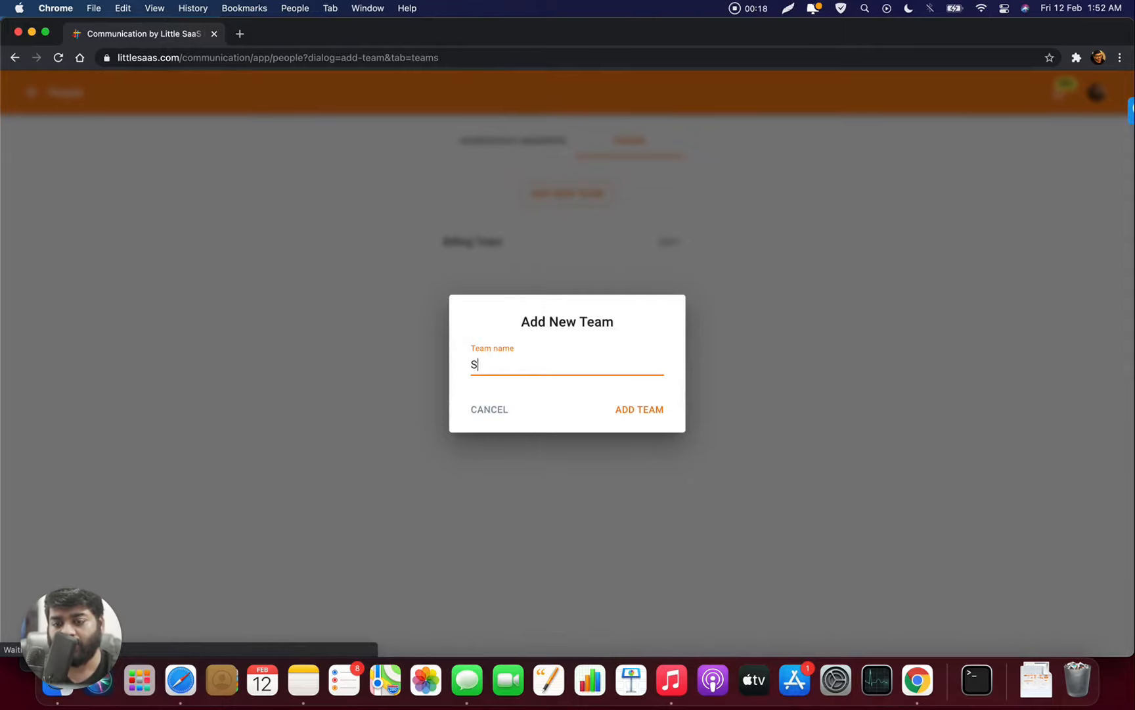
pyautogui.write('upport Team')
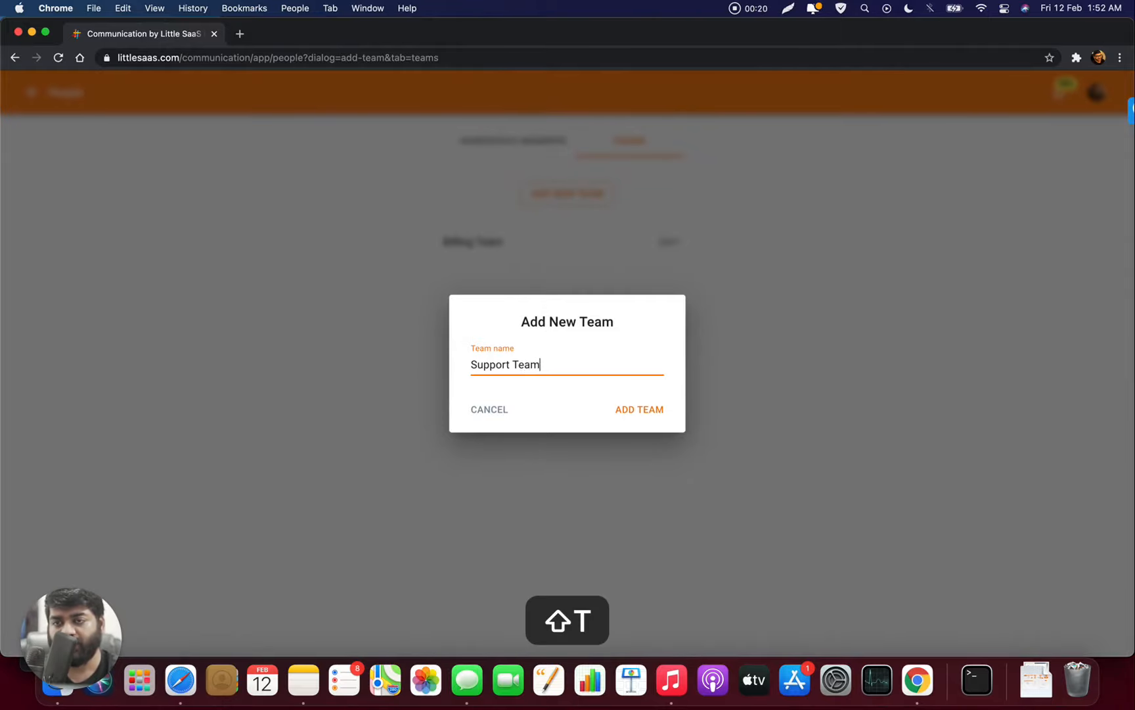
pyautogui.press('Return')
pyautogui.write('Sales Team')
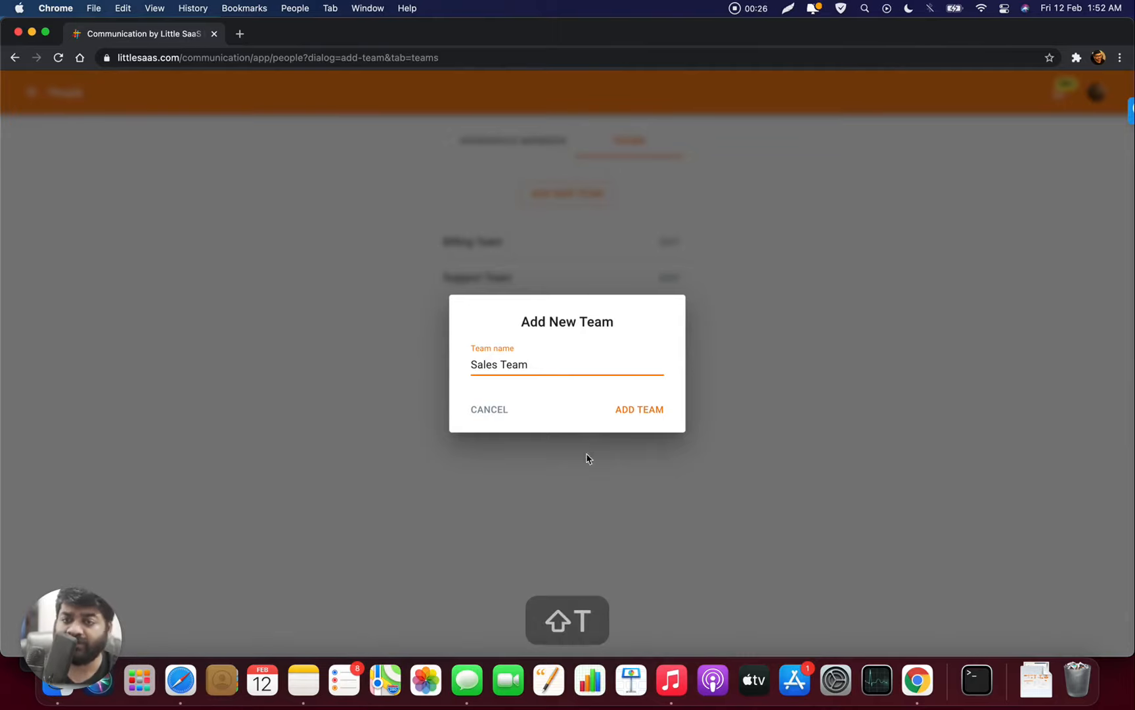
pyautogui.click(641, 415)
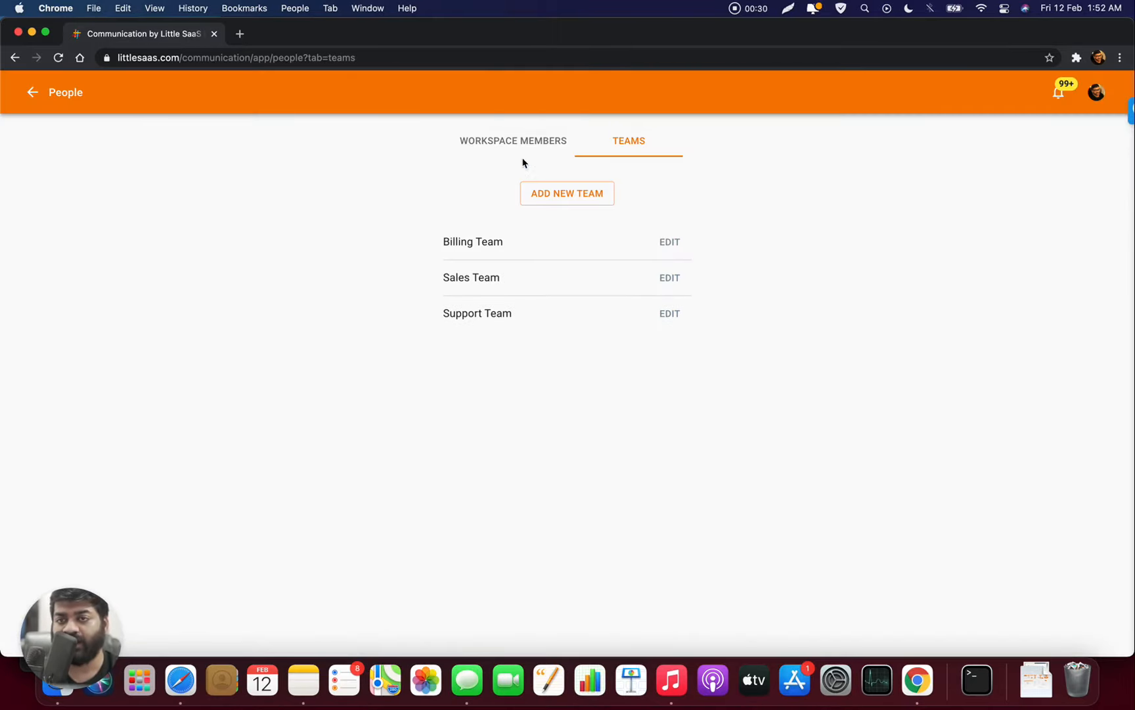
pyautogui.click(523, 159)
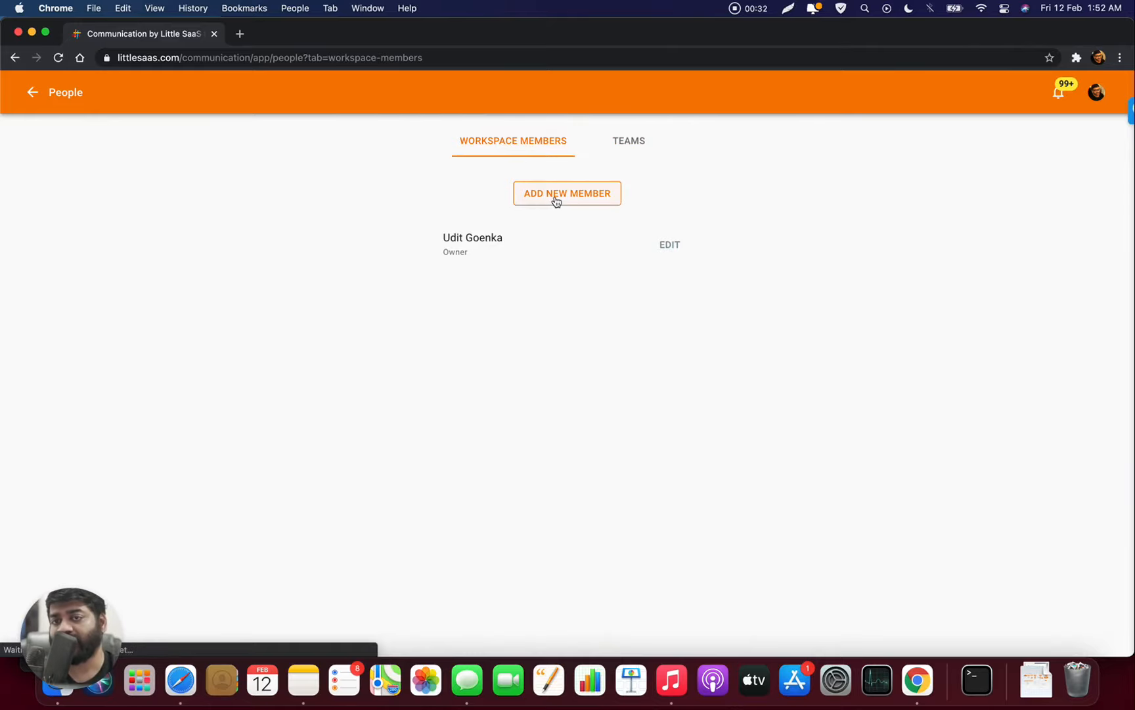
# - Open the Add New Member form, cancel it, and go back to the teams list
pyautogui.click(556, 197)
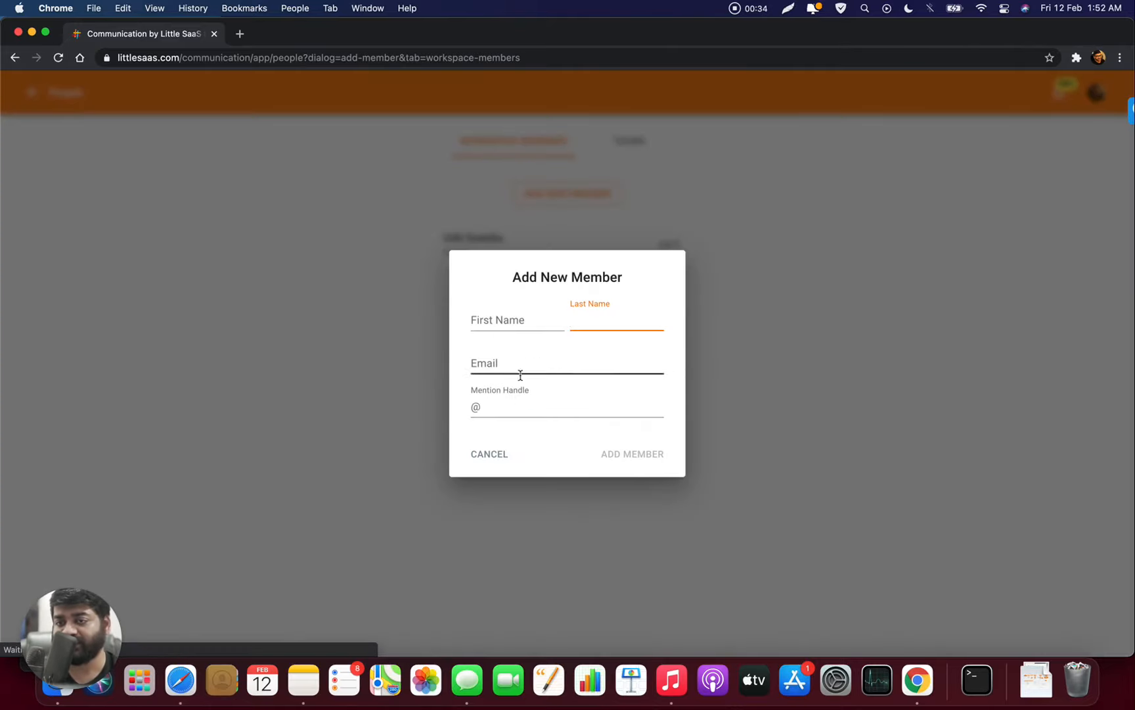
pyautogui.click(733, 380)
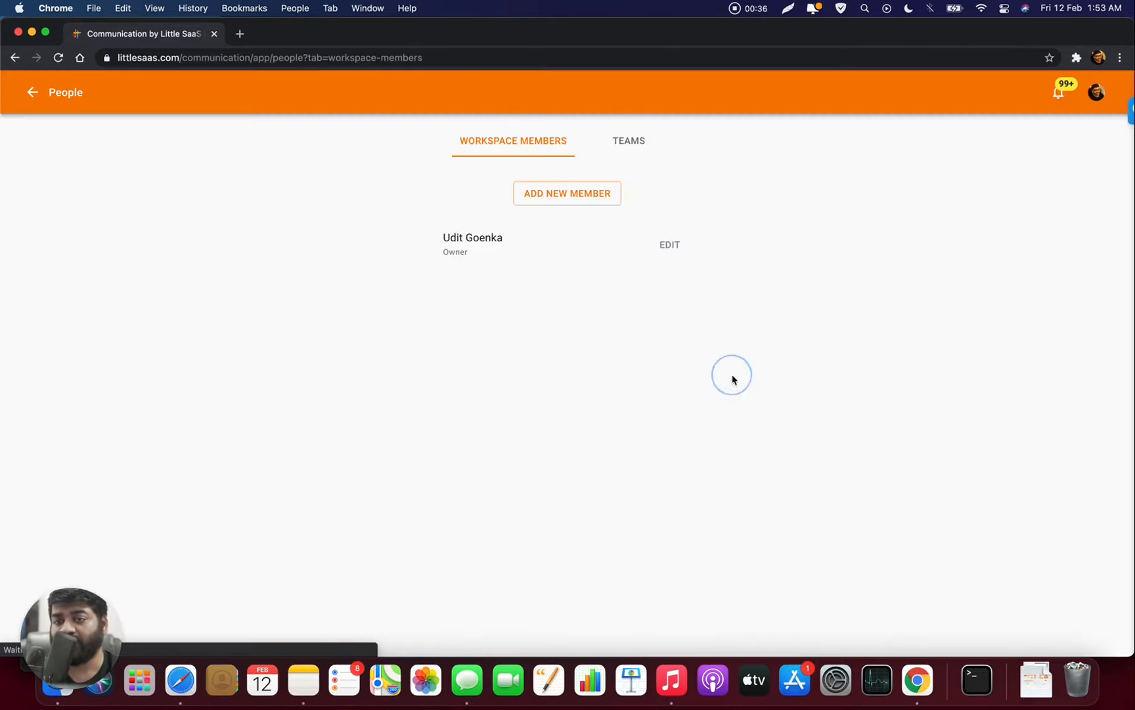
pyautogui.click(641, 144)
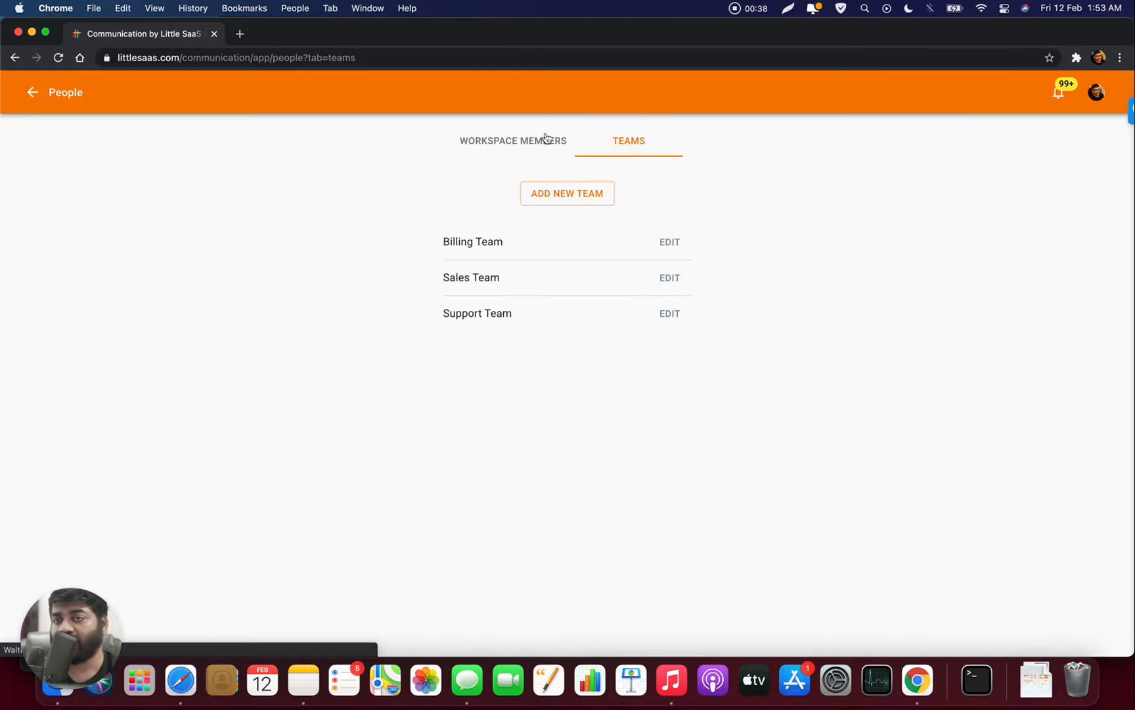
# - Turn on the workspace owner's Billing Team membership and check the Sales Team's members
pyautogui.click(679, 244)
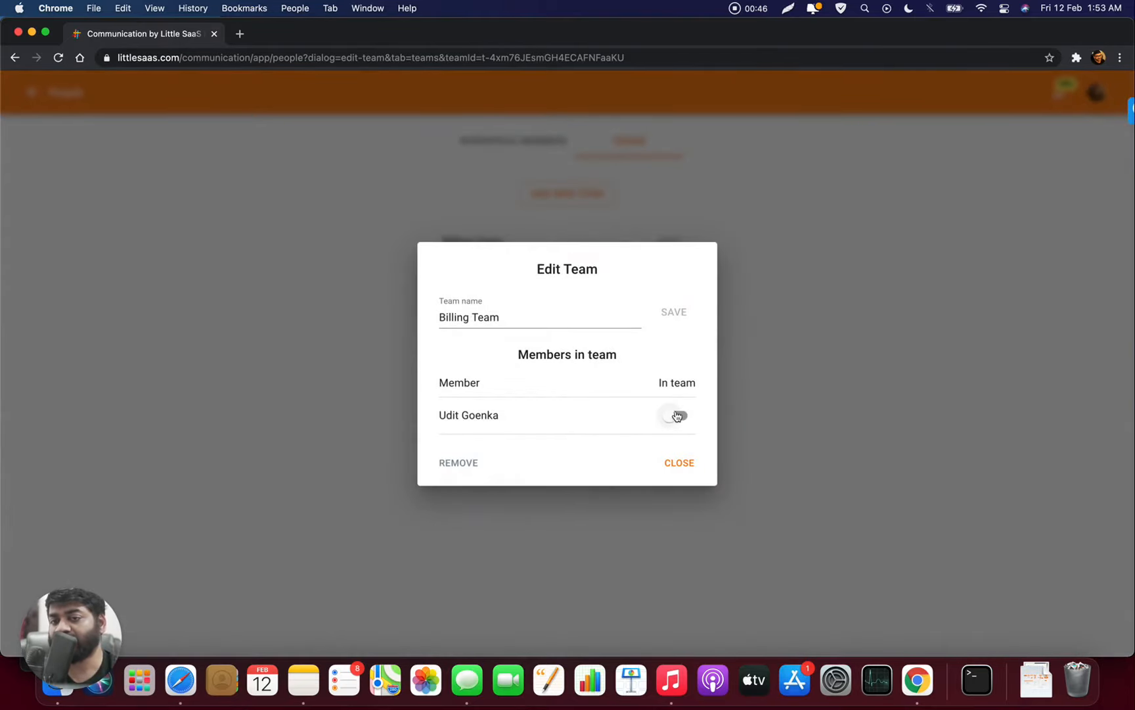
pyautogui.click(676, 417)
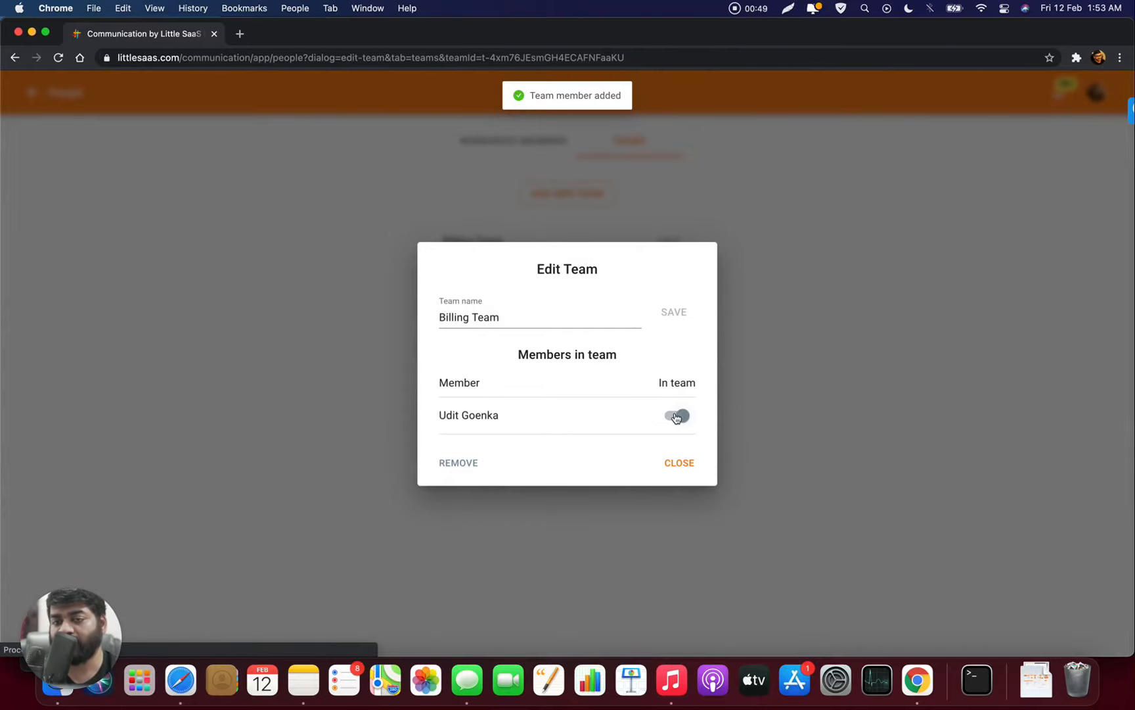
pyautogui.click(682, 462)
pyautogui.click(681, 279)
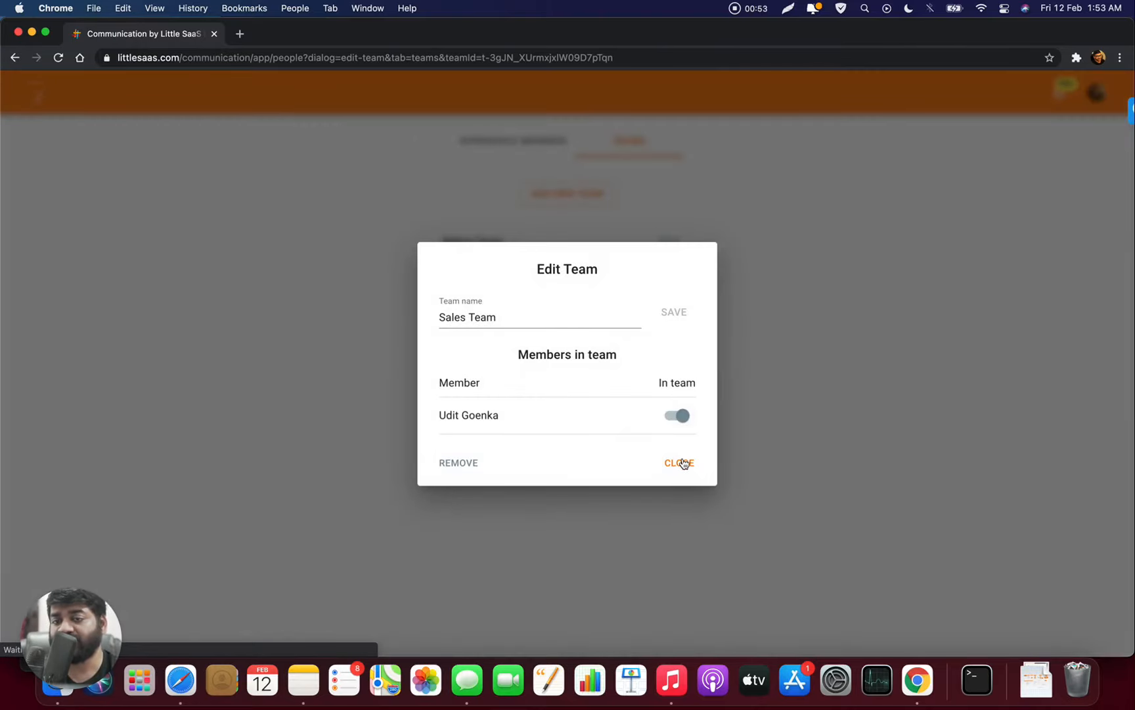
pyautogui.click(683, 462)
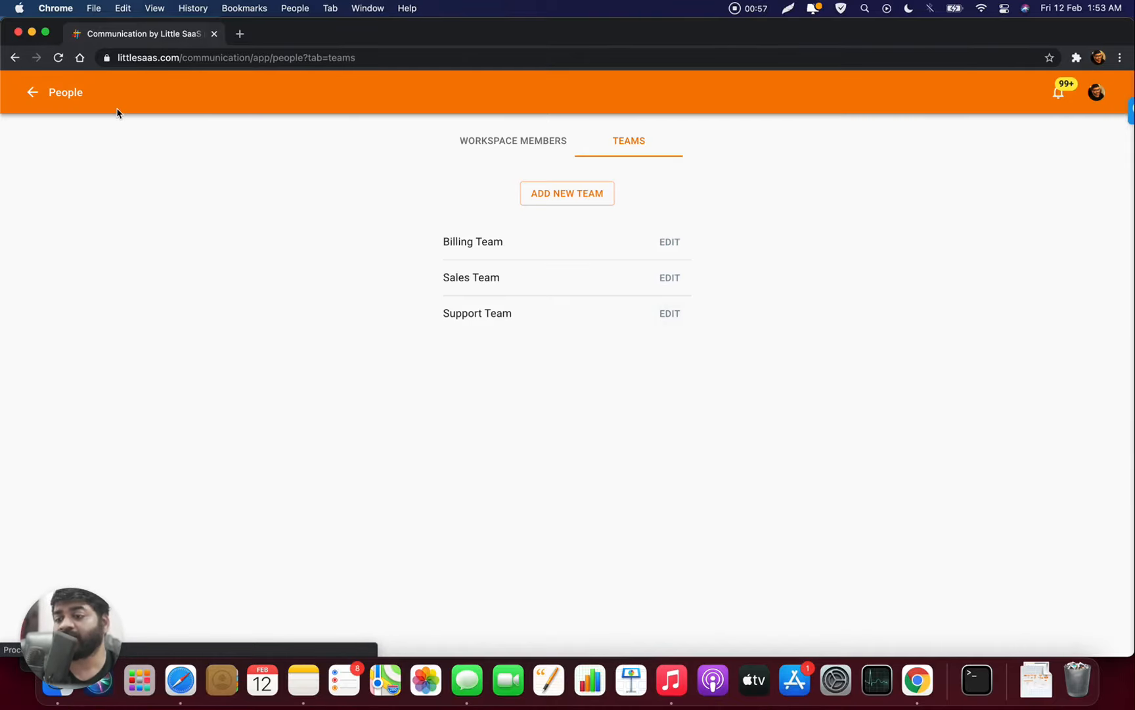
# - Return to the inbox and open Workspace Settings from the LITTLE SAAS DEMO menu
pyautogui.click(34, 94)
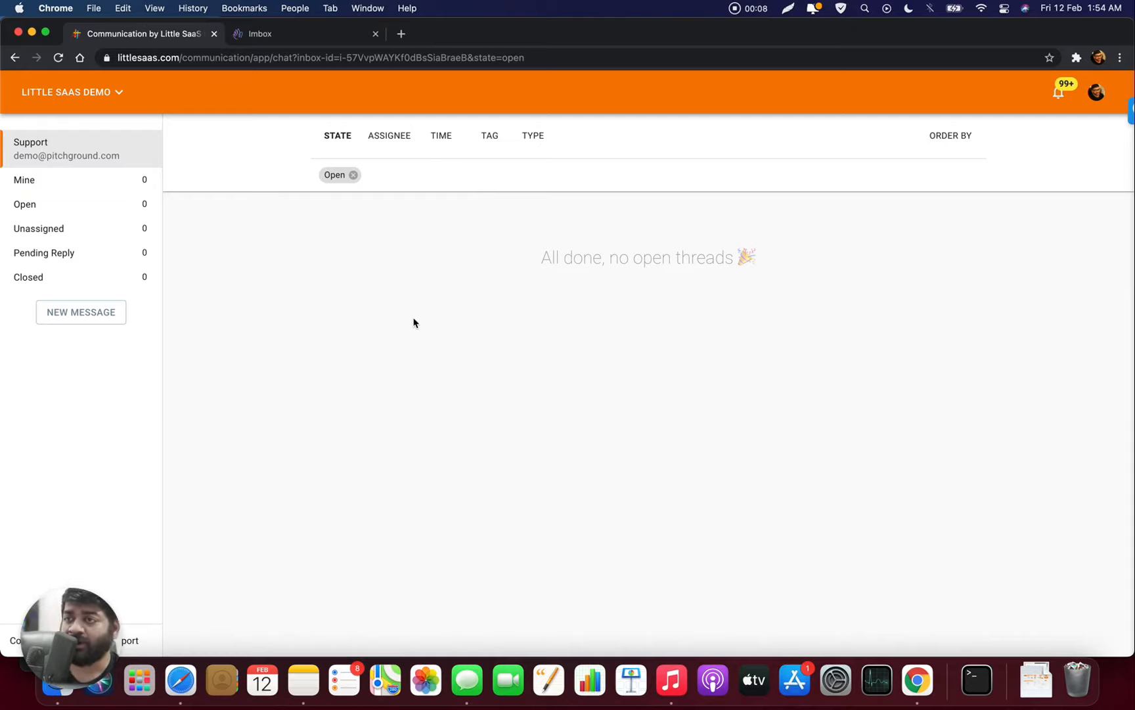
pyautogui.click(97, 96)
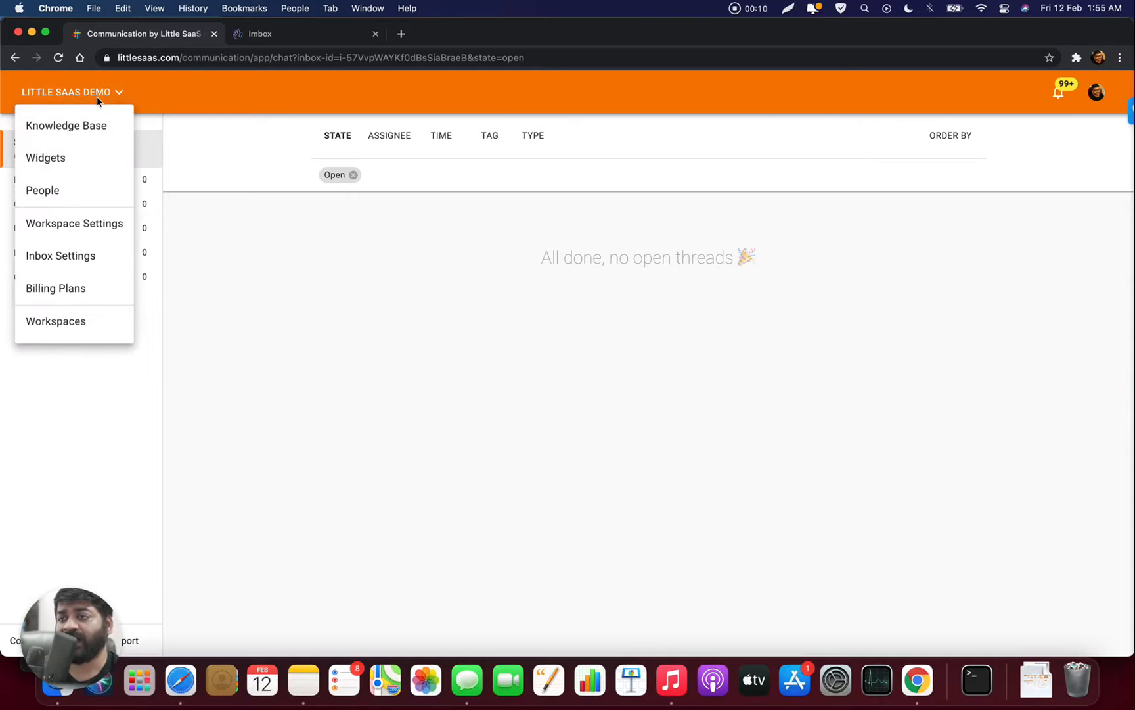
pyautogui.click(105, 226)
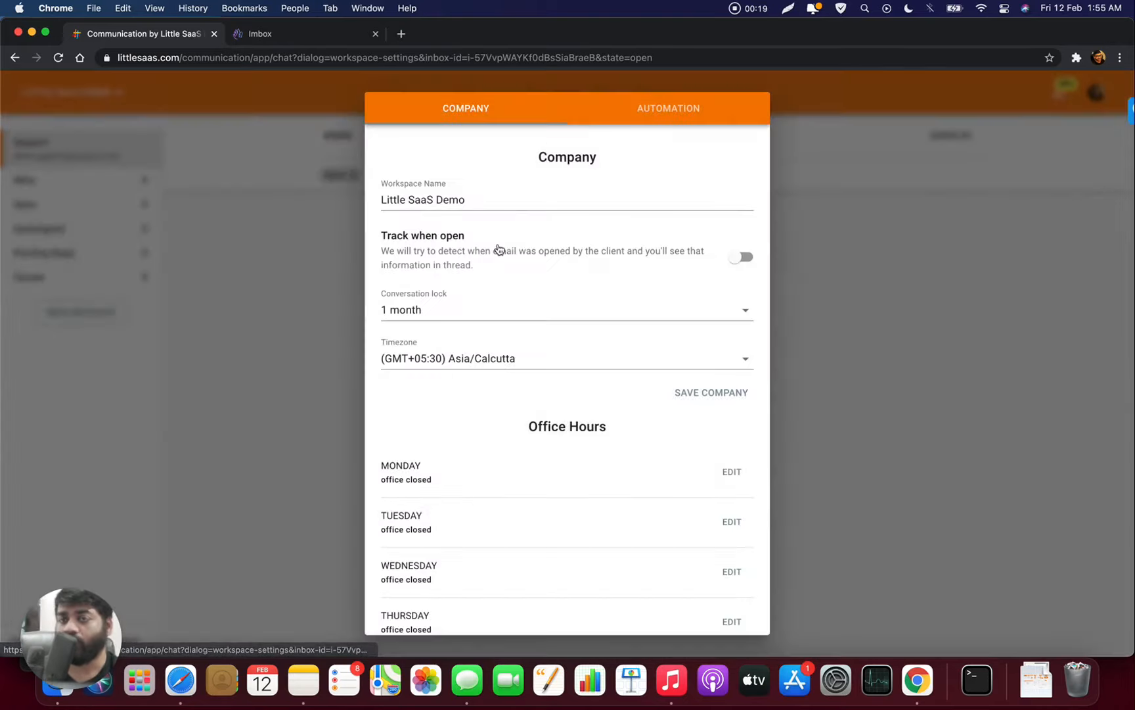
# - Under Automation, add an enabled workflow titled 'Billing - Refund'
pyautogui.click(678, 114)
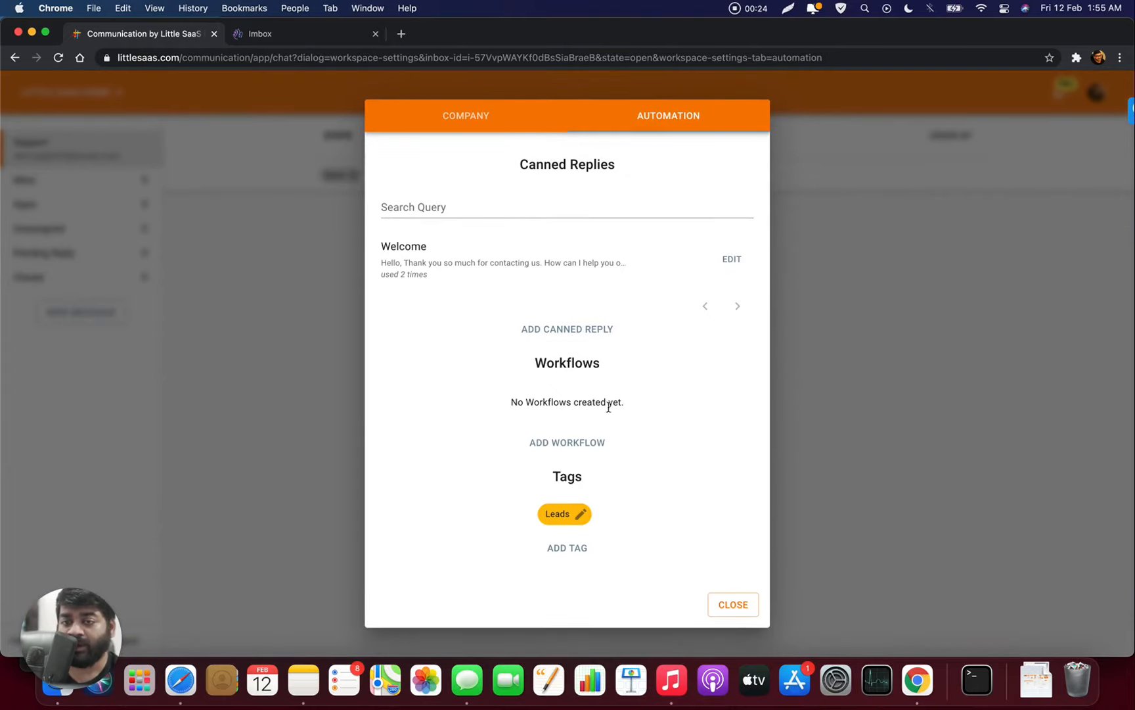
pyautogui.click(595, 445)
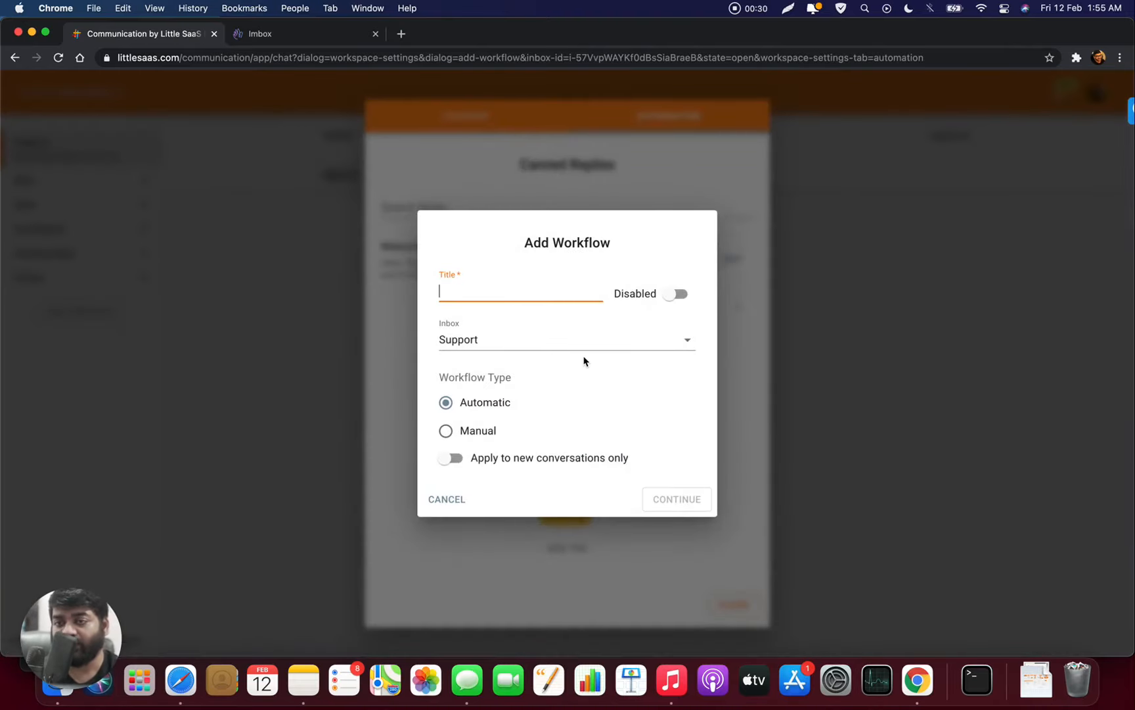
pyautogui.write('Billin')
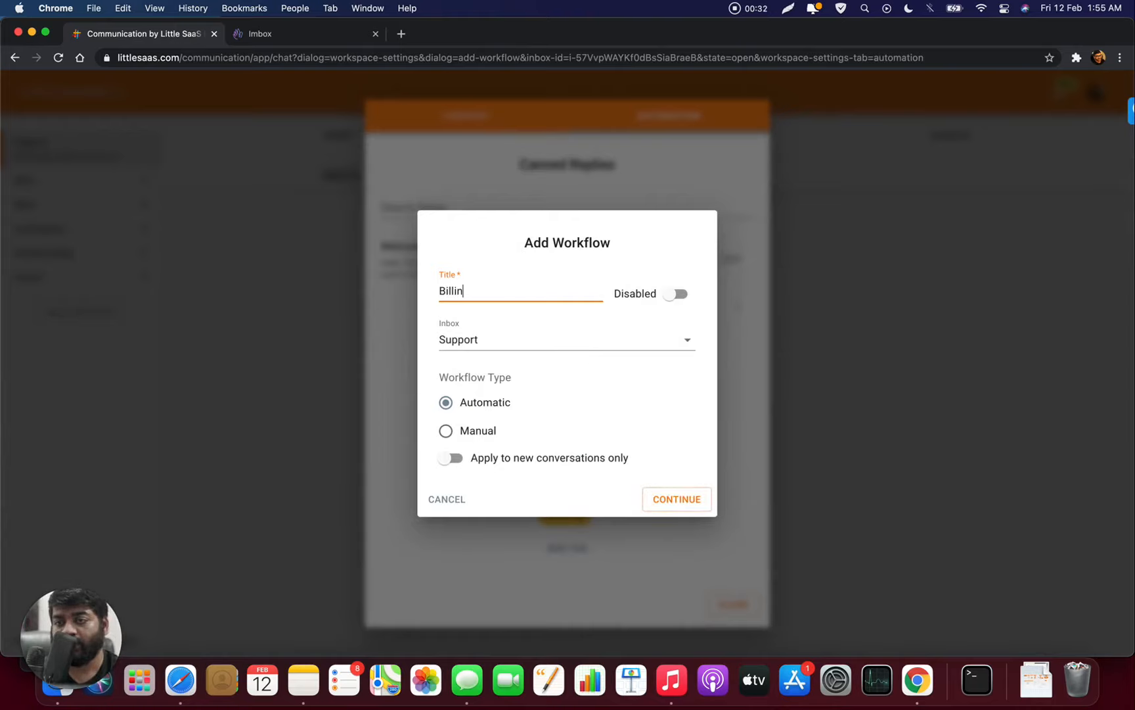
pyautogui.write('g - Refund')
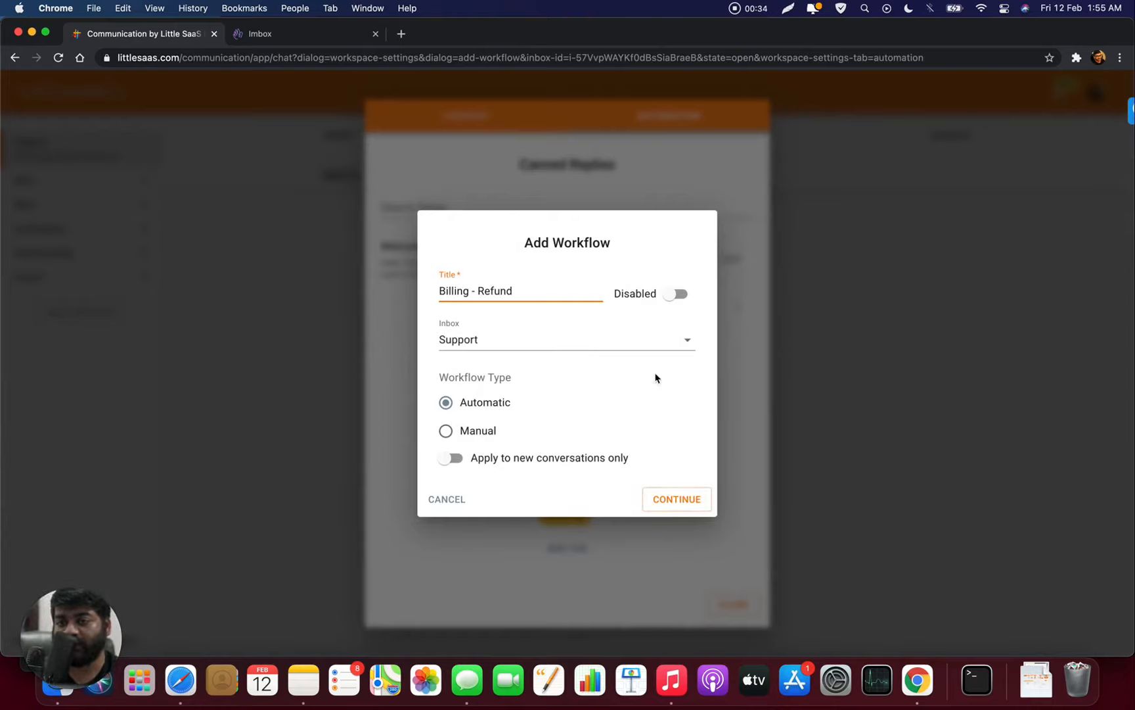
pyautogui.click(681, 296)
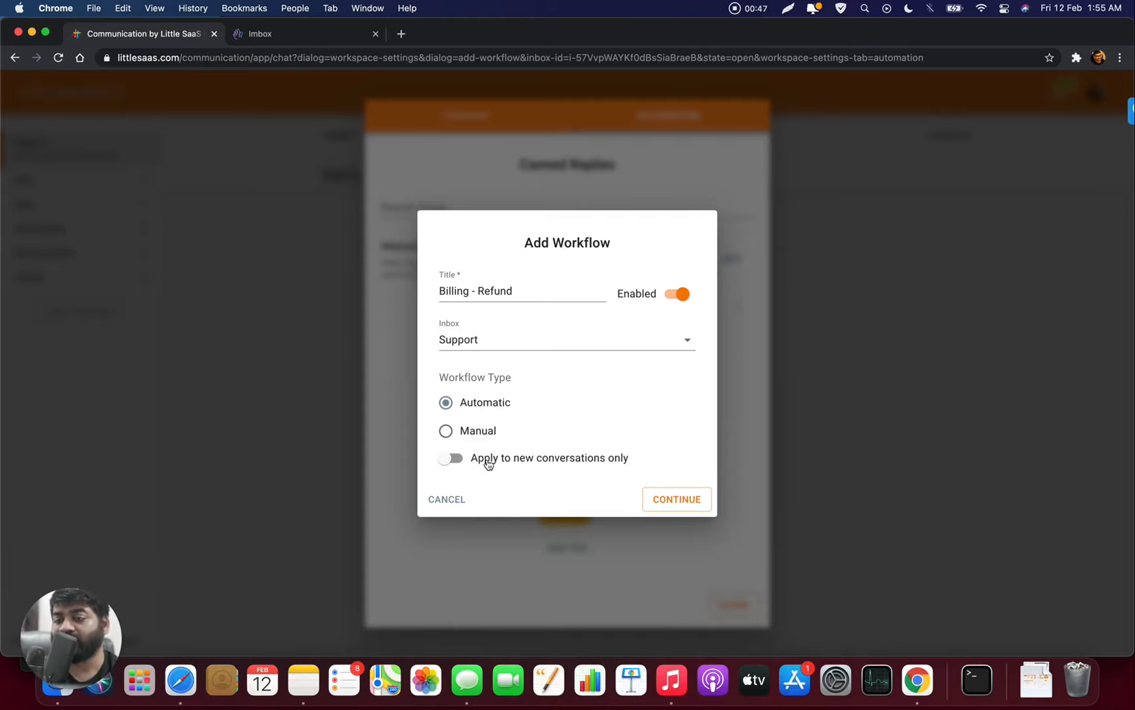
# - Add a first condition: conversation subject contains 'discount'
pyautogui.click(674, 502)
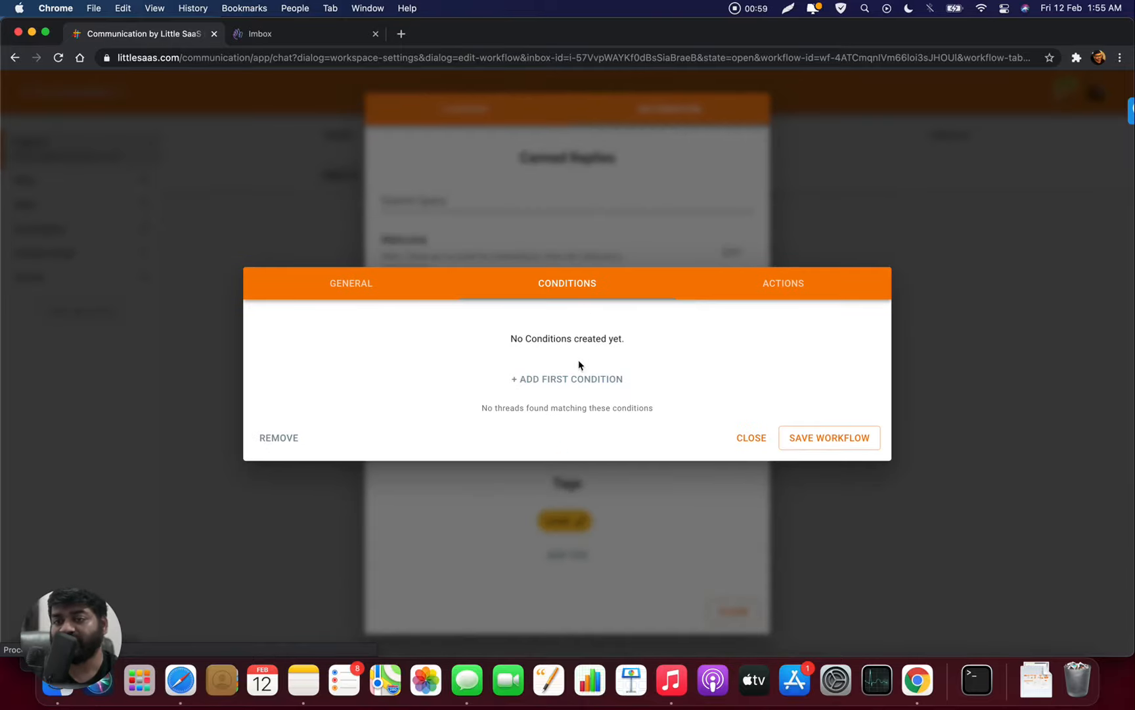
pyautogui.click(578, 380)
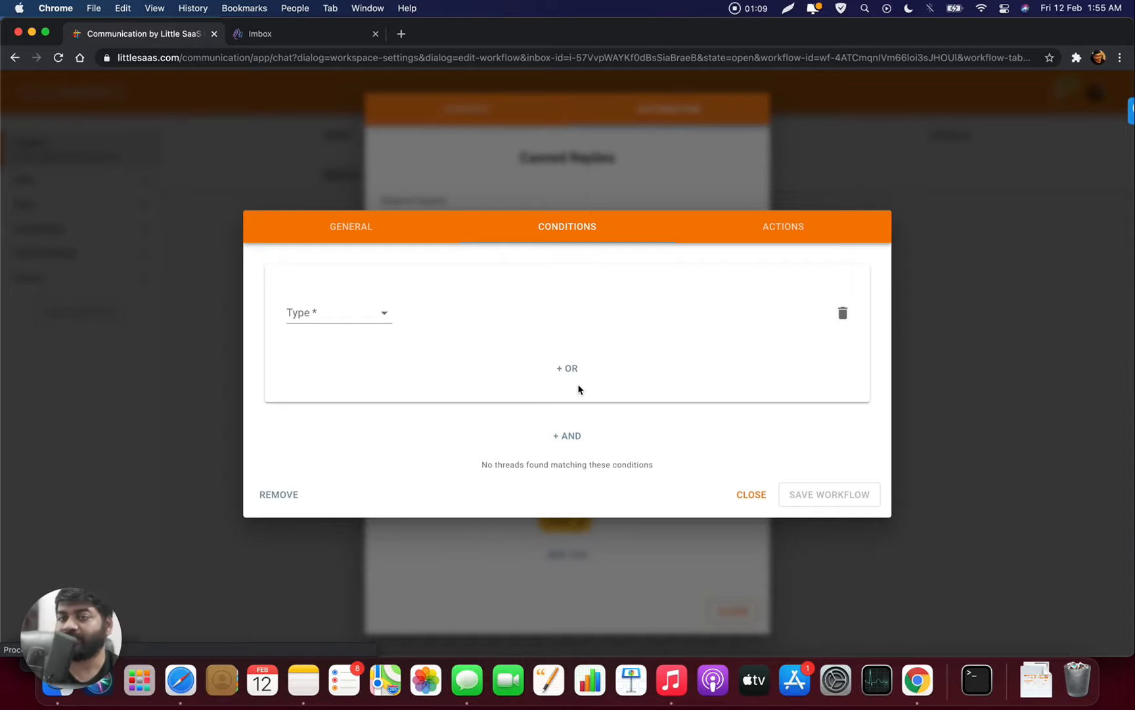
pyautogui.click(387, 322)
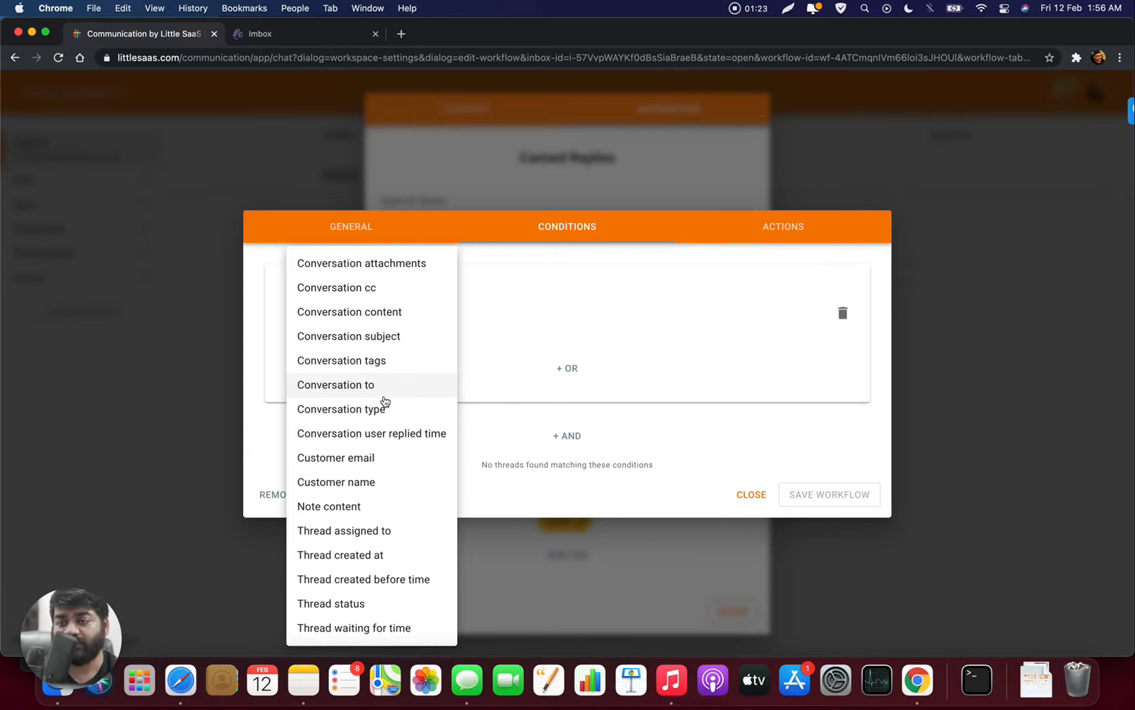
pyautogui.click(398, 347)
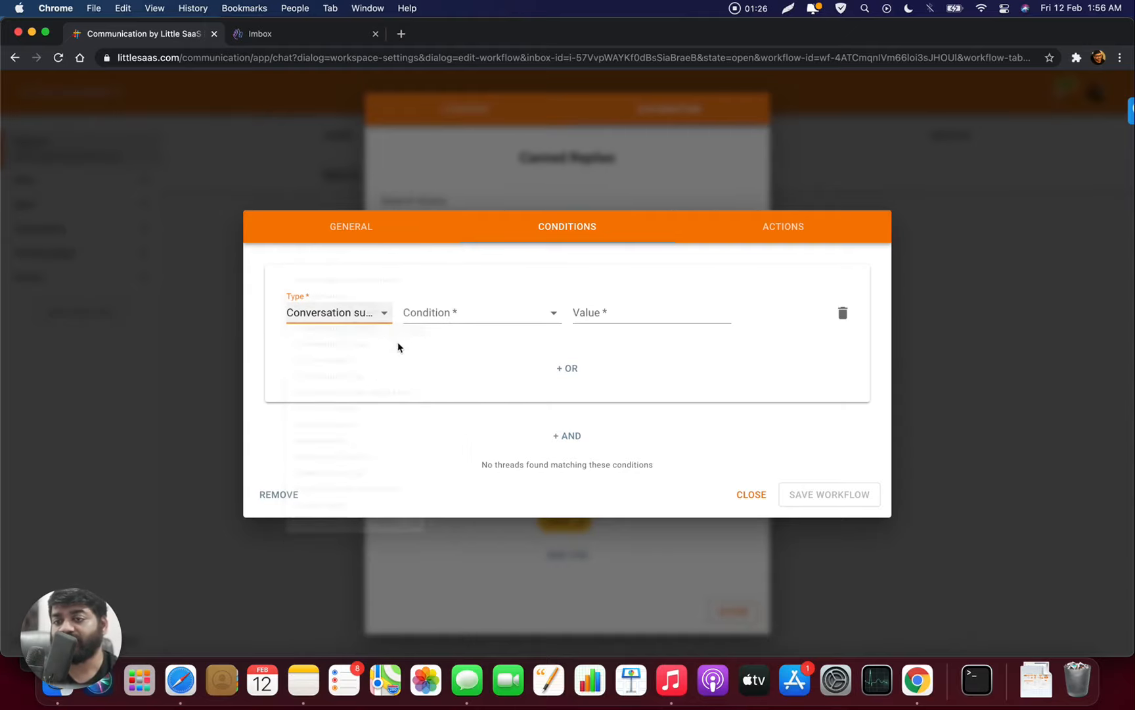
pyautogui.click(428, 316)
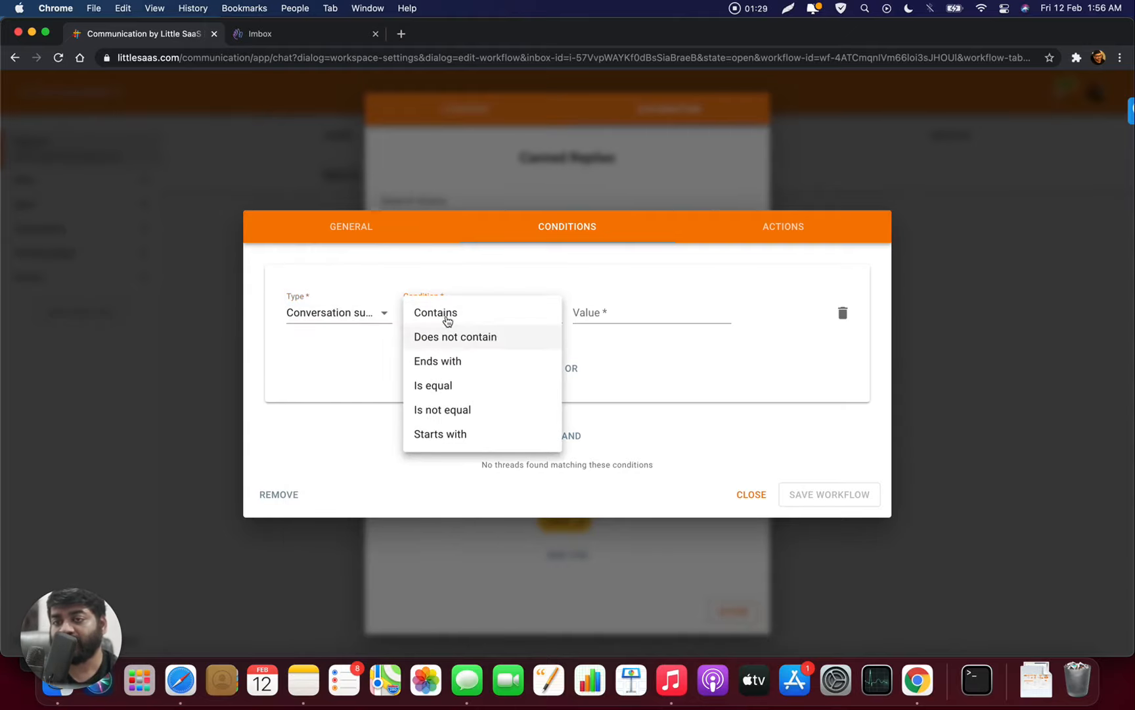
pyautogui.click(447, 321)
pyautogui.click(619, 318)
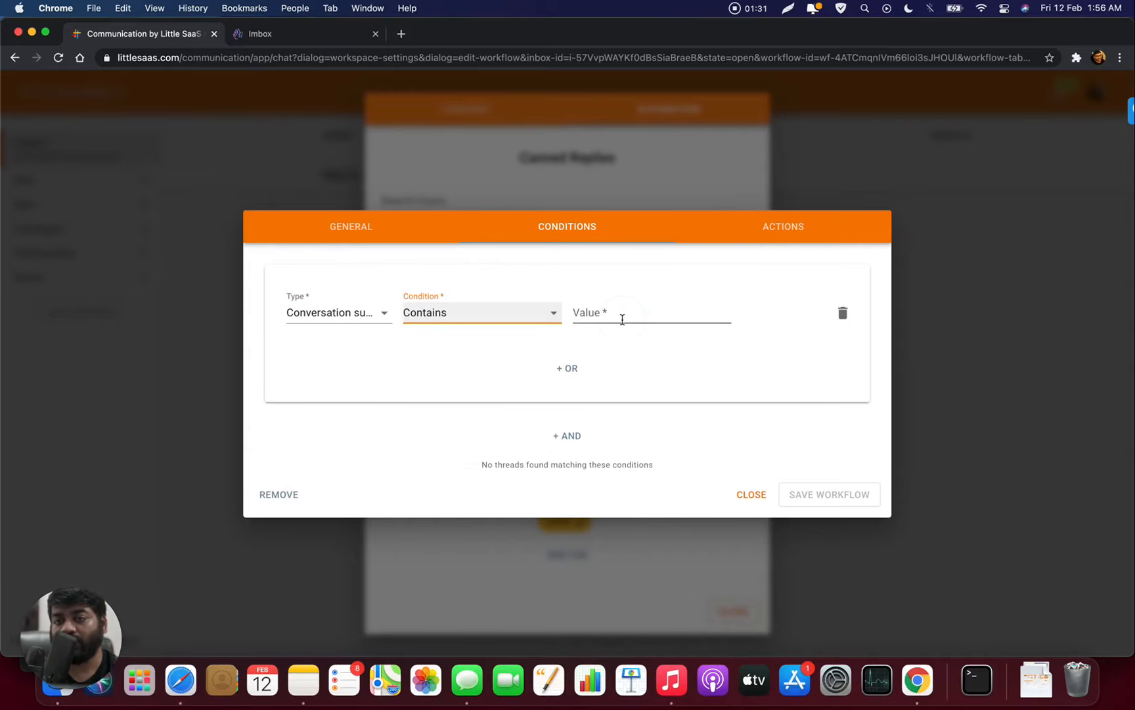
pyautogui.write('discount')
# - Add an OR condition: conversation content contains 'discount'
pyautogui.click(565, 369)
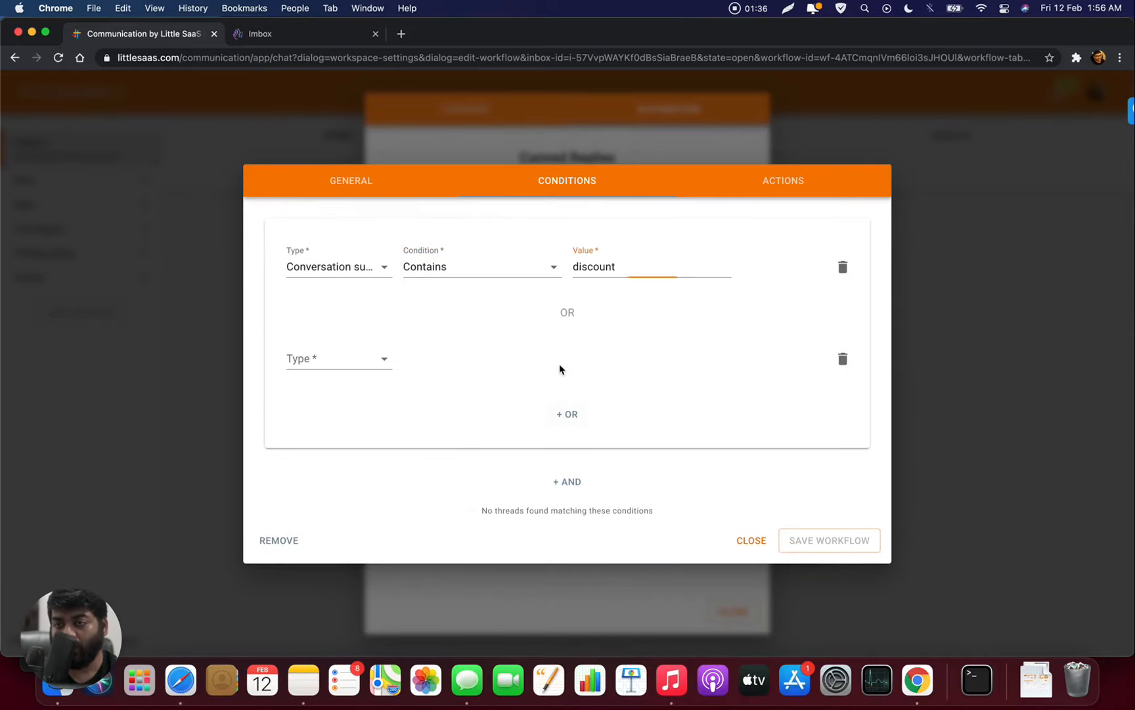
pyautogui.click(349, 363)
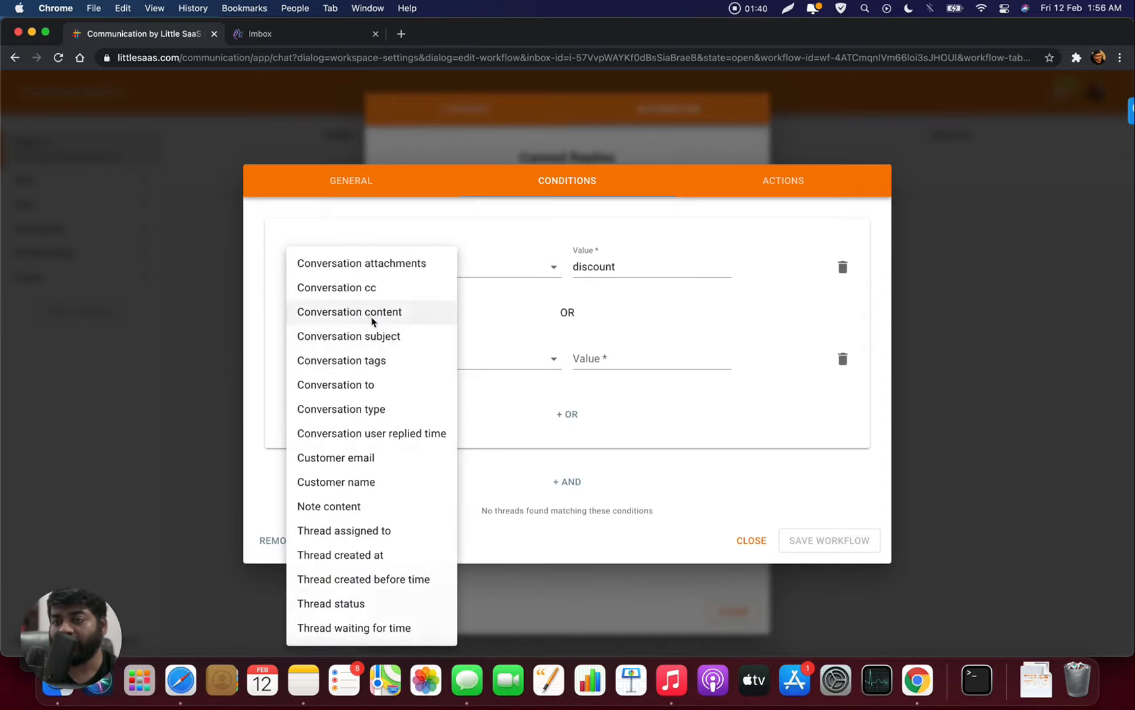
pyautogui.click(370, 312)
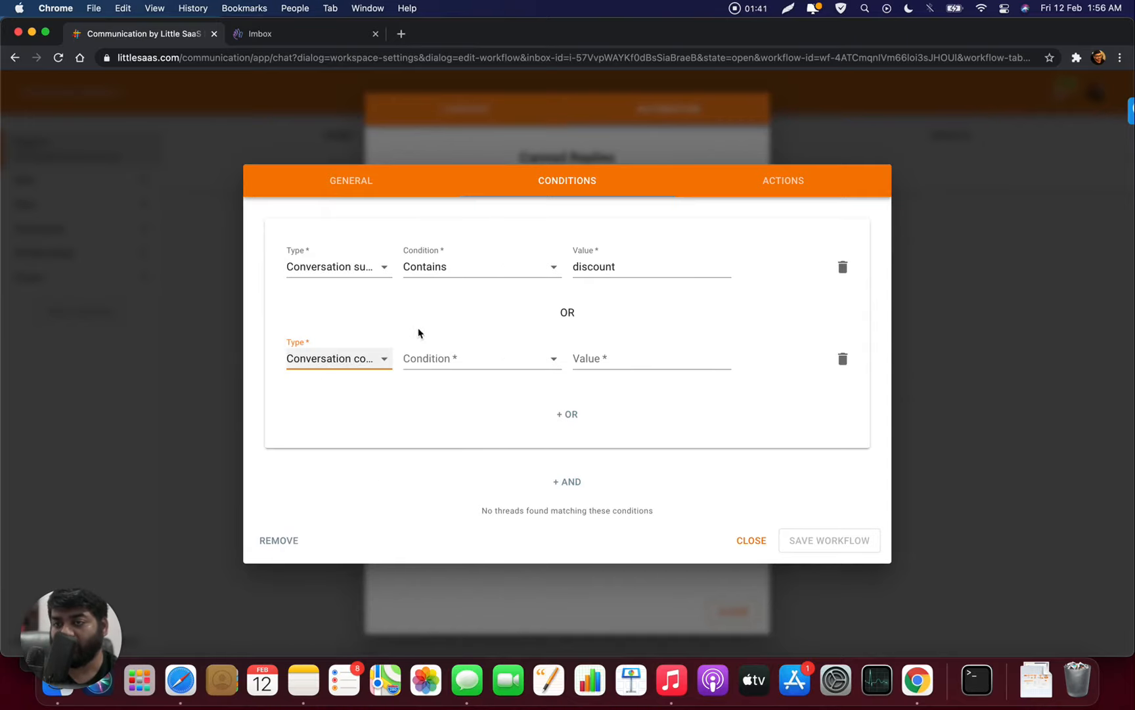
pyautogui.click(443, 361)
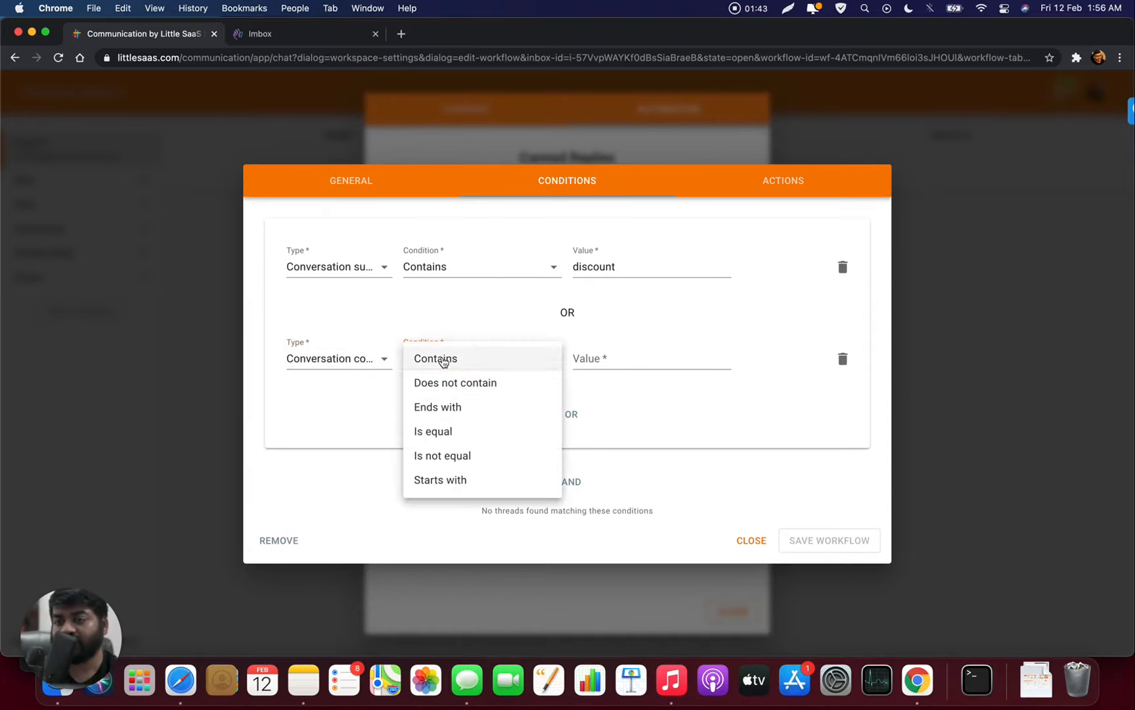
pyautogui.click(650, 359)
pyautogui.click(665, 366)
pyautogui.write('discount')
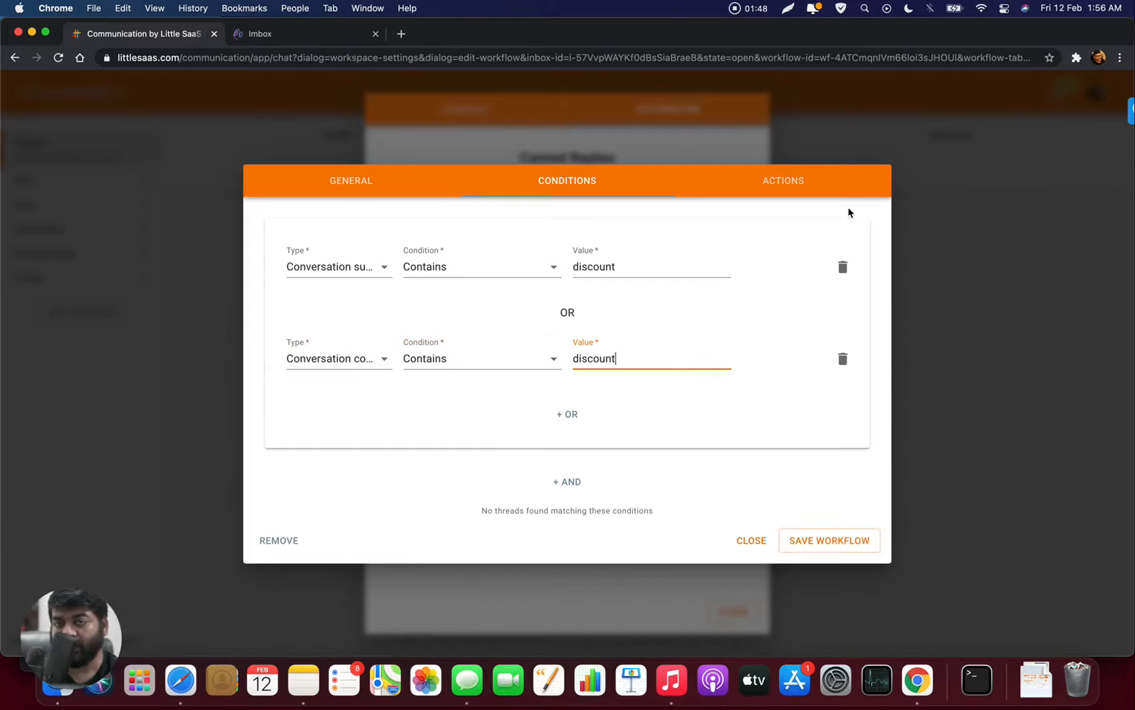
pyautogui.click(803, 190)
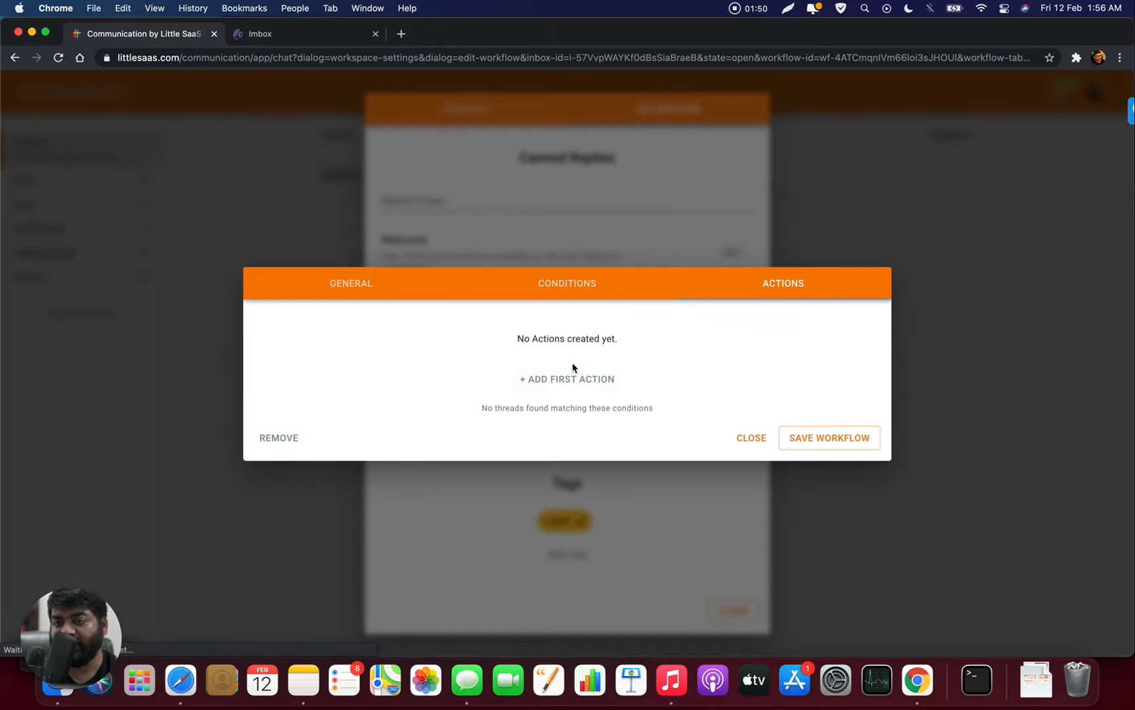
# - Add a first action that moves matching threads to the Support inbox
pyautogui.click(571, 379)
pyautogui.click(355, 335)
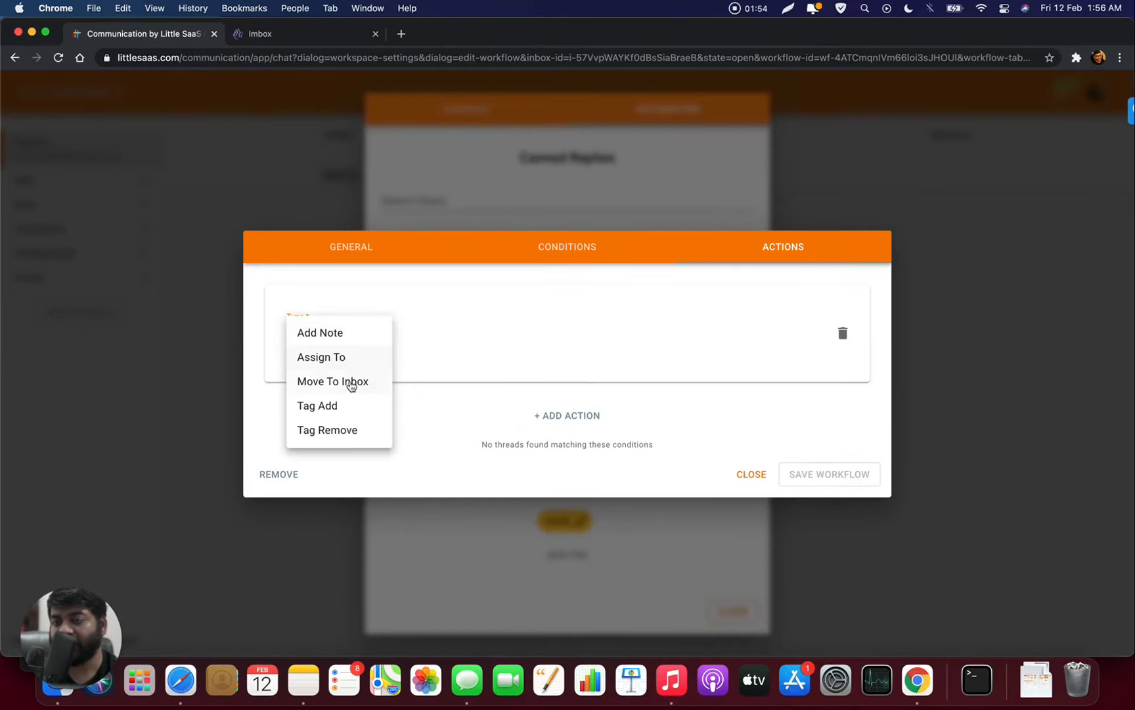
pyautogui.click(352, 383)
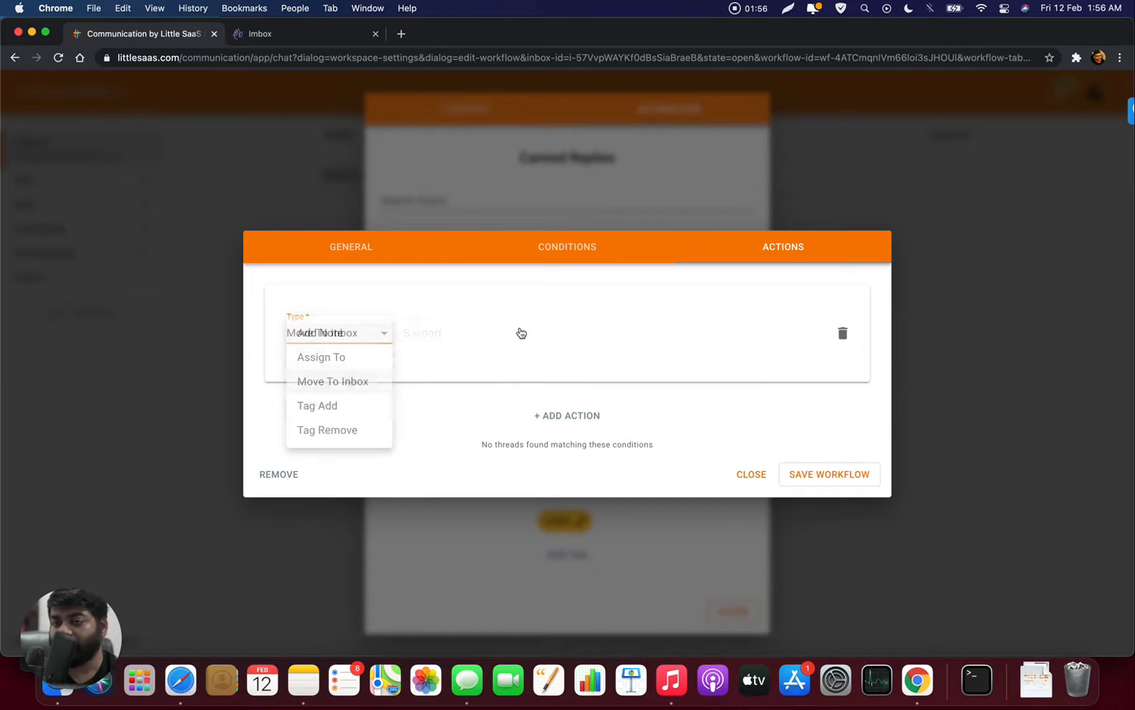
pyautogui.click(499, 339)
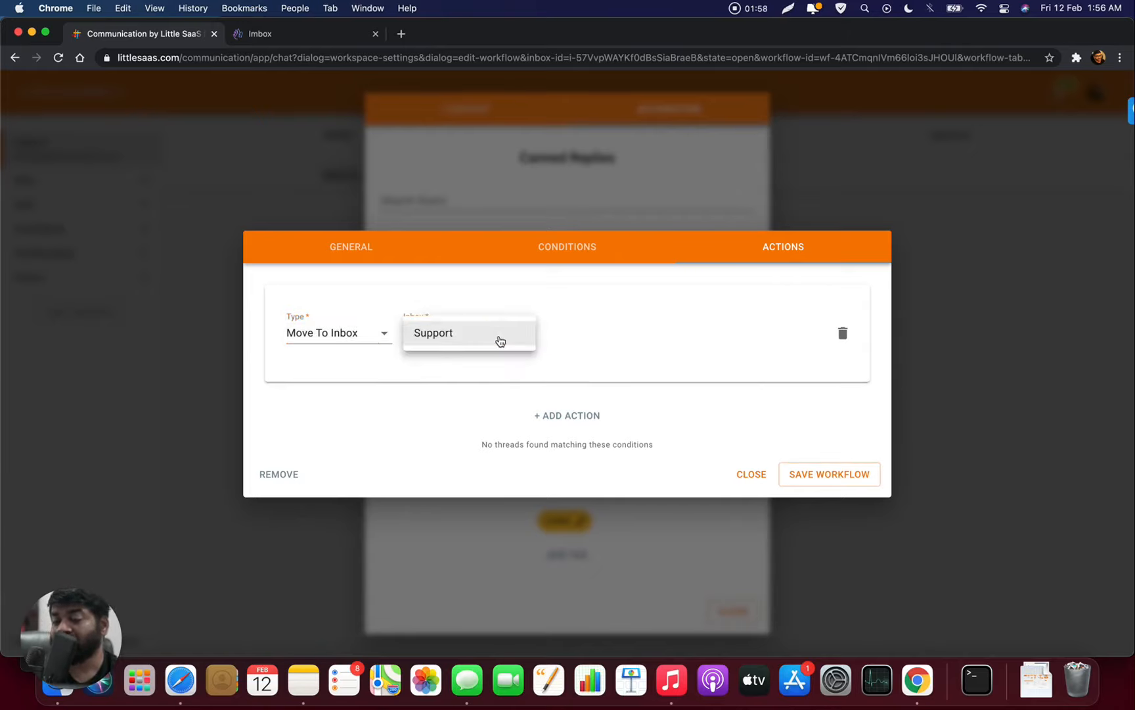
pyautogui.click(481, 362)
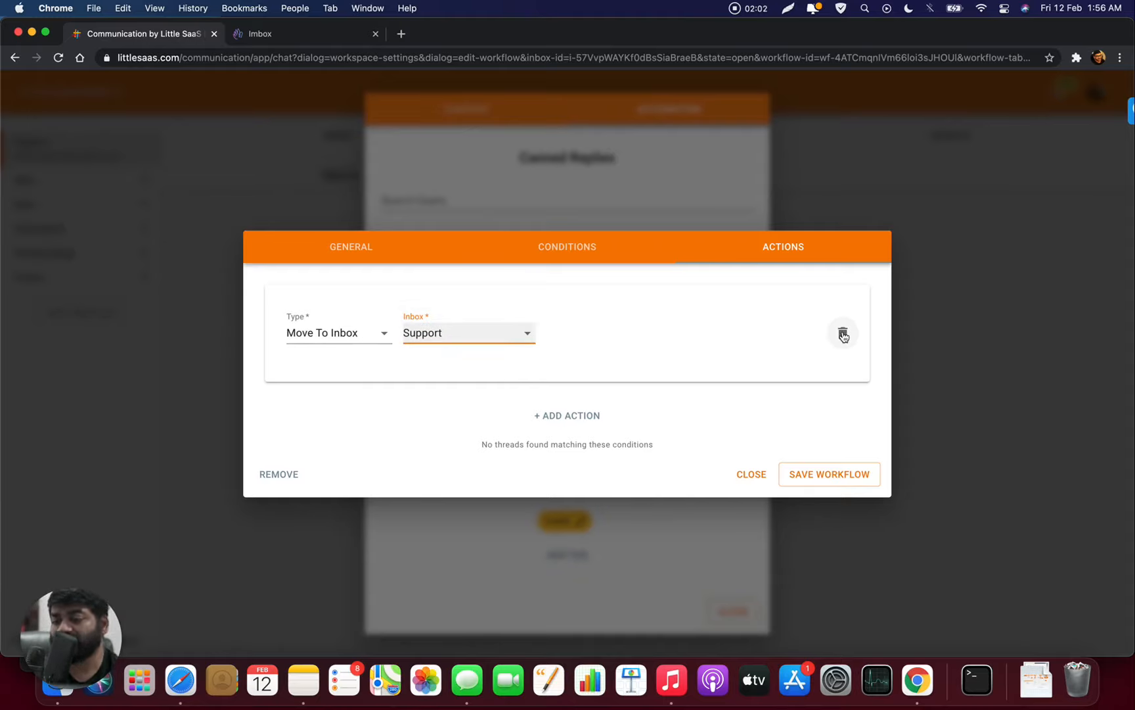
# - Change the action to Assign To a workspace member and save the workflow
pyautogui.click(339, 332)
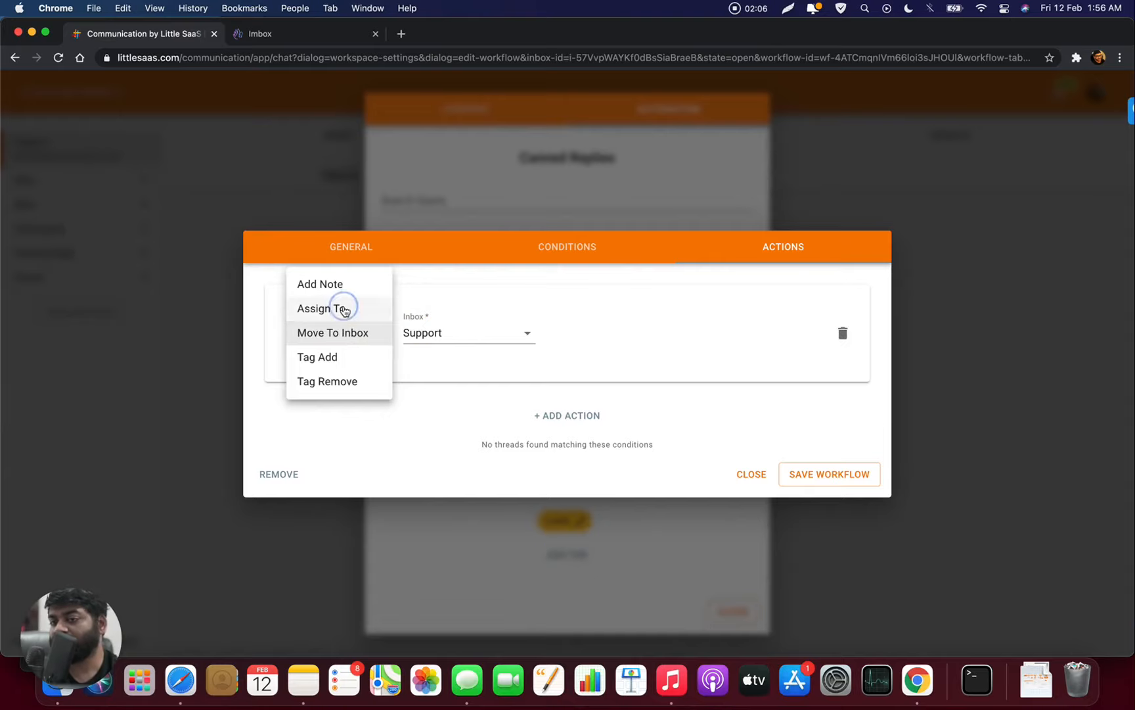
pyautogui.click(342, 308)
pyautogui.click(424, 333)
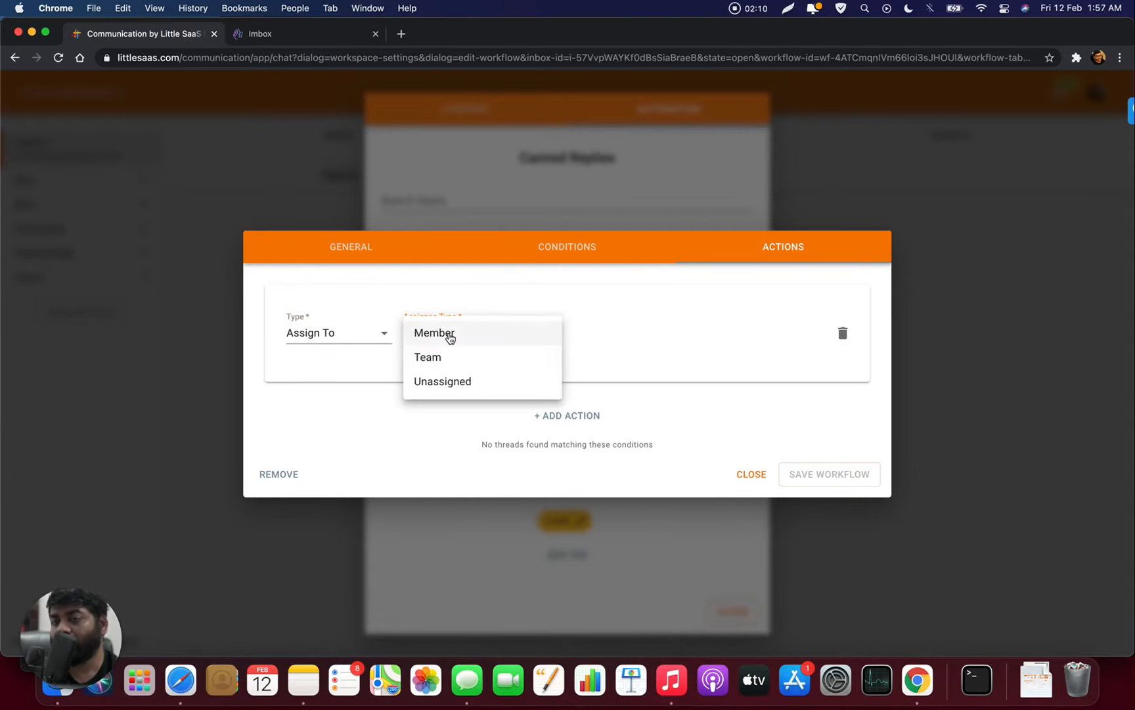
pyautogui.click(447, 332)
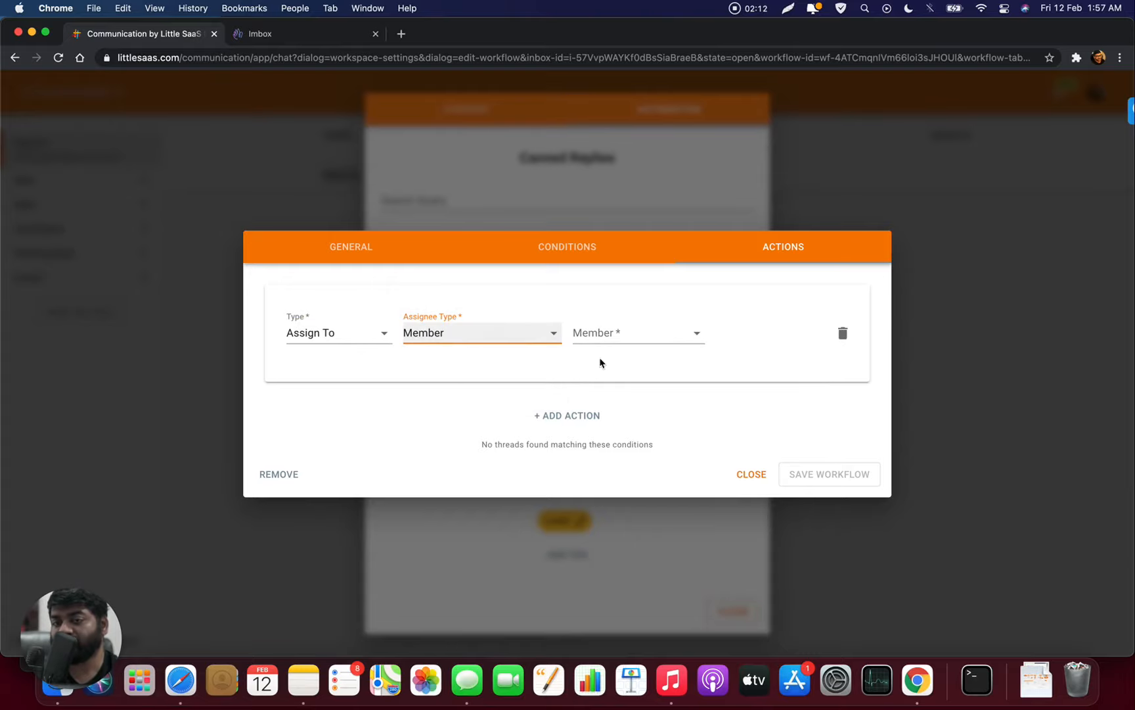
pyautogui.click(613, 332)
pyautogui.click(625, 338)
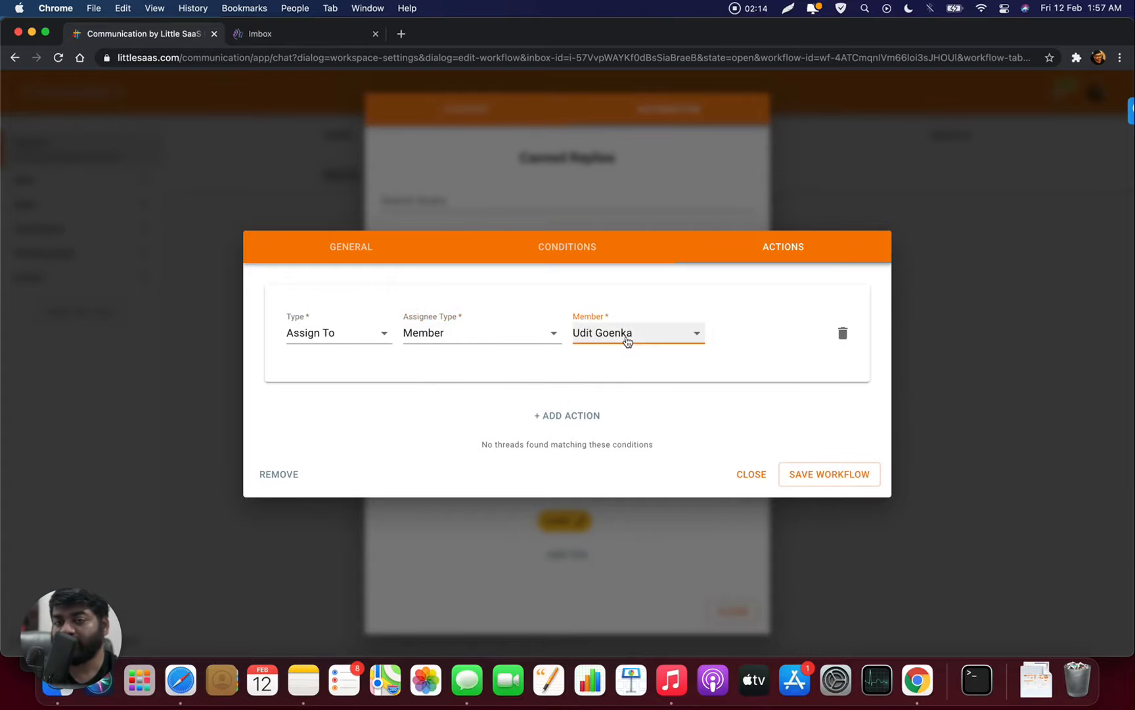
pyautogui.click(813, 483)
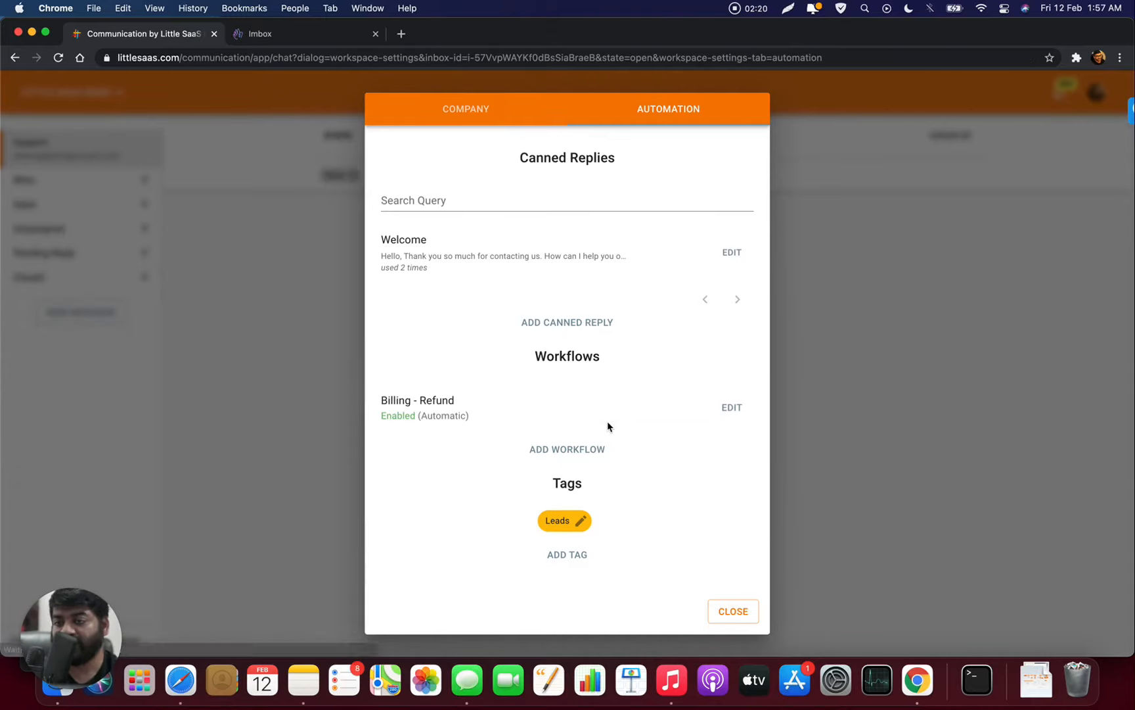
# - Retitle the workflow from 'Billing - Refund' to 'Billing - Discount', save, and close settings
pyautogui.click(722, 412)
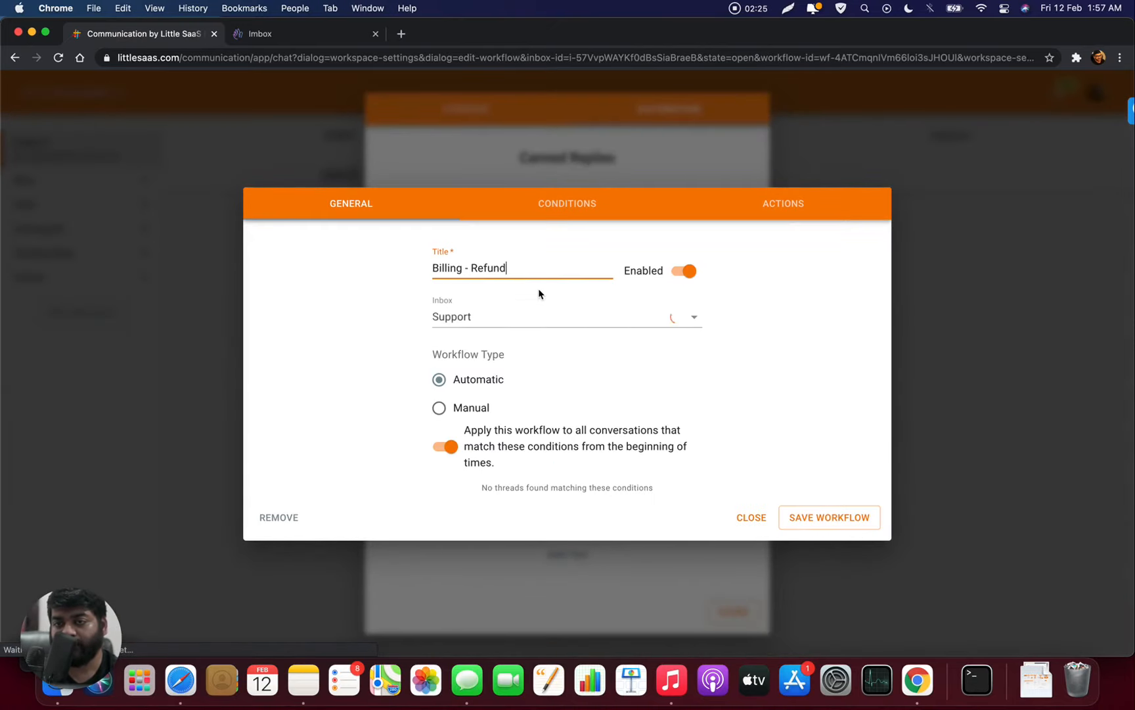
pyautogui.doubleClick(520, 266)
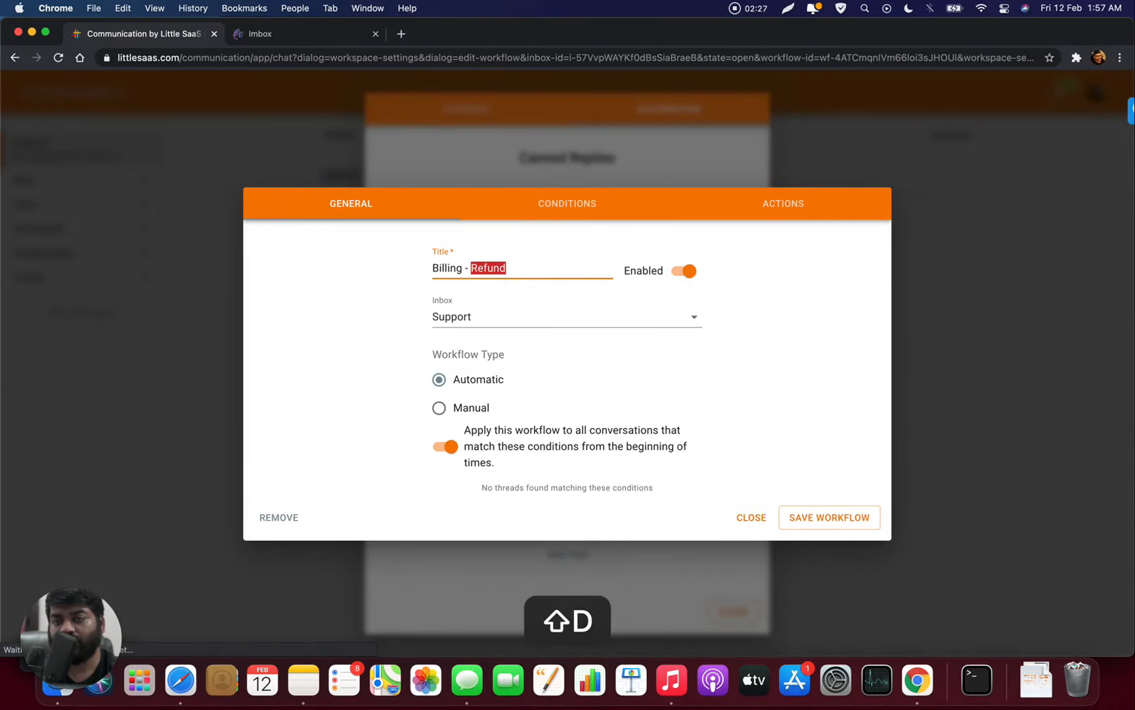
pyautogui.write('Discount')
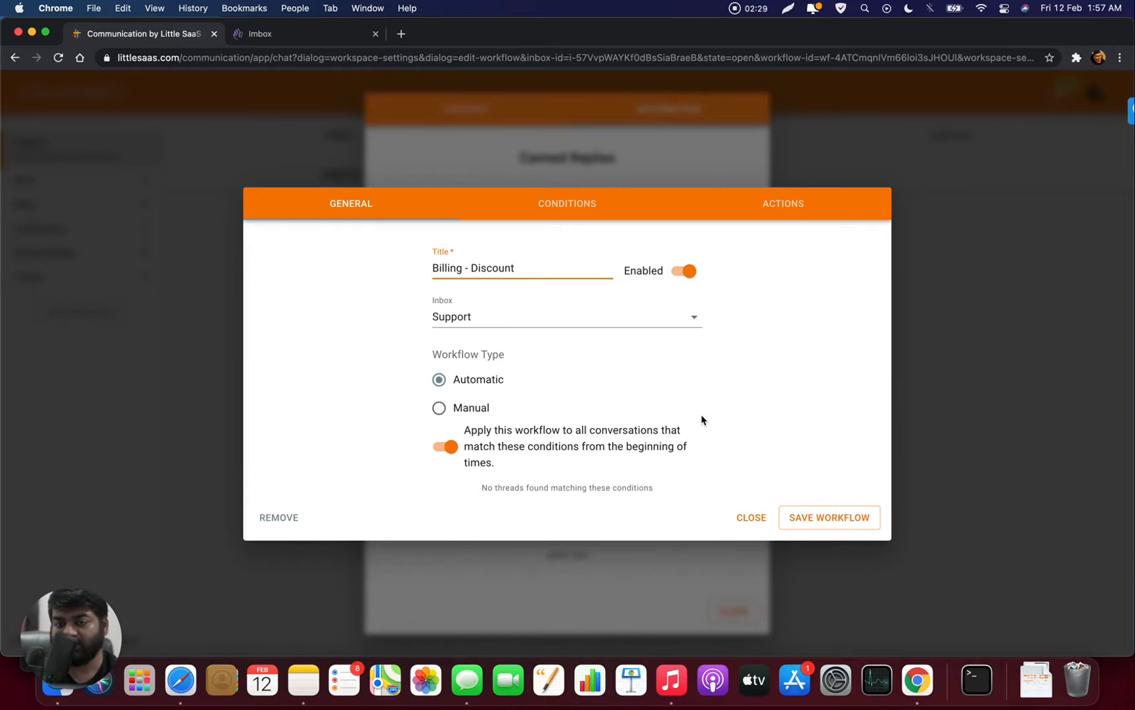
pyautogui.click(807, 527)
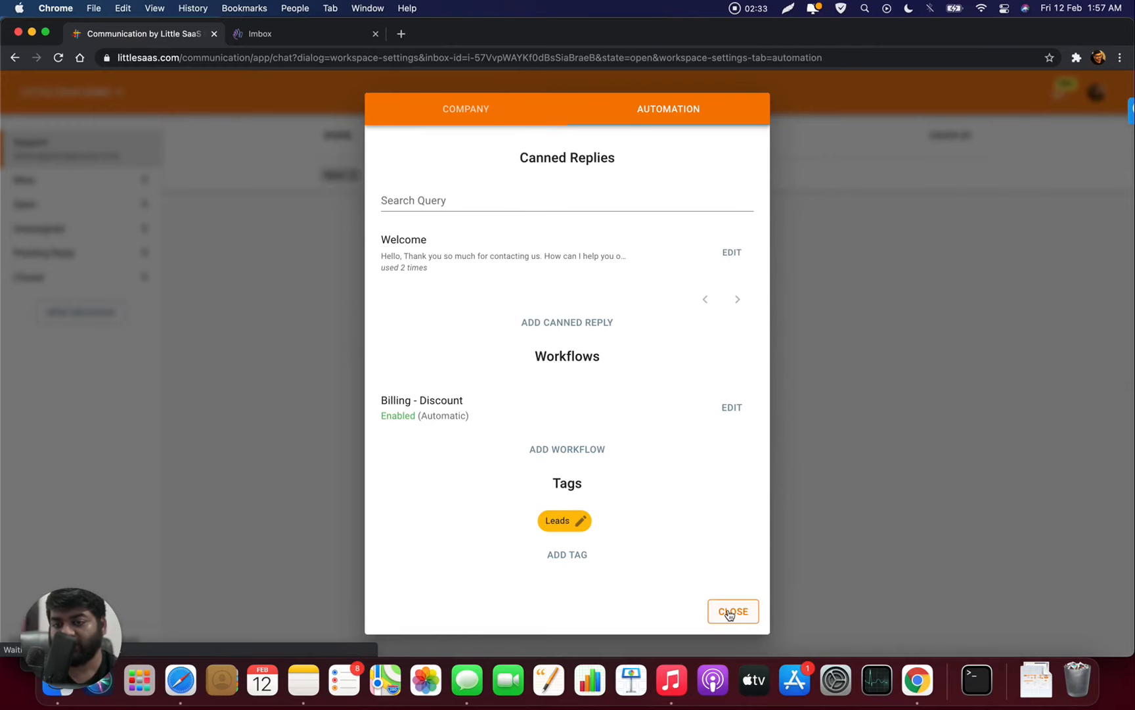
pyautogui.click(730, 612)
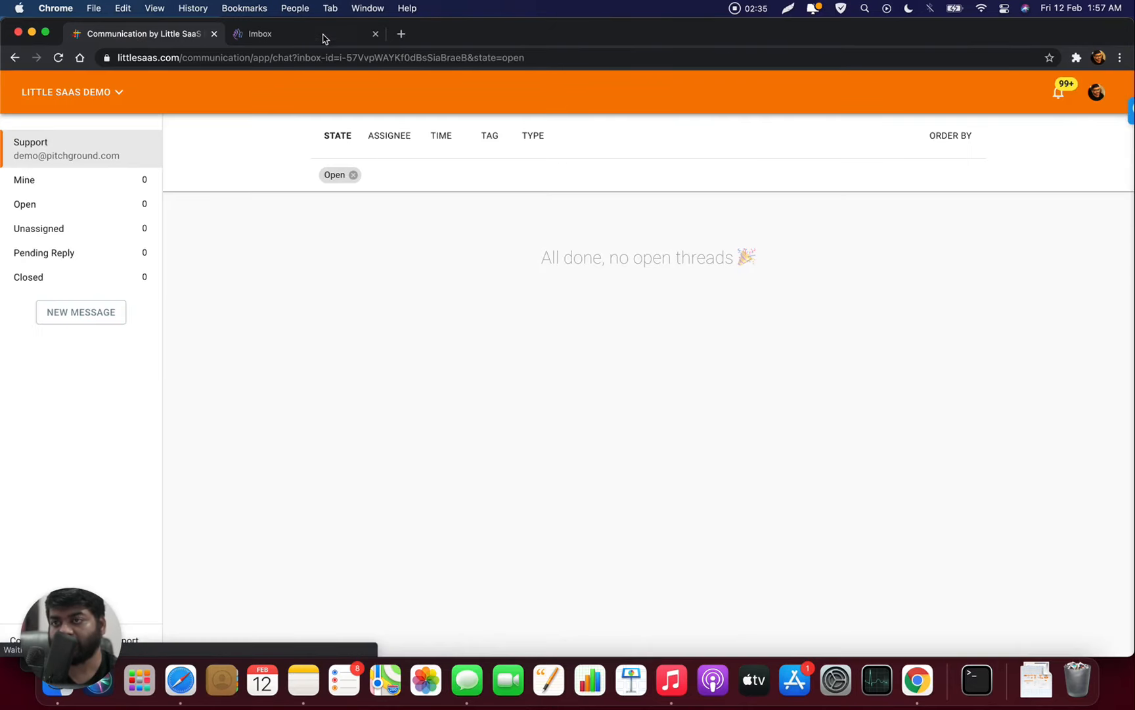
# - Check the HEY tab, then open Inbox Settings from the LITTLE SAAS DEMO menu
pyautogui.click(320, 43)
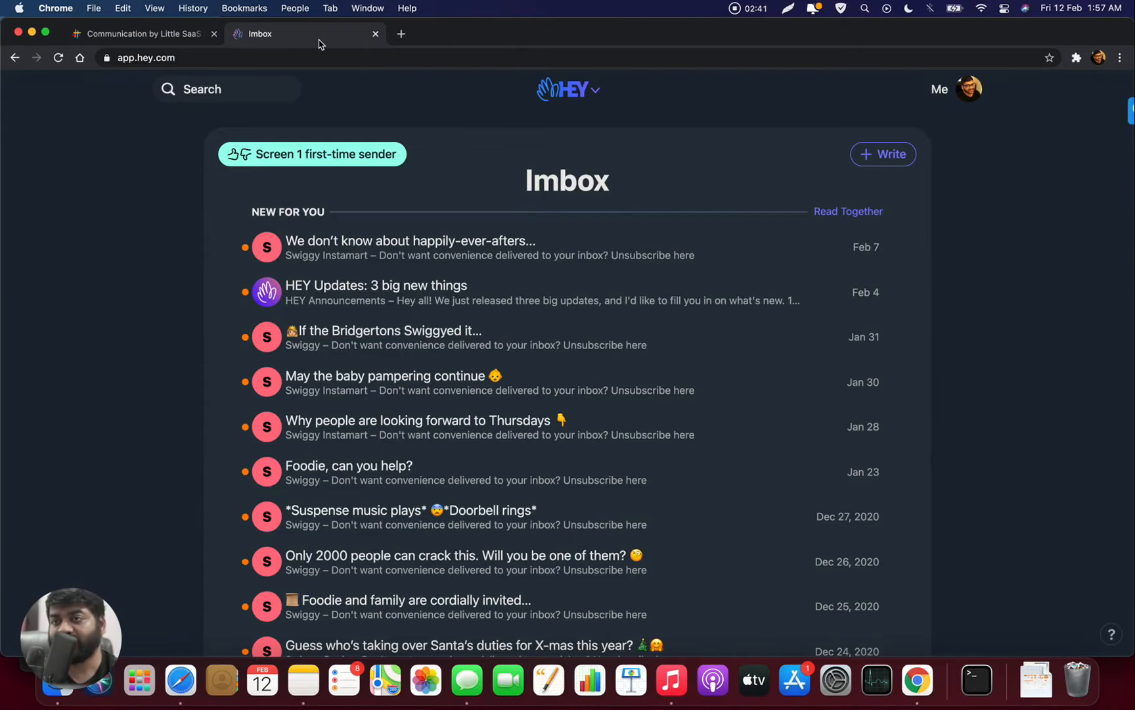
pyautogui.click(169, 36)
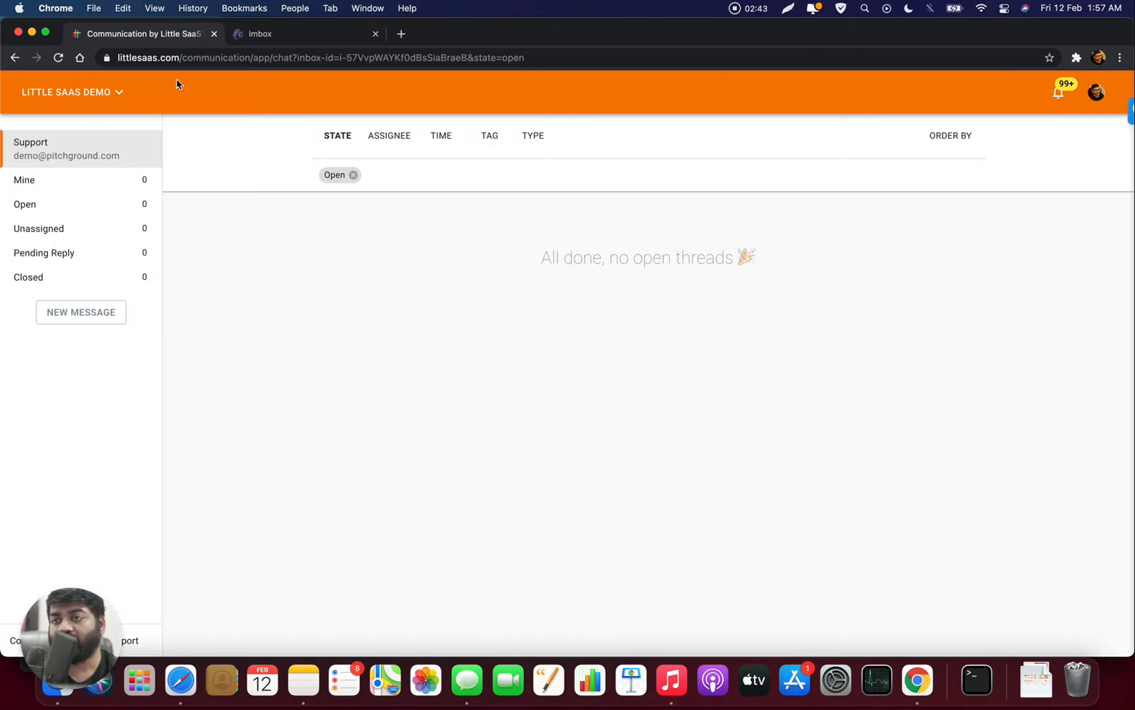
pyautogui.click(100, 96)
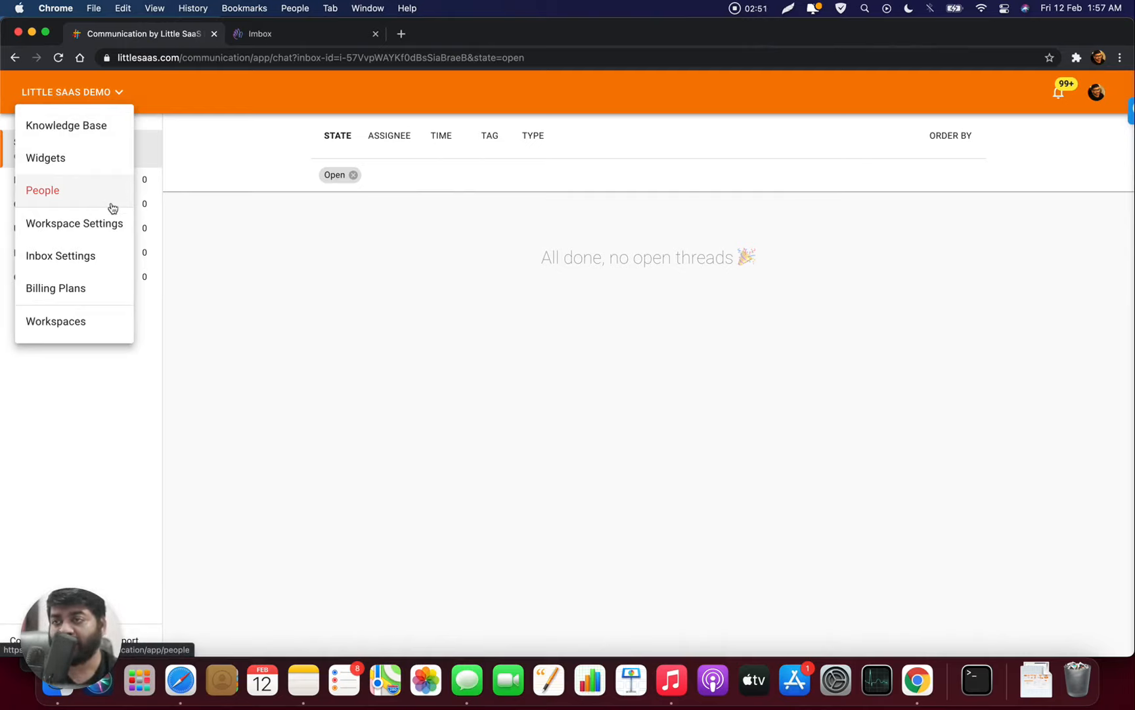
pyautogui.click(95, 259)
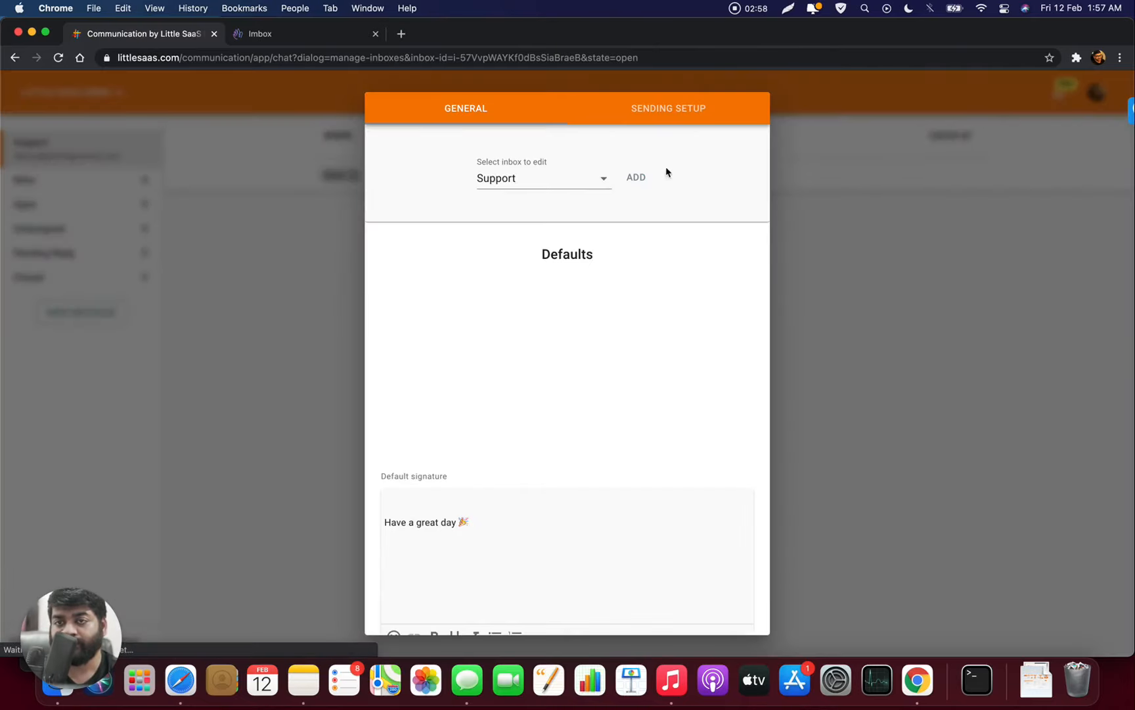
# - Copy the Support inbox's default email address from the Sending Setup details
pyautogui.click(661, 114)
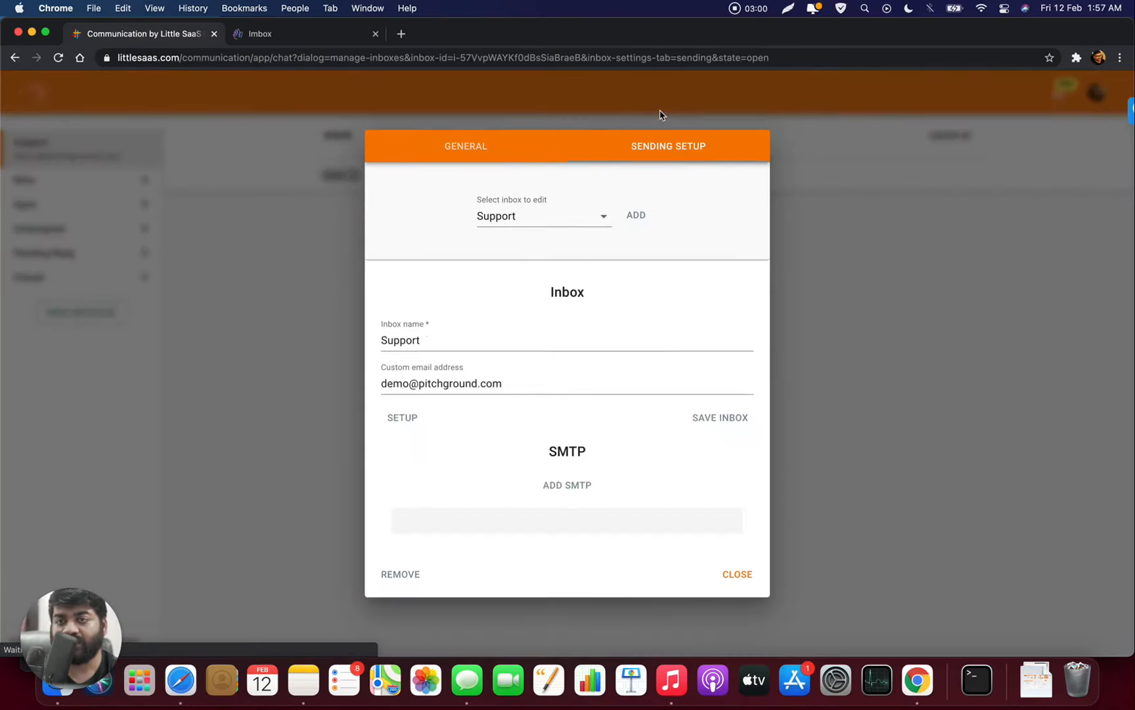
pyautogui.click(408, 400)
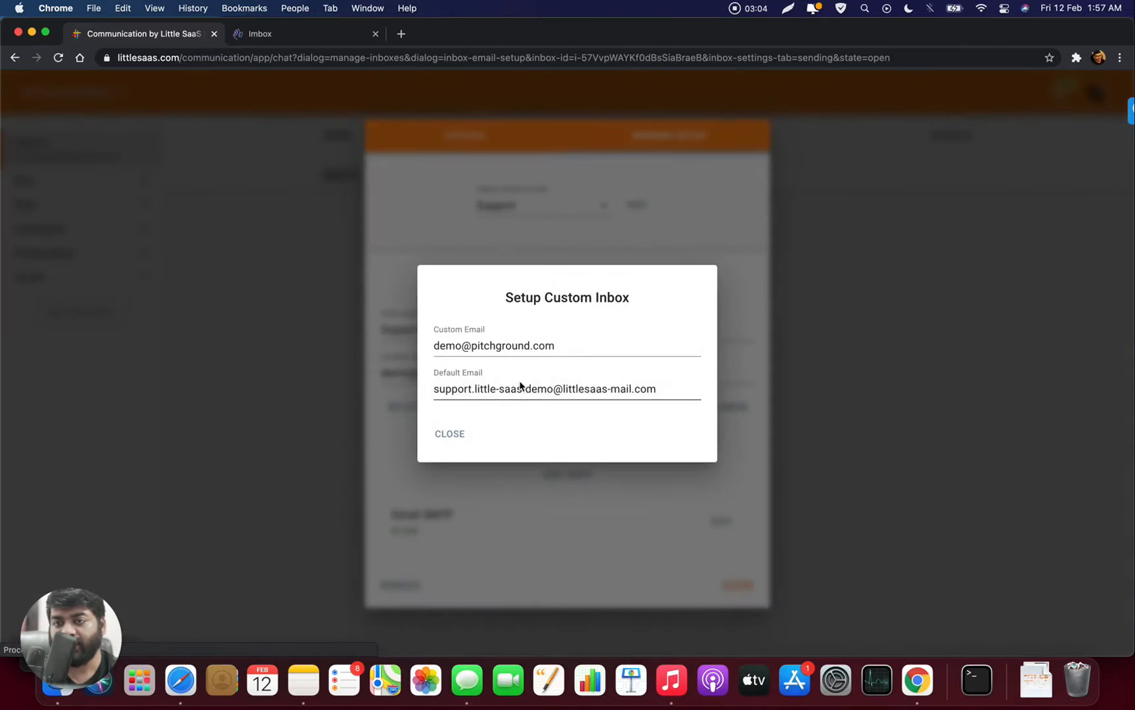
pyautogui.click(521, 389)
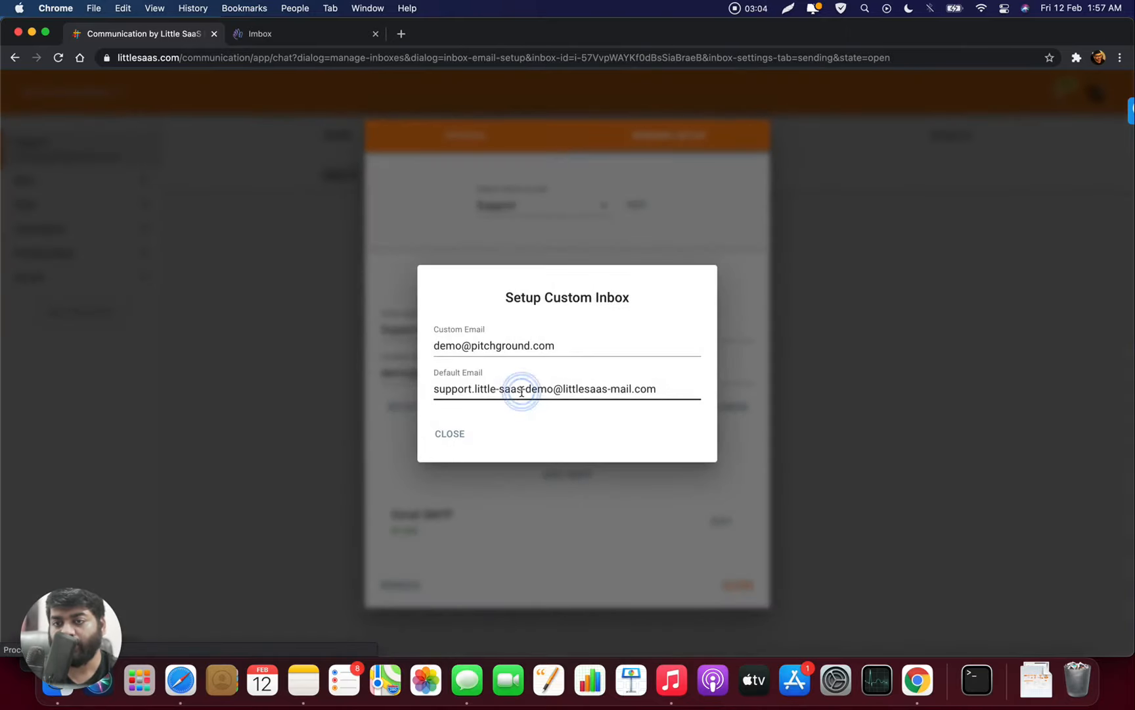
pyautogui.tripleClick(522, 391)
pyautogui.press('cmd+c')
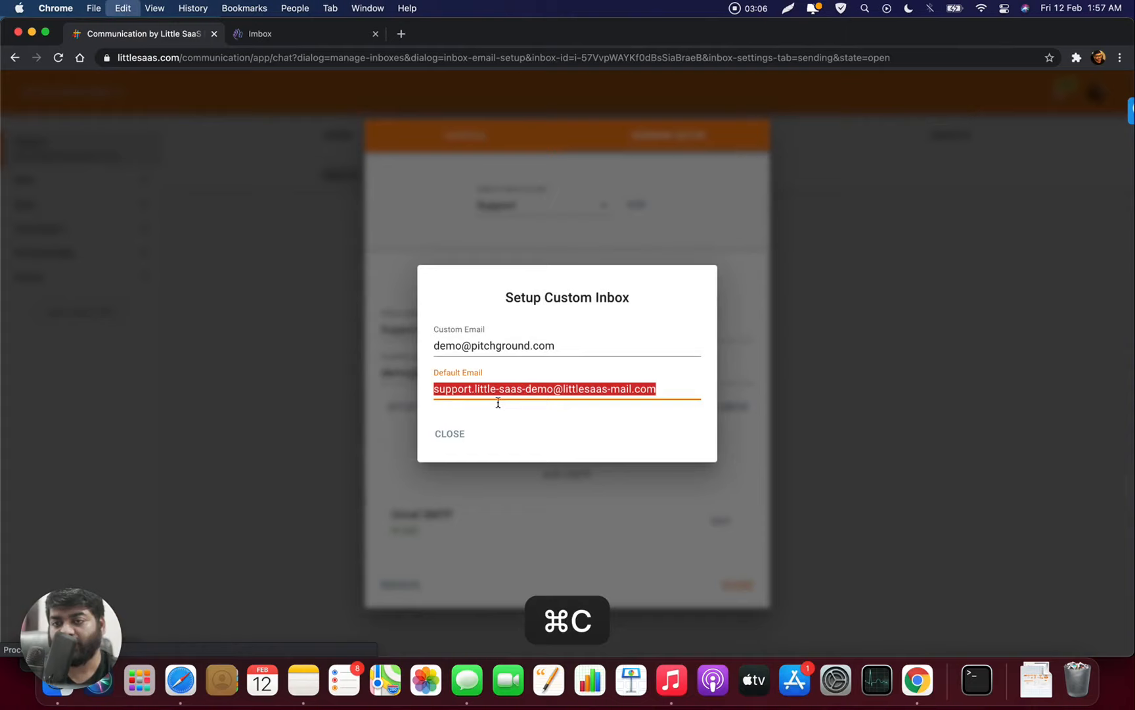
pyautogui.click(448, 433)
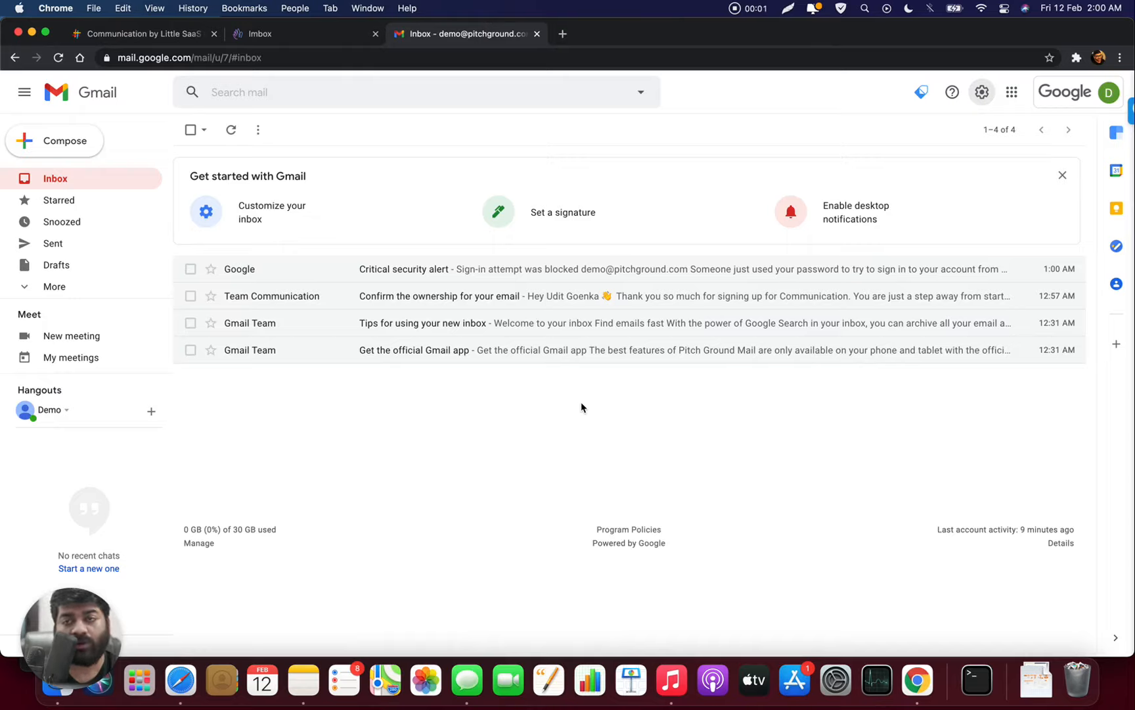
# - In Gmail's Forwarding and POP/IMAP settings, add the copied address as a forwarding address
pyautogui.click(983, 107)
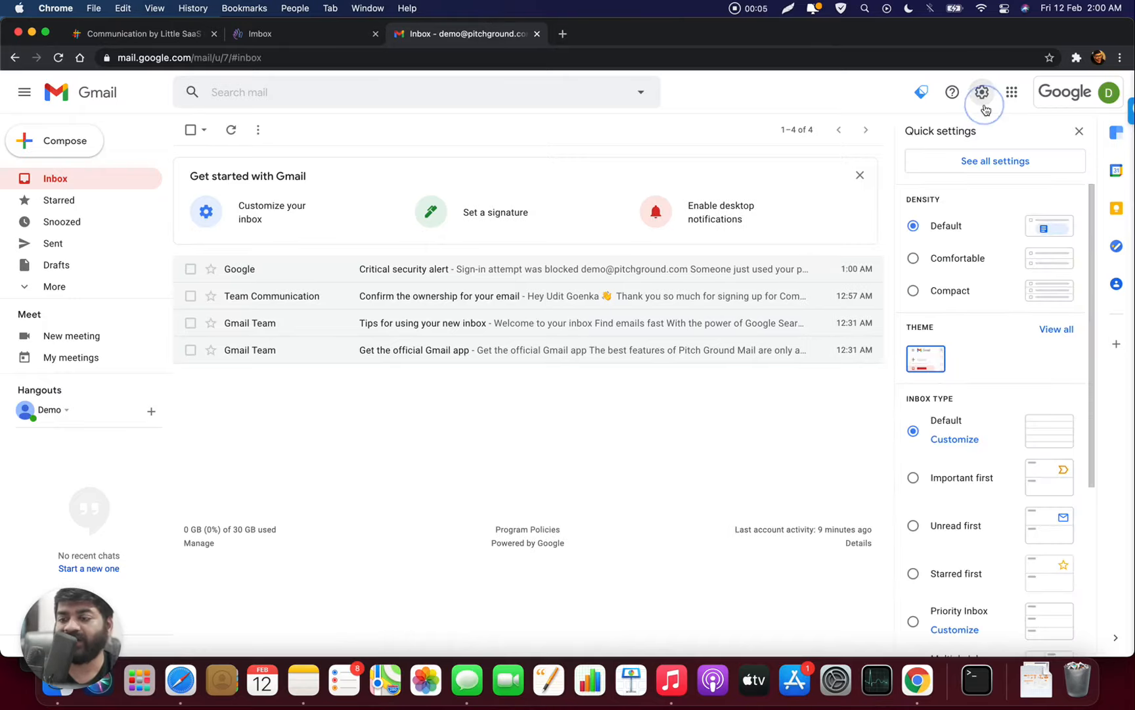
pyautogui.click(970, 172)
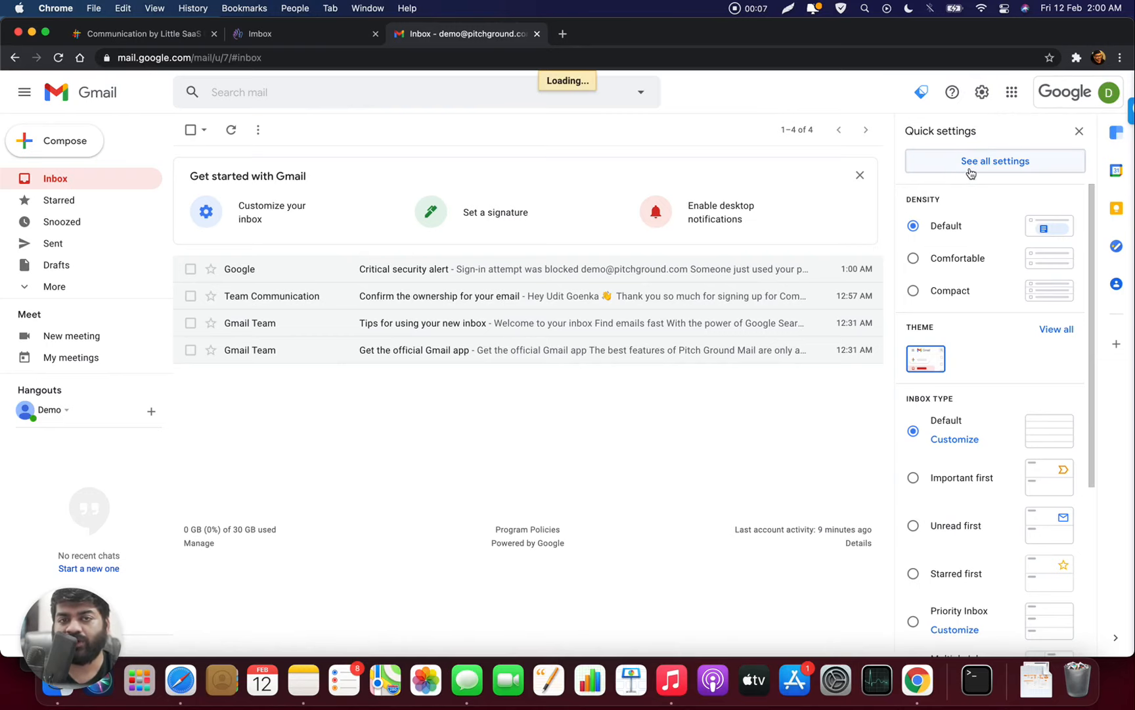
pyautogui.click(550, 165)
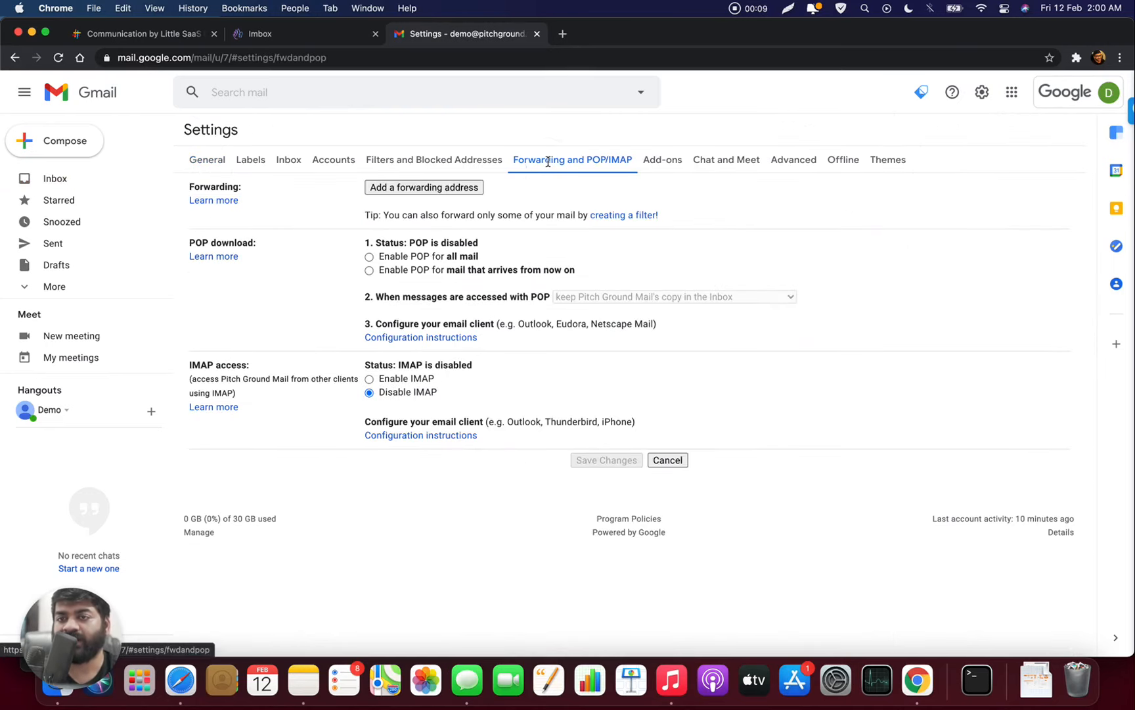
pyautogui.click(458, 188)
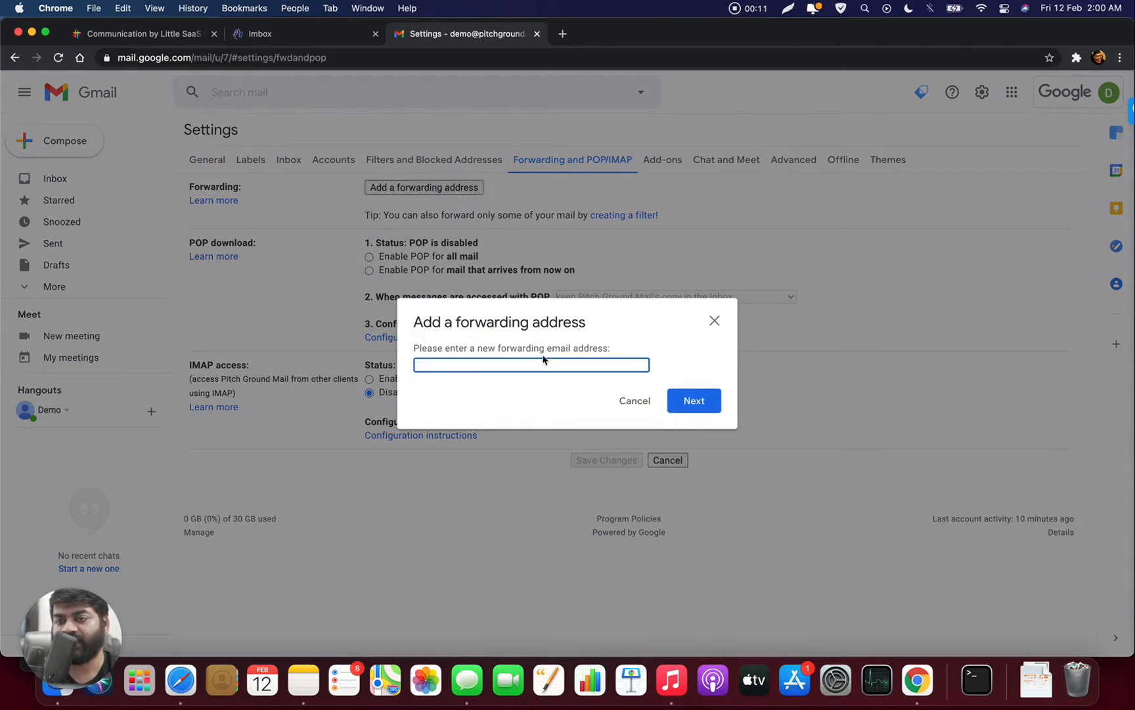
pyautogui.press('super+v')
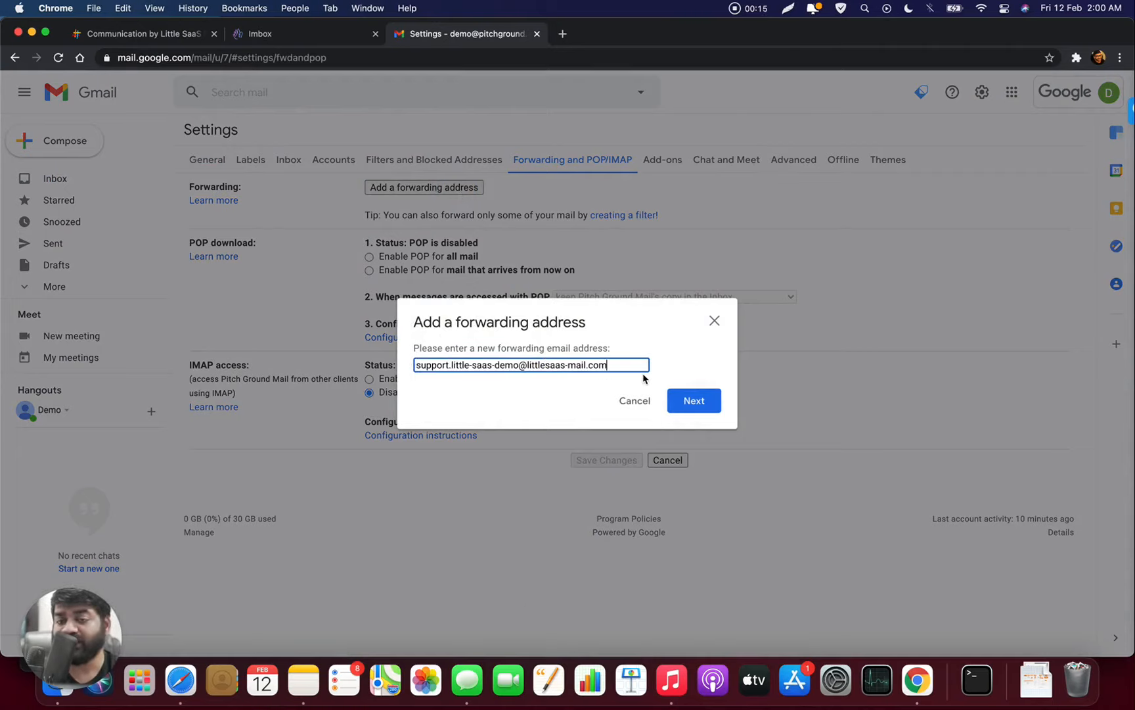
pyautogui.click(668, 400)
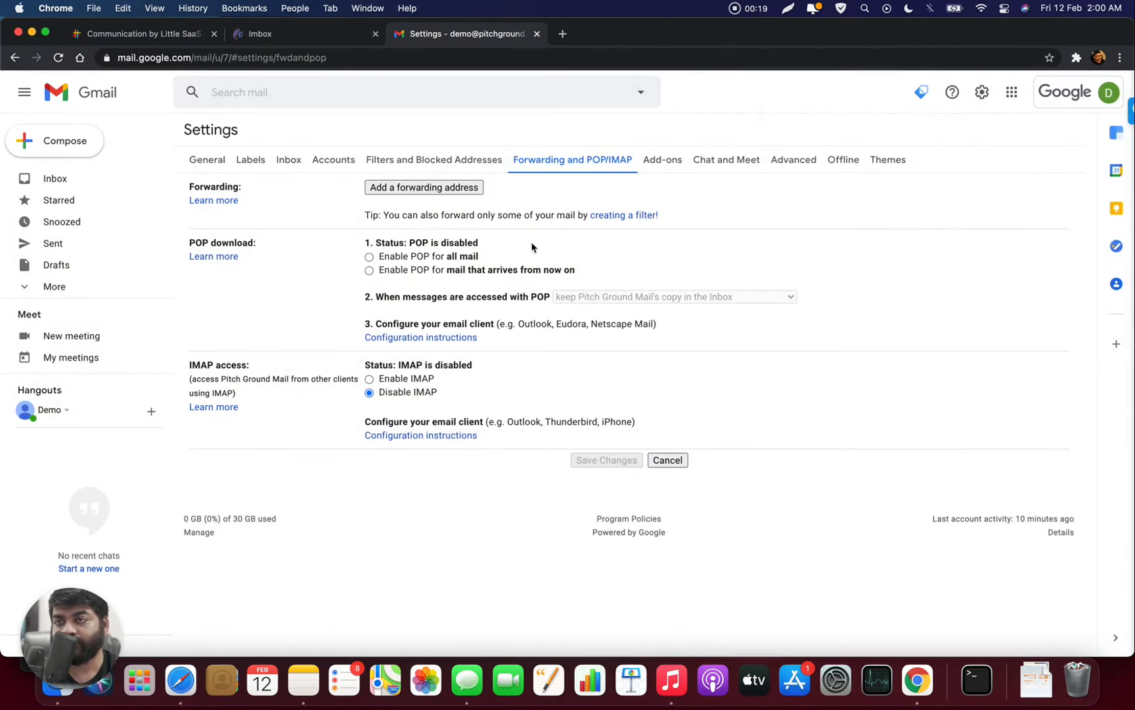
# - Re-enter the pasted forwarding address, approve forwarding in the popup, and dismiss the code notice
pyautogui.click(463, 191)
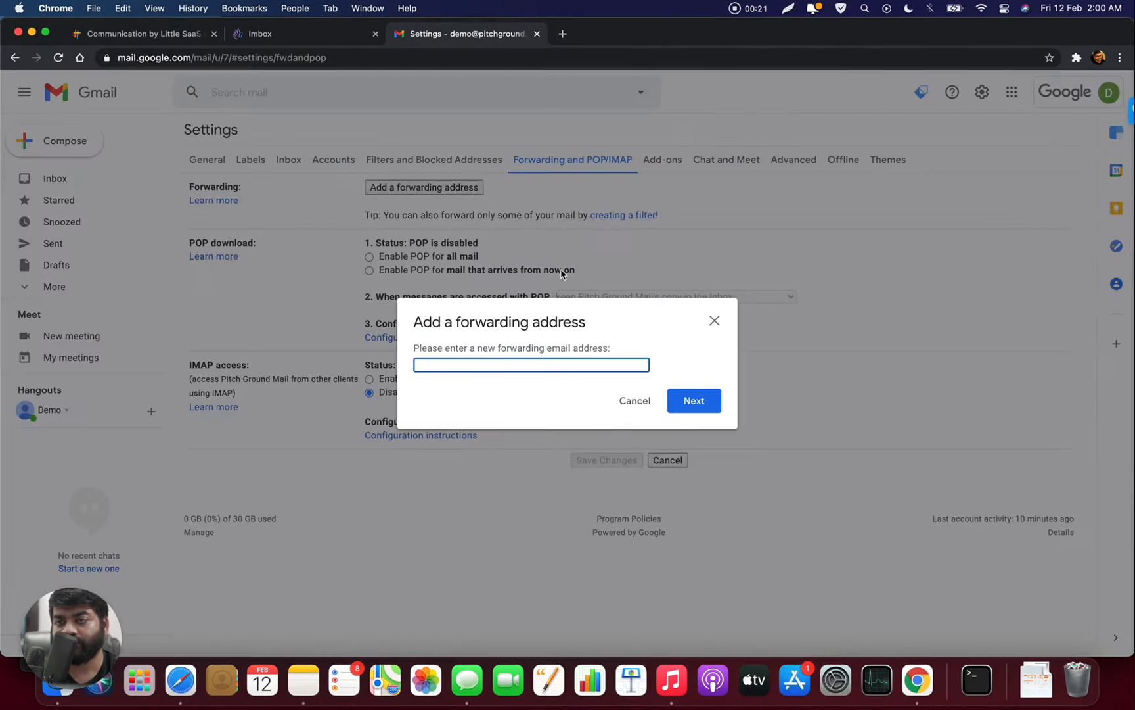
pyautogui.press('super+v')
pyautogui.click(696, 401)
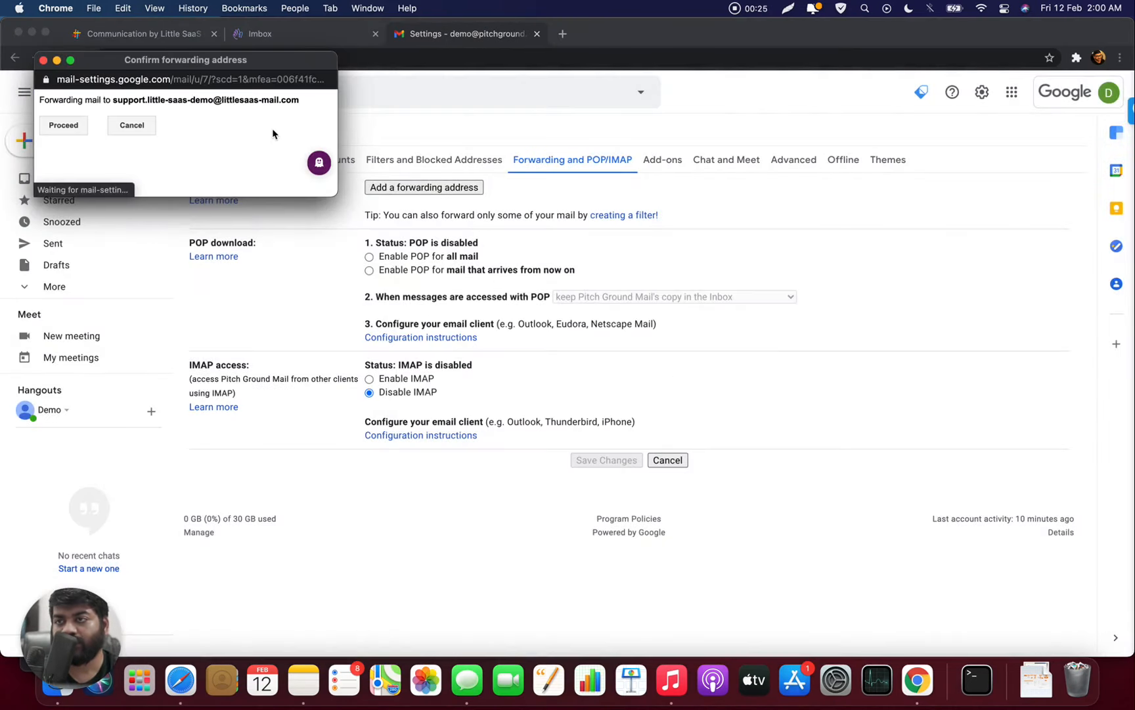
pyautogui.click(63, 126)
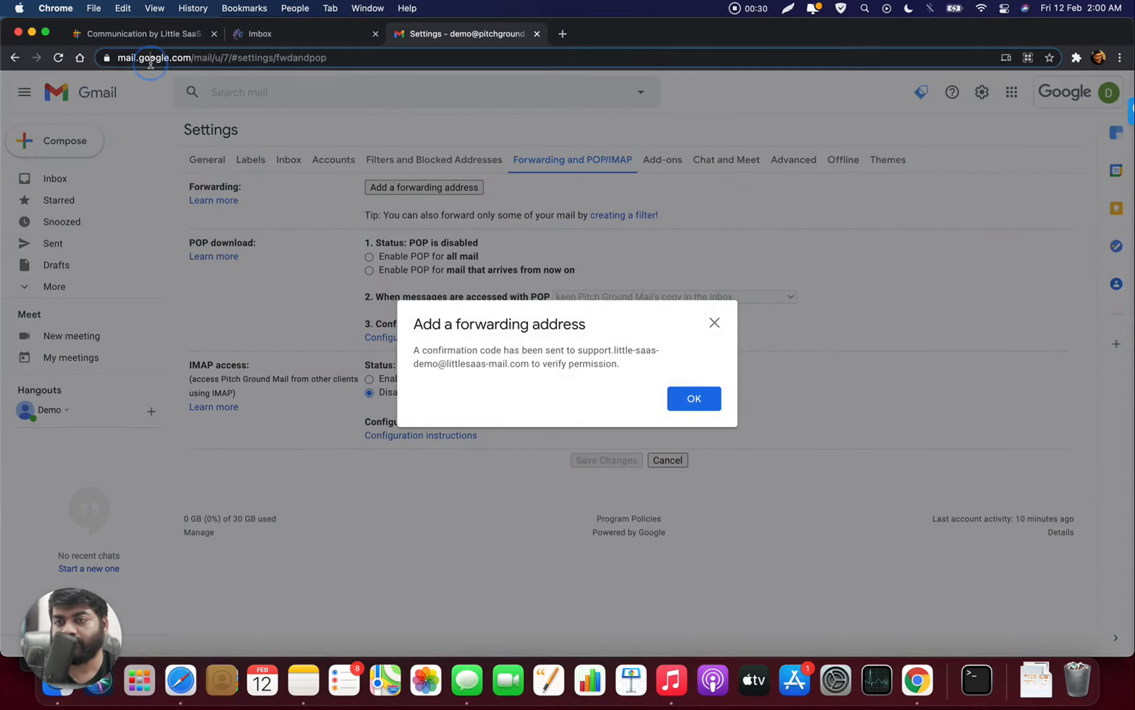
pyautogui.click(150, 61)
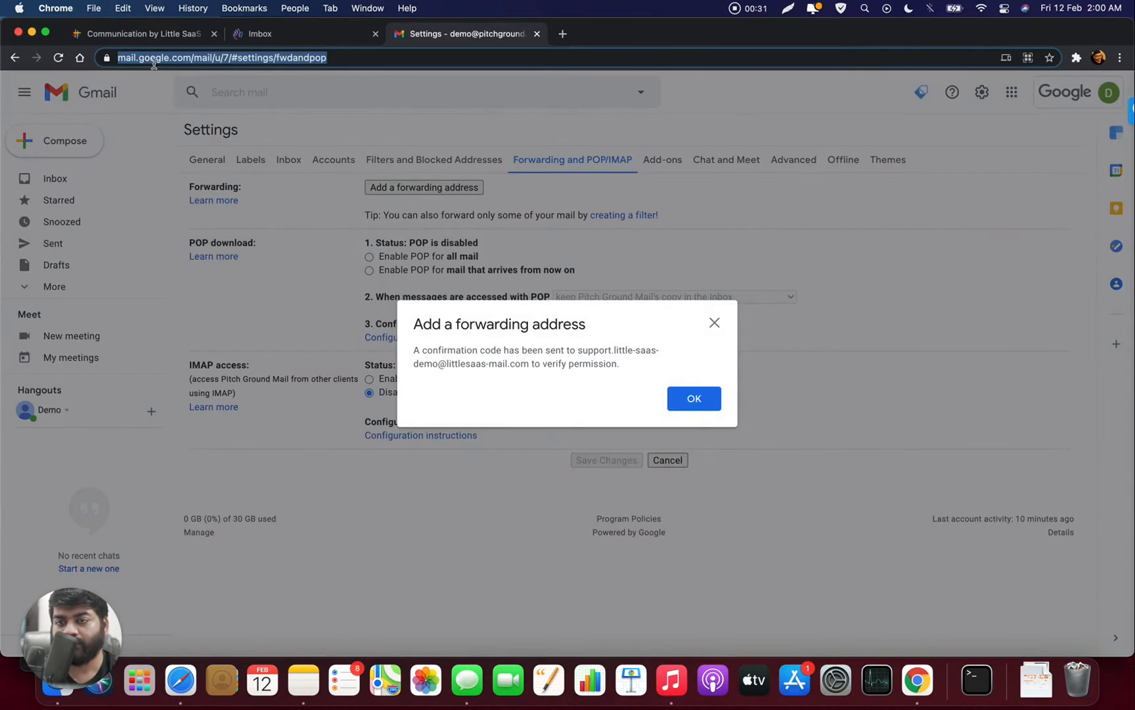
pyautogui.click(681, 399)
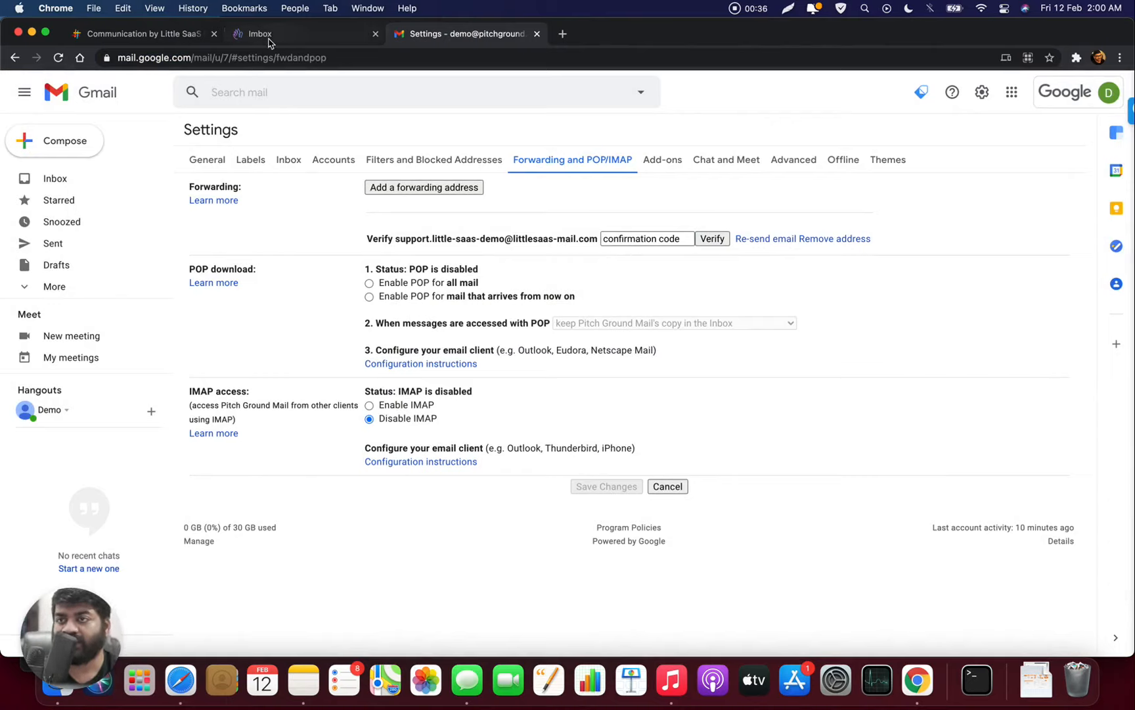
# - Copy the confirmation code from the Forwarding Confirmation thread and return to Gmail's settings
pyautogui.click(175, 35)
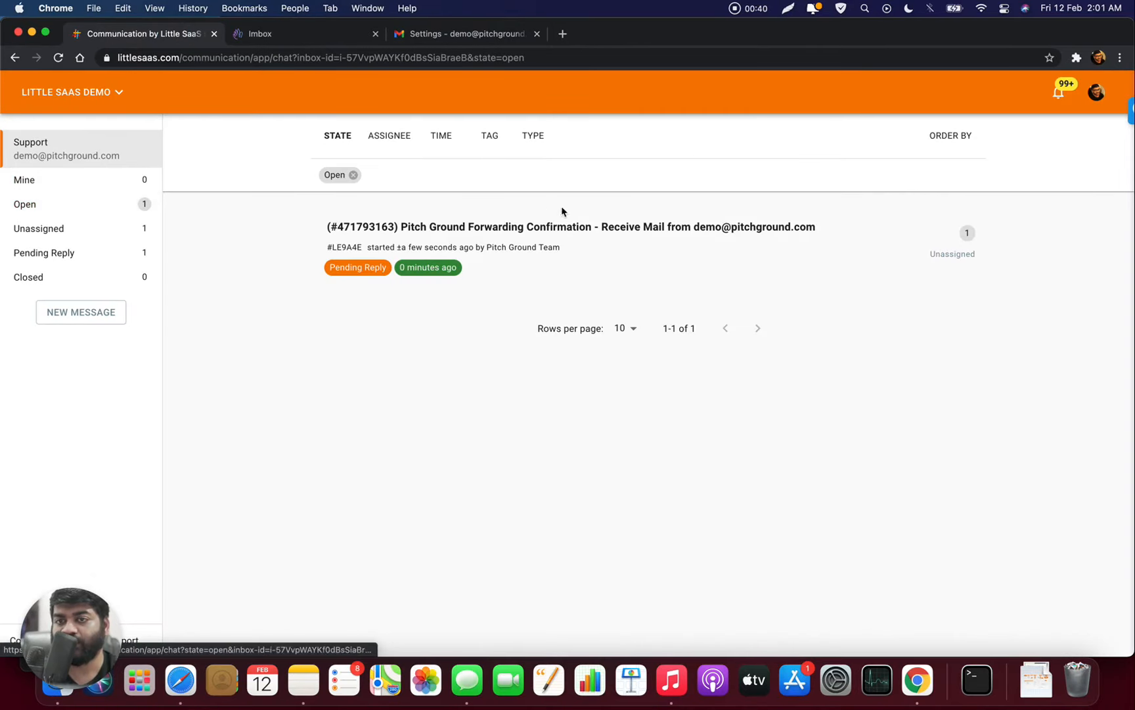
pyautogui.click(556, 231)
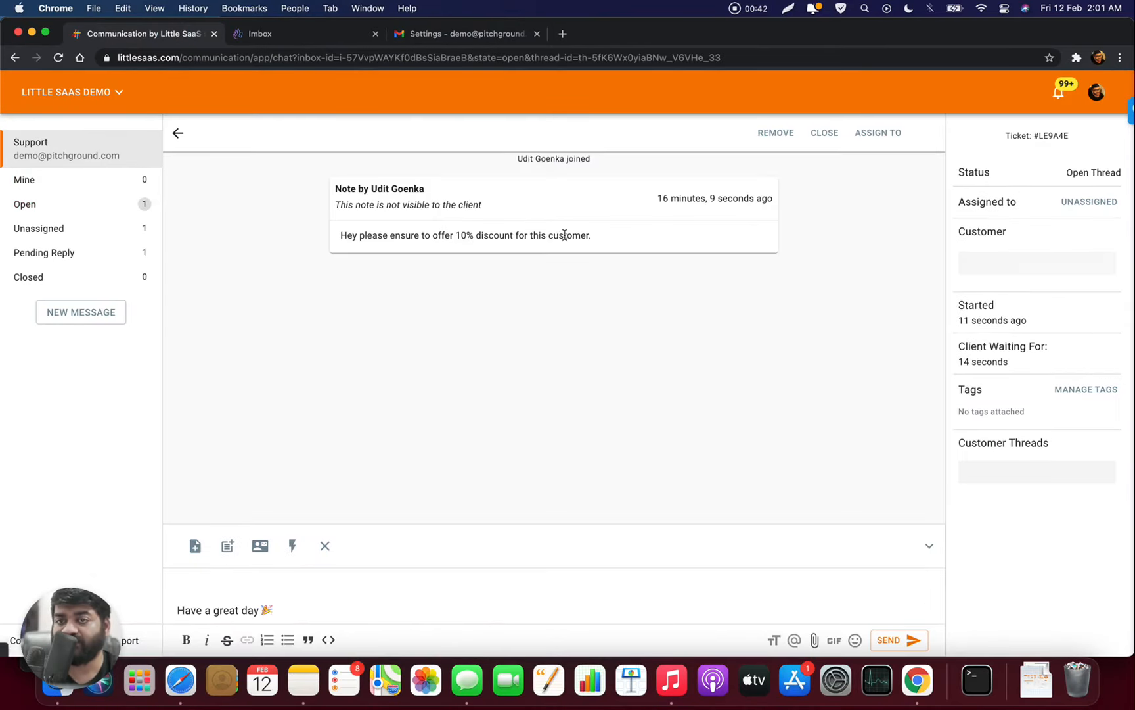
pyautogui.scroll(5, 474, 238)
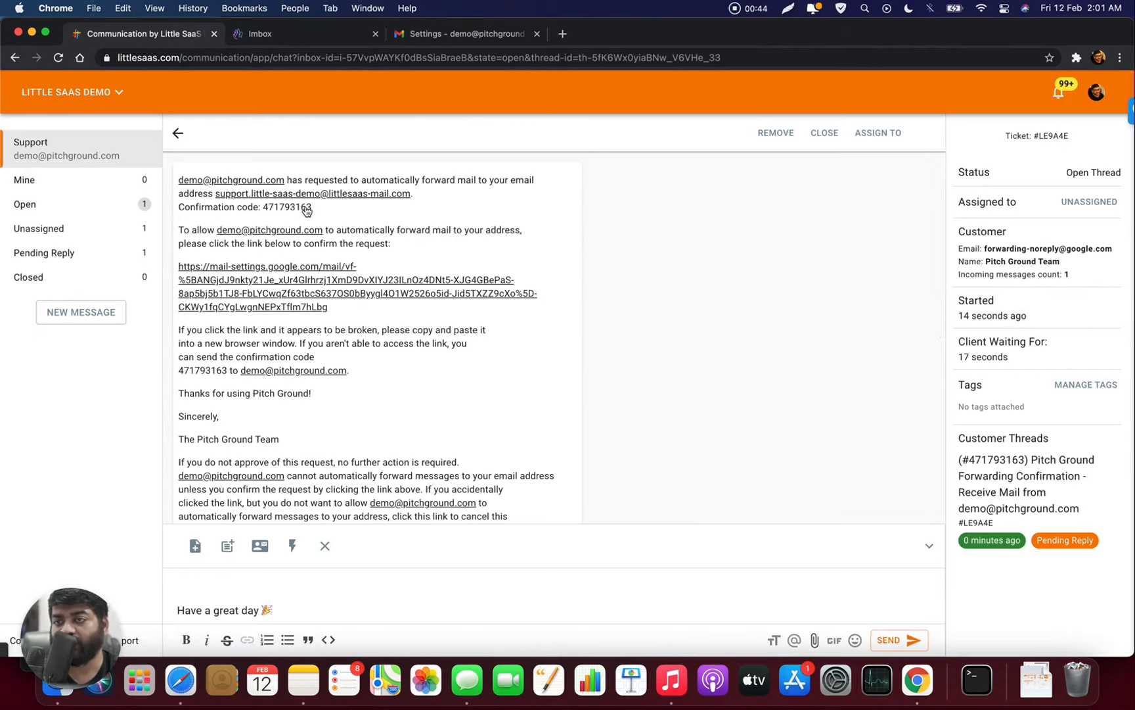
pyautogui.moveTo(314, 207); pyautogui.dragTo(266, 211)
pyautogui.press('super+c')
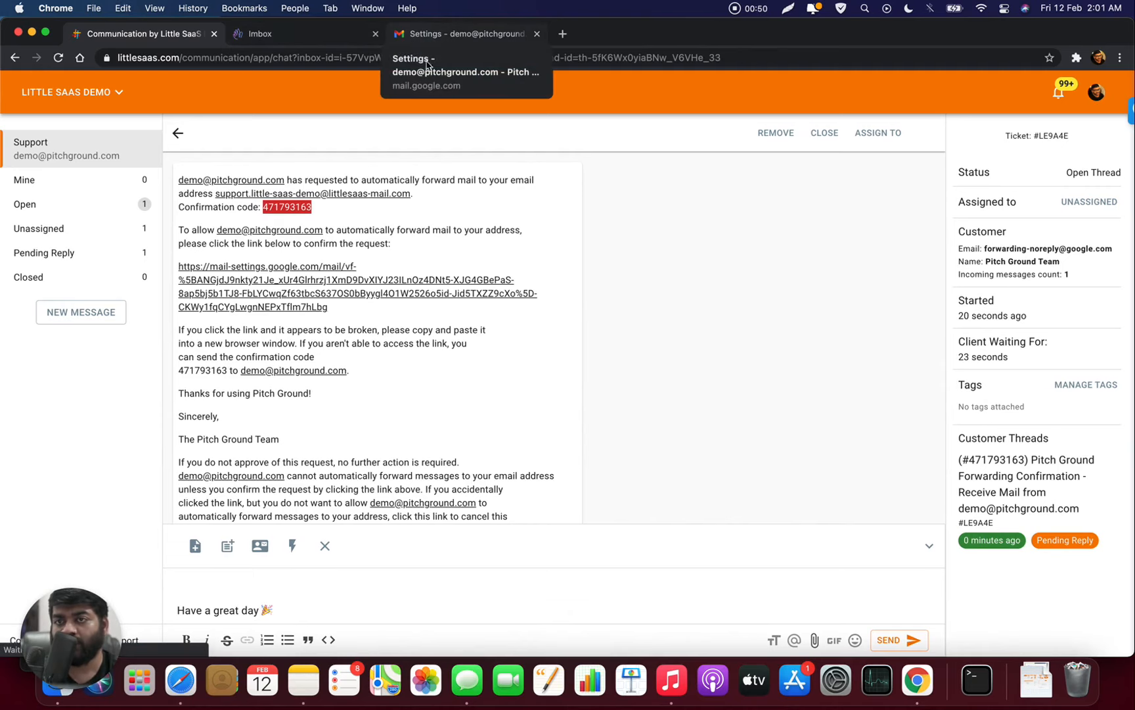
pyautogui.click(473, 36)
# - Verify the support forwarding address with the pasted confirmation code, then enable forwarding a copy of incoming mail to it and save
pyautogui.click(635, 238)
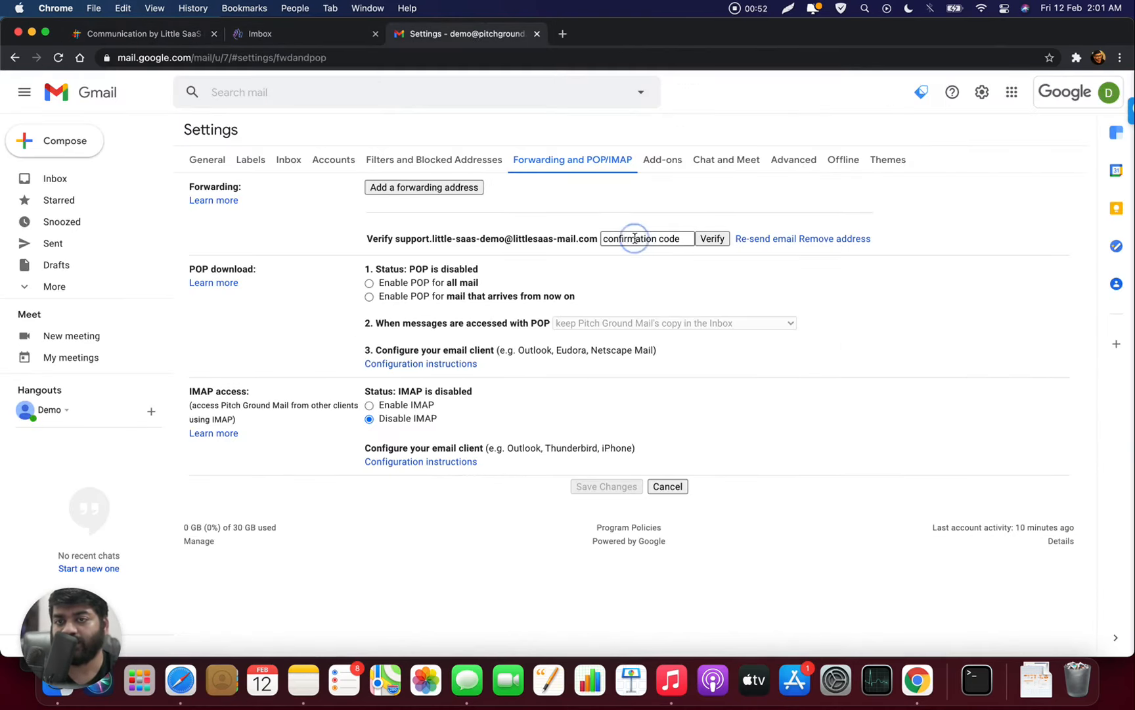
pyautogui.press('super+v')
pyautogui.click(717, 241)
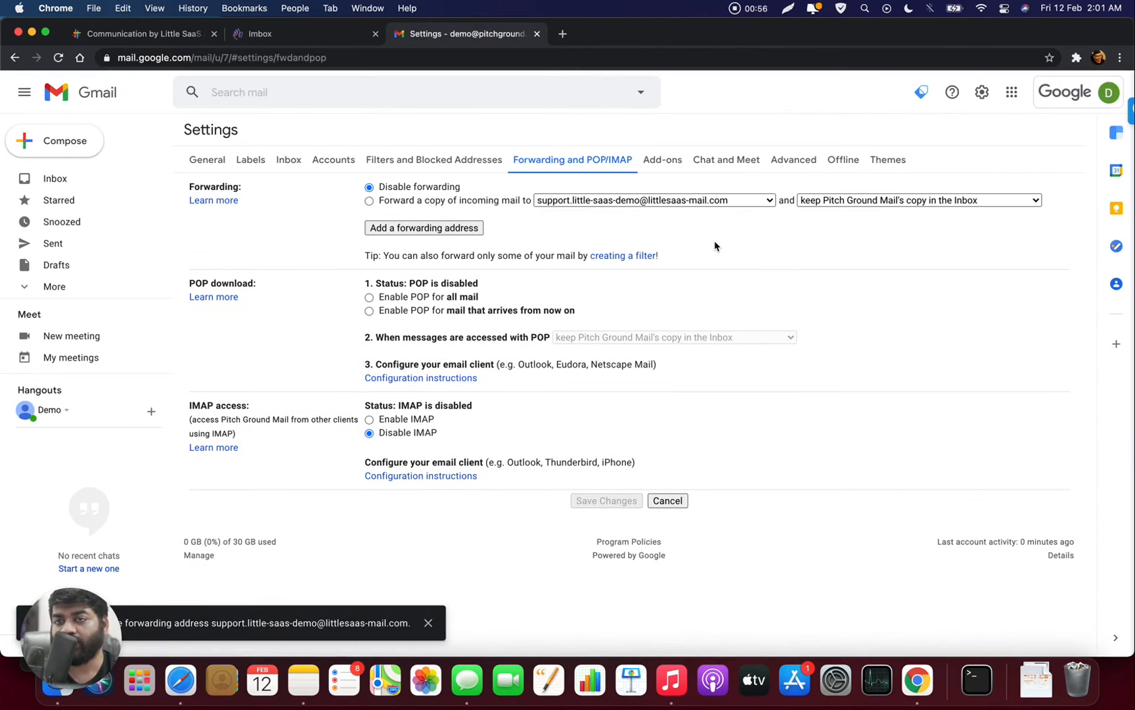
pyautogui.click(368, 201)
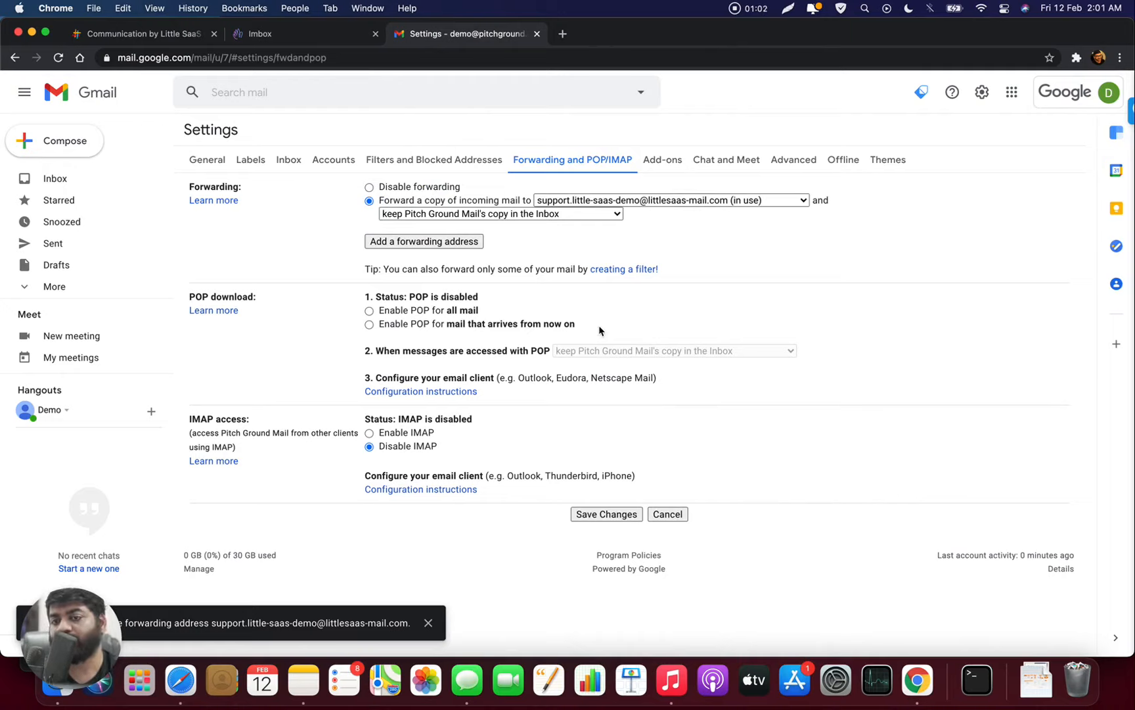
pyautogui.click(610, 514)
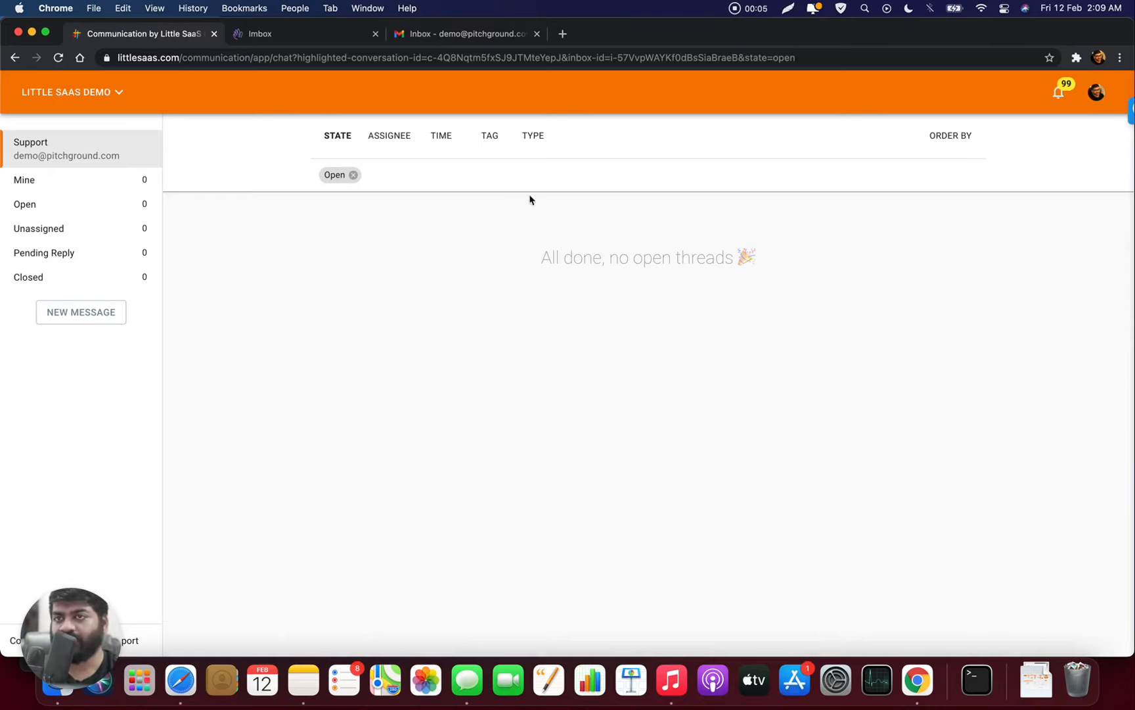
# - In HEY, start a new email to the demo Gmail address with subject 'I am looking for a discount'
pyautogui.click(341, 36)
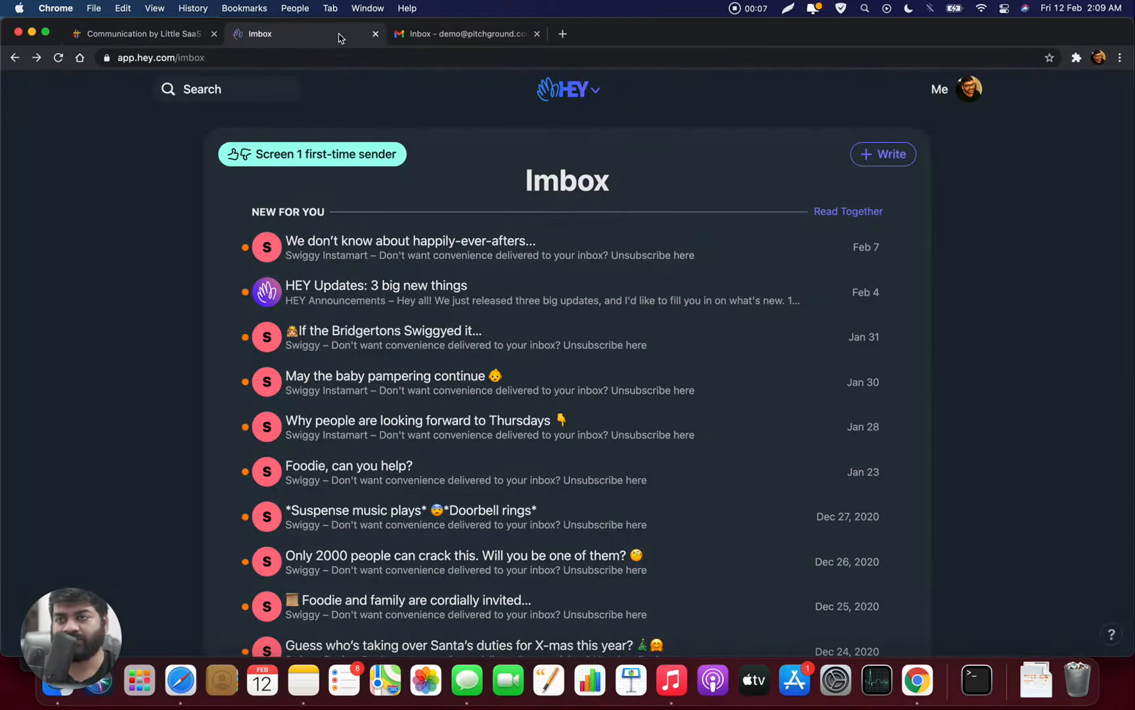
pyautogui.click(863, 150)
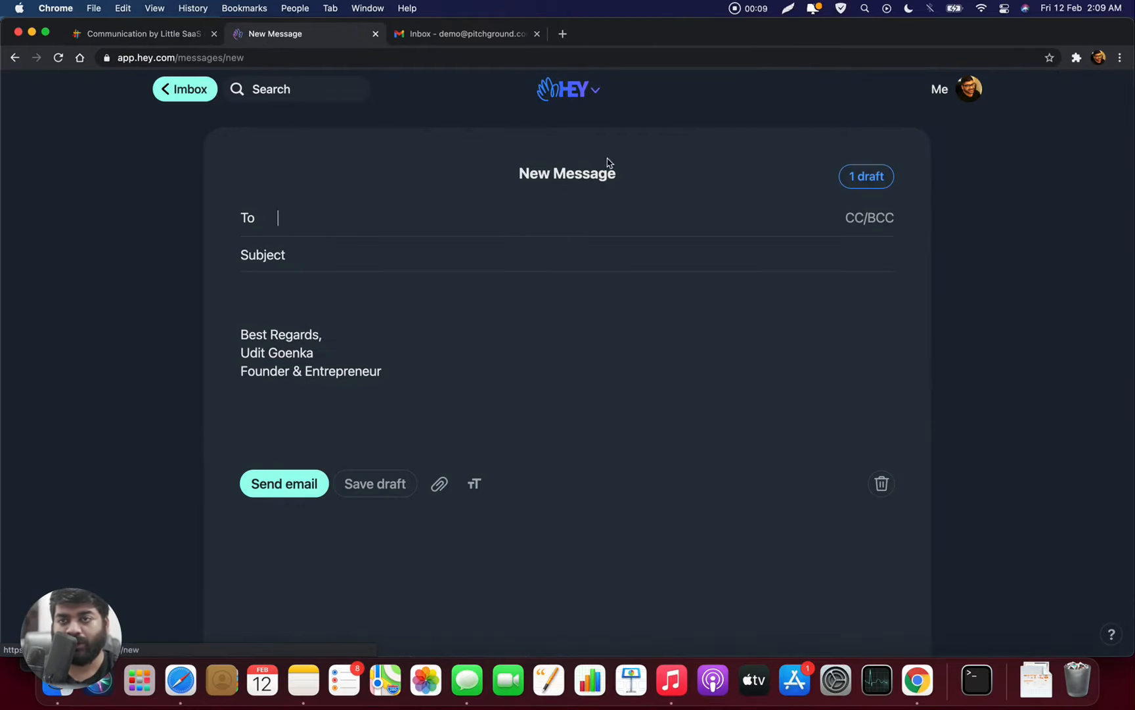
pyautogui.write('de')
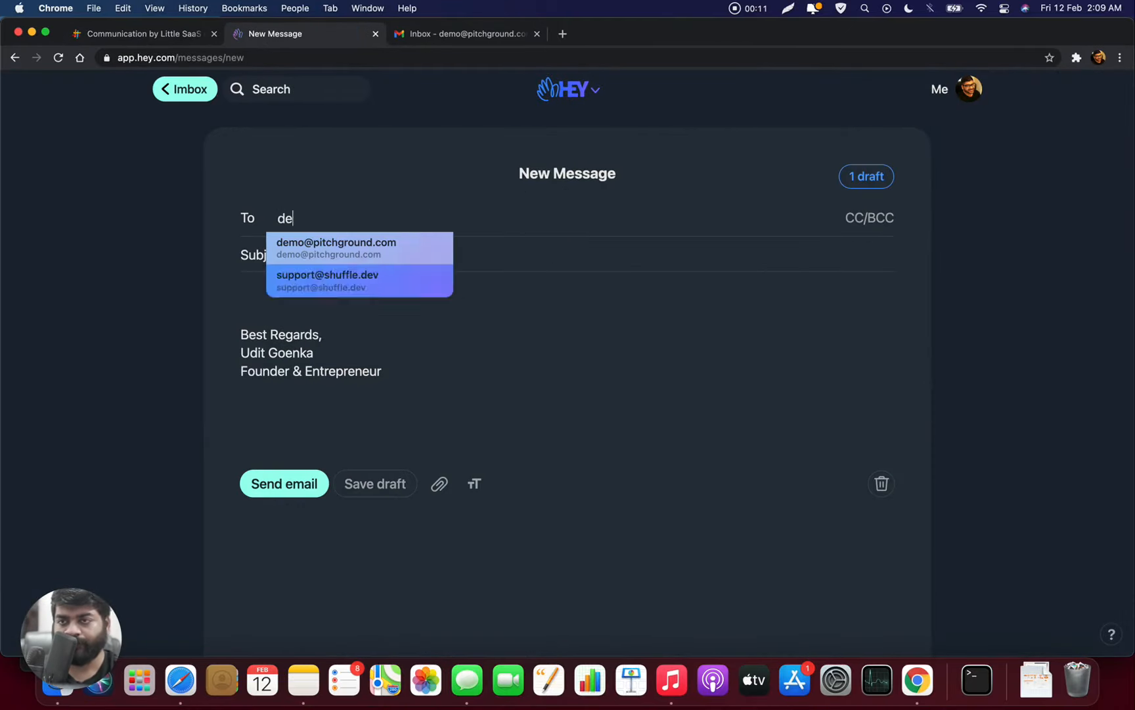
pyautogui.write('mo')
pyautogui.press('Return')
pyautogui.press('Tab')
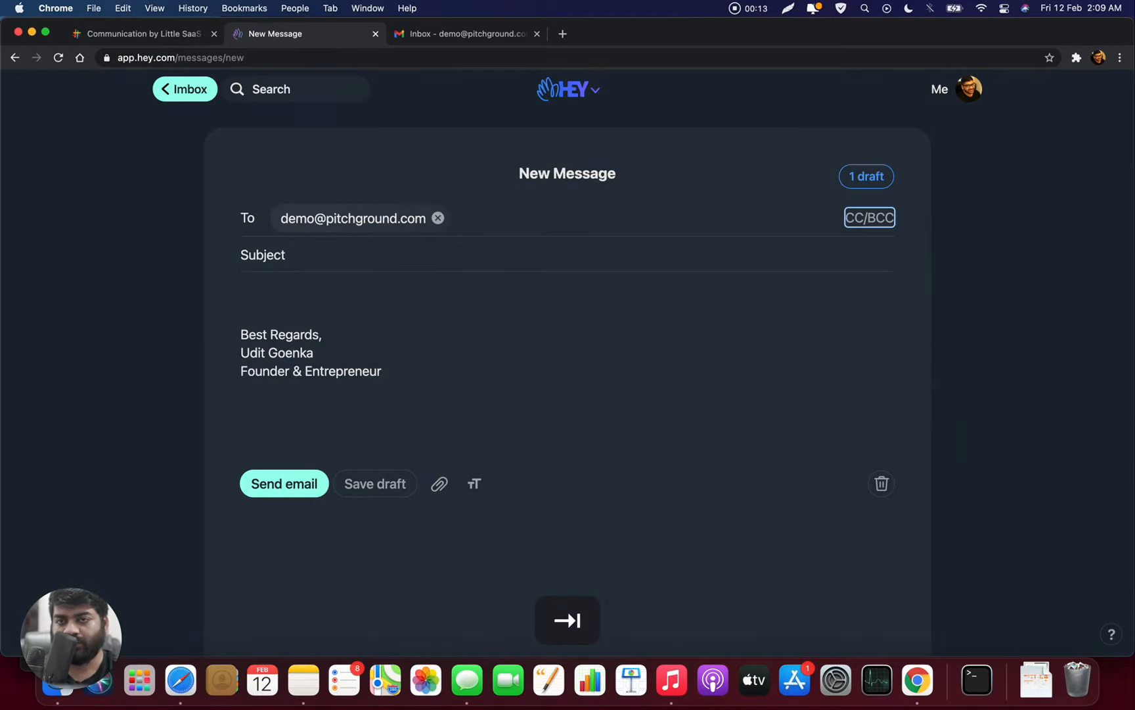
pyautogui.press('Tab')
pyautogui.write('I am lo')
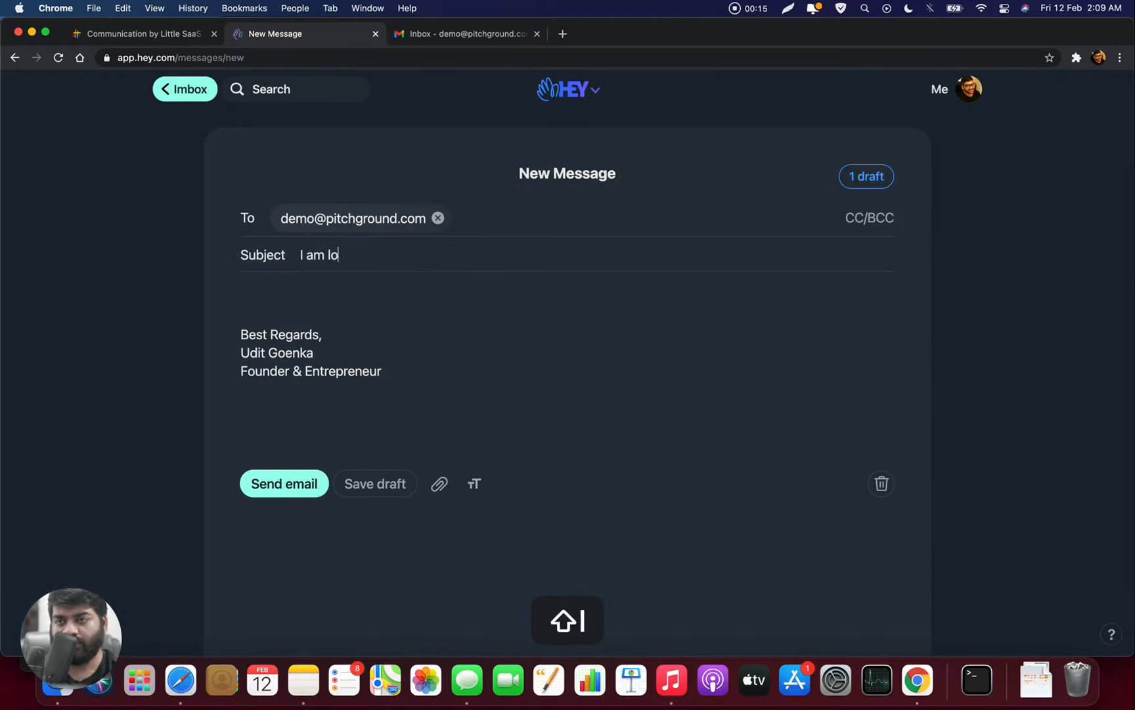
pyautogui.write('oking for a discount')
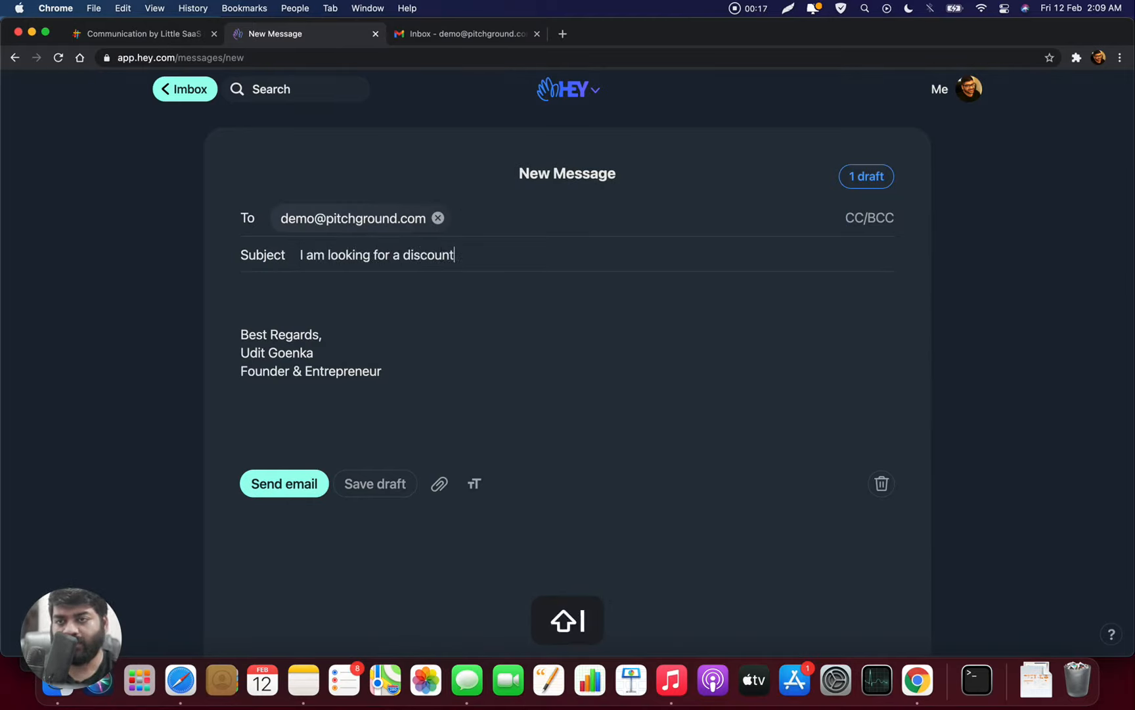
# - Write a 'Hello,' body saying you're interested in communication and want a discount, then send it
pyautogui.press('Tab')
pyautogui.write('Hello')
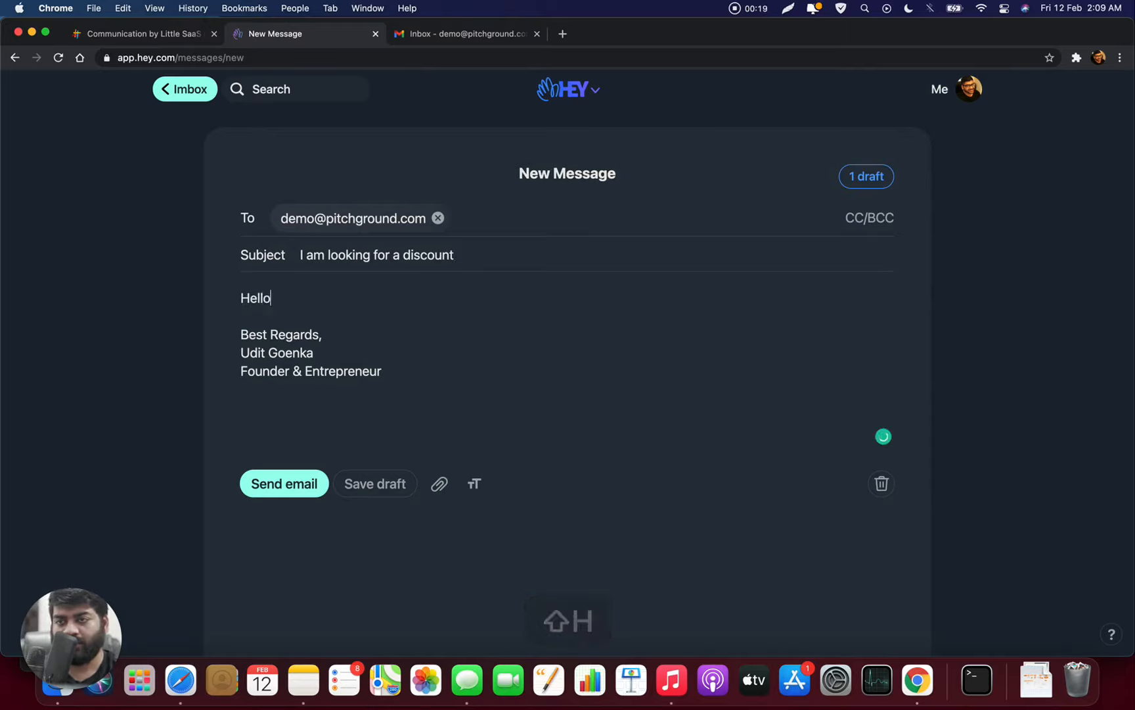
pyautogui.write(',')
pyautogui.press('Return')
pyautogui.press('Return')
pyautogui.write('I a')
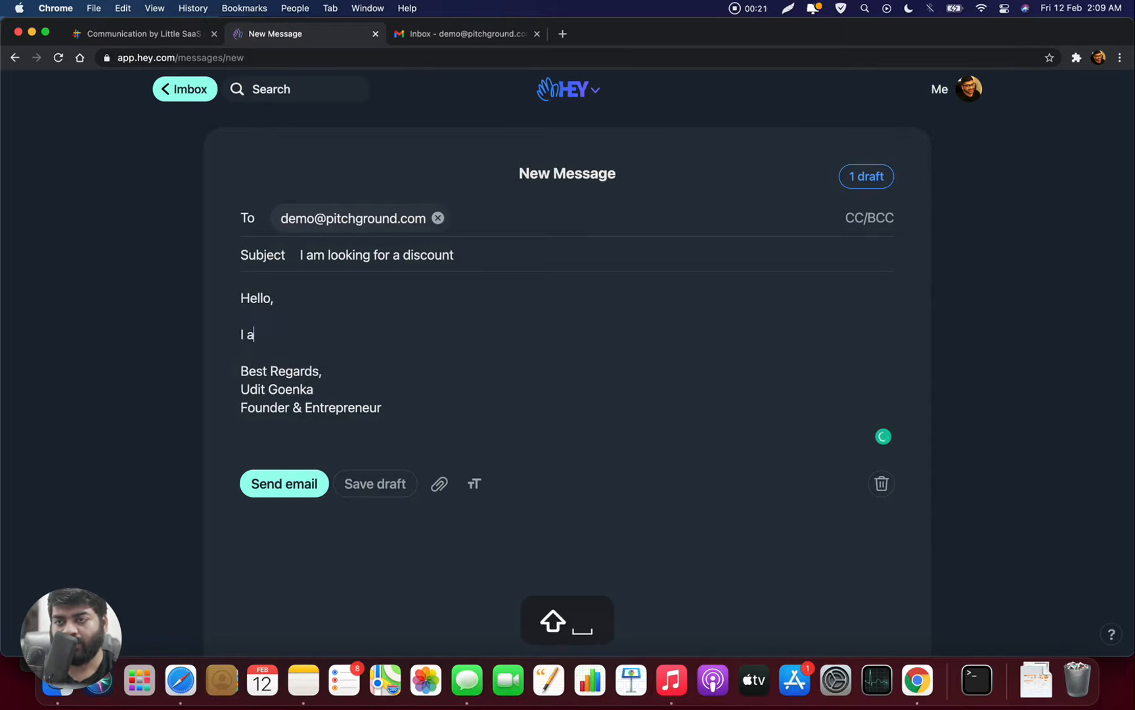
pyautogui.write('m interested in ')
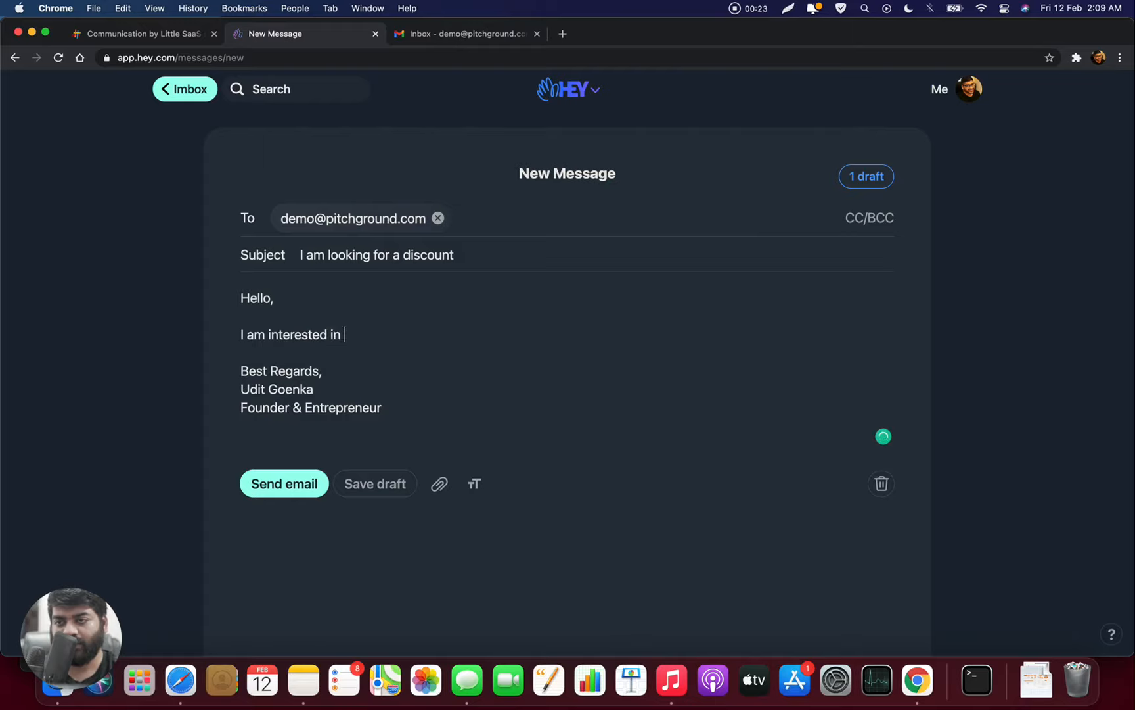
pyautogui.write('communication and ')
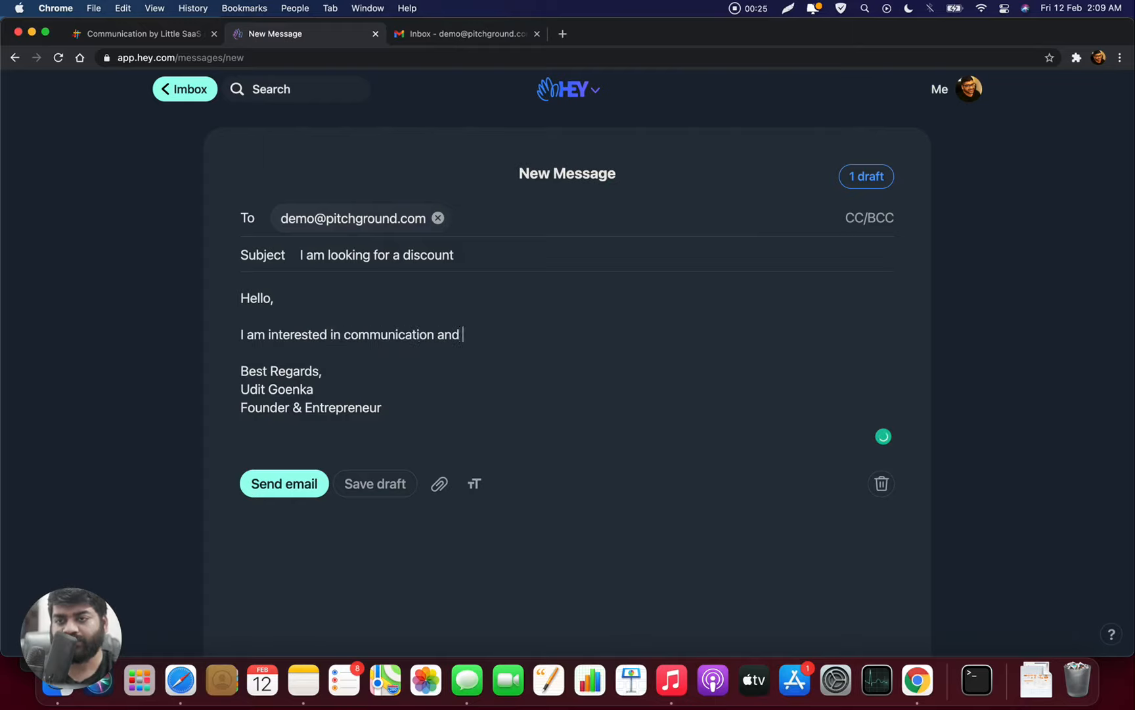
pyautogui.write('I am look')
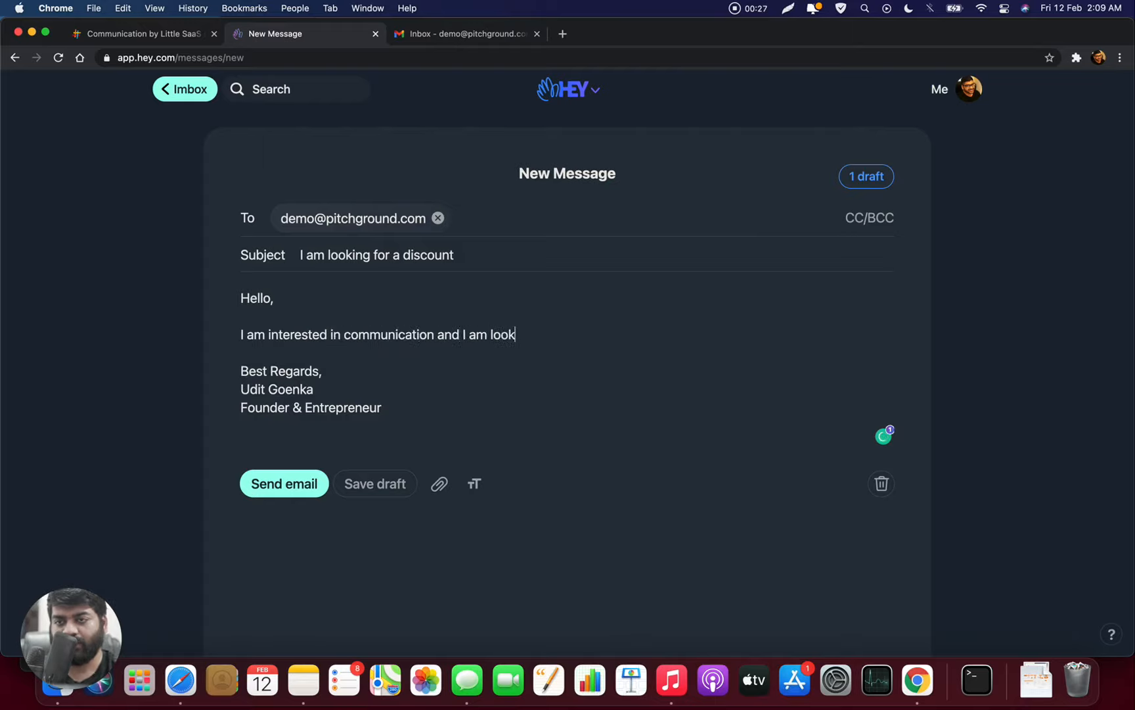
pyautogui.write('ing for a discount.')
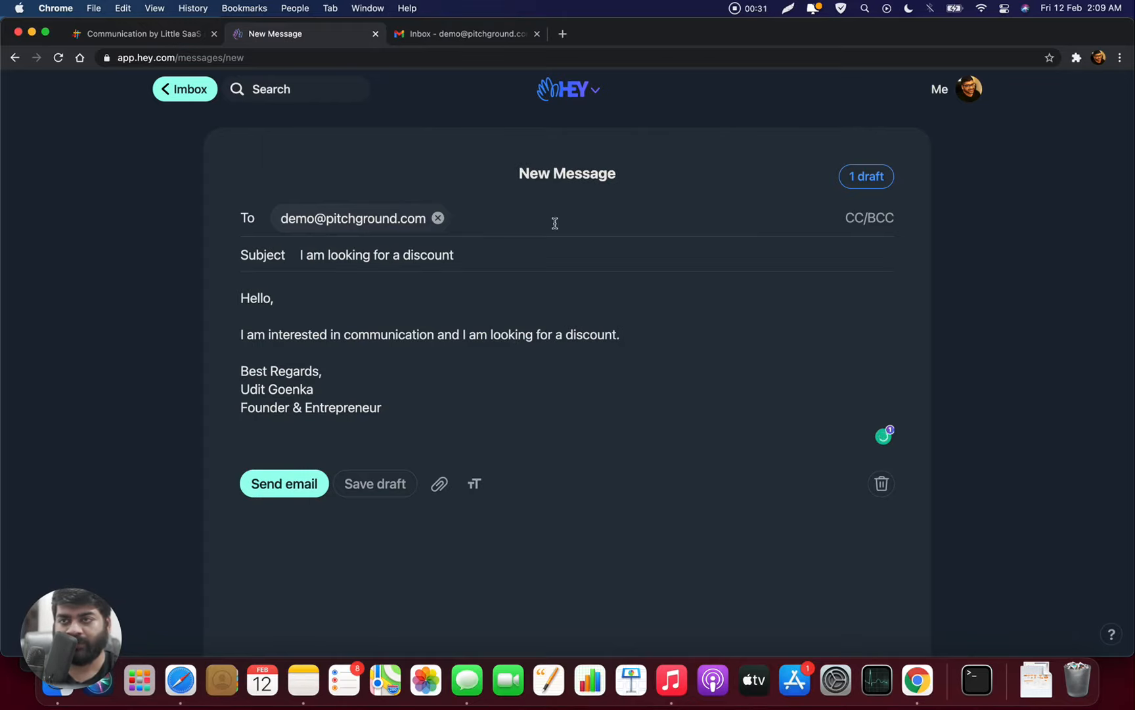
pyautogui.scroll(-2, 553, 222)
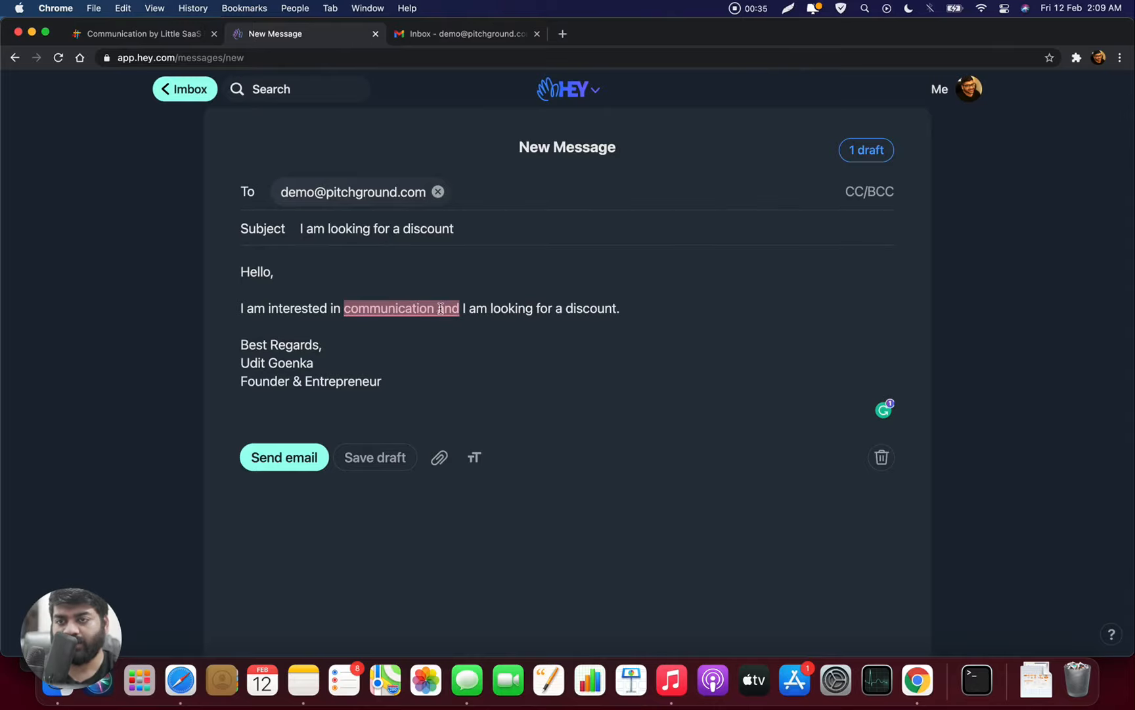
pyautogui.write(',')
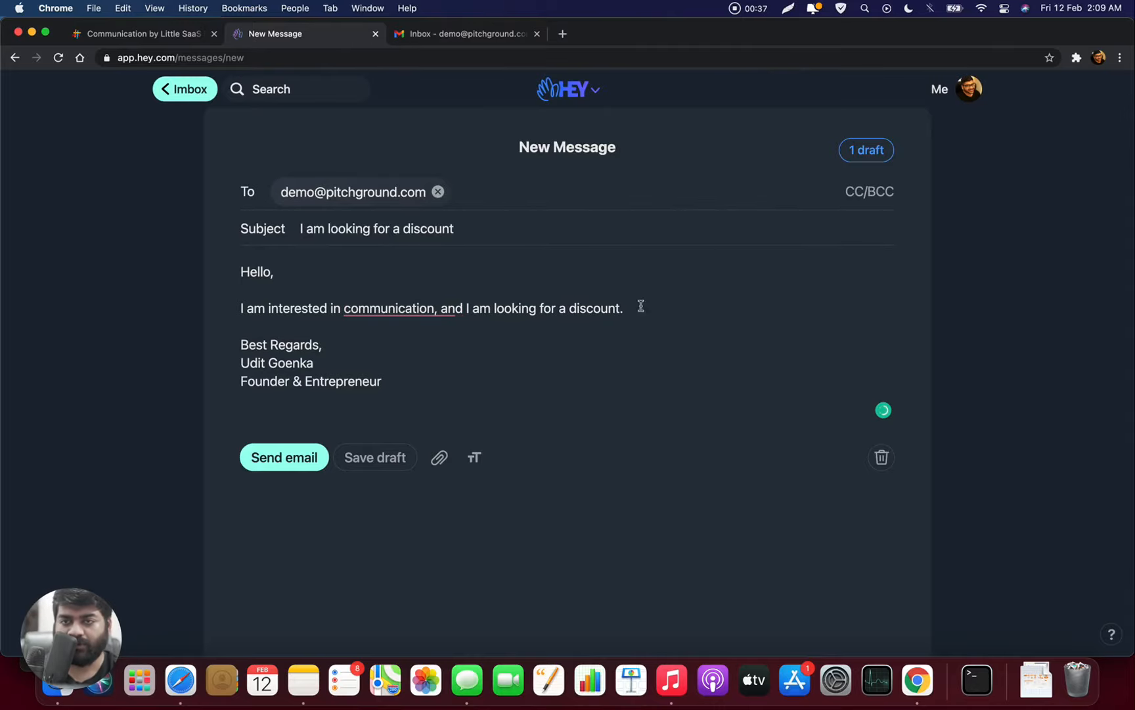
pyautogui.click(648, 304)
pyautogui.click(278, 468)
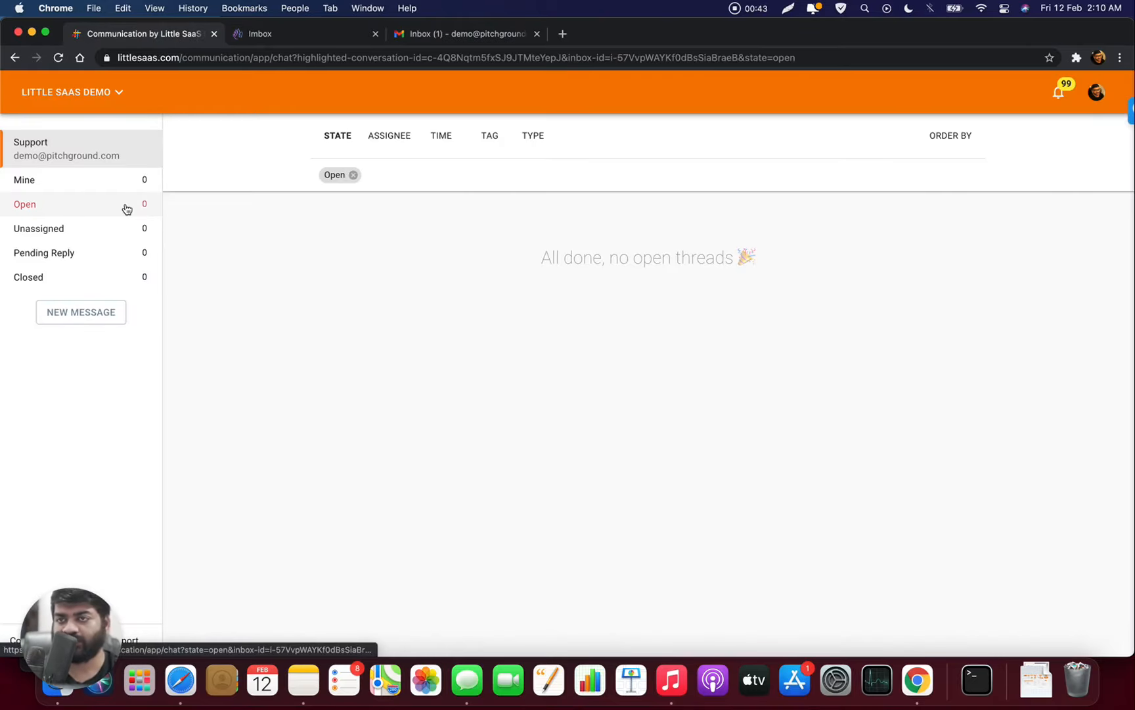
# - Open the 'I am looking for a discount' thread from the Open list and check its notifications
pyautogui.click(127, 209)
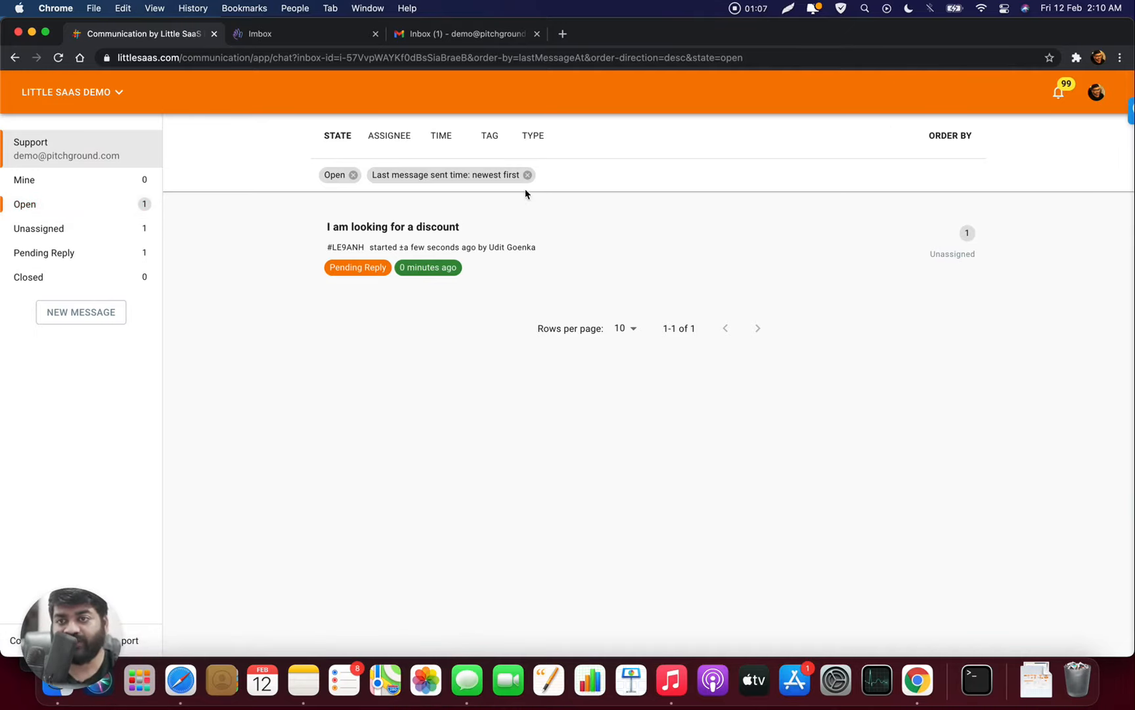
pyautogui.click(436, 228)
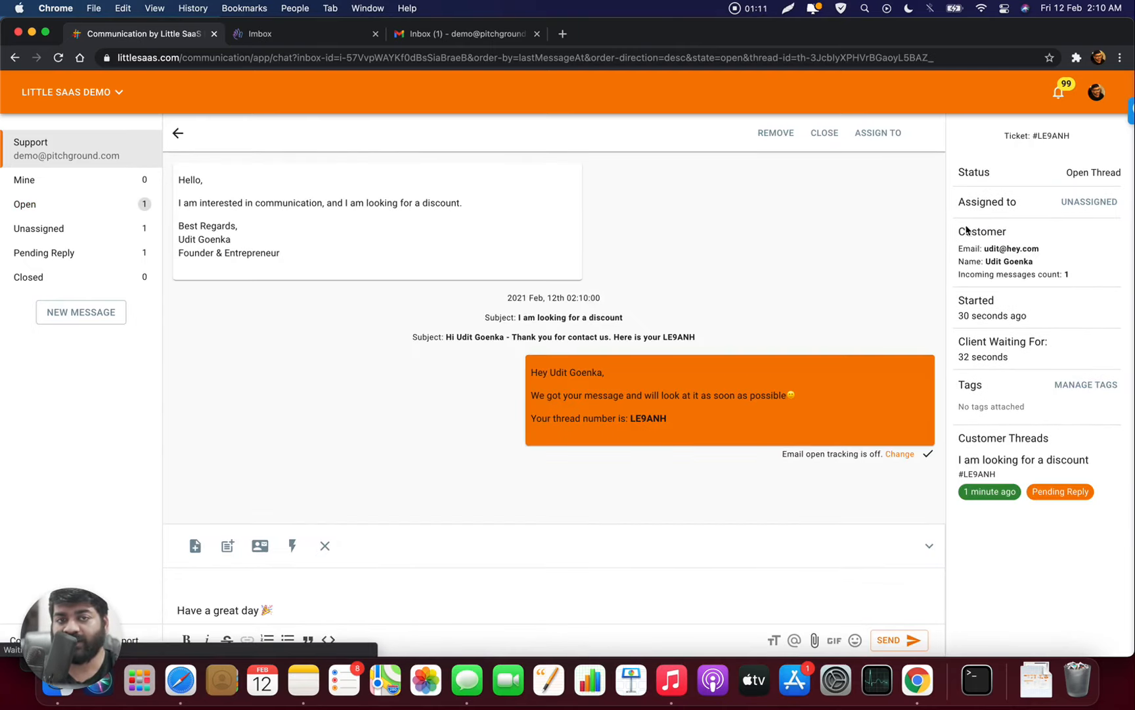
pyautogui.click(1058, 94)
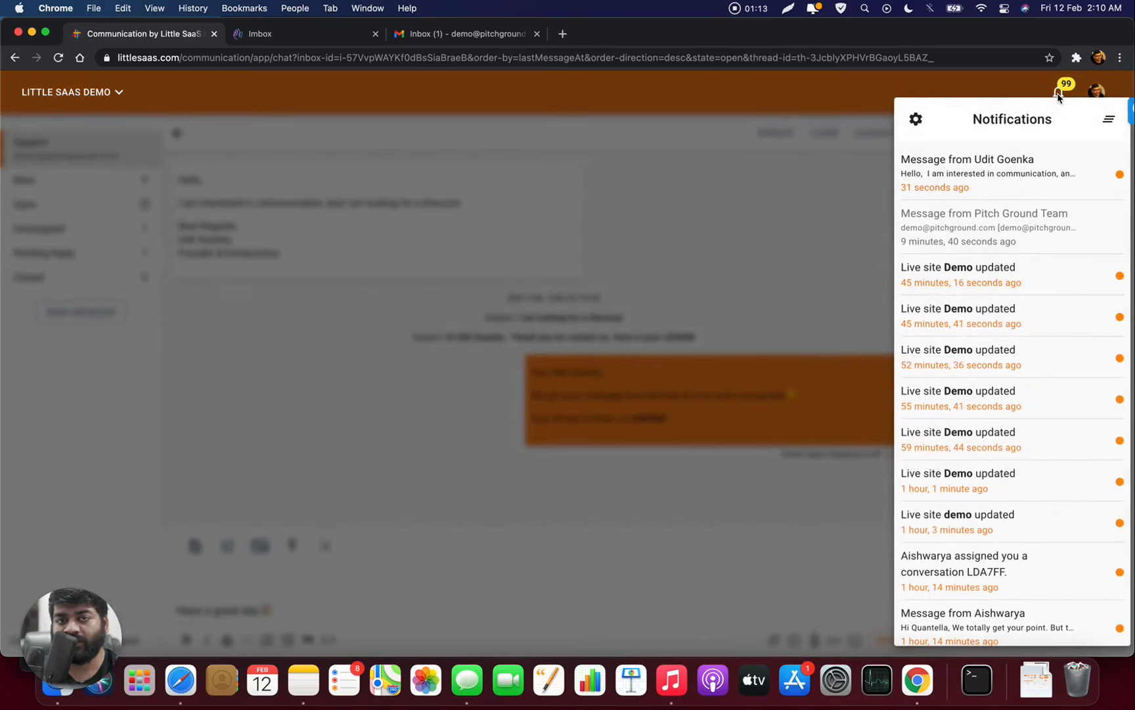
pyautogui.click(971, 164)
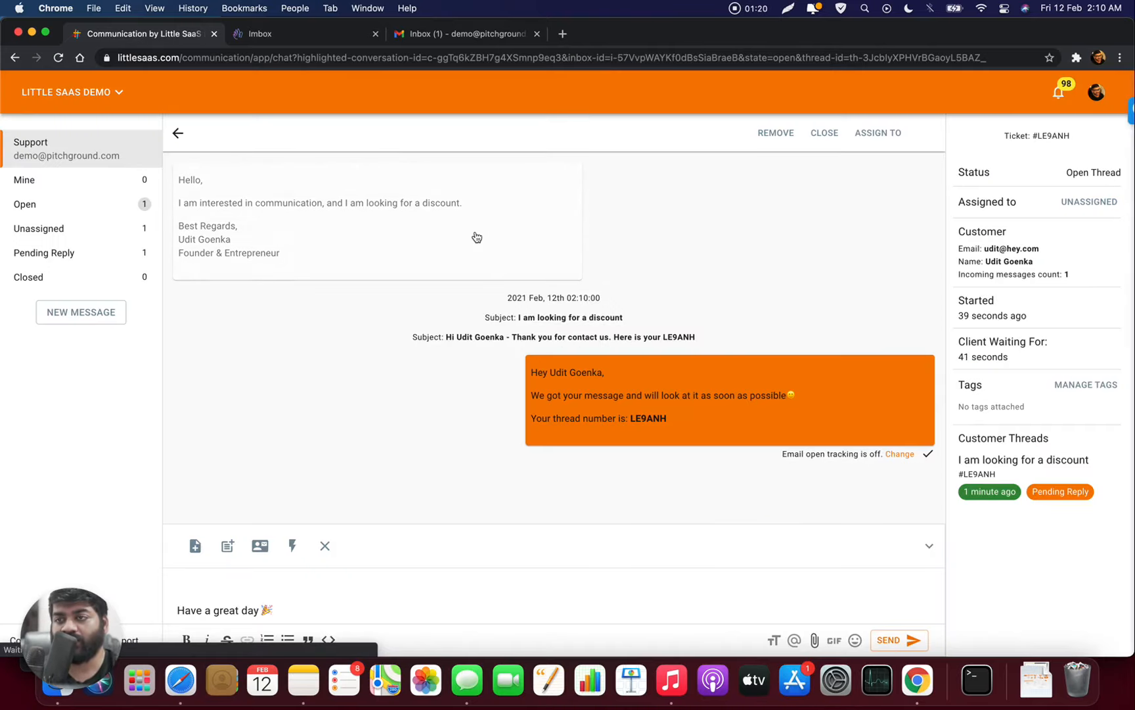
pyautogui.click(1065, 90)
pyautogui.click(658, 268)
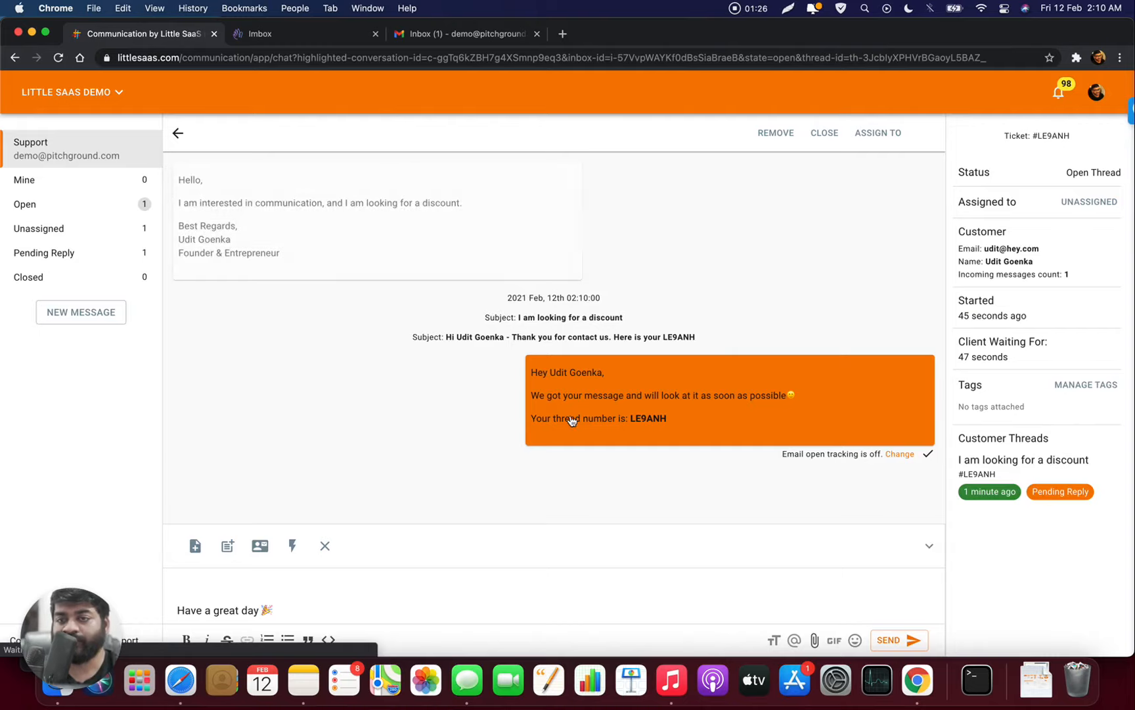
# - Expand the incoming message card and show its original raw email
pyautogui.click(390, 245)
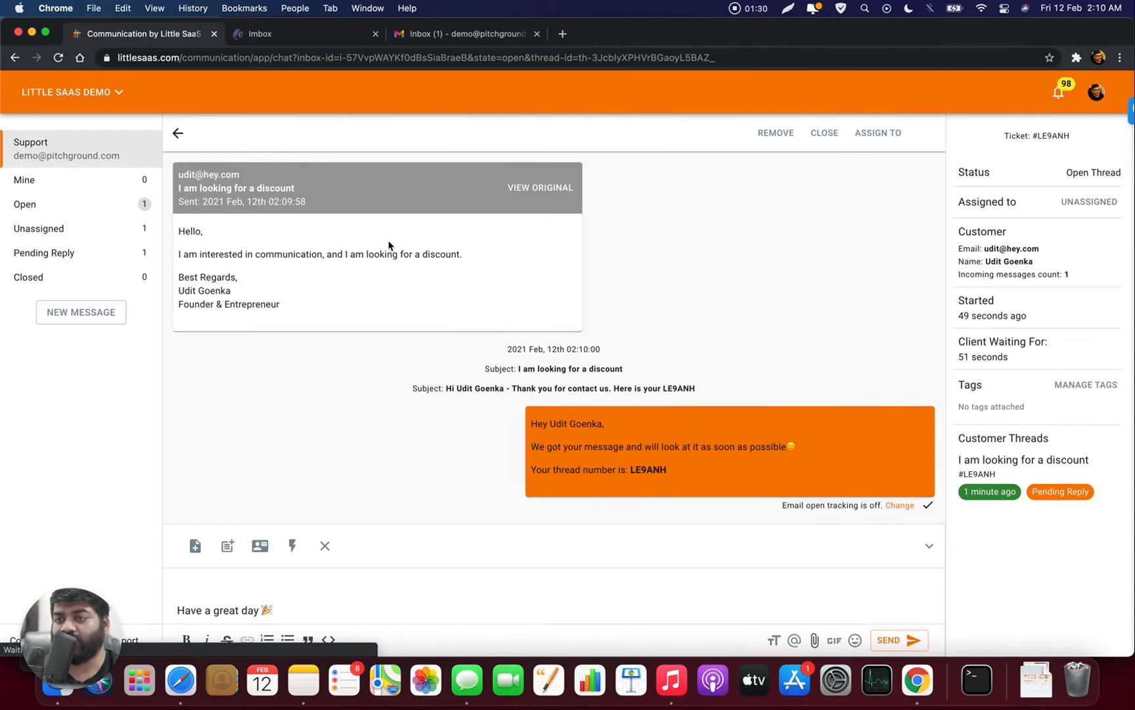
pyautogui.click(439, 259)
pyautogui.click(506, 207)
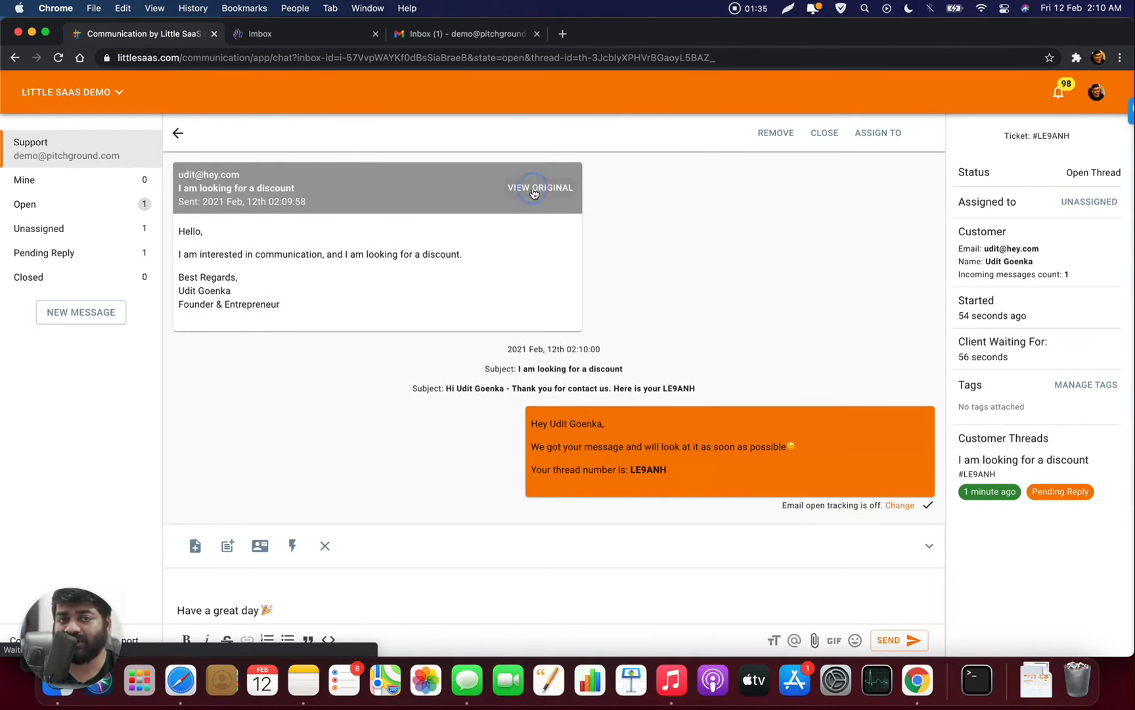
pyautogui.click(533, 190)
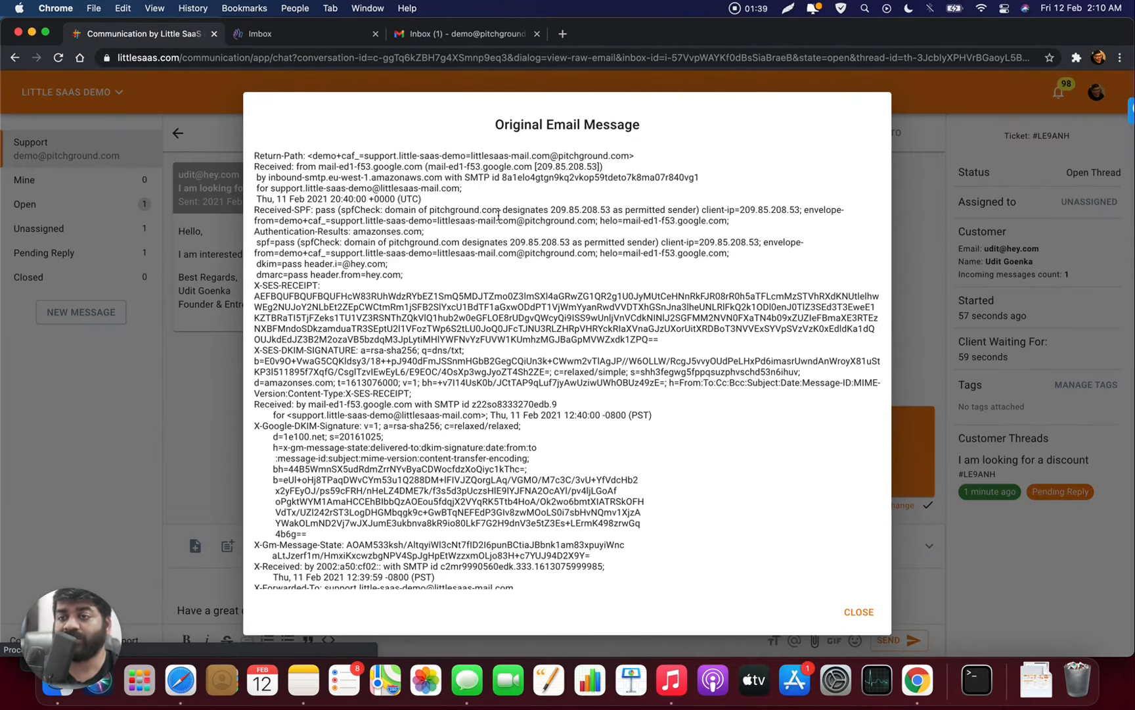
# - Scroll through the discount email's raw headers and body, then close the original email view
pyautogui.scroll(-3, 498, 215)
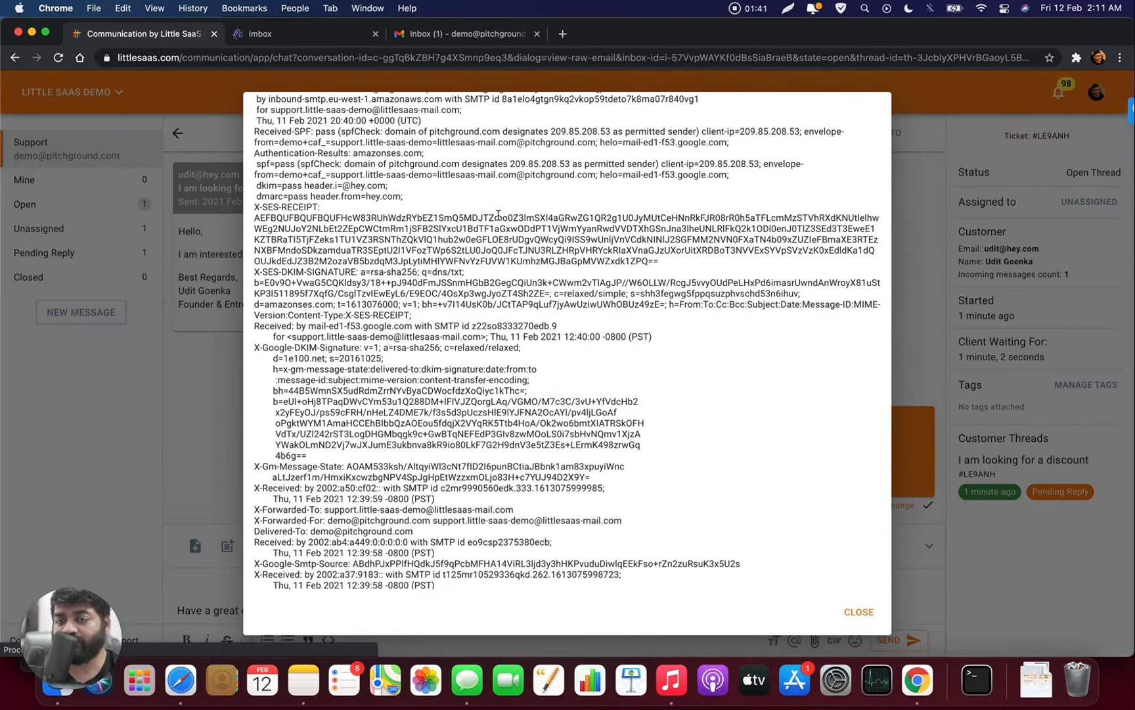
pyautogui.scroll(-10, 498, 215)
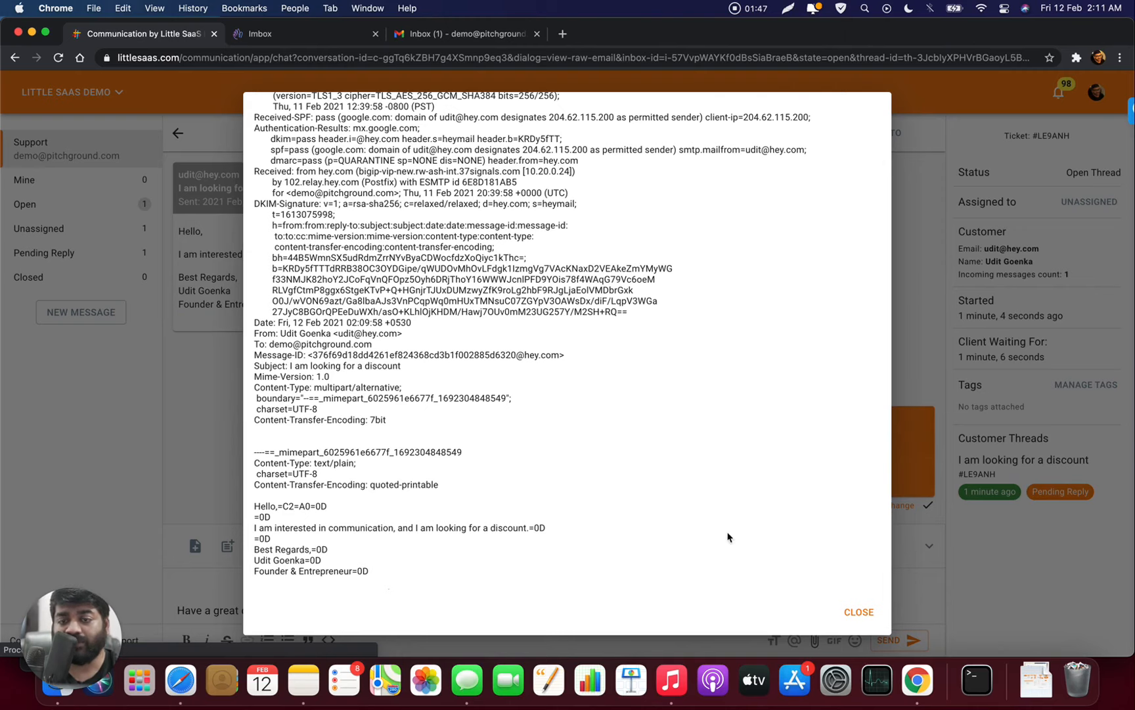
pyautogui.click(857, 615)
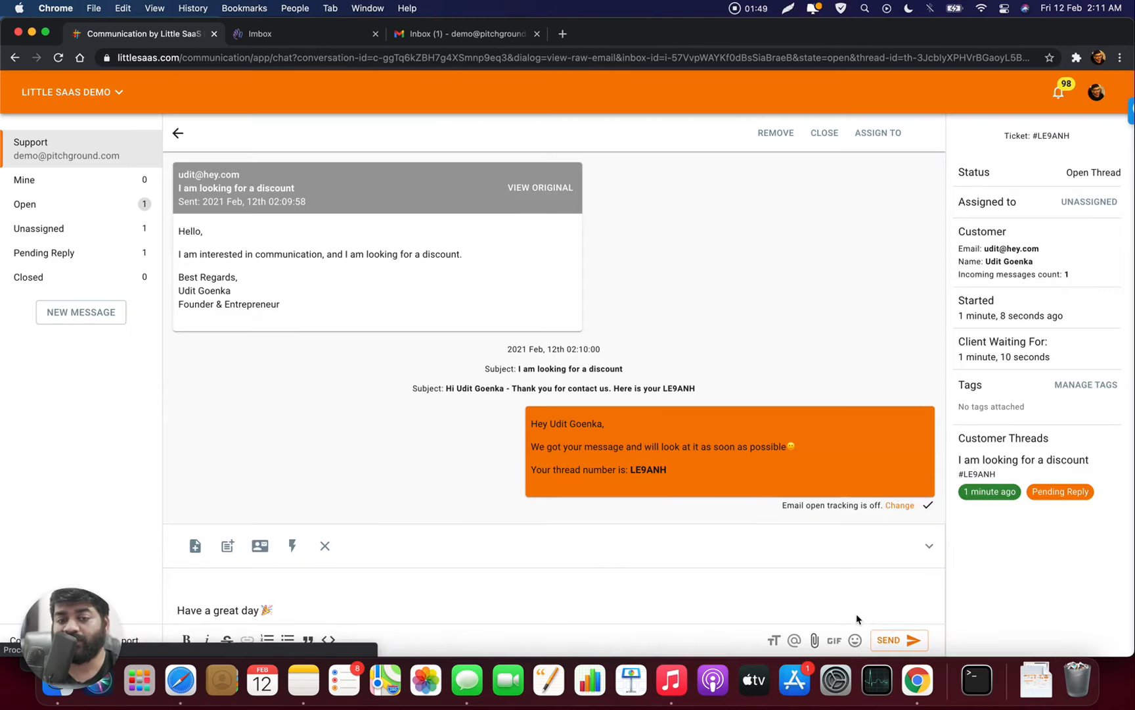